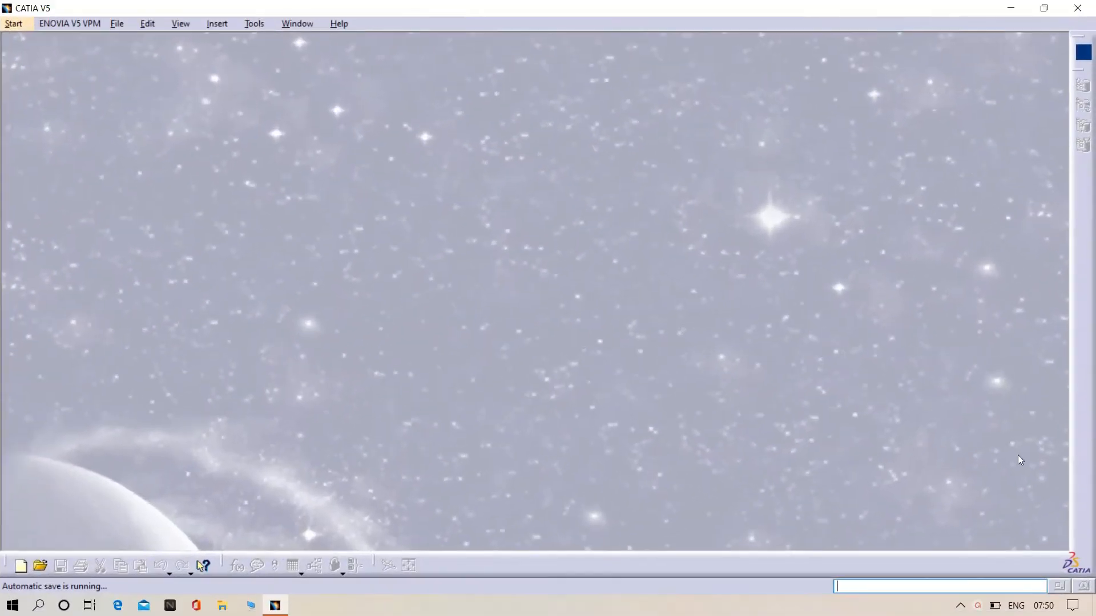
Create a new Part Design part named Part1 with hybrid design enabled
{"action": "left_click", "coordinate": [14, 24]}
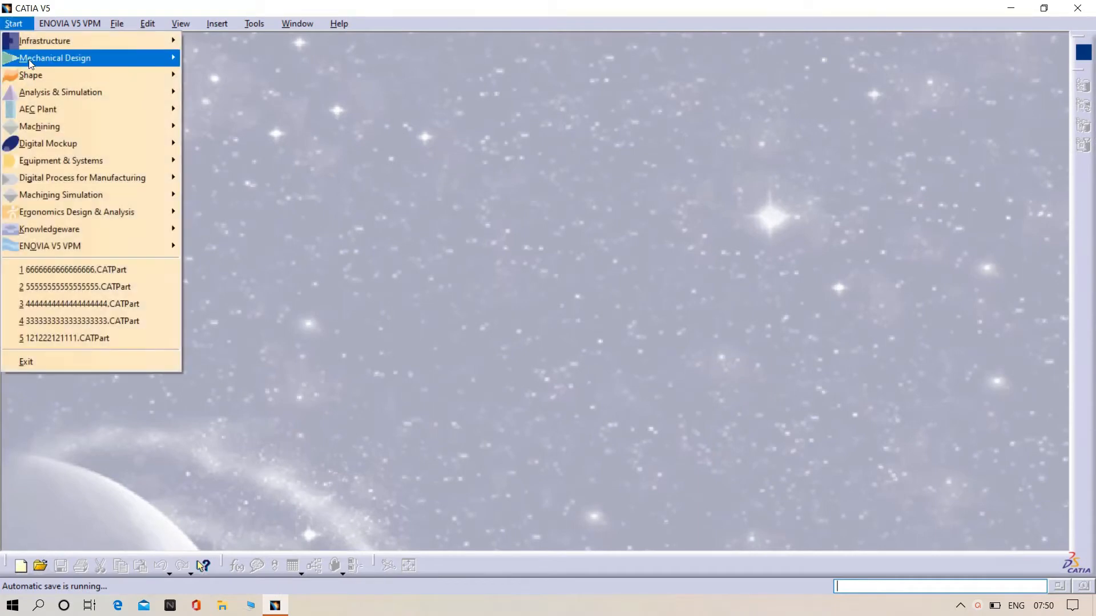
{"action": "mouse_move", "coordinate": [283, 30]}
{"action": "mouse_move", "coordinate": [14, 24]}
{"action": "mouse_move", "coordinate": [54, 58]}
{"action": "left_click", "coordinate": [238, 57]}
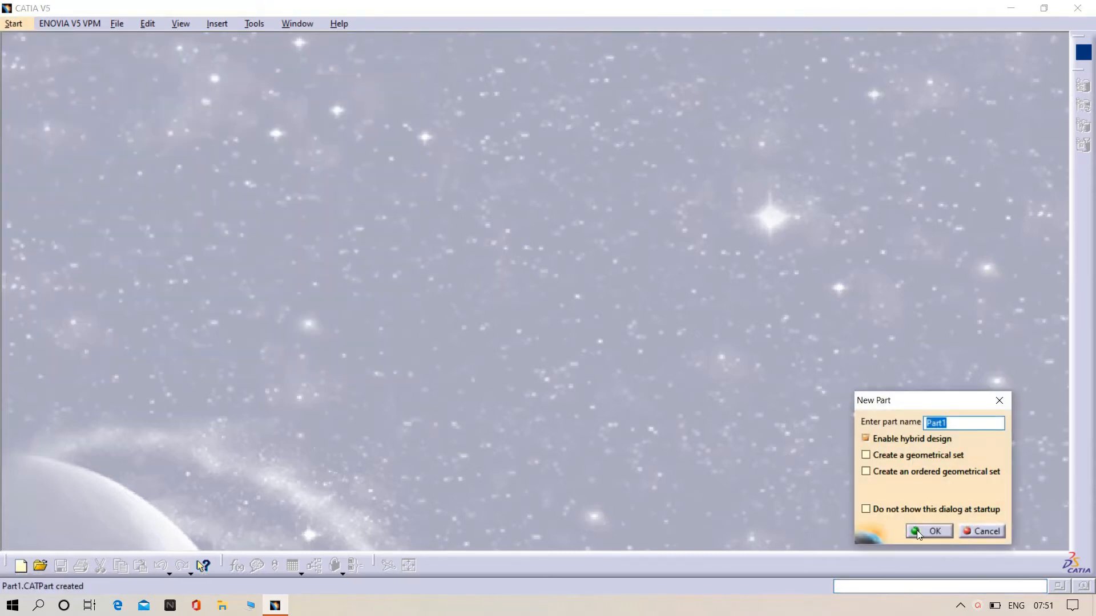
{"action": "left_click", "coordinate": [928, 531]}
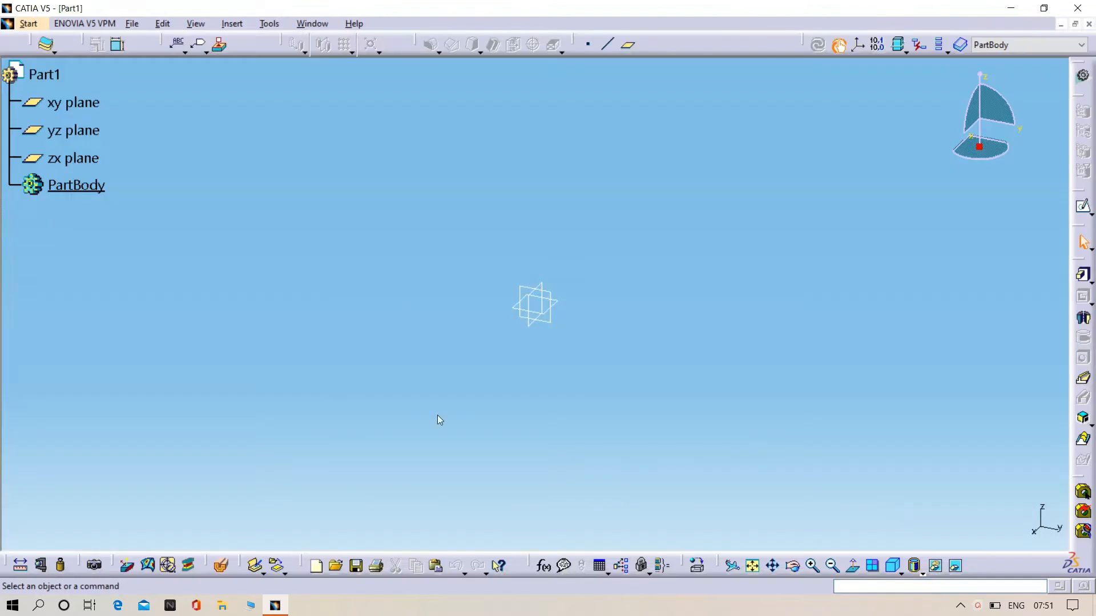
Open a sketch on the yz plane and draw a circle about 150 mm in diameter centred on the origin
{"action": "left_click", "coordinate": [548, 321]}
{"action": "left_click", "coordinate": [1084, 210]}
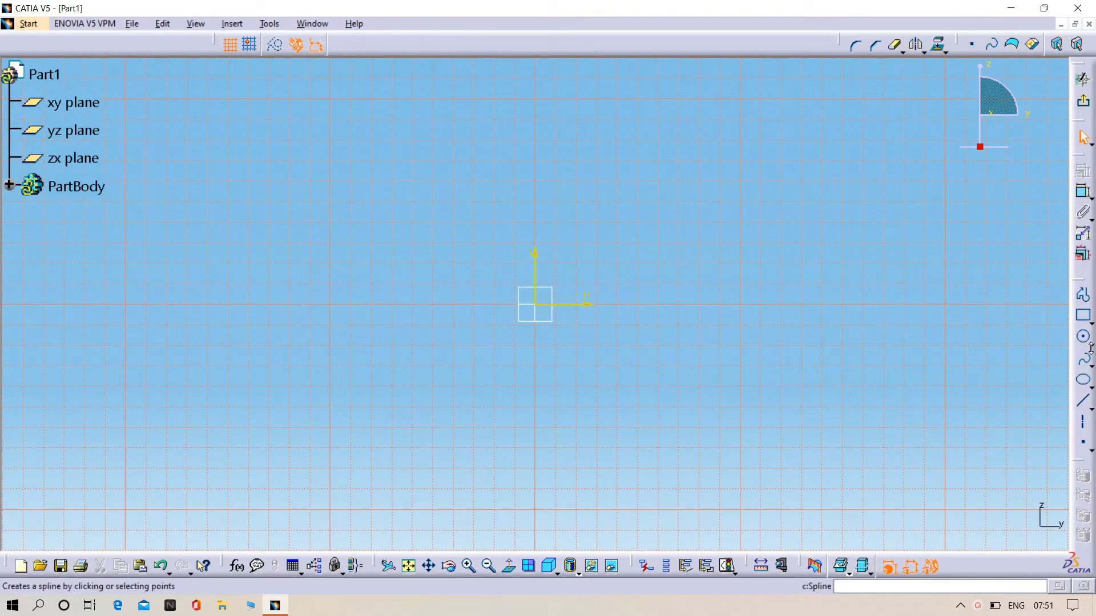
{"action": "left_click", "coordinate": [1083, 337]}
{"action": "left_click", "coordinate": [541, 308]}
{"action": "left_click", "coordinate": [620, 433]}
Dimension the circle's diameter and set it to 130 mm
{"action": "left_click", "coordinate": [1081, 194]}
{"action": "left_click", "coordinate": [809, 245]}
{"action": "double_click", "coordinate": [805, 244]}
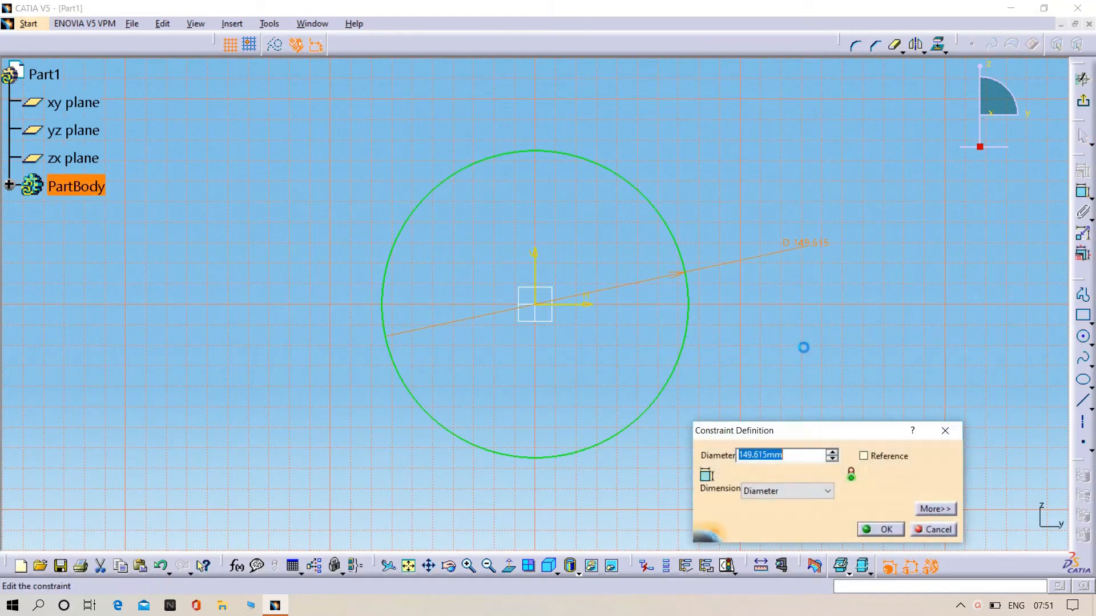
{"action": "key", "text": "BackSpace"}
{"action": "type", "text": "15"}
{"action": "key", "text": "BackSpace"}
{"action": "key", "text": "BackSpace"}
{"action": "type", "text": "130"}
{"action": "key", "text": "Return"}
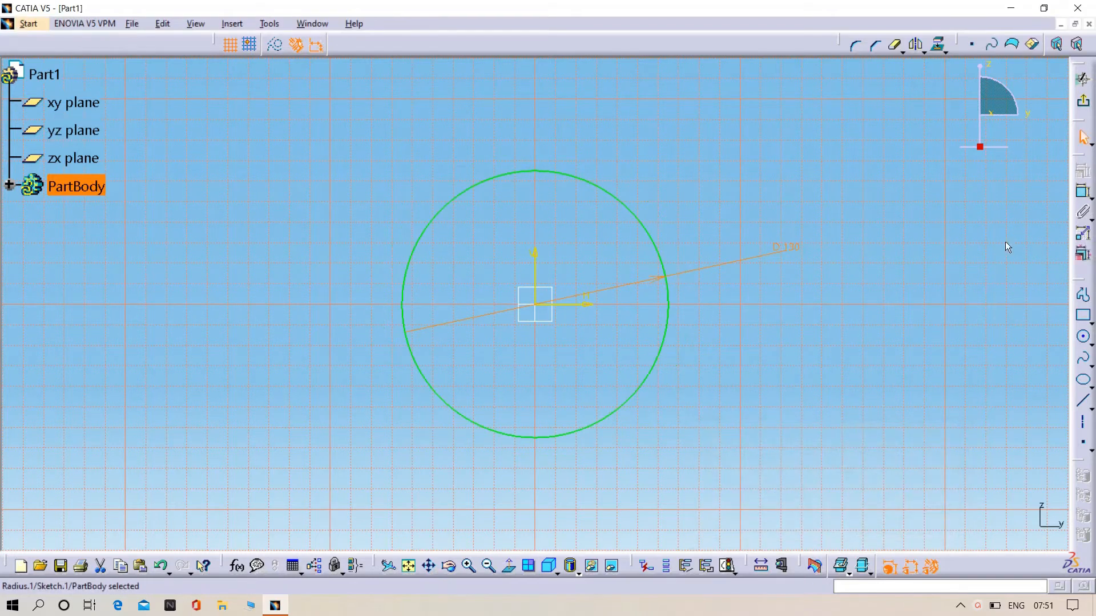
{"action": "left_click", "coordinate": [1083, 294]}
{"action": "left_click", "coordinate": [502, 301]}
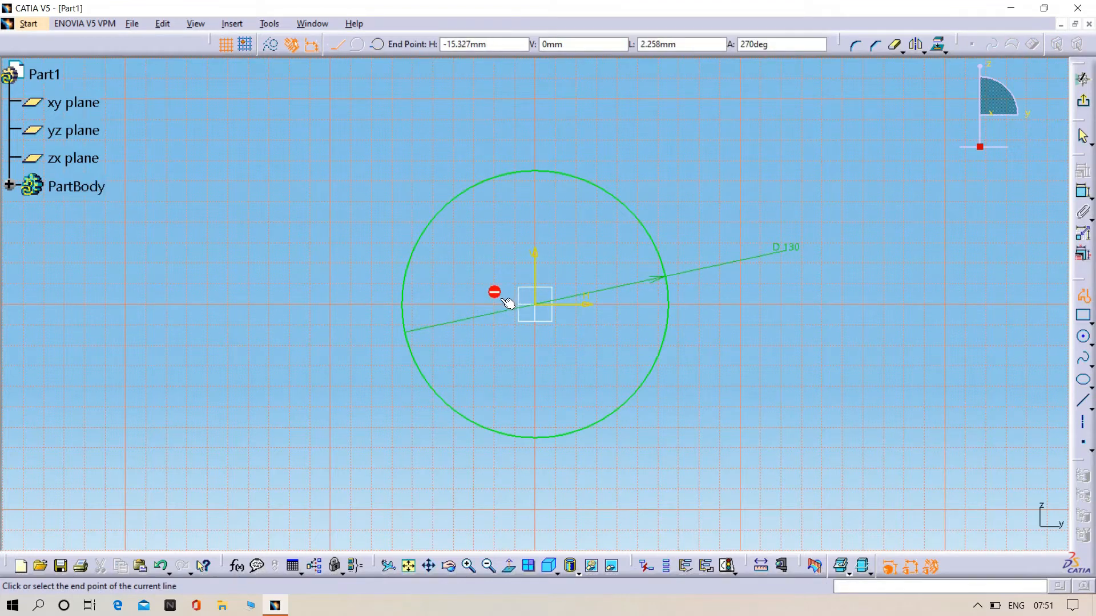
{"action": "key", "text": "Escape"}
Draw a vertical line from the horizontal axis up to the circle, about 18 mm to the left of the origin
{"action": "left_click", "coordinate": [1082, 296]}
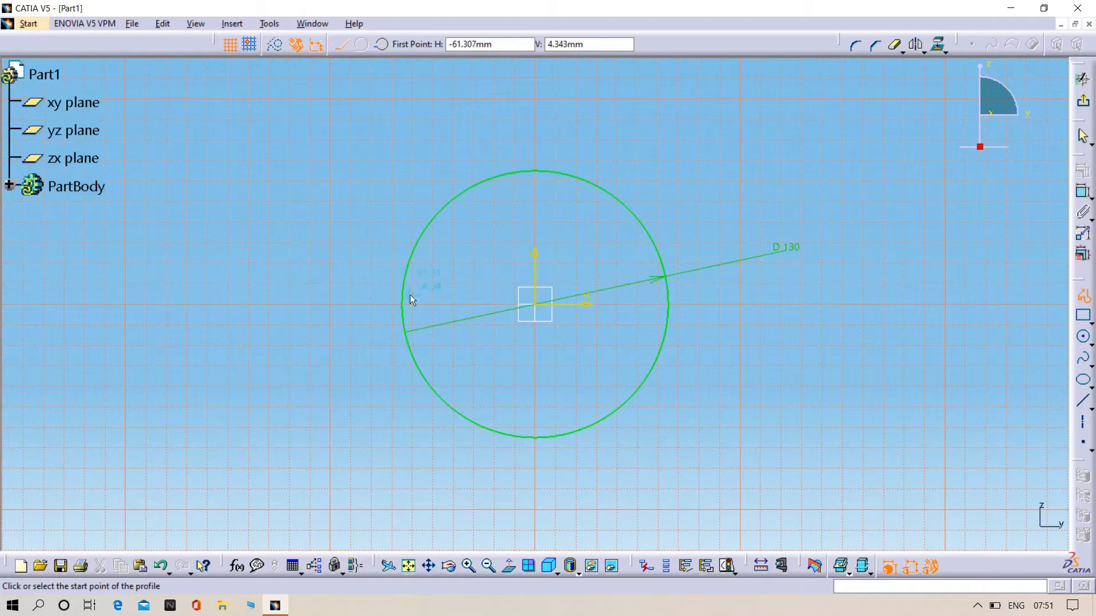
{"action": "left_click", "coordinate": [498, 304]}
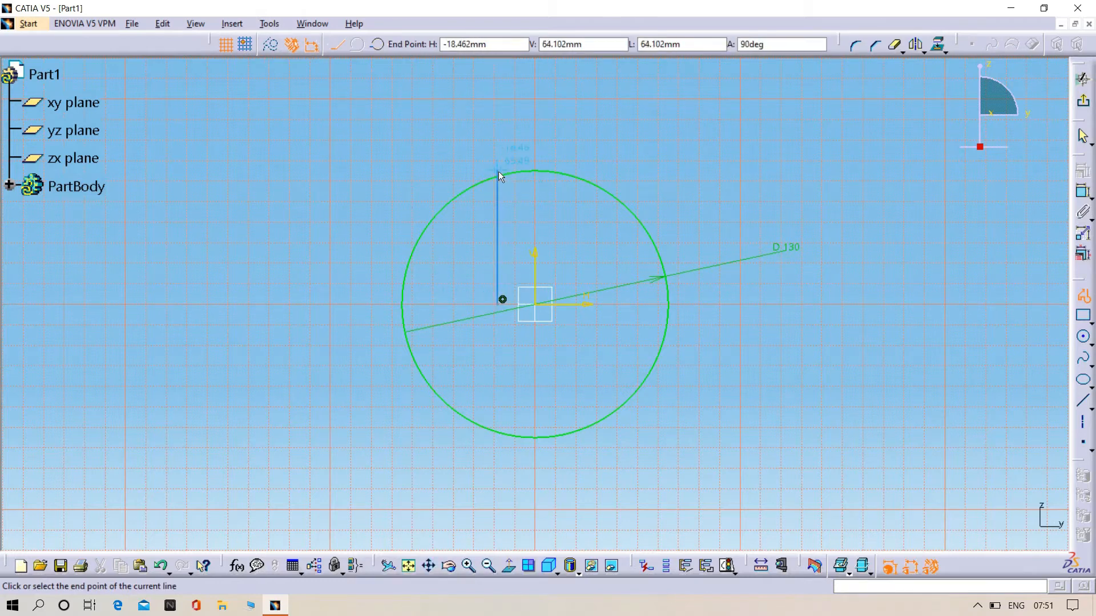
{"action": "left_click", "coordinate": [505, 183]}
{"action": "key", "text": "Escape"}
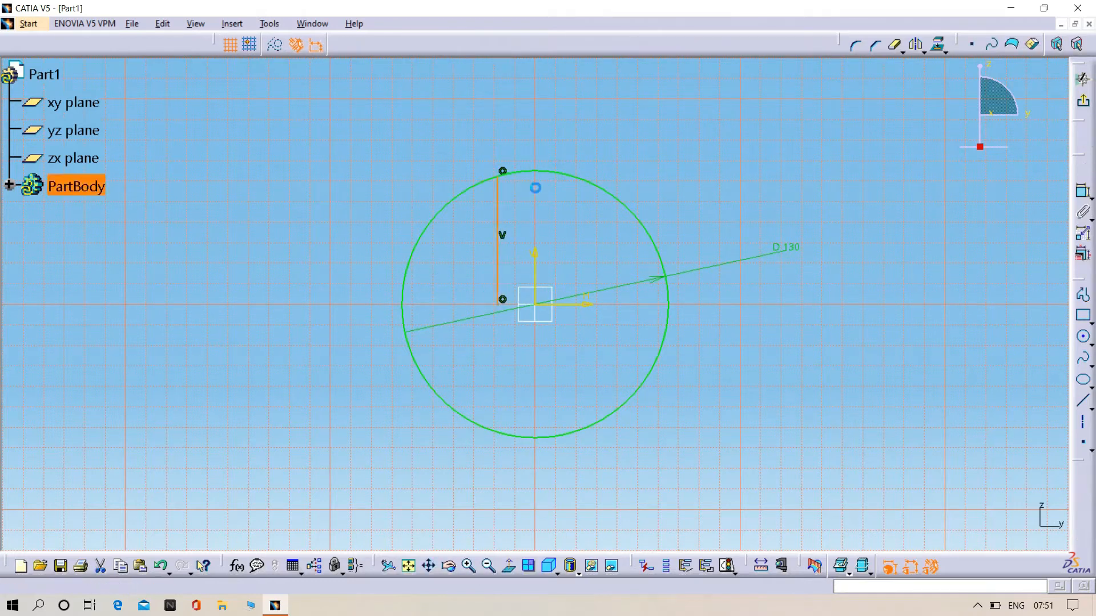
Mirror the vertical line about the sketch's vertical axis
{"action": "left_click", "coordinate": [492, 183]}
{"action": "left_click", "coordinate": [915, 44]}
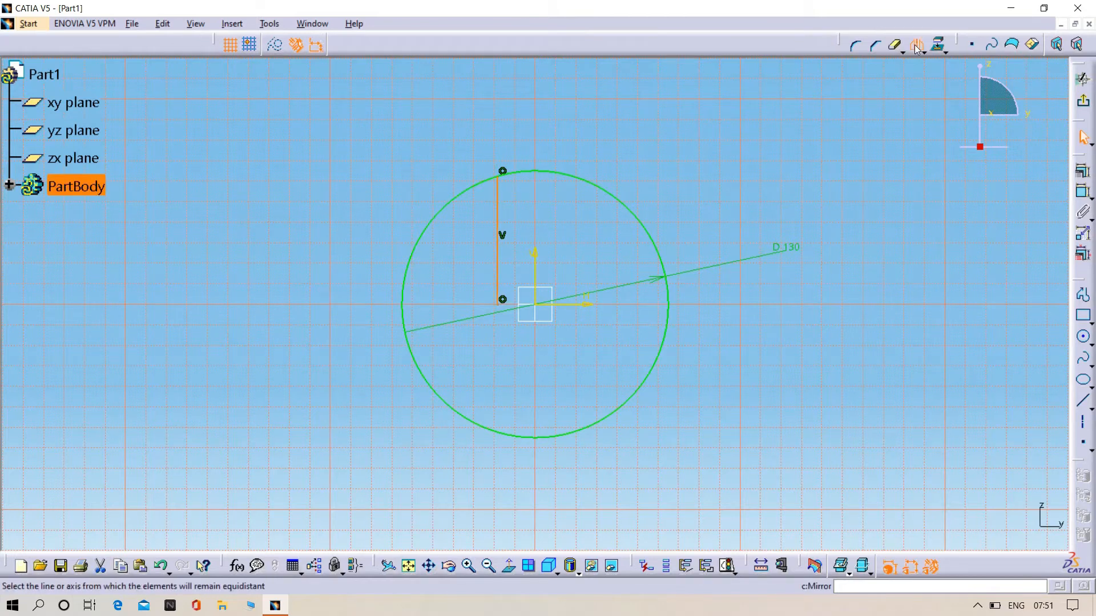
{"action": "left_click", "coordinate": [542, 255]}
{"action": "middle_click_drag", "start_coordinate": [553, 260], "coordinate": [780, 96], "text": "ctrl"}
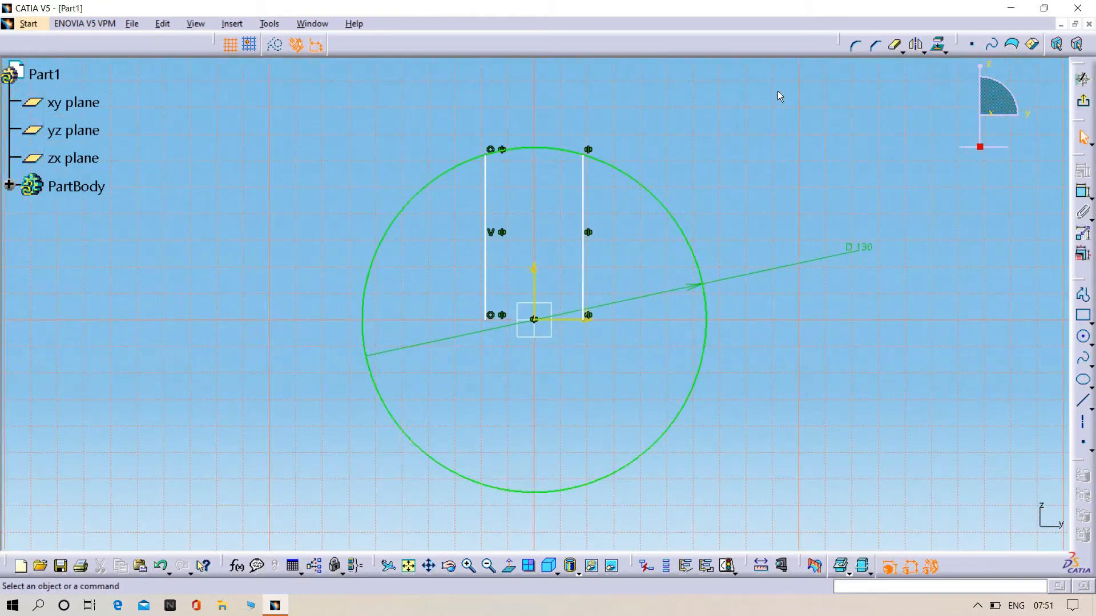
Trim the circle down to the short upper arc between the two vertical lines, and delete both lines
{"action": "left_click", "coordinate": [894, 44]}
{"action": "left_click", "coordinate": [622, 172]}
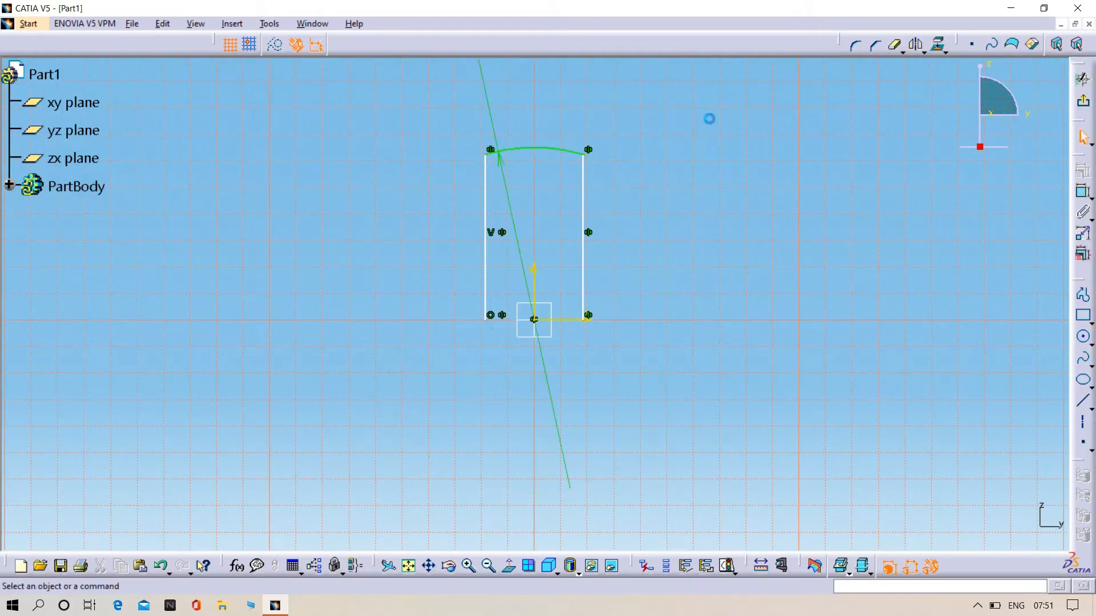
{"action": "left_click", "coordinate": [896, 46]}
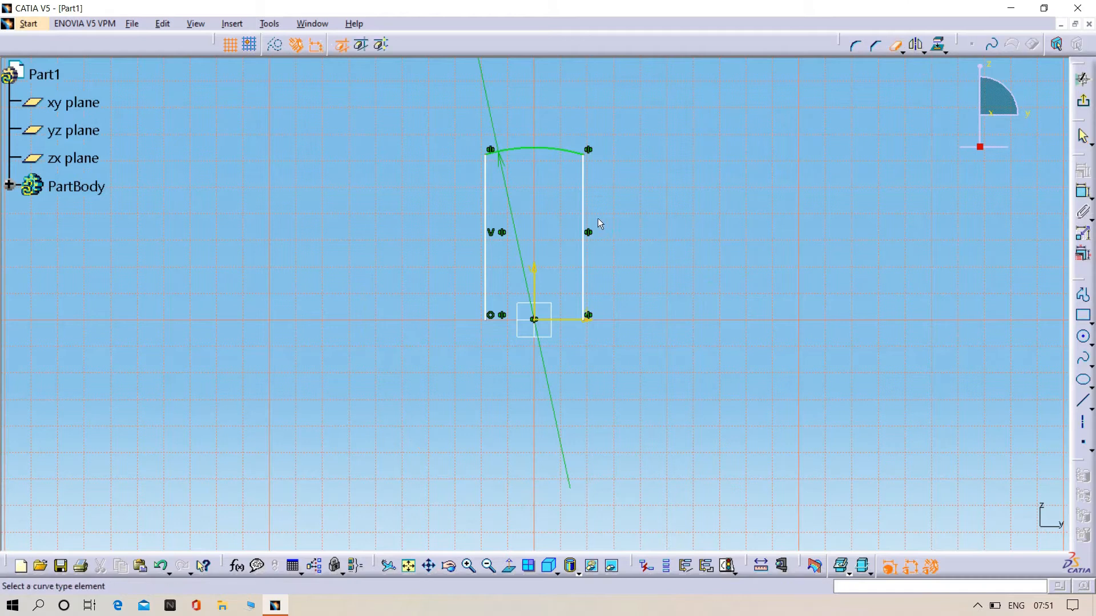
{"action": "left_click", "coordinate": [588, 199]}
{"action": "left_click", "coordinate": [877, 44]}
{"action": "key", "text": "Escape"}
{"action": "left_click", "coordinate": [486, 195]}
{"action": "key", "text": "Delete"}
{"action": "mouse_move", "coordinate": [511, 189]}
{"action": "middle_mouse_down"}
{"action": "mouse_move", "coordinate": [512, 233]}
{"action": "mouse_move", "coordinate": [515, 203]}
{"action": "middle_mouse_up"}
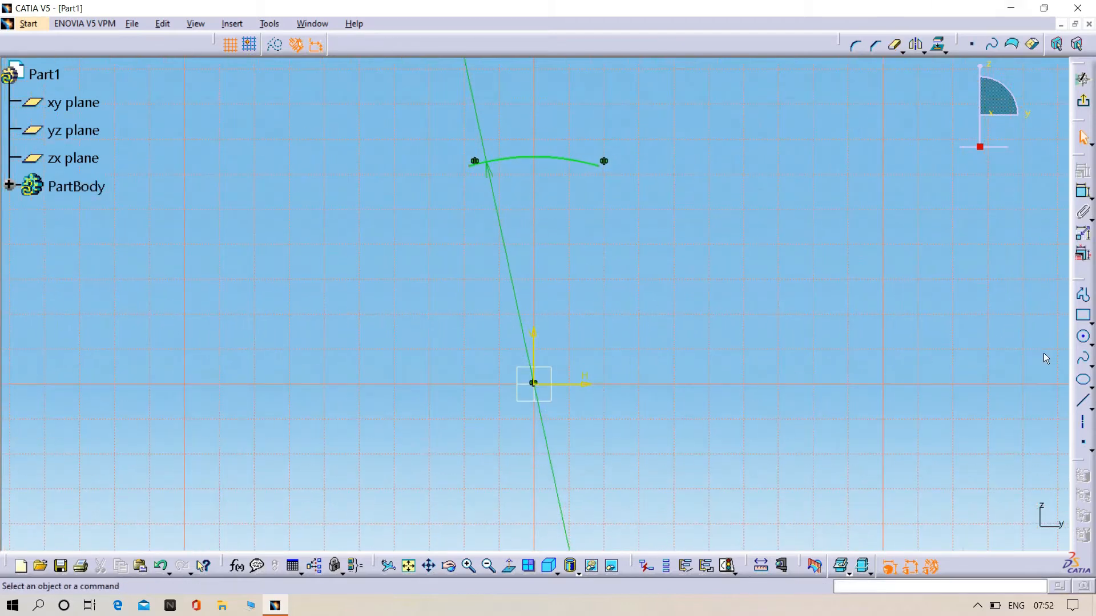
Draw an outward-bulging three-point arc downward from the left end of the upper arc, ending vertically below its start
{"action": "left_click", "coordinate": [1091, 341]}
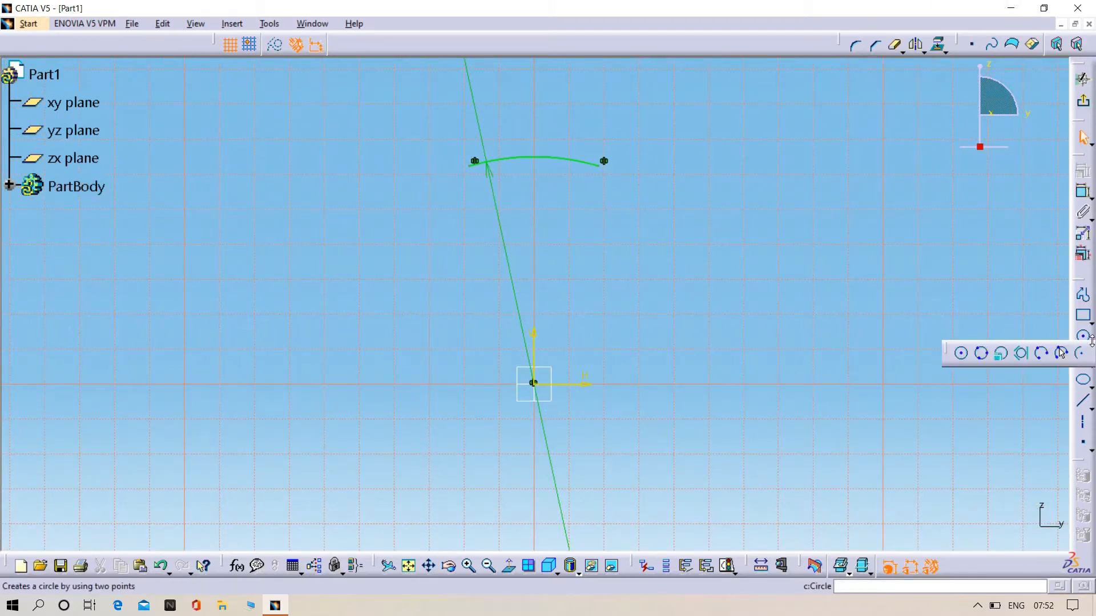
{"action": "left_click", "coordinate": [1062, 354]}
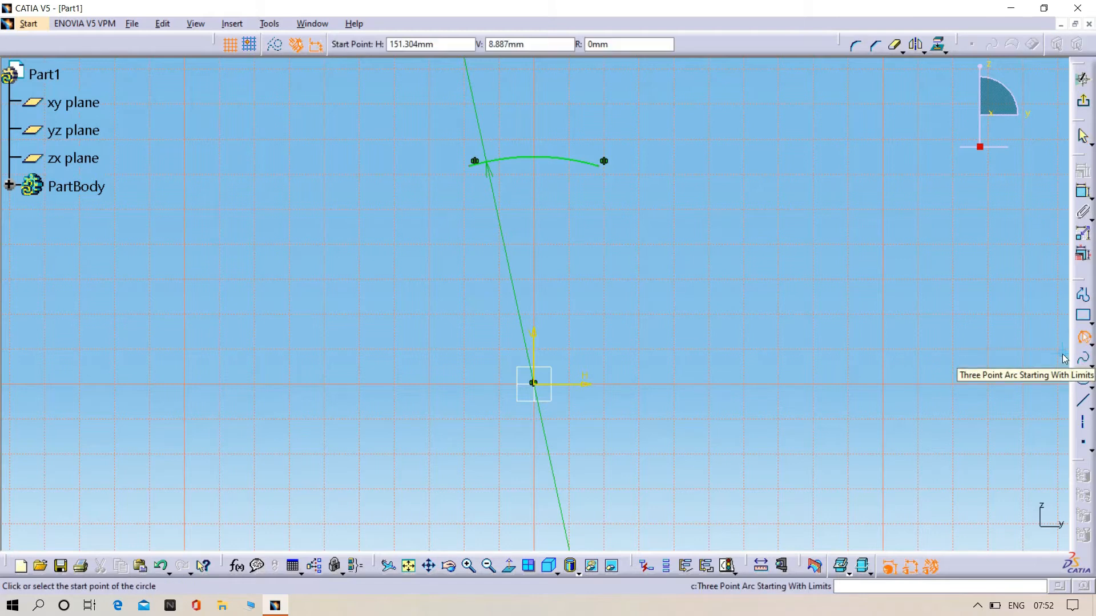
{"action": "left_click", "coordinate": [467, 167]}
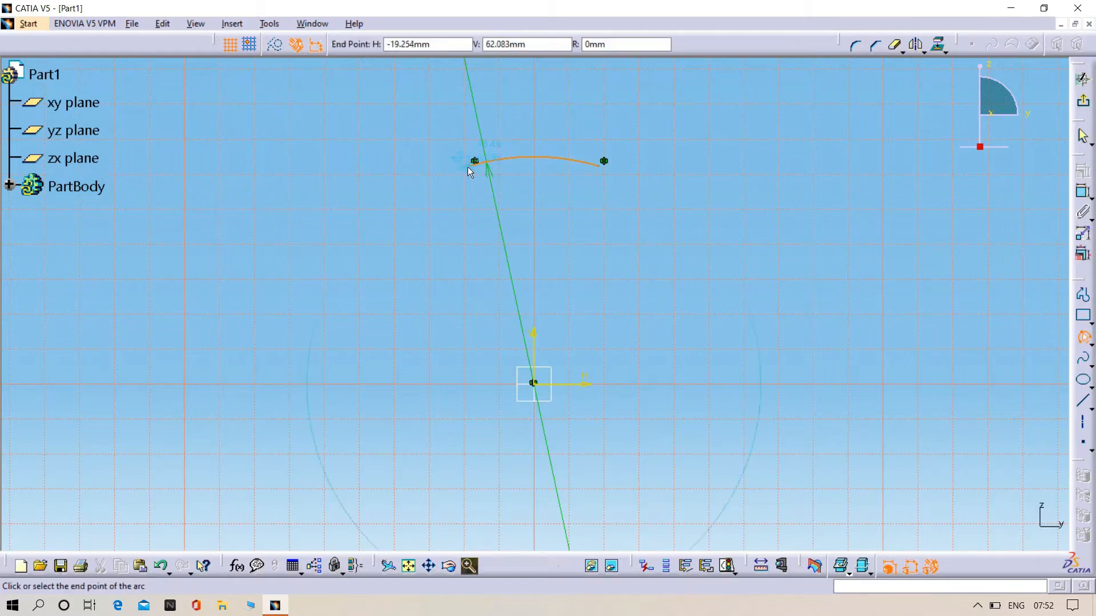
{"action": "left_click", "coordinate": [471, 216]}
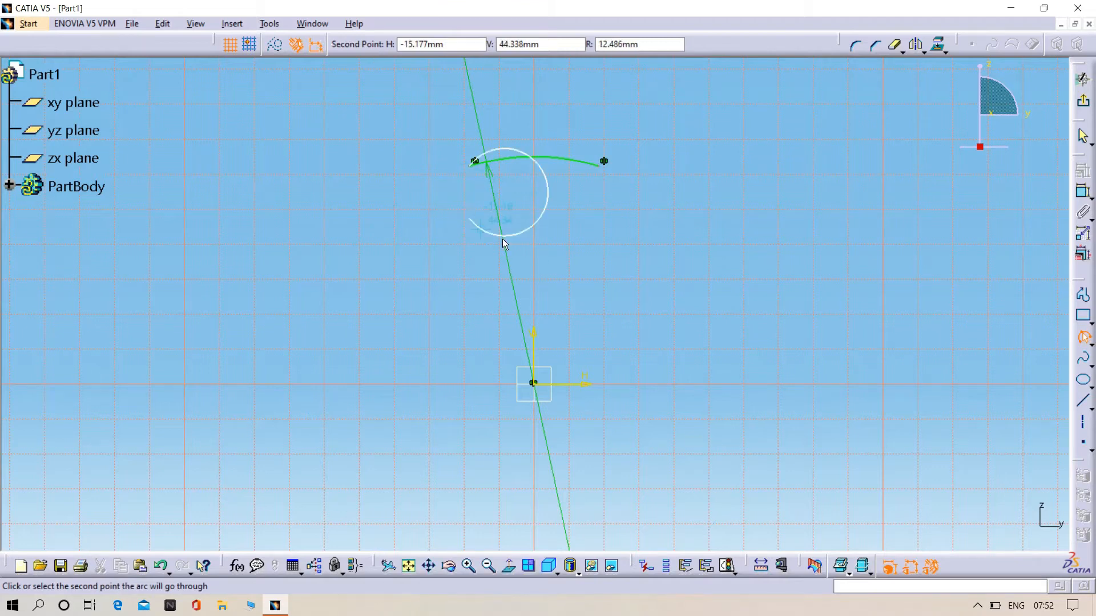
{"action": "left_click", "coordinate": [463, 192]}
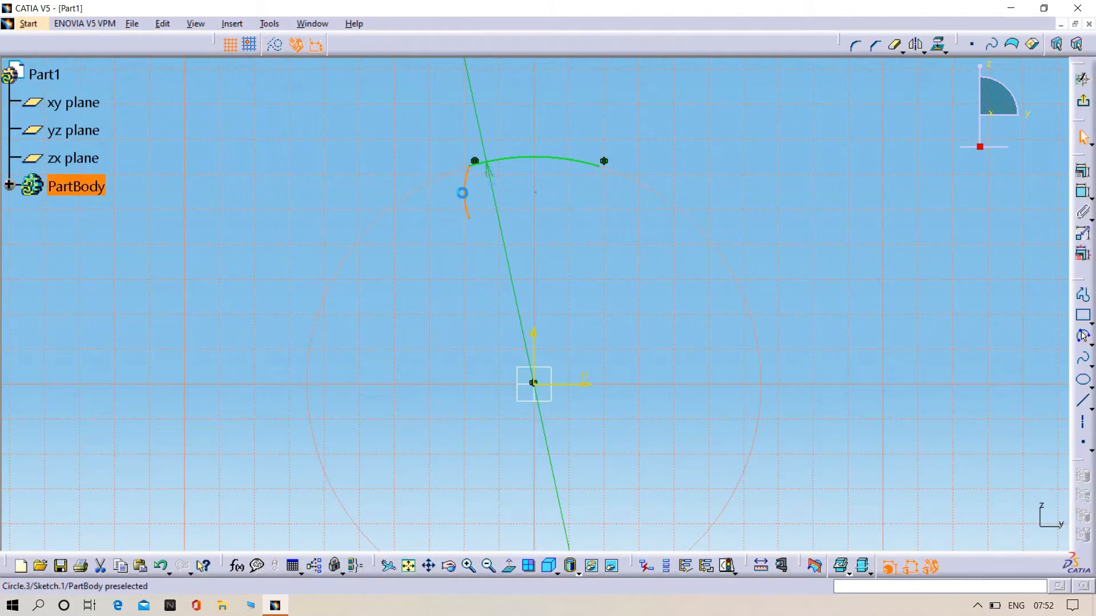
Add a smaller, oppositely curved three-point arc below the left side arc, ending about 42 mm above the origin
{"action": "left_click", "coordinate": [1083, 337]}
{"action": "left_click", "coordinate": [474, 221]}
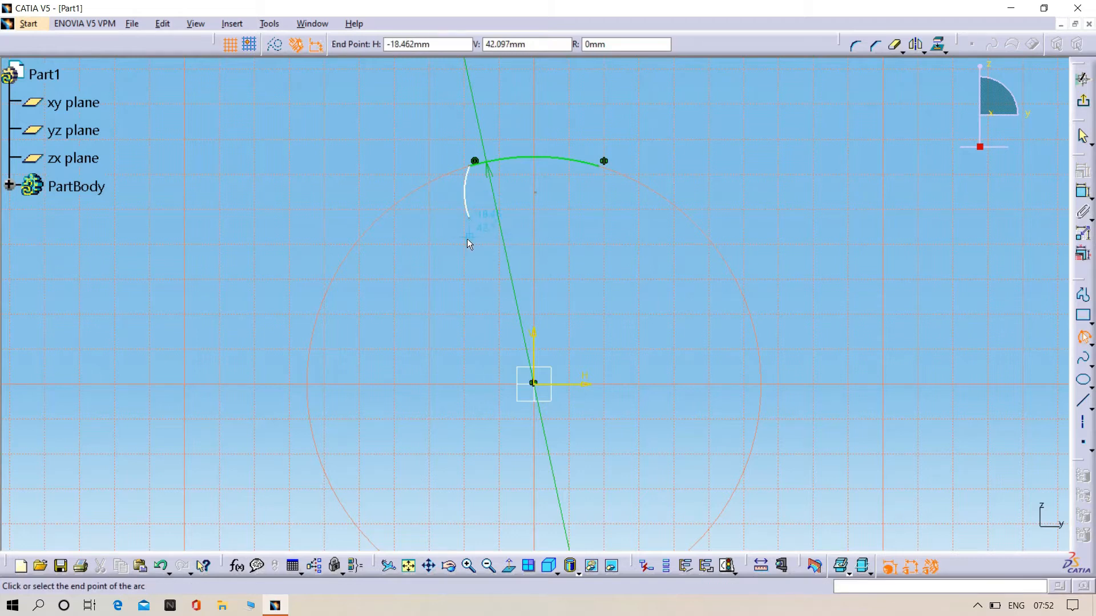
{"action": "left_click", "coordinate": [467, 240]}
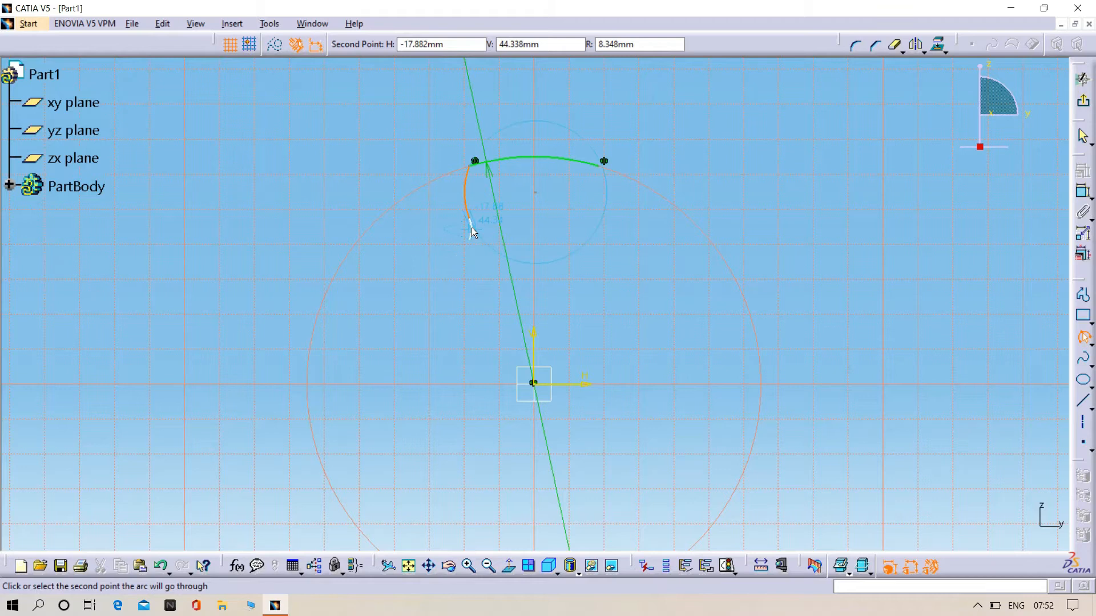
{"action": "left_click", "coordinate": [472, 229]}
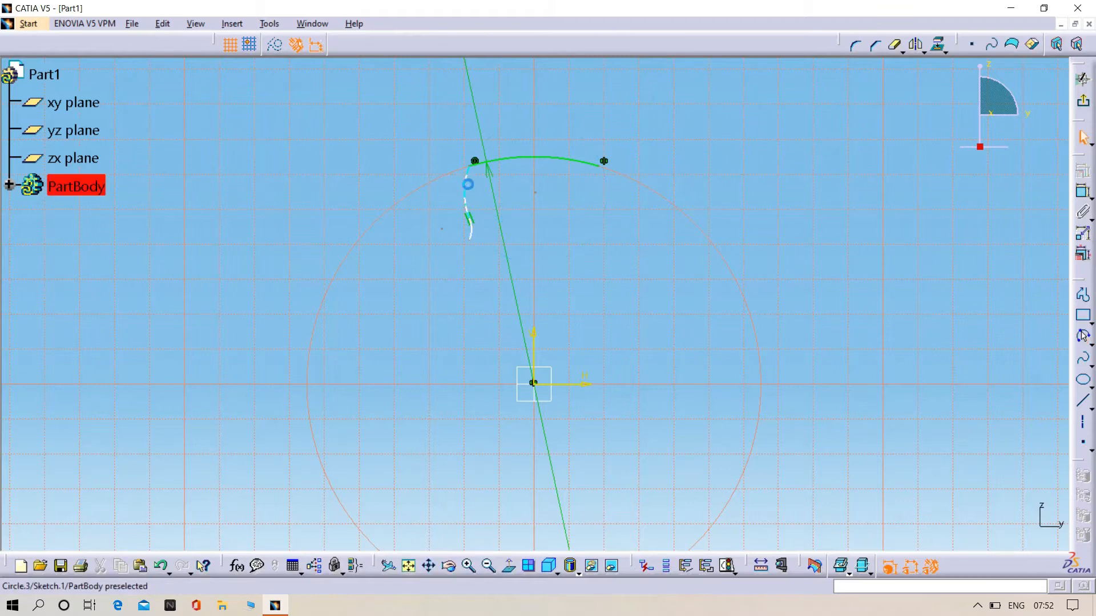
Mirror the two left side arcs about the sketch's vertical axis
{"action": "left_click", "coordinate": [471, 189]}
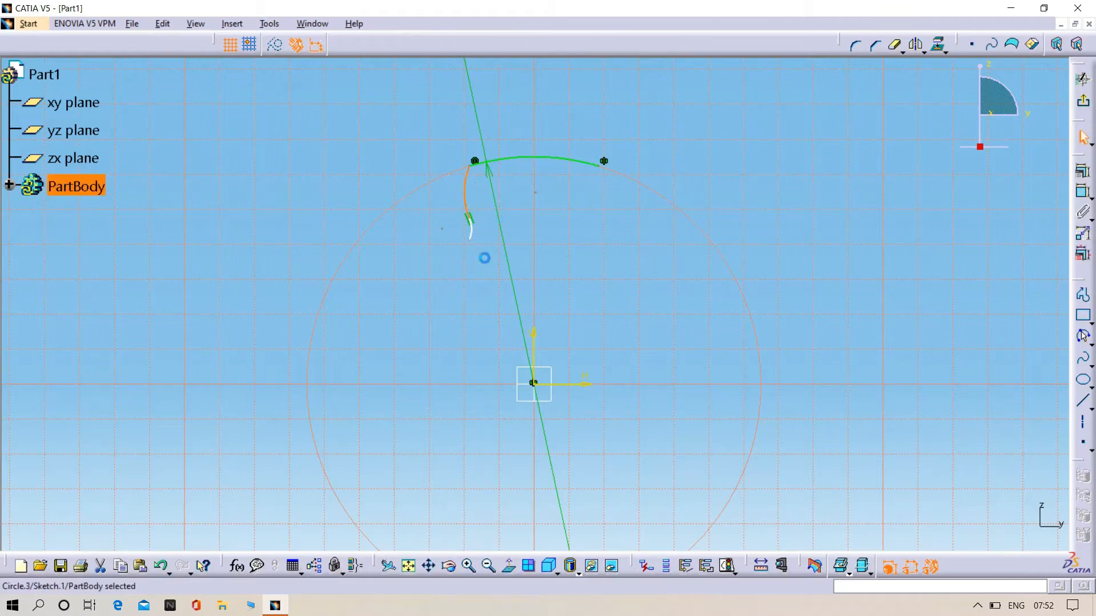
{"action": "left_click", "coordinate": [471, 227], "text": "ctrl"}
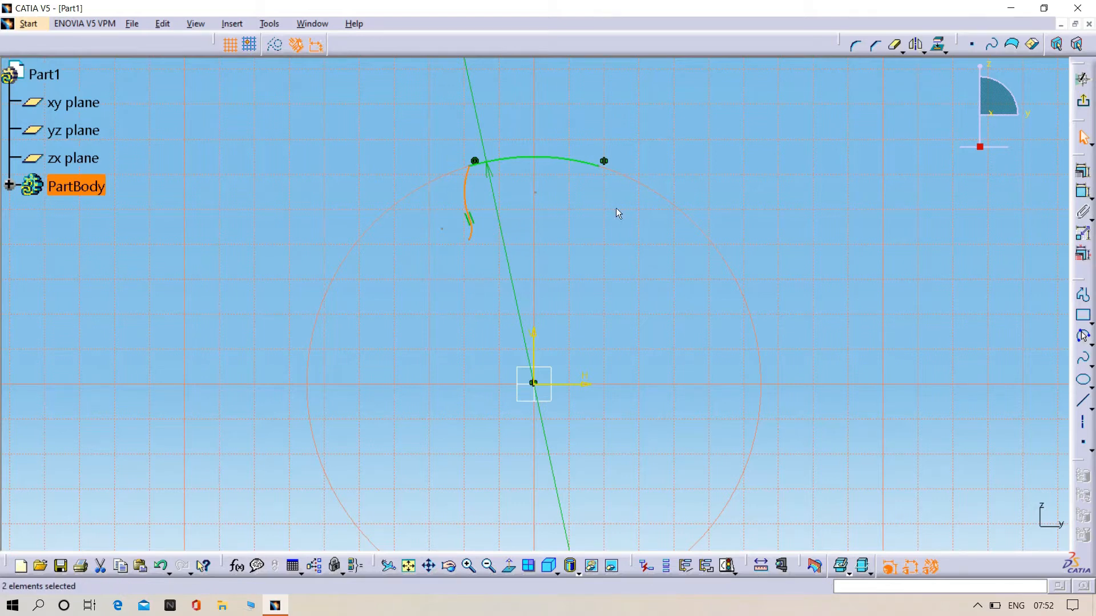
{"action": "left_click", "coordinate": [916, 47]}
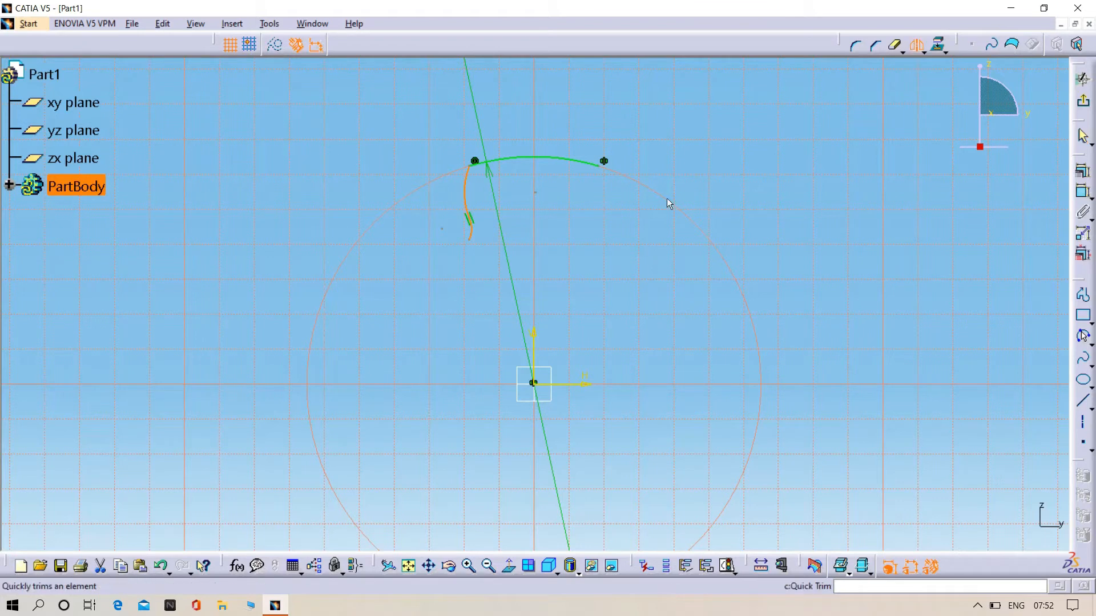
{"action": "left_click", "coordinate": [534, 337]}
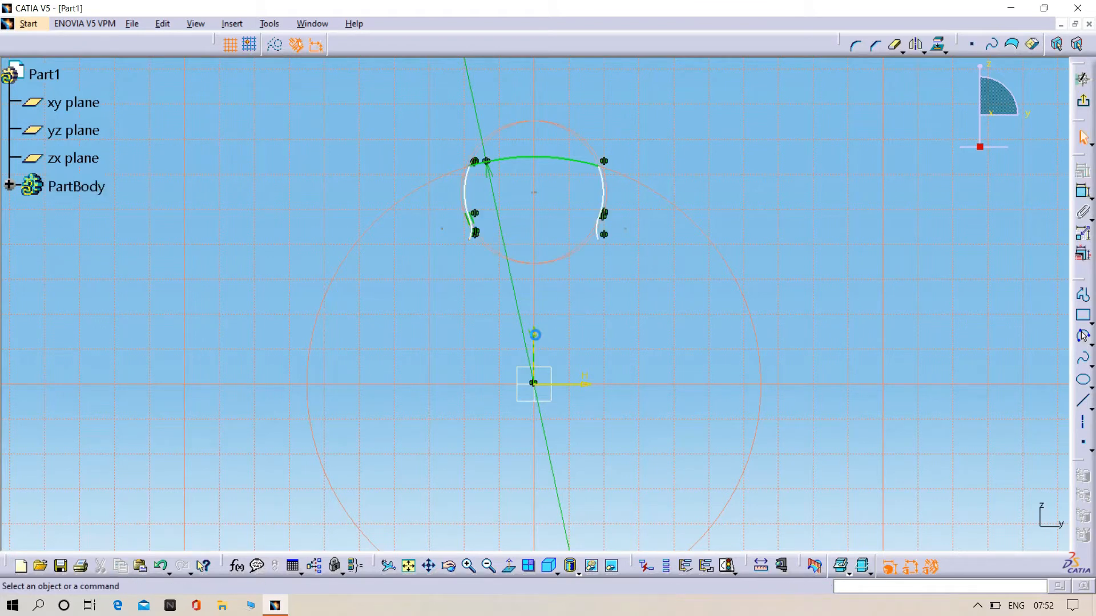
Close the profile with a horizontal line between the lower ends of the side arcs, and exit the sketch
{"action": "left_click", "coordinate": [1076, 301]}
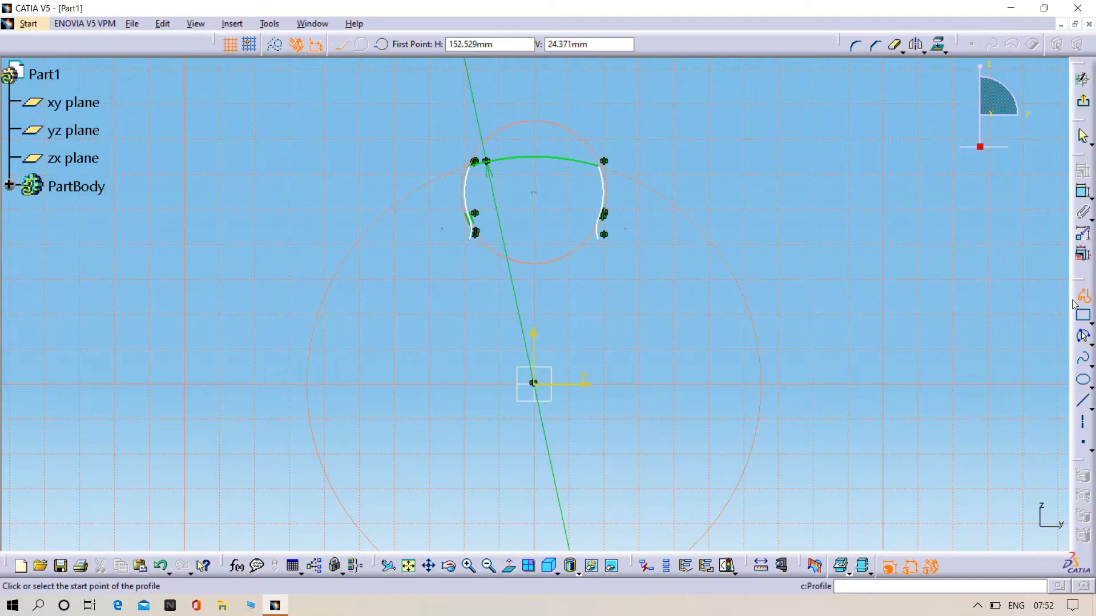
{"action": "left_click", "coordinate": [473, 238]}
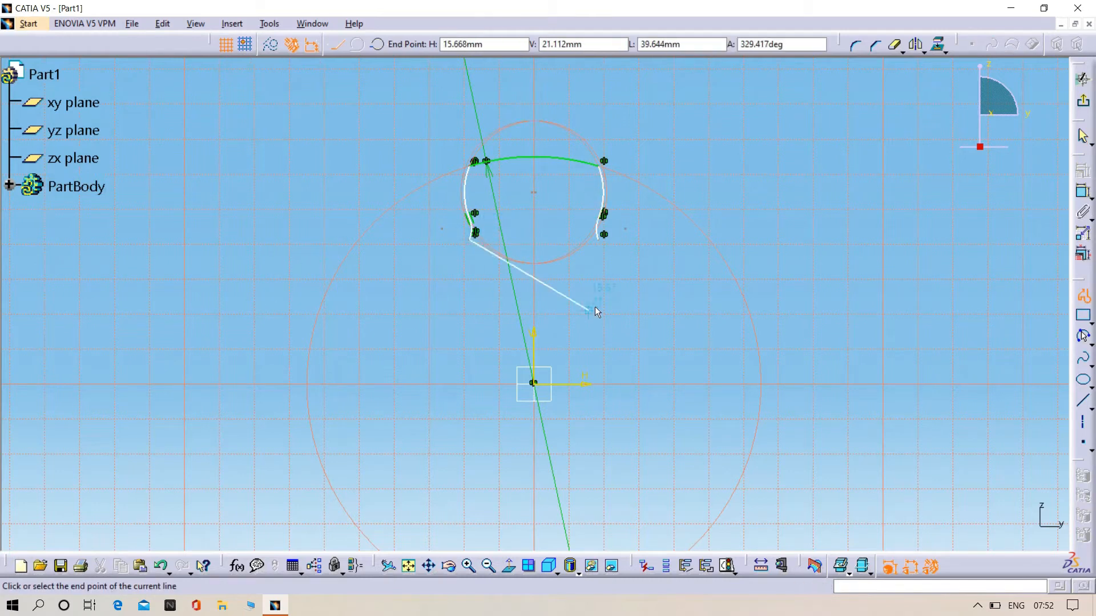
{"action": "left_click", "coordinate": [604, 242]}
{"action": "key", "text": "Escape"}
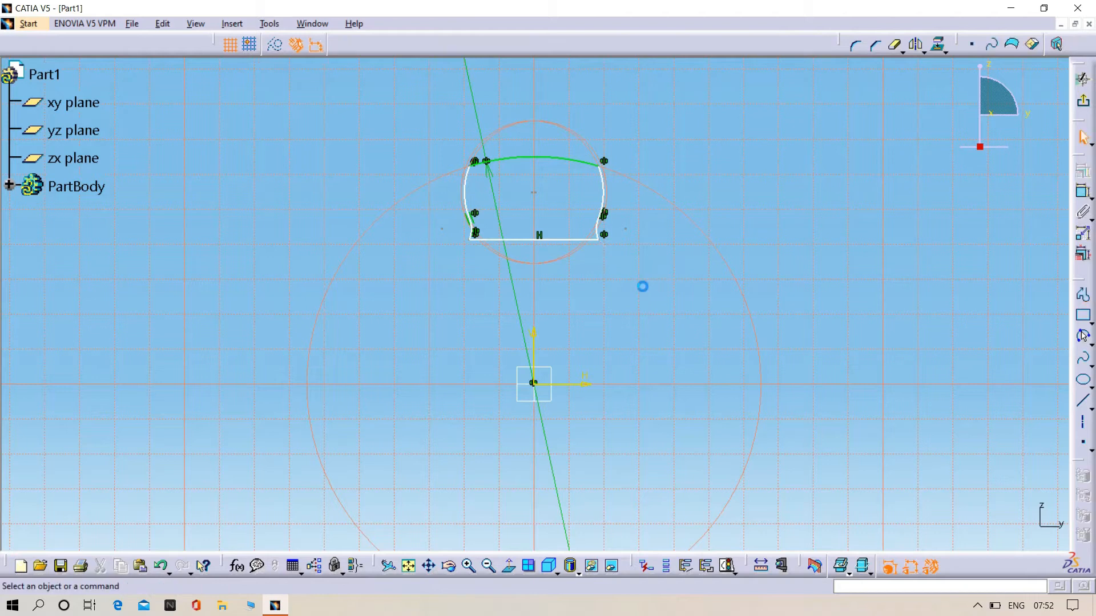
{"action": "left_click", "coordinate": [1082, 78]}
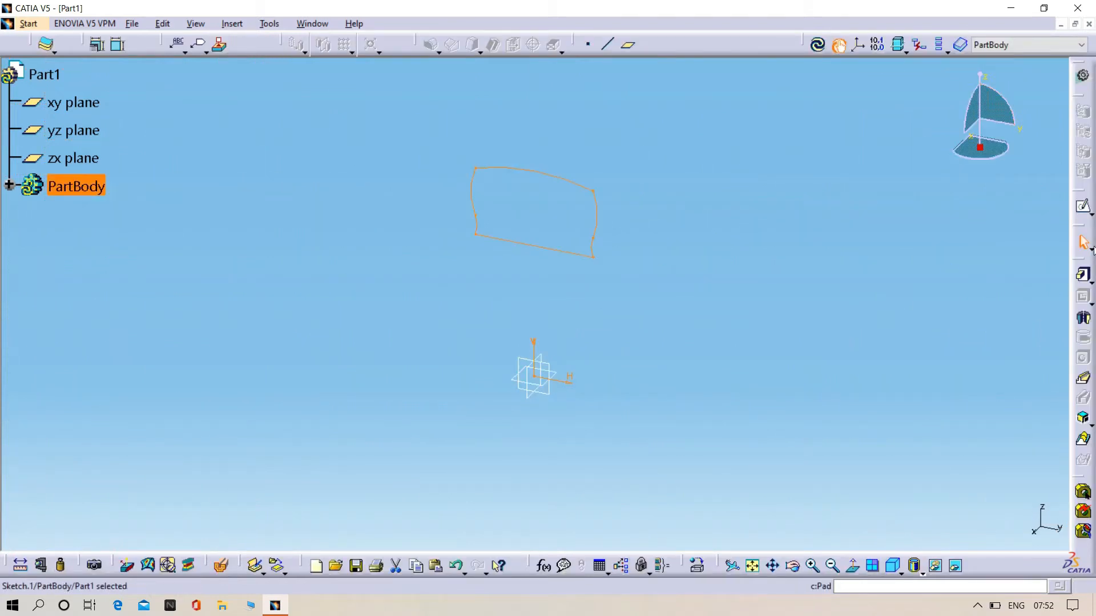
Revolve the closed profile 360 degrees about the sketch's horizontal axis with Shaft
{"action": "left_click", "coordinate": [1085, 320]}
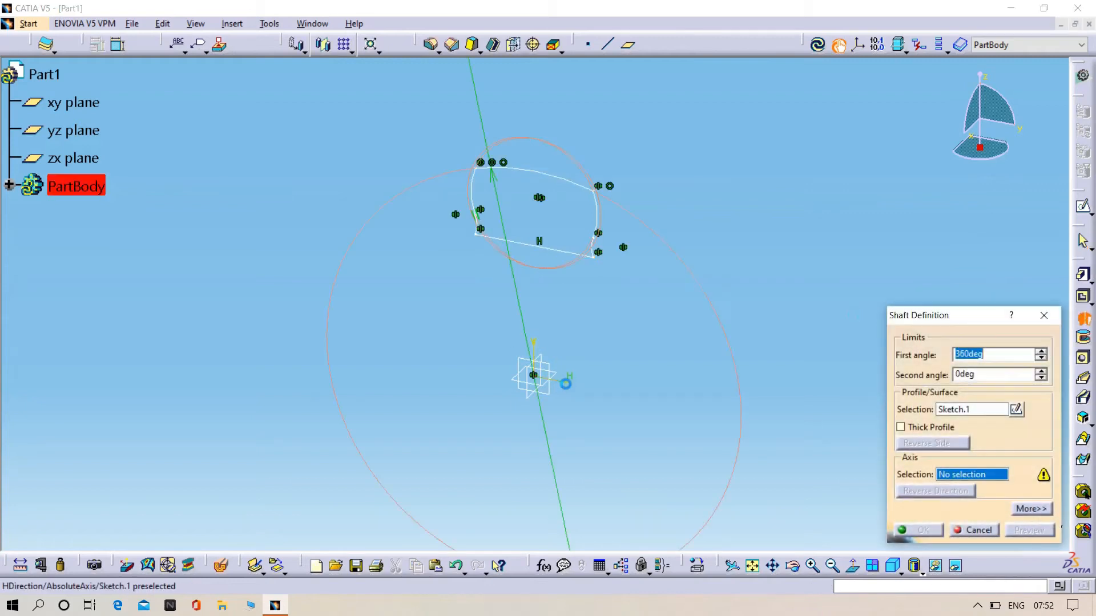
{"action": "middle_click_drag", "start_coordinate": [764, 259], "coordinate": [804, 331], "text": "ctrl"}
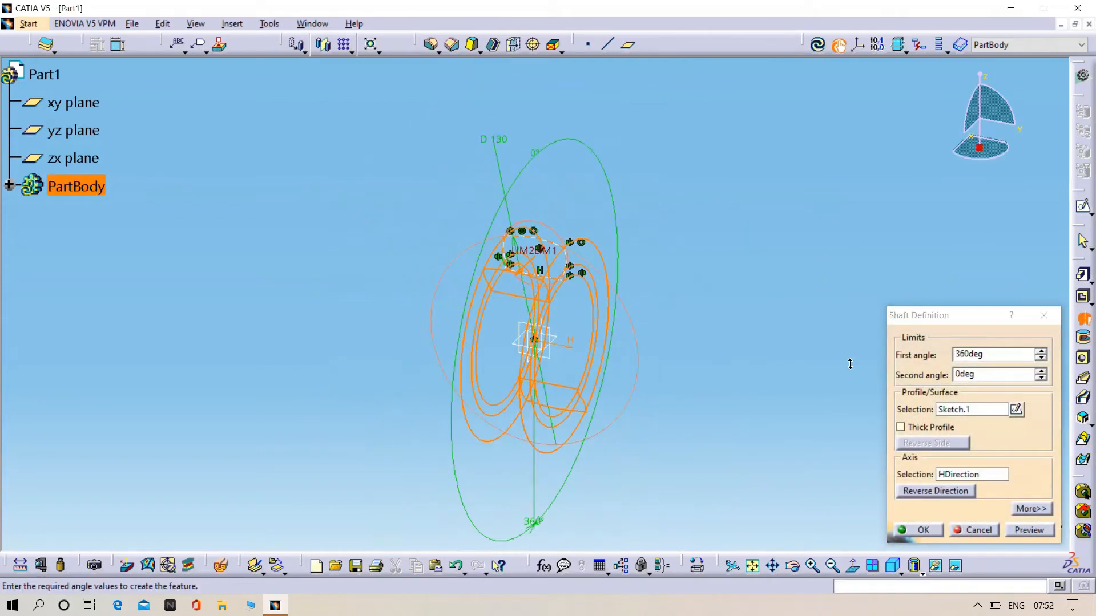
{"action": "left_click", "coordinate": [1051, 531]}
{"action": "middle_click_drag", "start_coordinate": [702, 161], "coordinate": [657, 286]}
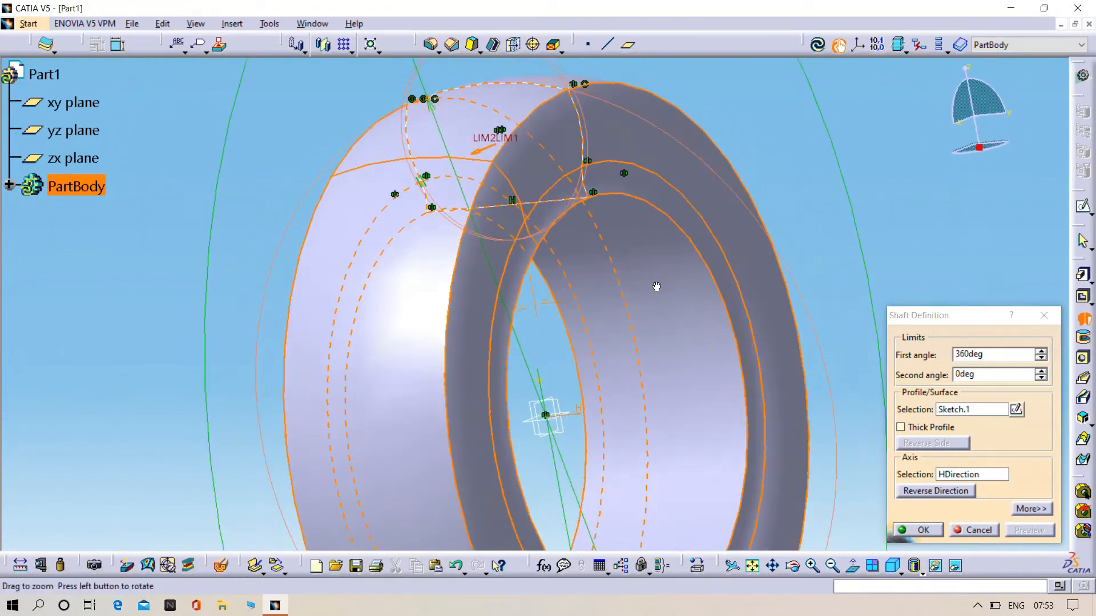
{"action": "left_click", "coordinate": [903, 532]}
Shell the revolved ring with 1 mm inside and 1 mm outside thickness, removing its inner bore face
{"action": "middle_click_drag", "start_coordinate": [866, 343], "coordinate": [453, 166]}
{"action": "left_click", "coordinate": [493, 46]}
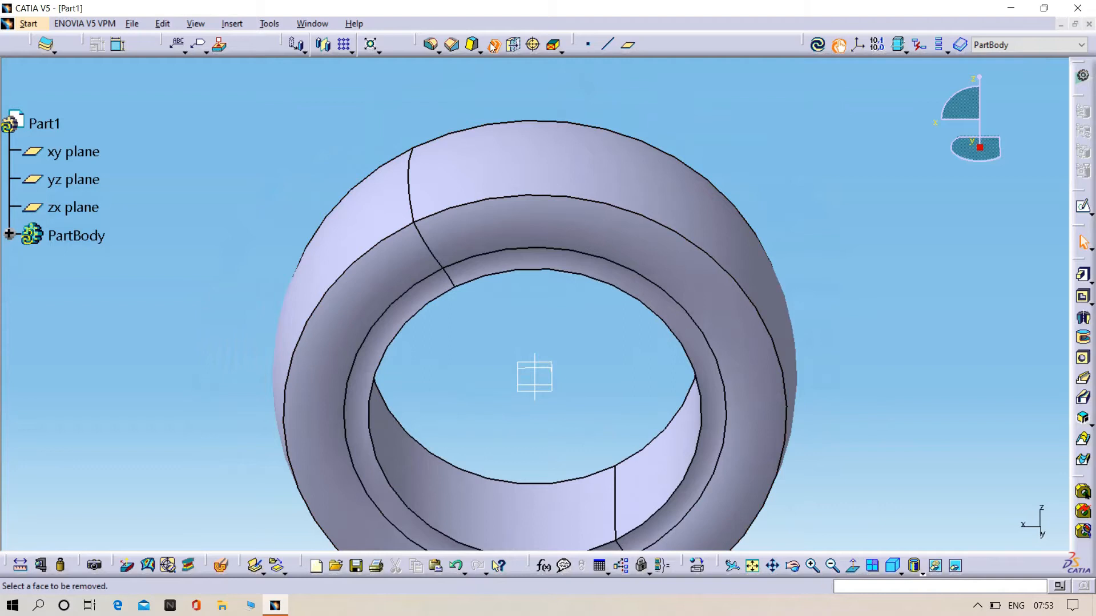
{"action": "left_click", "coordinate": [445, 483]}
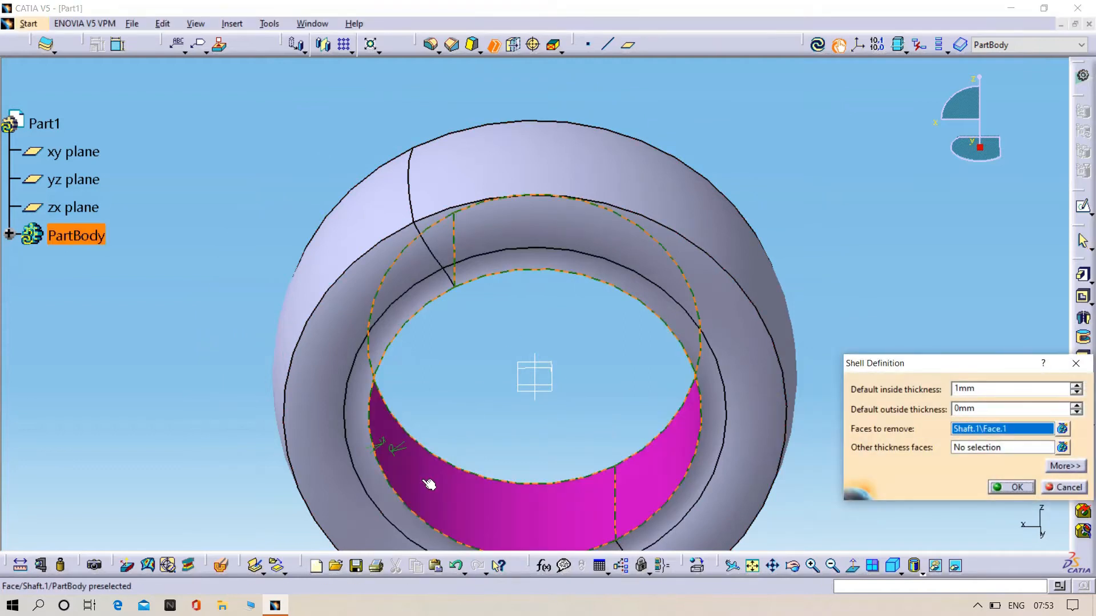
{"action": "middle_click_drag", "start_coordinate": [225, 347], "coordinate": [734, 318]}
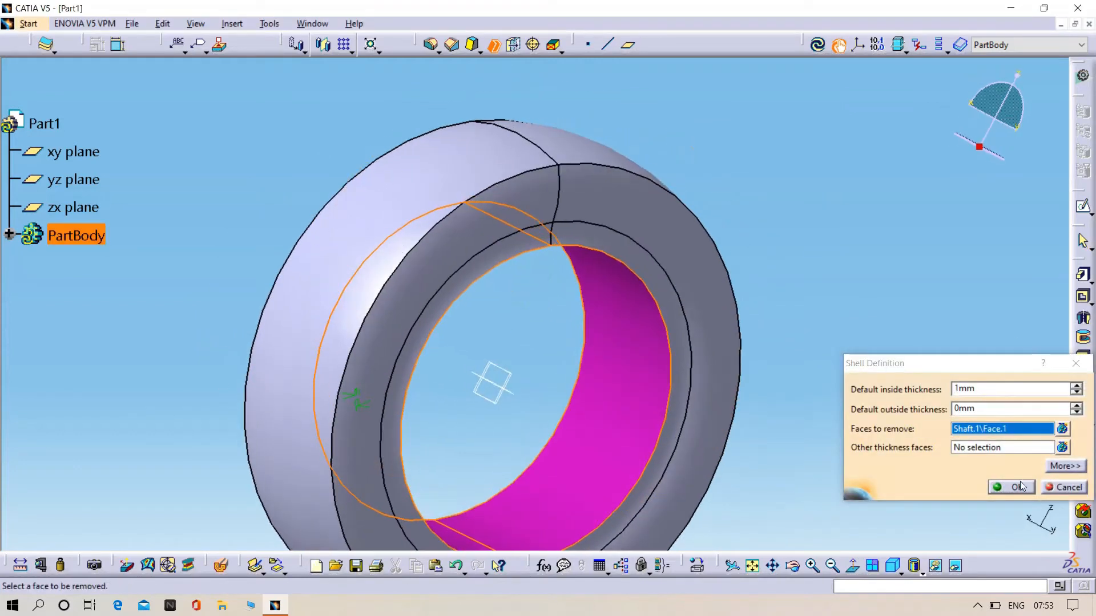
{"action": "left_click_drag", "start_coordinate": [997, 409], "coordinate": [839, 415]}
{"action": "key", "text": "BackSpace"}
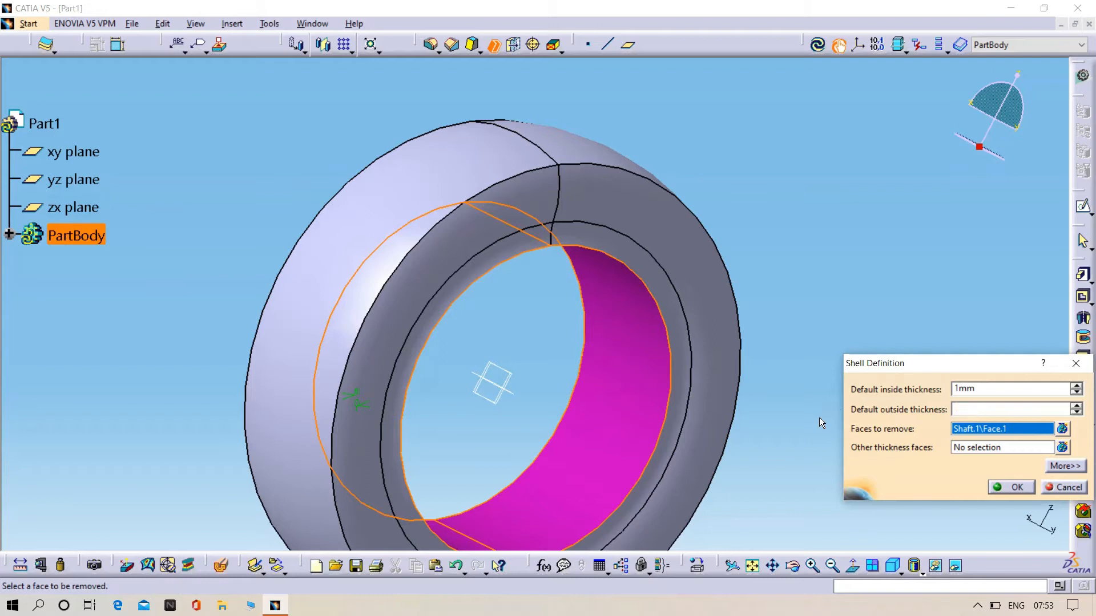
{"action": "type", "text": "1"}
{"action": "left_click", "coordinate": [896, 231]}
{"action": "left_click", "coordinate": [1011, 486]}
Create a reference plane offset 82 mm from the yz plane, beyond the ring's outer surface
{"action": "left_click", "coordinate": [821, 362]}
{"action": "middle_click_drag", "start_coordinate": [821, 361], "coordinate": [786, 296]}
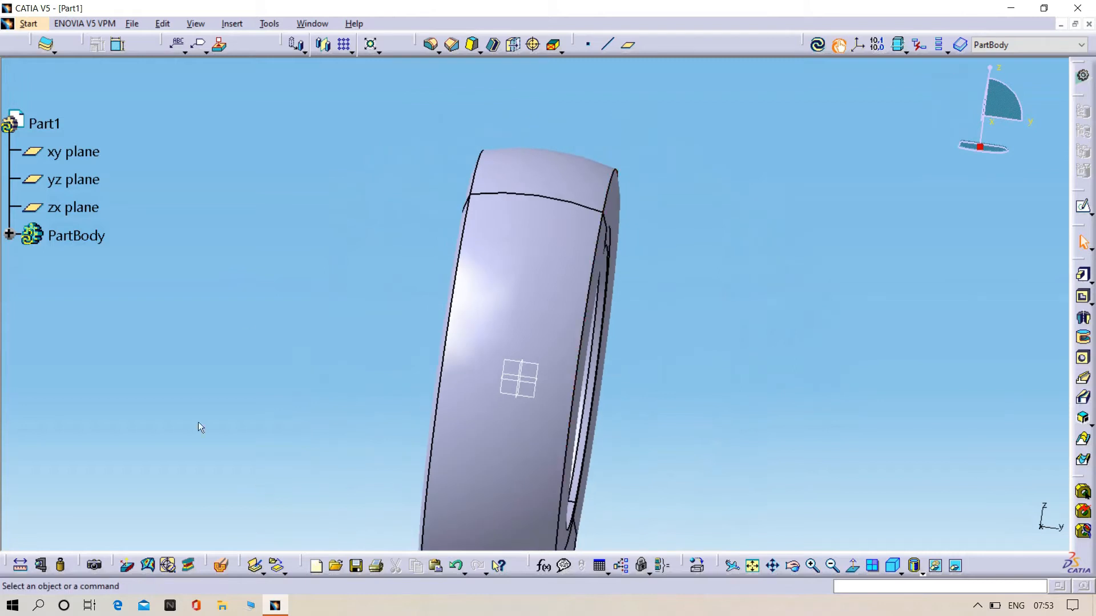
{"action": "middle_click_drag", "start_coordinate": [706, 335], "coordinate": [717, 247]}
{"action": "middle_click_drag", "start_coordinate": [829, 317], "coordinate": [531, 345]}
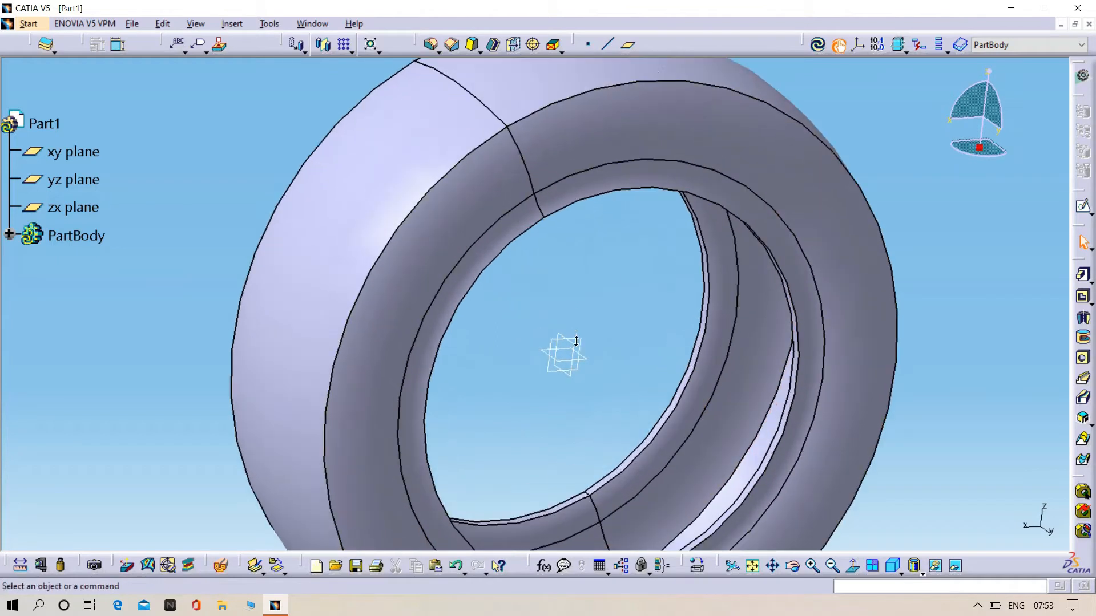
{"action": "left_click", "coordinate": [631, 48]}
{"action": "left_click", "coordinate": [575, 380]}
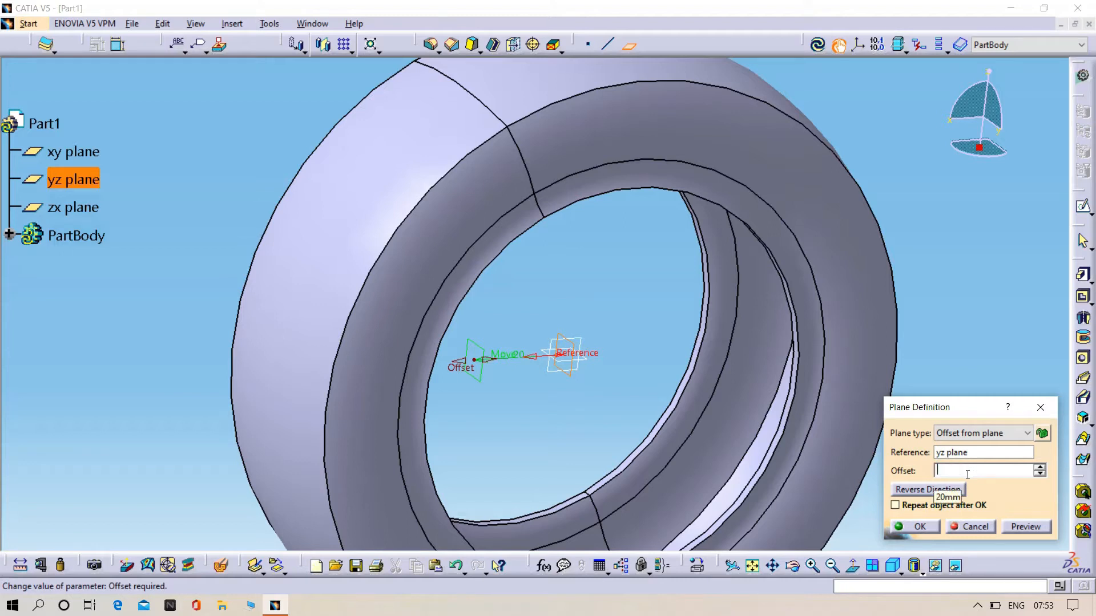
{"action": "left_click", "coordinate": [1025, 527]}
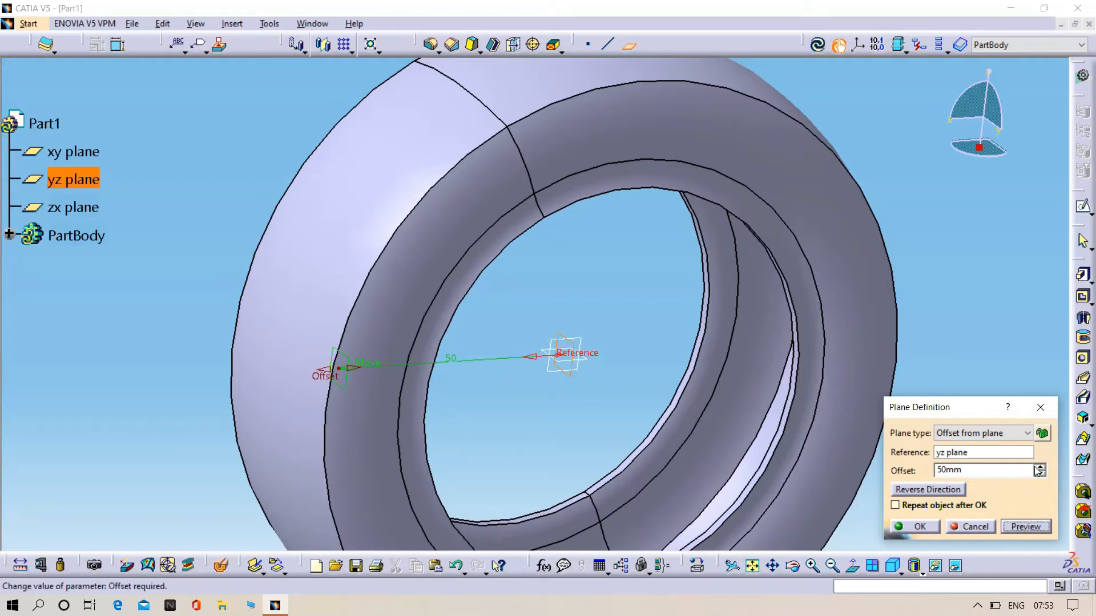
{"action": "left_click_drag", "start_coordinate": [1039, 468], "coordinate": [1039, 469]}
{"action": "left_click", "coordinate": [913, 527]}
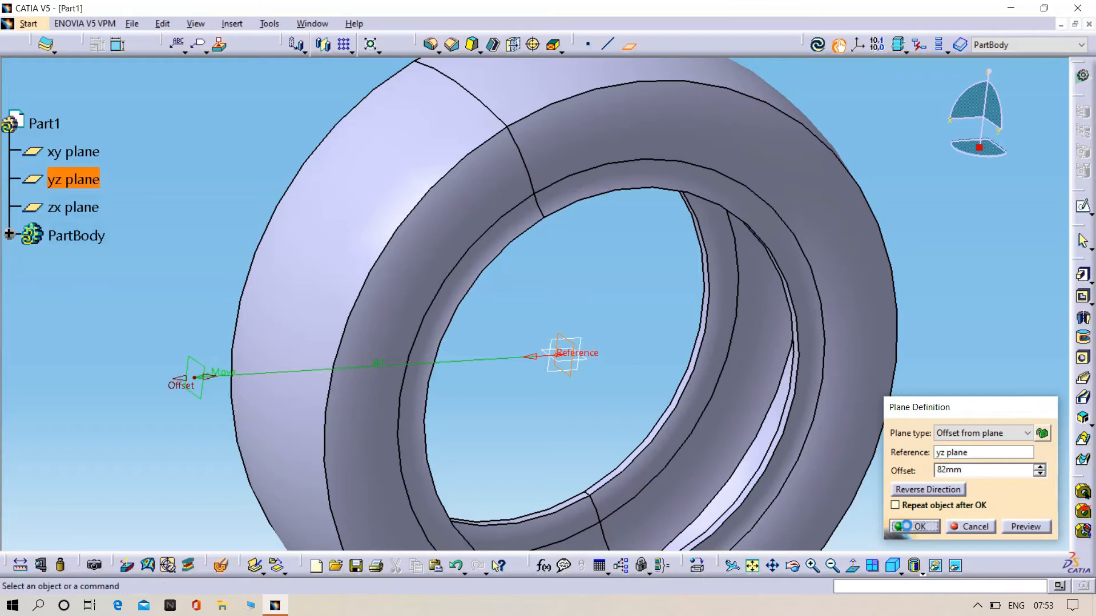
Switch to the Generative Shape Design workbench and open a sketch on the offset plane
{"action": "left_click", "coordinate": [27, 27]}
{"action": "mouse_move", "coordinate": [57, 59]}
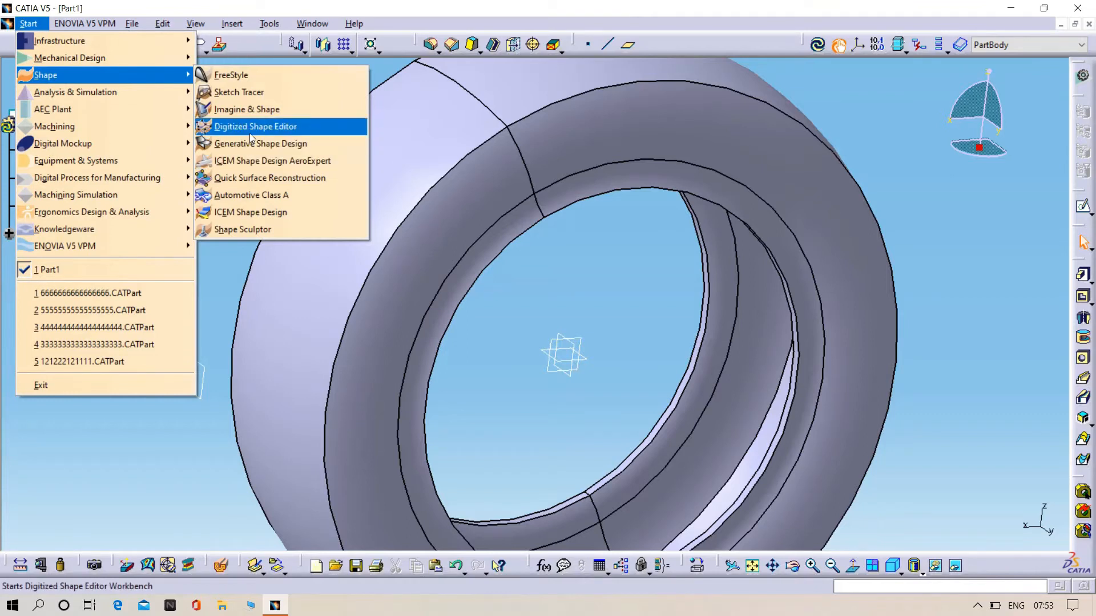
{"action": "left_click", "coordinate": [262, 148]}
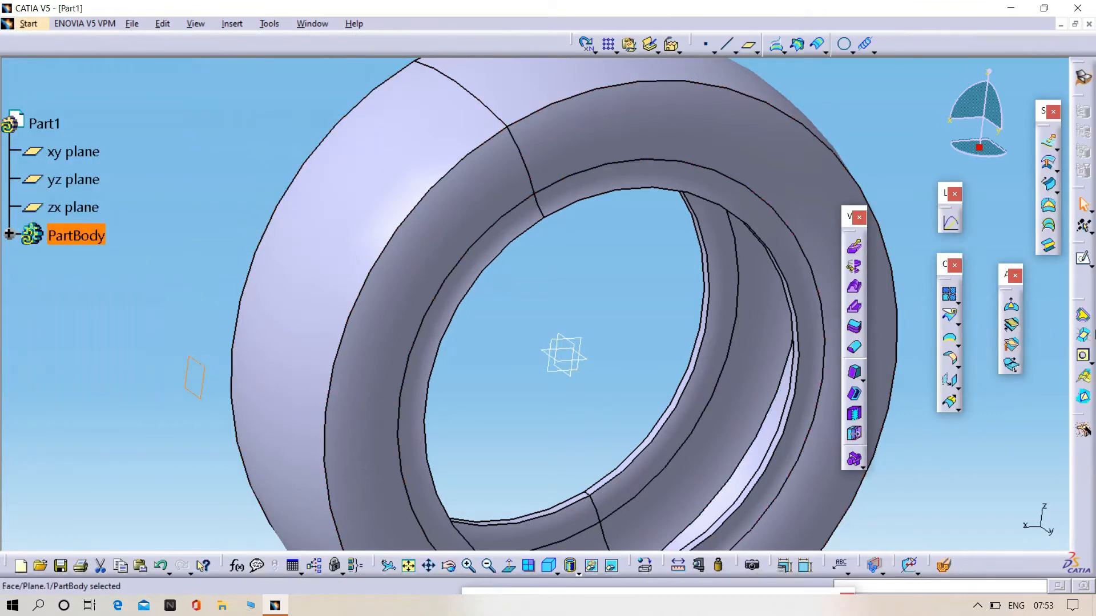
{"action": "left_click", "coordinate": [1083, 258]}
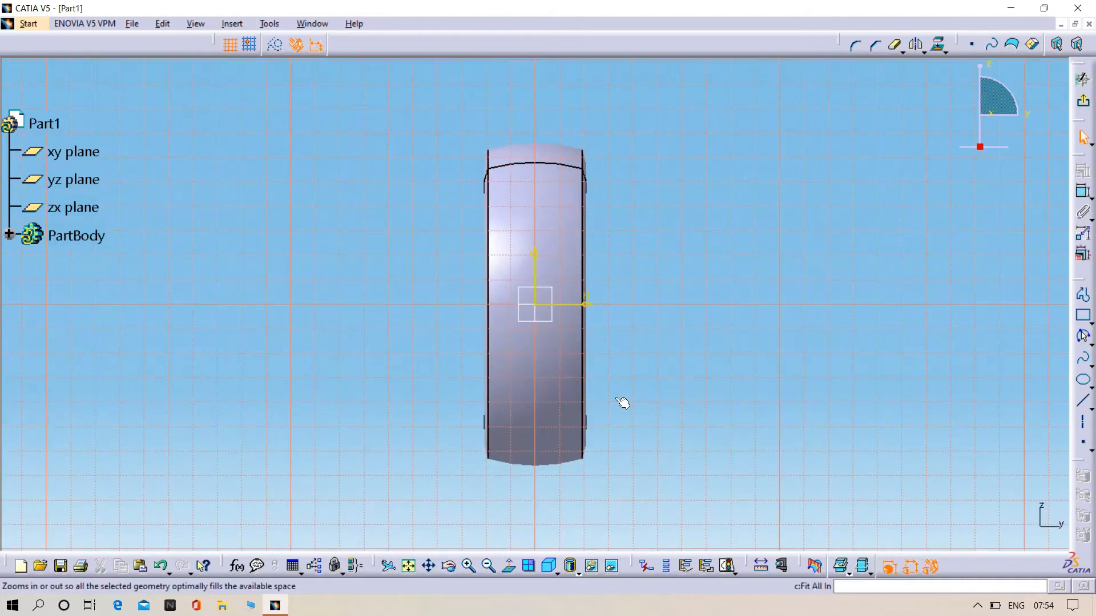
{"action": "middle_click_drag", "start_coordinate": [648, 371], "coordinate": [649, 314]}
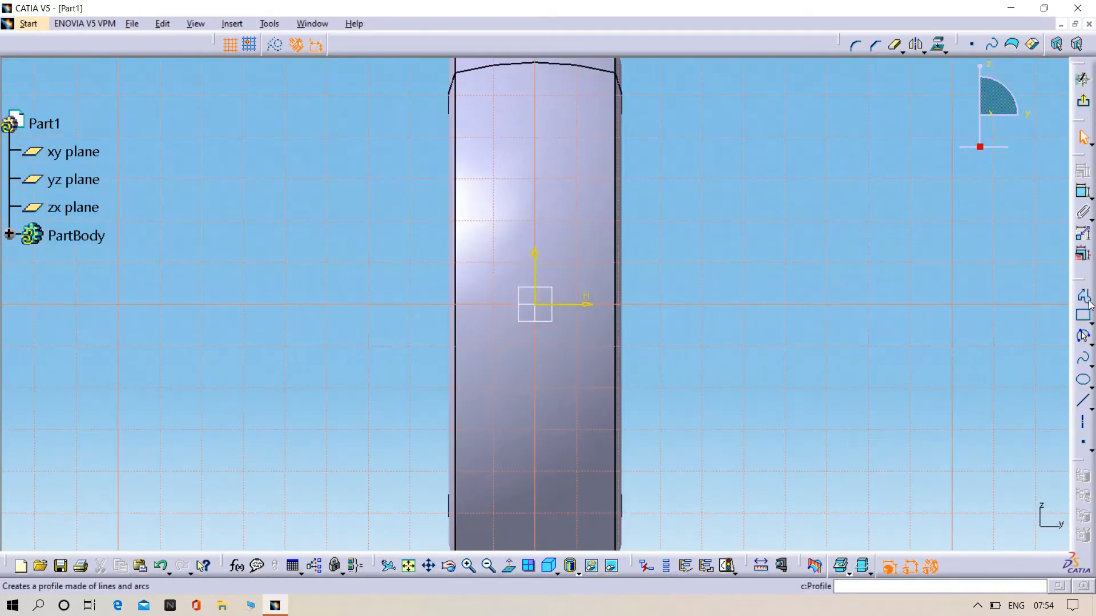
Sketch a closed parallelogram across the tread's left edge, with vertical sides about 9 mm and slanted sides about 16 mm long
{"action": "left_click", "coordinate": [432, 281]}
{"action": "left_click", "coordinate": [433, 319]}
{"action": "left_click", "coordinate": [487, 358]}
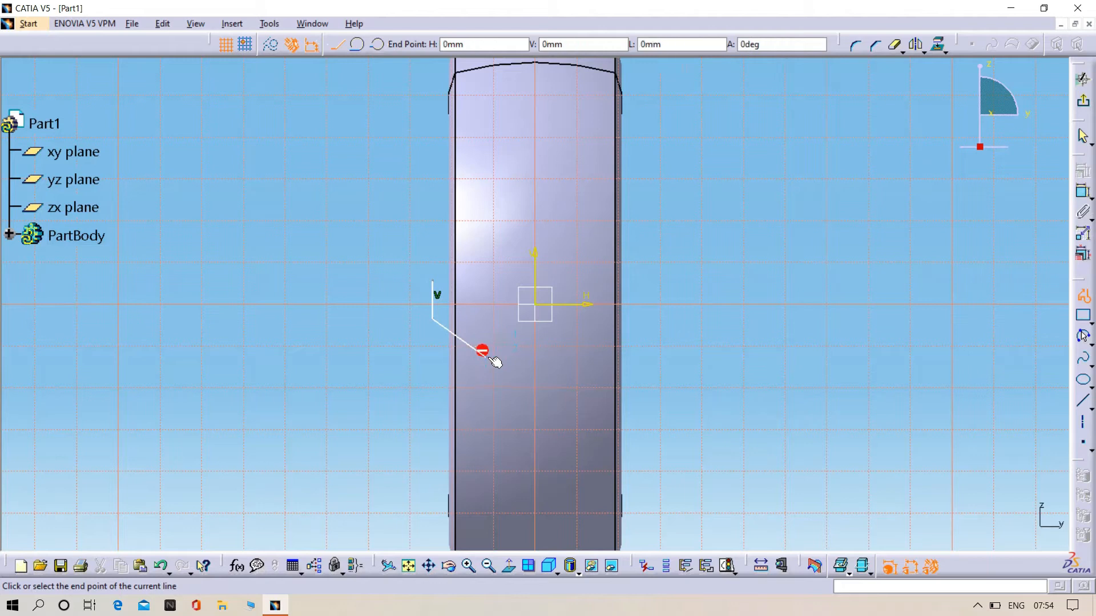
{"action": "left_click", "coordinate": [486, 320]}
{"action": "left_click", "coordinate": [433, 282]}
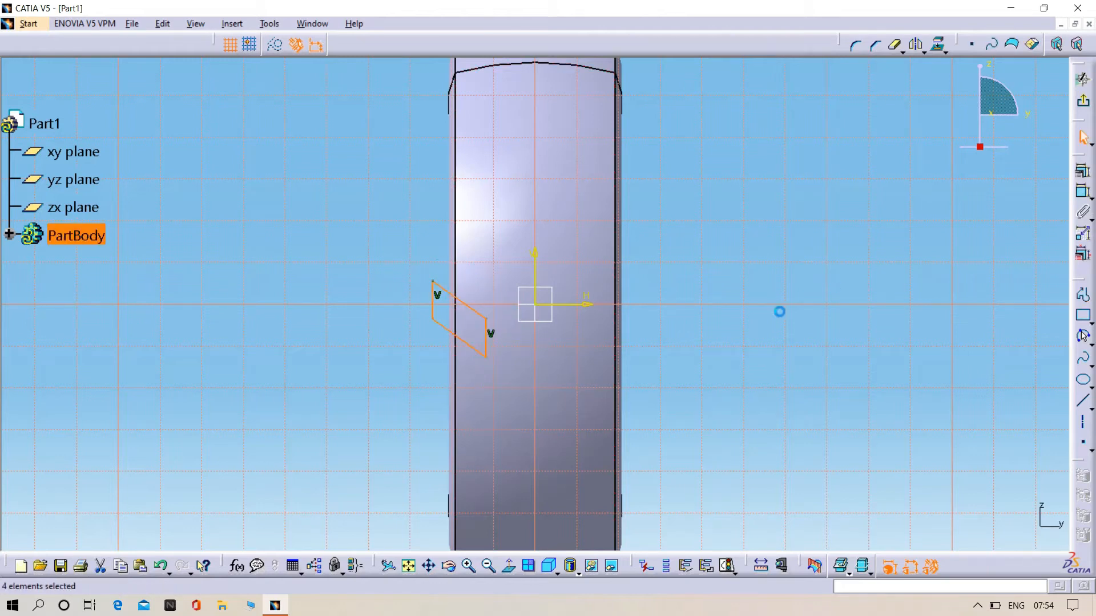
Dimension the parallelogram's left vertical side and set its length to 10 mm
{"action": "left_click", "coordinate": [1083, 192]}
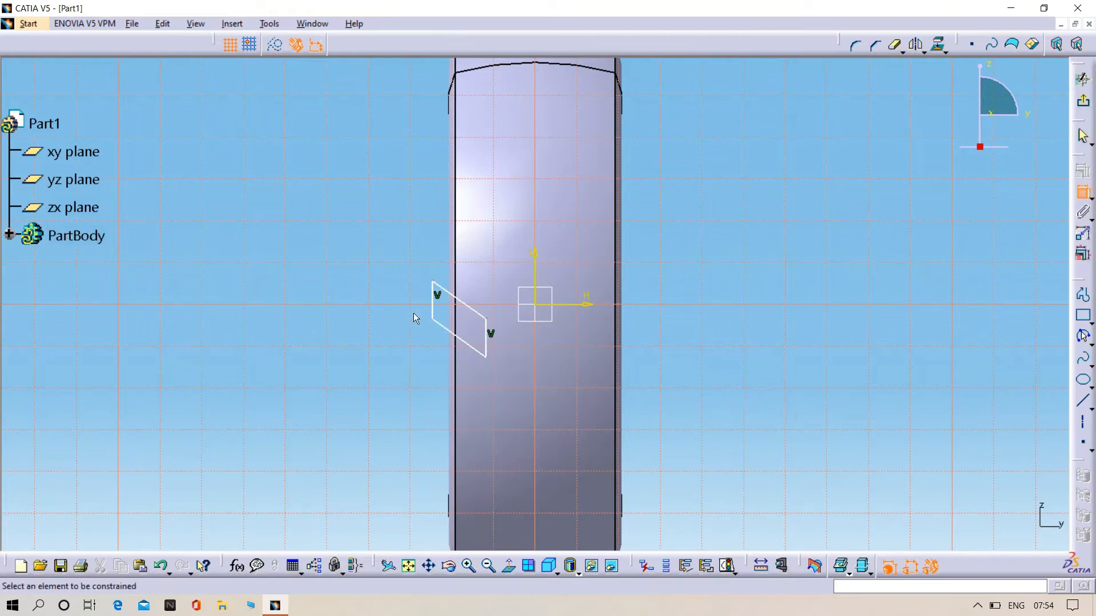
{"action": "left_click", "coordinate": [433, 305]}
{"action": "left_click", "coordinate": [376, 314]}
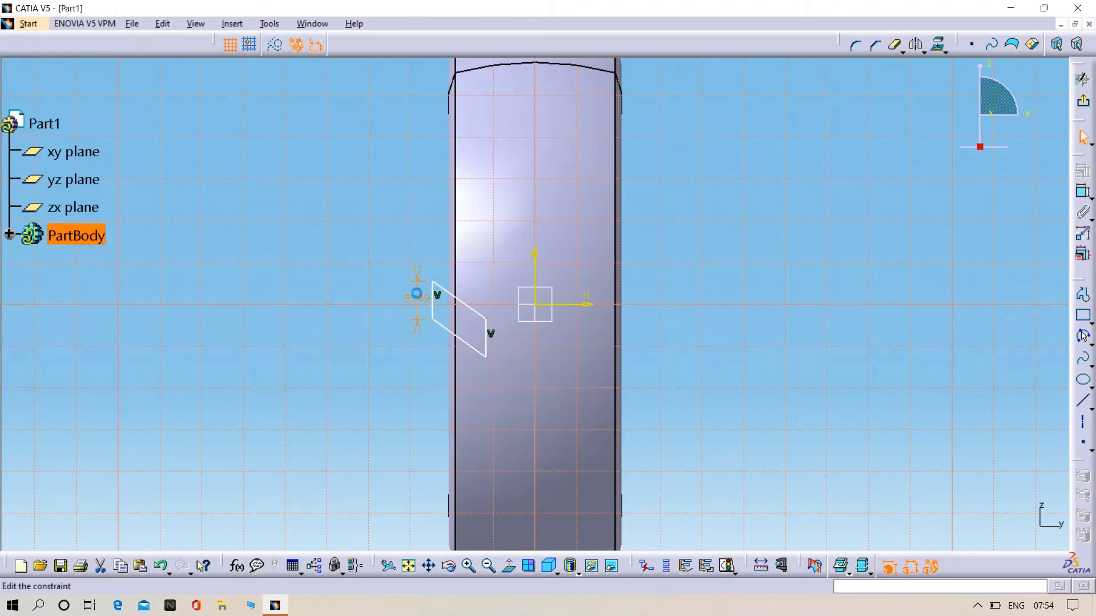
{"action": "double_click", "coordinate": [417, 298]}
{"action": "left_click_drag", "start_coordinate": [771, 456], "coordinate": [516, 500]}
{"action": "key", "text": "Return"}
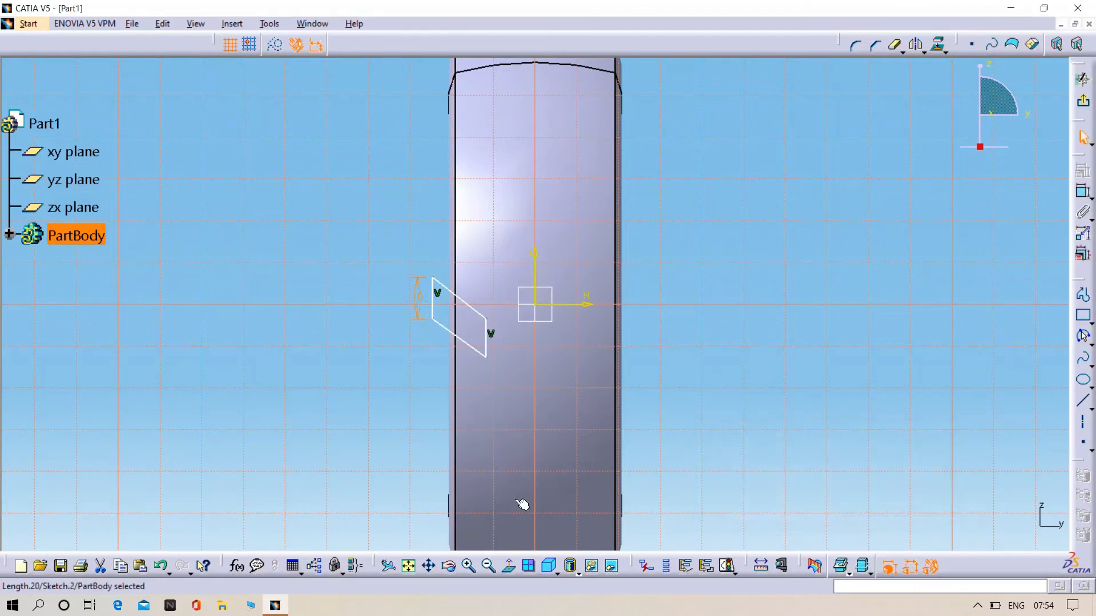
Dimension the parallelogram's right vertical side and set its length to 10 mm
{"action": "left_click", "coordinate": [1083, 192]}
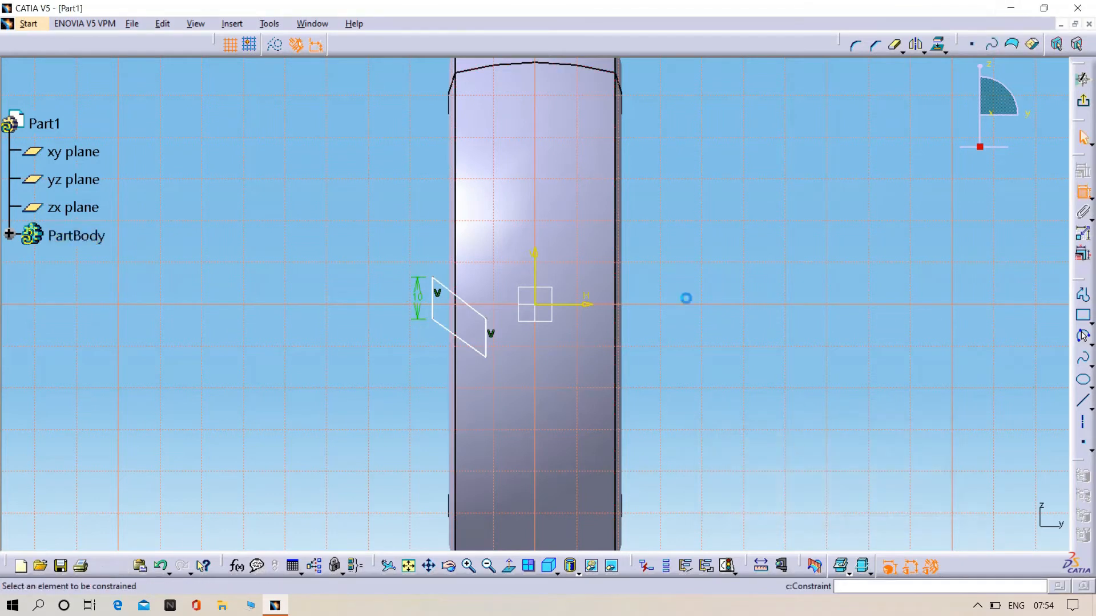
{"action": "left_click", "coordinate": [490, 343]}
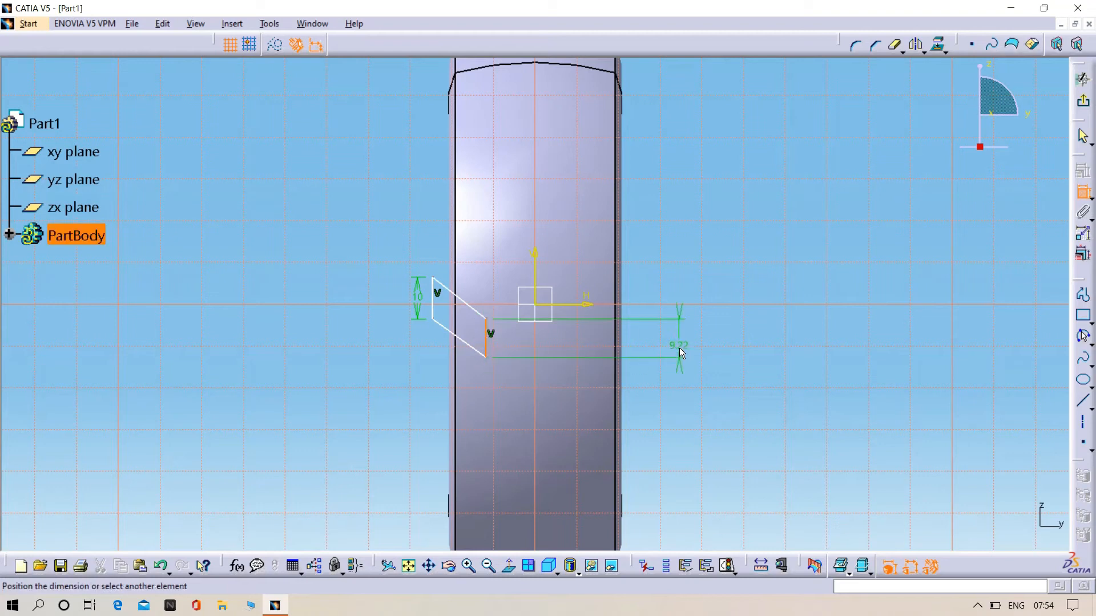
{"action": "left_click", "coordinate": [680, 348]}
{"action": "double_click", "coordinate": [679, 346]}
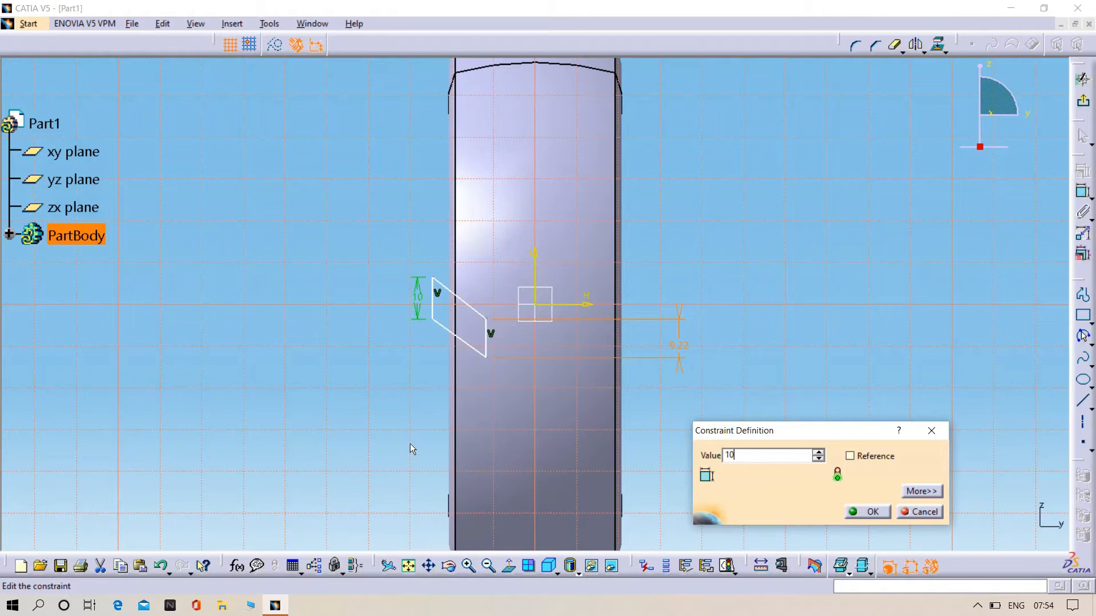
{"action": "key", "text": "Return"}
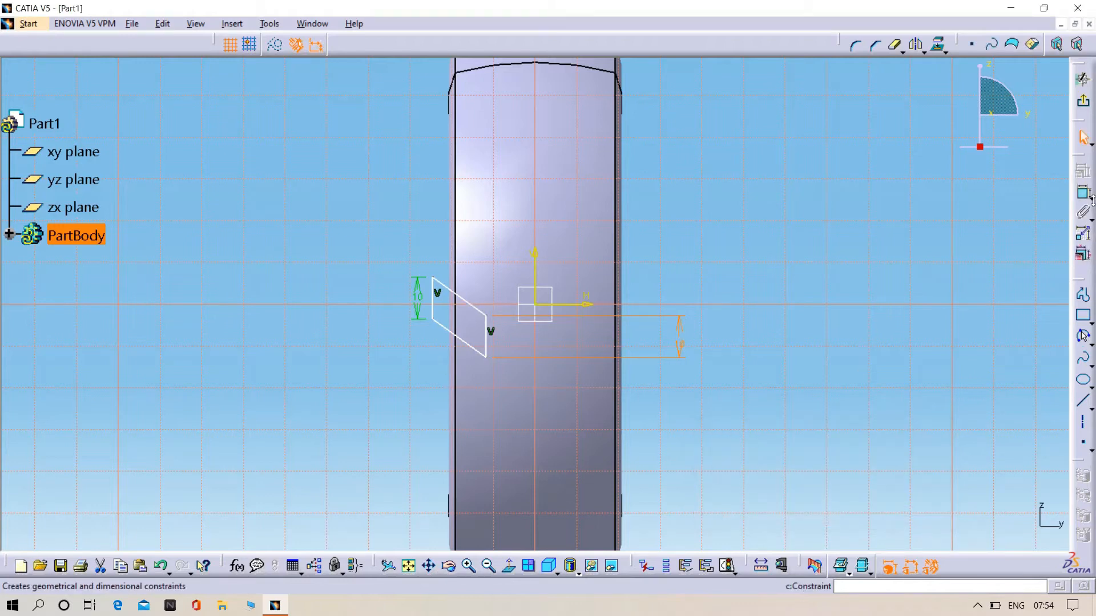
Constrain the parallelogram's lower slanted side to 20 mm and exit the sketch
{"action": "left_click", "coordinate": [1084, 193]}
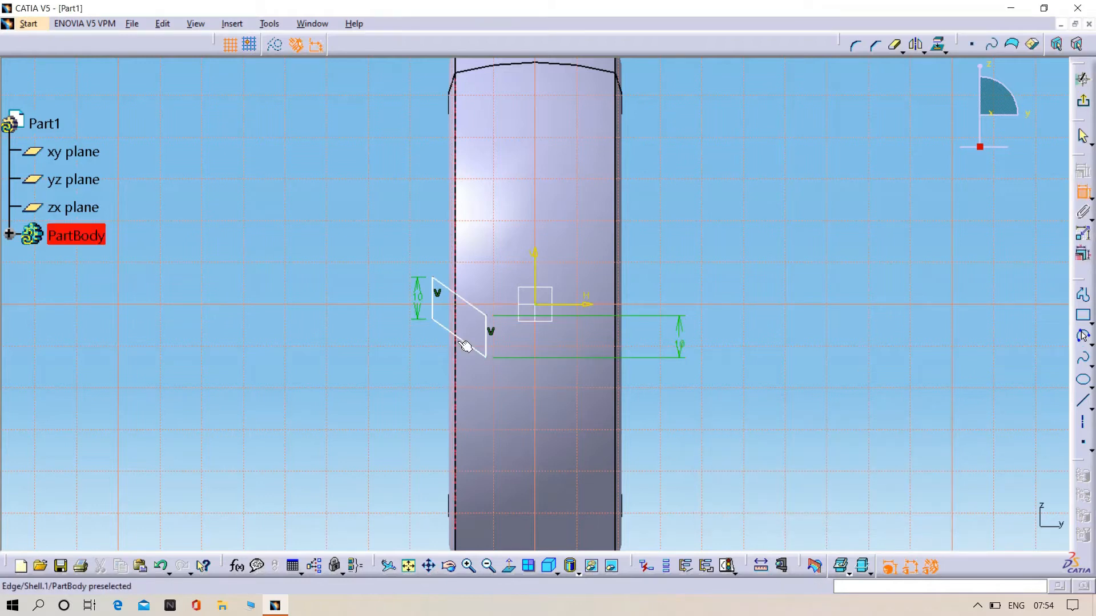
{"action": "left_click", "coordinate": [471, 345]}
{"action": "left_click", "coordinate": [434, 388]}
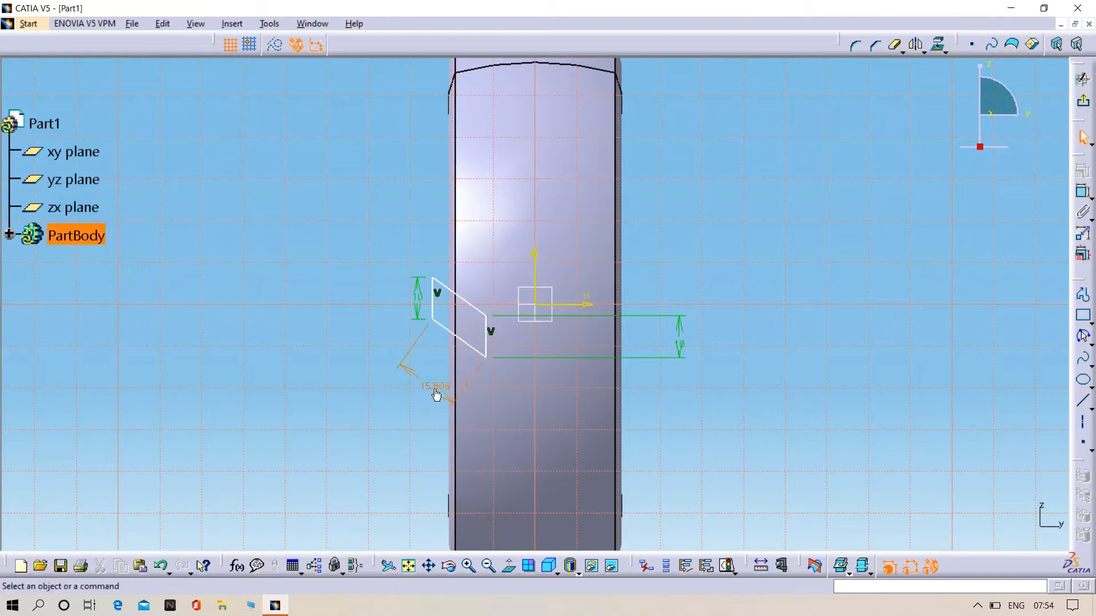
{"action": "double_click", "coordinate": [435, 387]}
{"action": "type", "text": "20"}
{"action": "key", "text": "Return"}
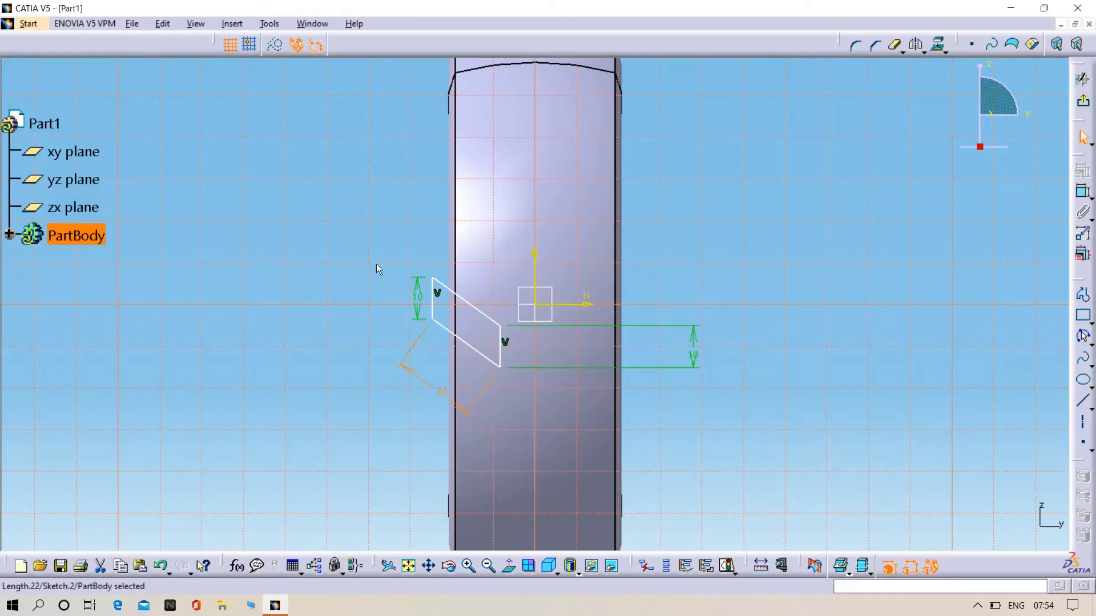
{"action": "left_click", "coordinate": [1084, 105]}
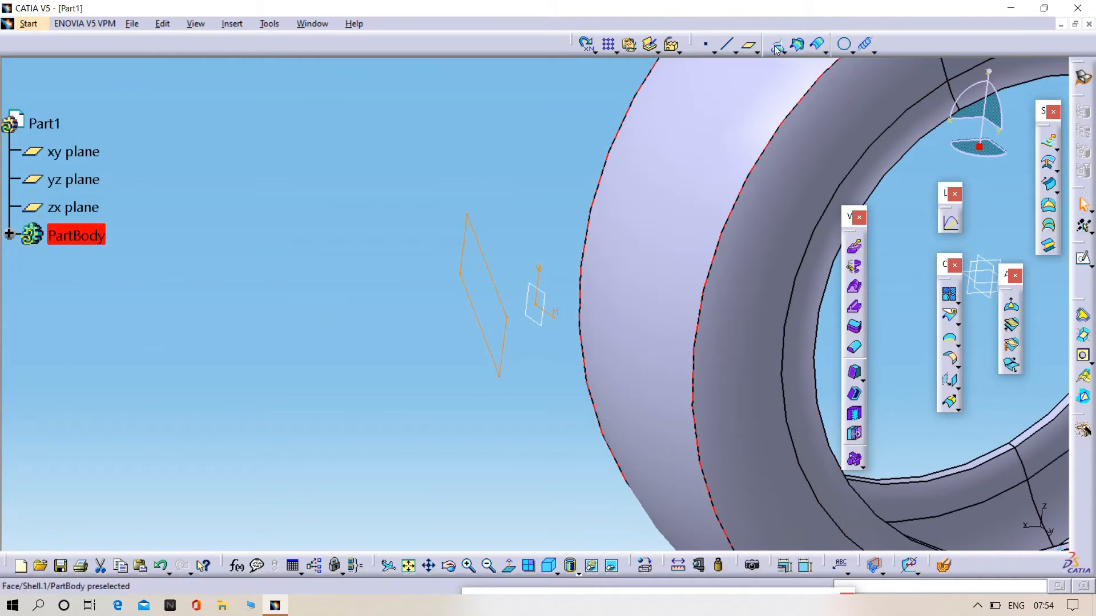
Project the parallelogram sketch onto the shelled ring's outer surface with Normal projection and the nearest solution
{"action": "left_click", "coordinate": [774, 46]}
{"action": "left_click", "coordinate": [626, 338]}
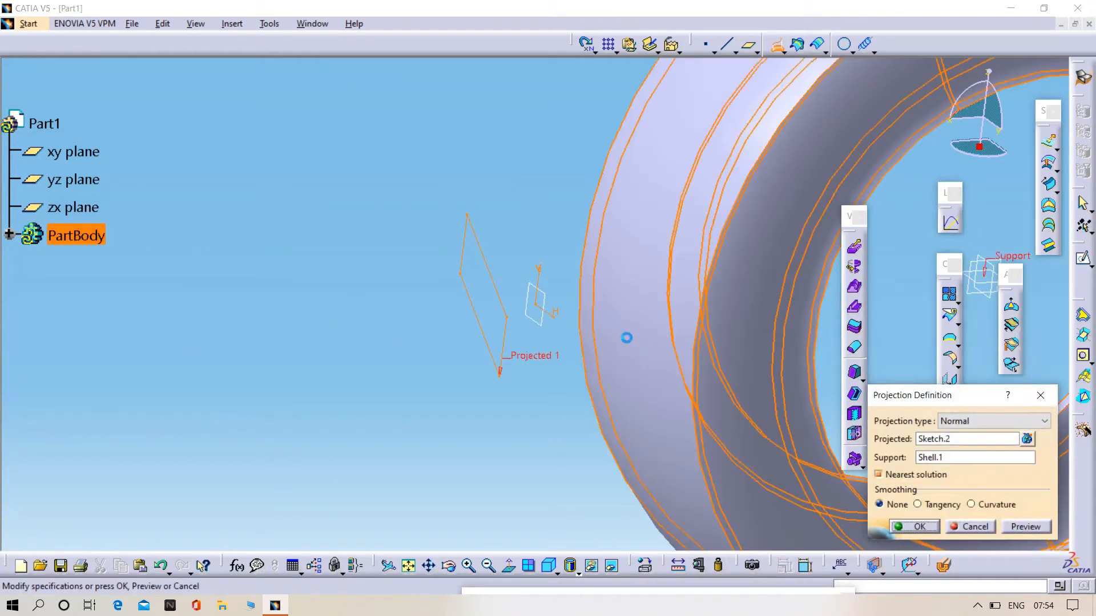
{"action": "left_click", "coordinate": [921, 526]}
Hide the parallelogram sketch and the offset reference plane
{"action": "middle_click_drag", "start_coordinate": [327, 494], "coordinate": [666, 404]}
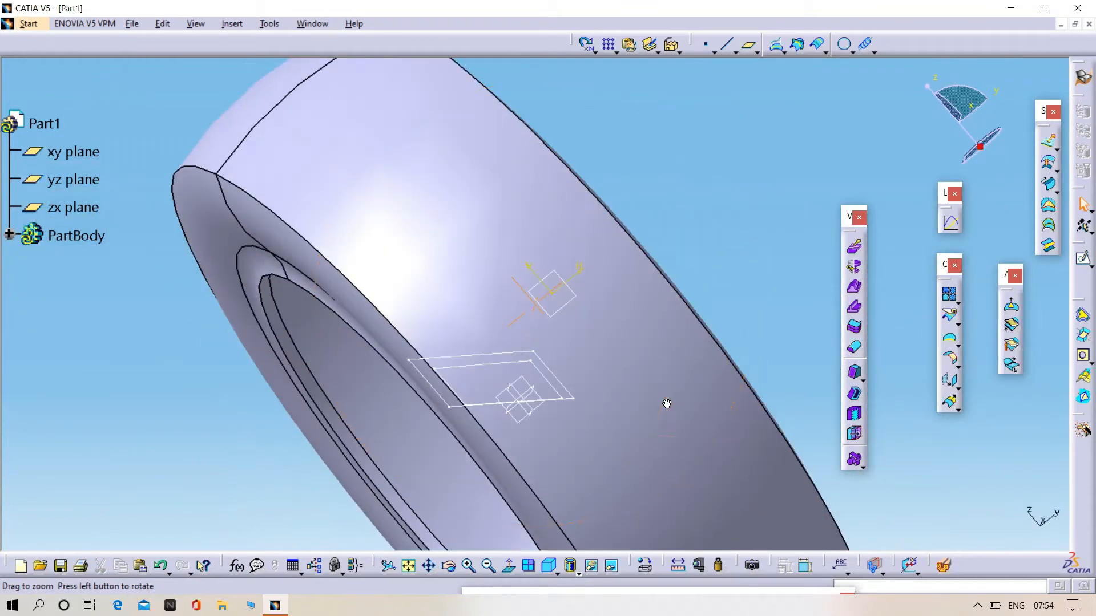
{"action": "left_click", "coordinate": [9, 235]}
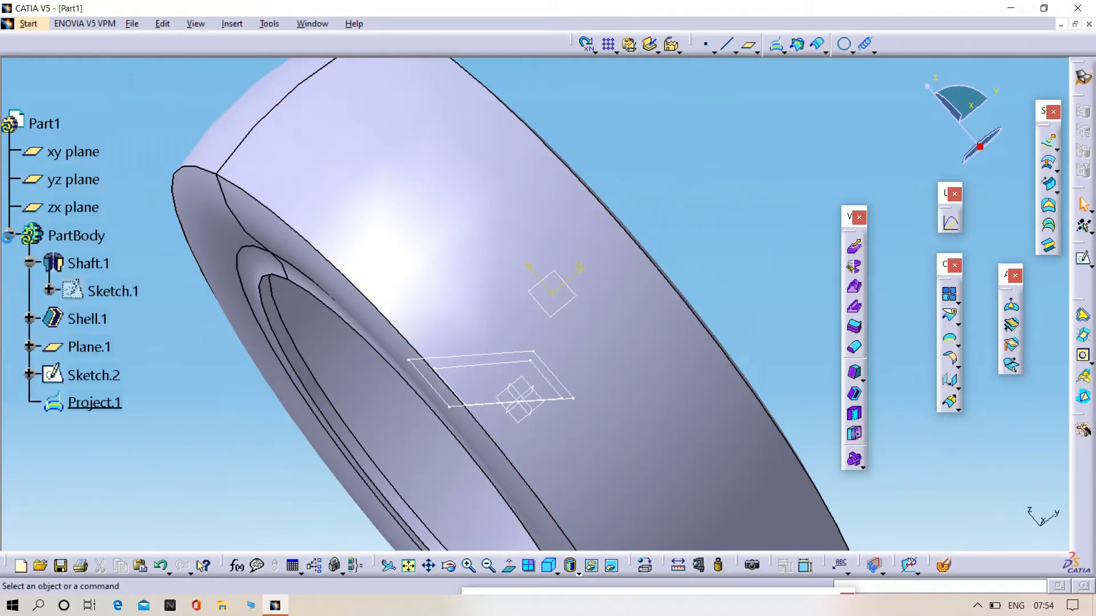
{"action": "right_click", "coordinate": [93, 381]}
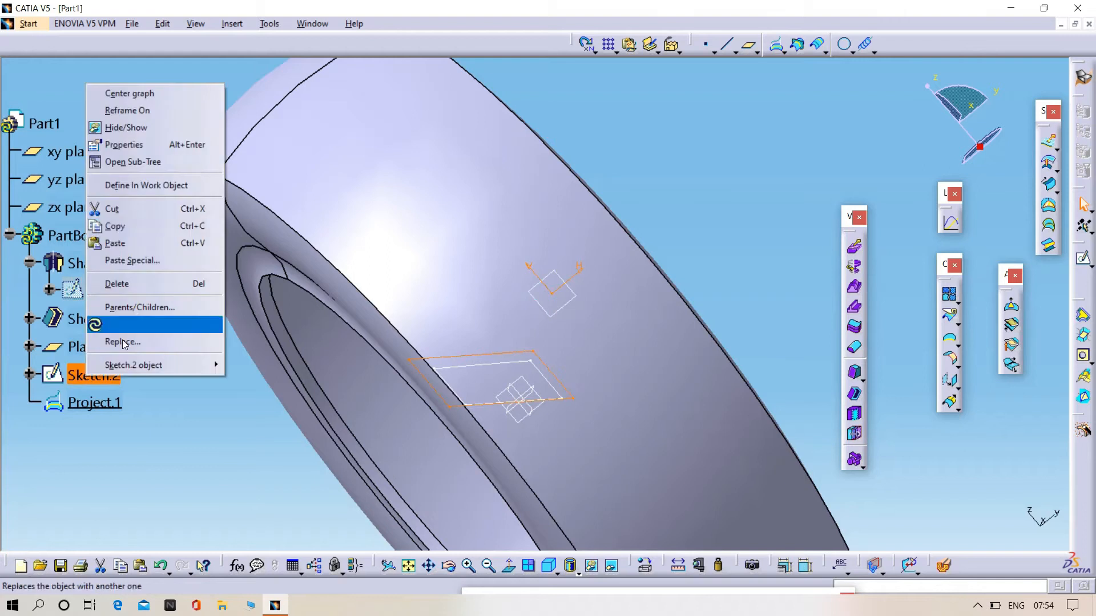
{"action": "left_click", "coordinate": [137, 128]}
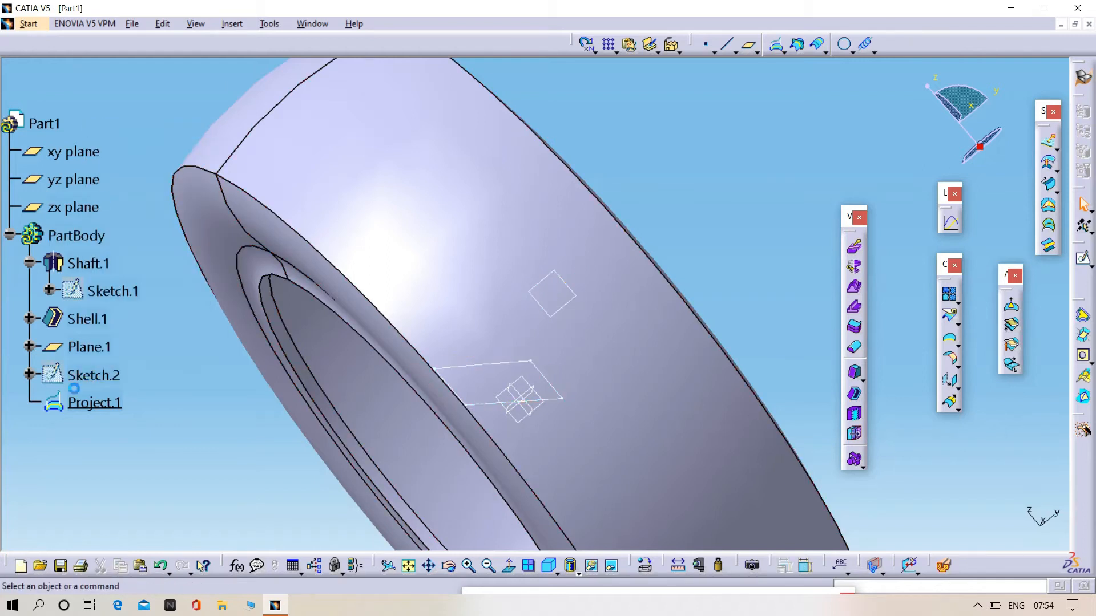
{"action": "right_click", "coordinate": [87, 348]}
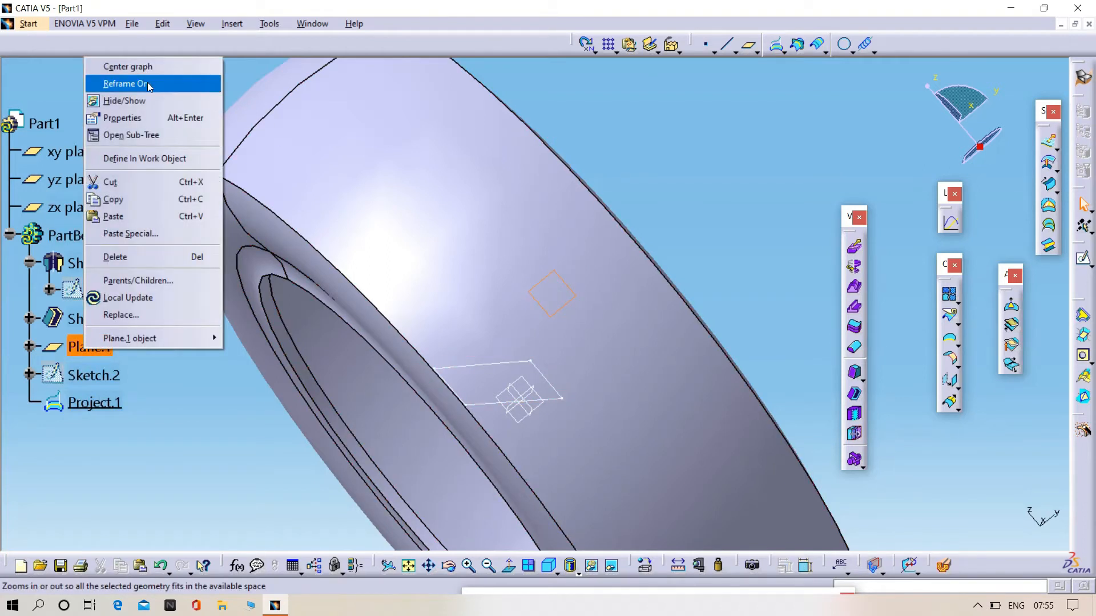
{"action": "left_click", "coordinate": [188, 100]}
Extrude the projected parallelogram curve as a surface 2 mm along the X component
{"action": "middle_click_drag", "start_coordinate": [375, 435], "coordinate": [105, 432]}
{"action": "middle_click_drag", "start_coordinate": [759, 292], "coordinate": [856, 320]}
{"action": "left_click", "coordinate": [1049, 144]}
{"action": "left_click", "coordinate": [590, 360]}
{"action": "right_click", "coordinate": [978, 374]}
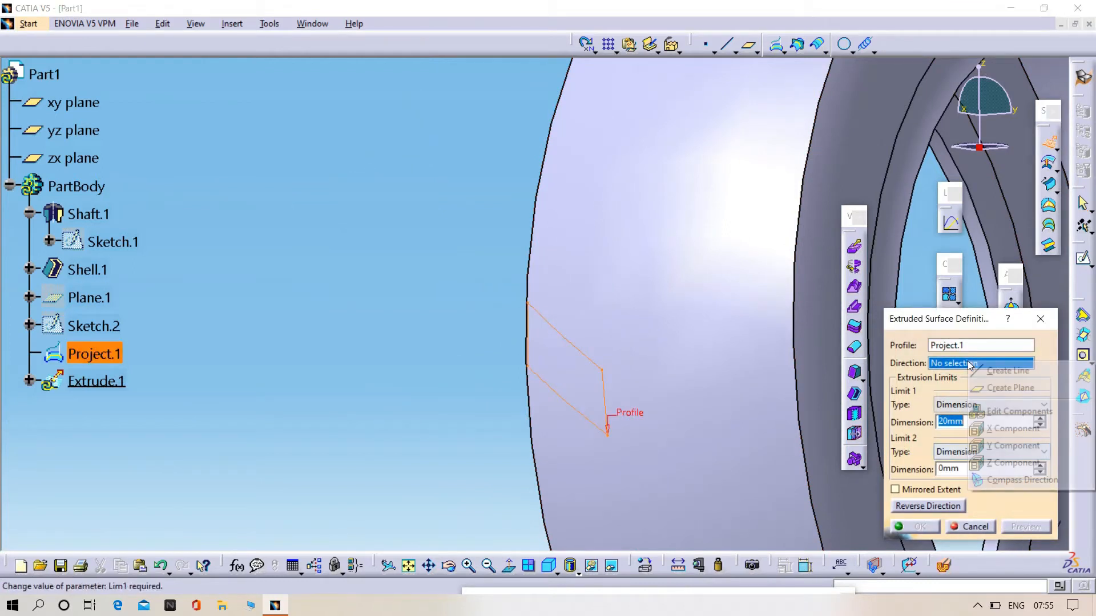
{"action": "left_click", "coordinate": [1000, 430]}
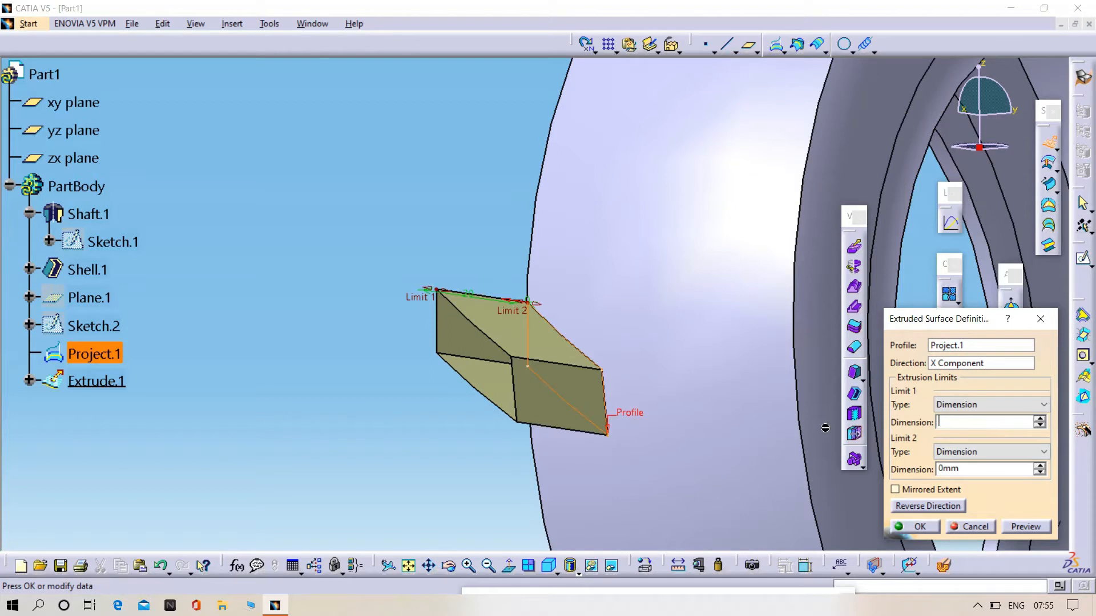
{"action": "key", "text": "Return"}
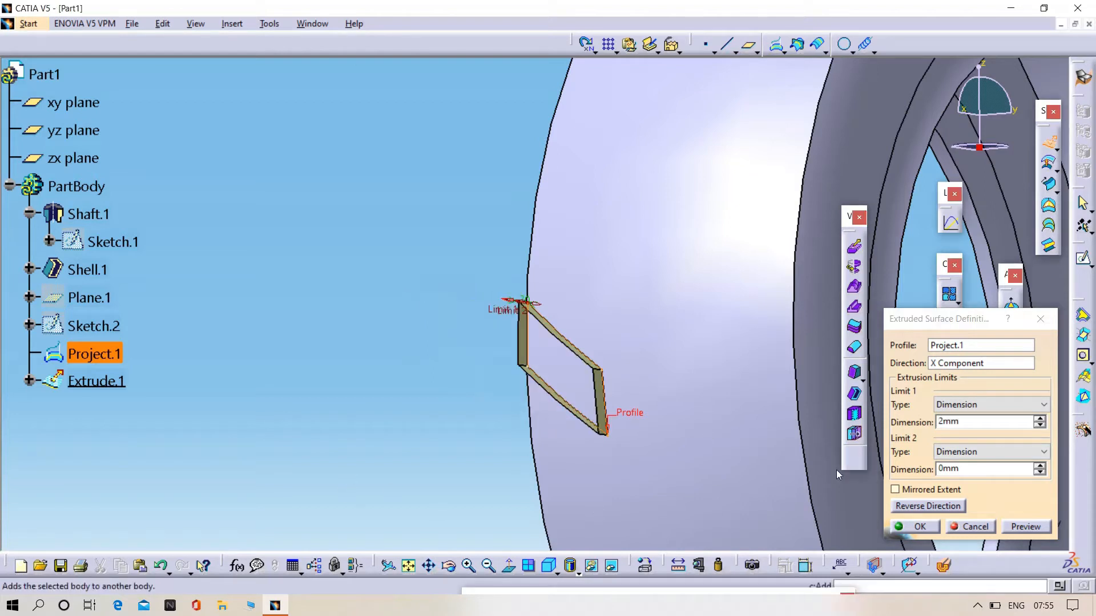
Accept the extruded parallelogram surface, and hide the ring solid and the projected curve
{"action": "left_click", "coordinate": [913, 526]}
{"action": "middle_click_drag", "start_coordinate": [458, 411], "coordinate": [504, 469]}
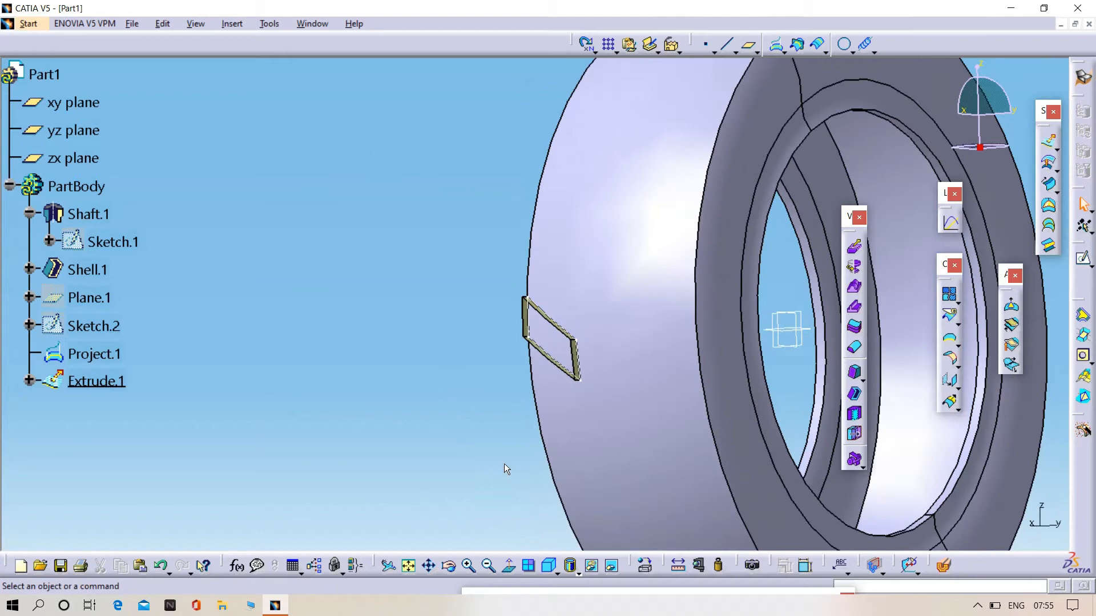
{"action": "right_click", "coordinate": [89, 213]}
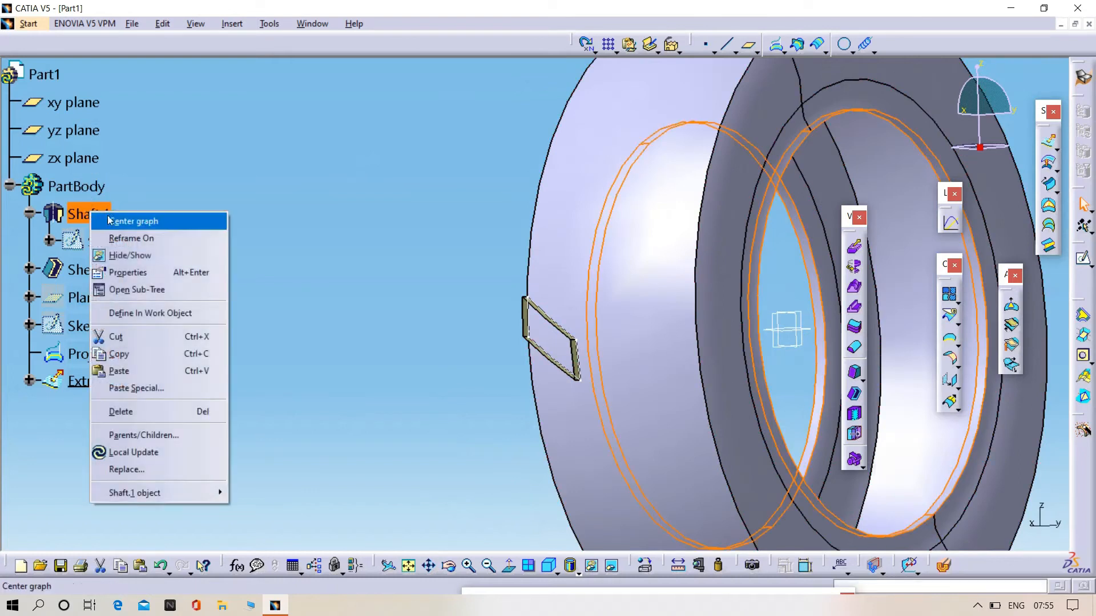
{"action": "left_click", "coordinate": [130, 257]}
{"action": "middle_click_drag", "start_coordinate": [477, 371], "coordinate": [423, 365]}
{"action": "right_click", "coordinate": [94, 355]}
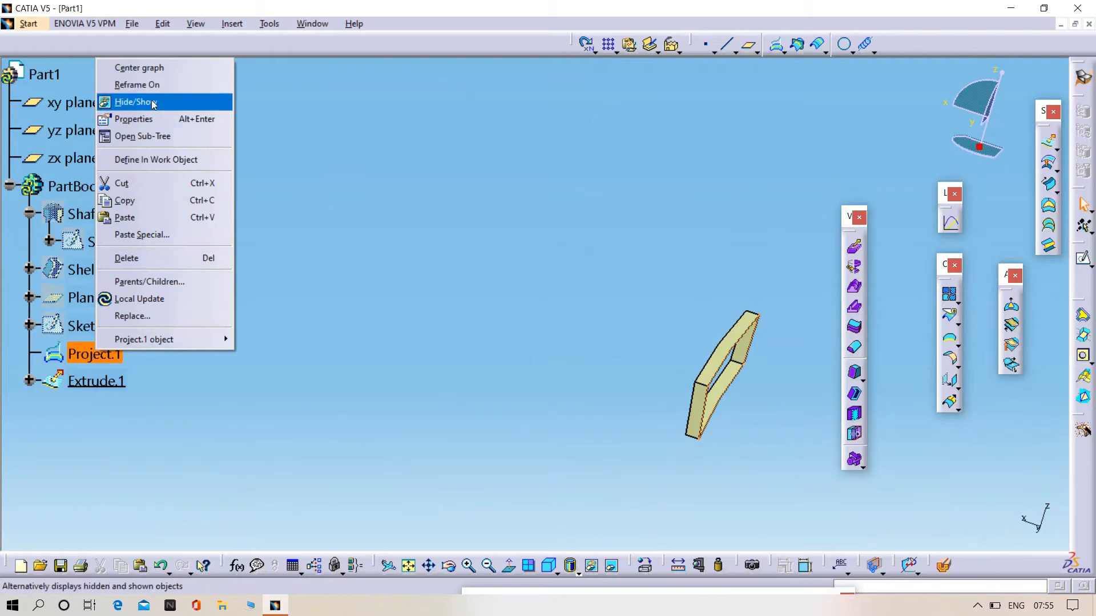
{"action": "left_click", "coordinate": [137, 102]}
Fill the open side of the extruded parallelogram wall where the projected curve lies, using its four boundary edges
{"action": "middle_click_drag", "start_coordinate": [612, 411], "coordinate": [335, 169]}
{"action": "left_click", "coordinate": [363, 301]}
{"action": "middle_click_drag", "start_coordinate": [483, 268], "coordinate": [668, 401]}
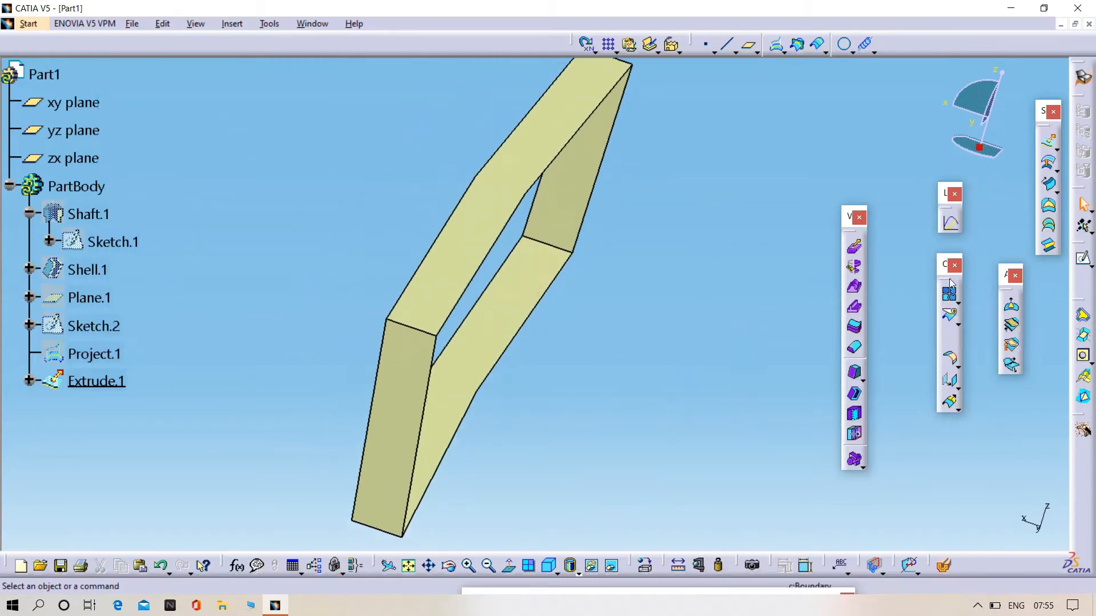
{"action": "left_click", "coordinate": [1049, 185]}
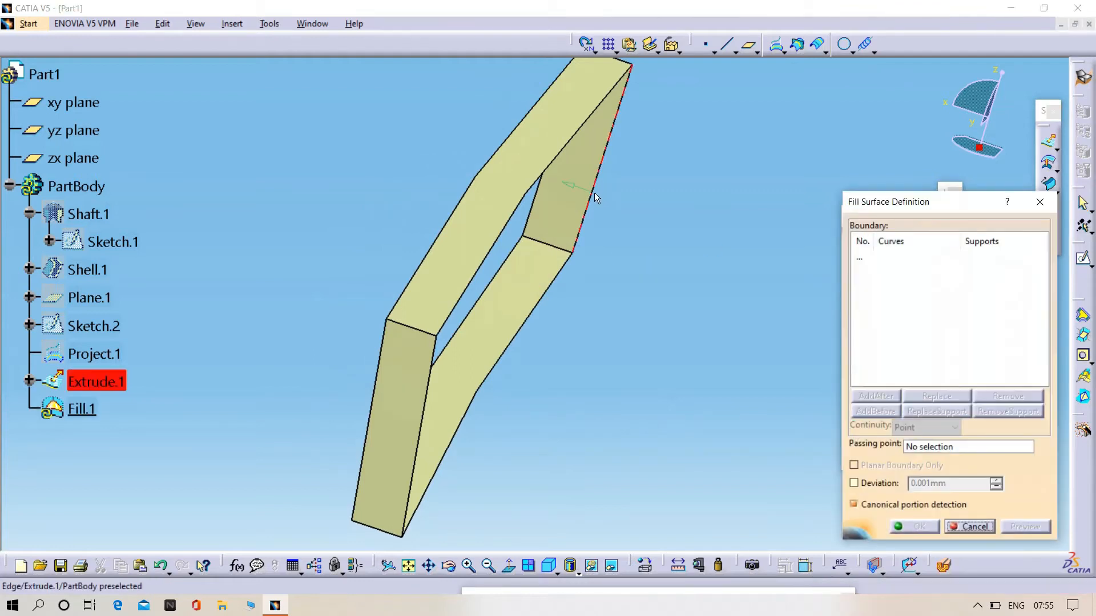
{"action": "left_click", "coordinate": [593, 197]}
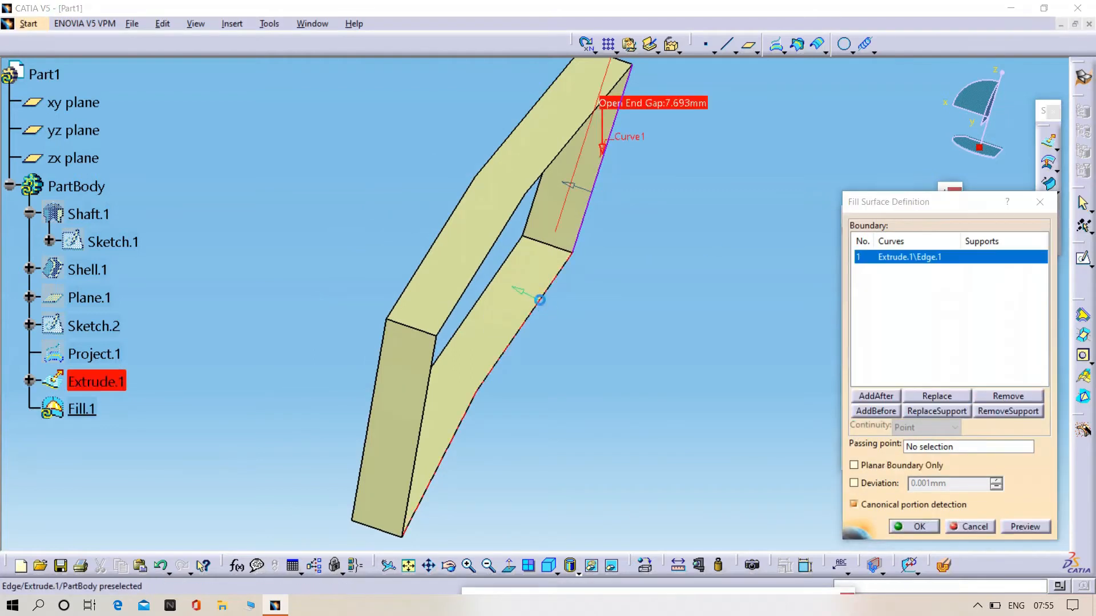
{"action": "left_click", "coordinate": [540, 300]}
{"action": "left_click", "coordinate": [431, 411]}
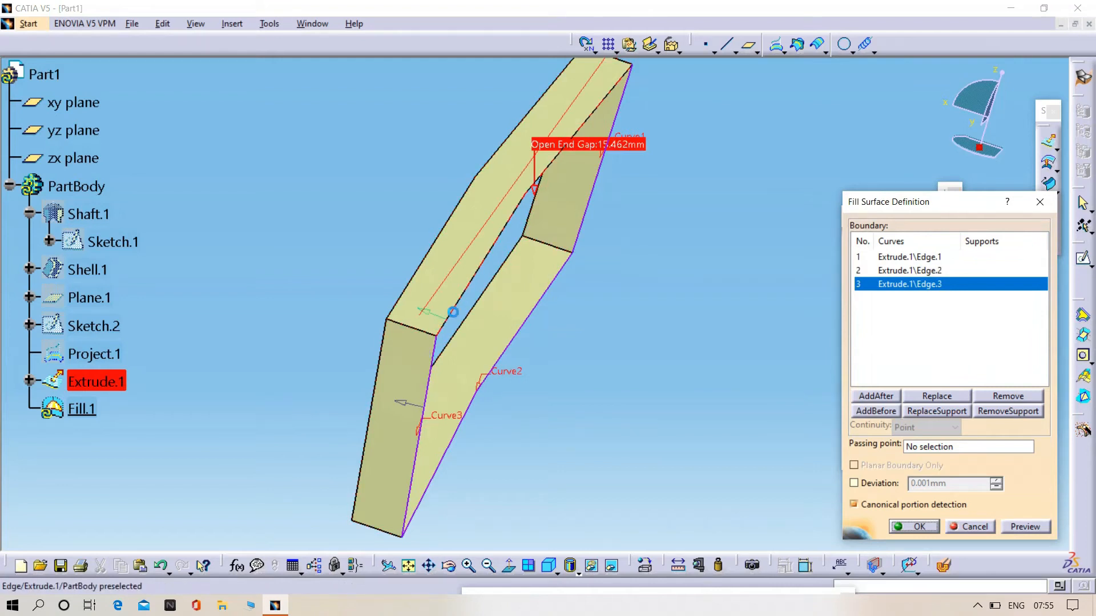
{"action": "left_click", "coordinate": [532, 197]}
{"action": "left_click", "coordinate": [1024, 528]}
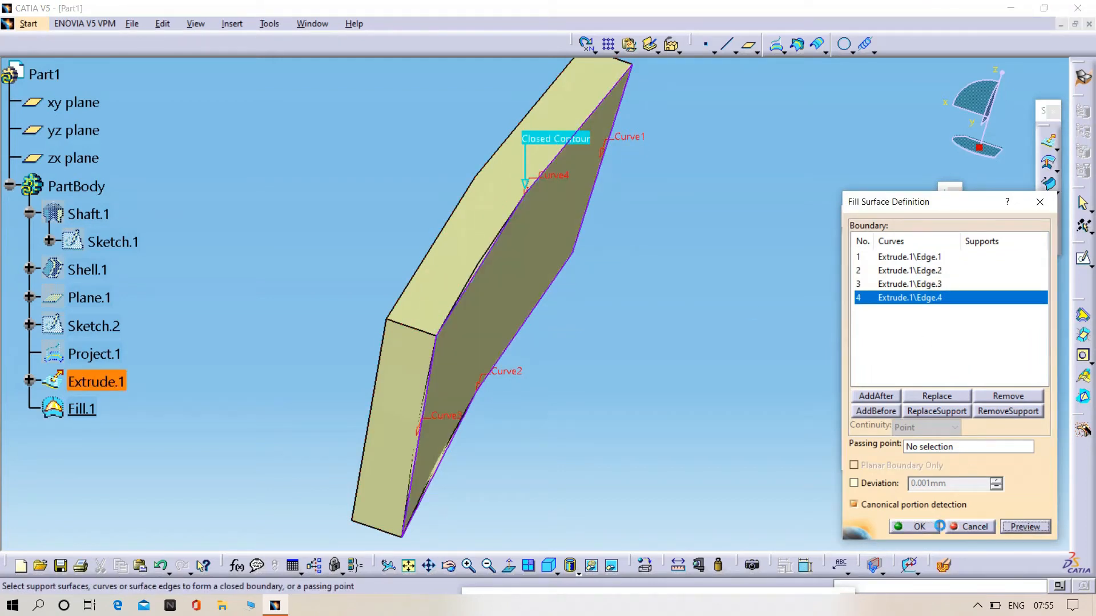
{"action": "left_click", "coordinate": [919, 527]}
Fill the opposite, outer side of the extruded parallelogram wall using its four boundary edges
{"action": "middle_click_drag", "start_coordinate": [384, 399], "coordinate": [934, 335]}
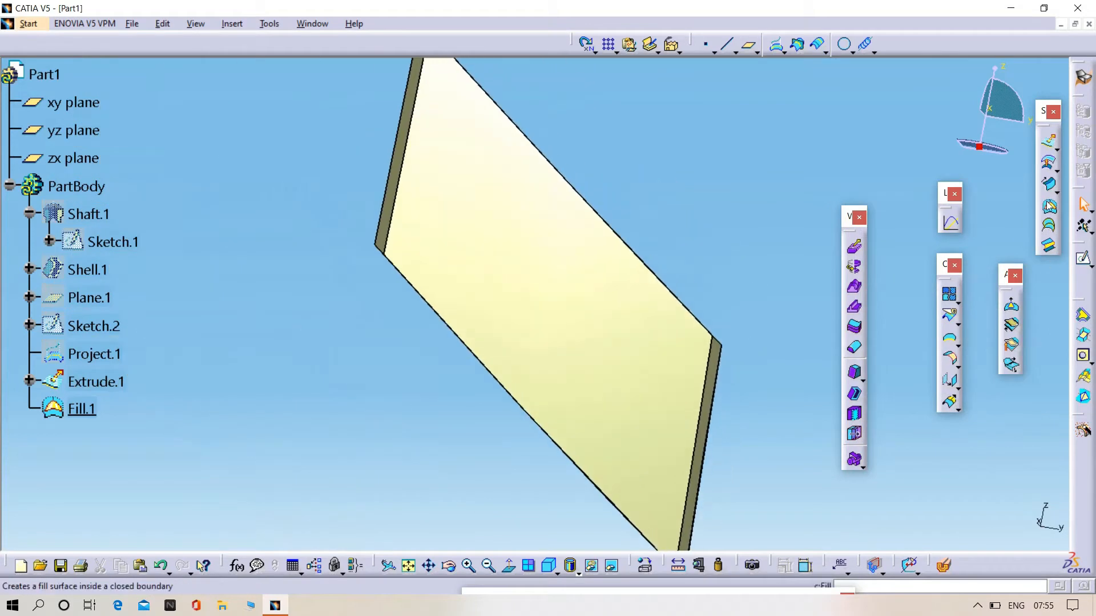
{"action": "left_click", "coordinate": [1048, 206]}
{"action": "left_click", "coordinate": [580, 195]}
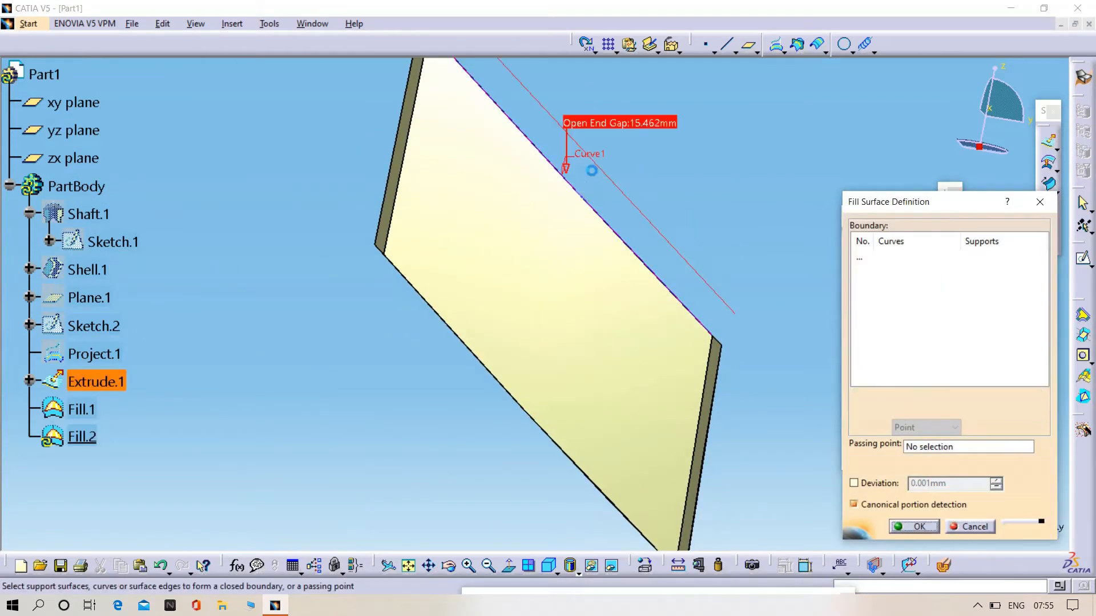
{"action": "middle_click_drag", "start_coordinate": [357, 133], "coordinate": [464, 220]}
{"action": "left_click", "coordinate": [507, 228]}
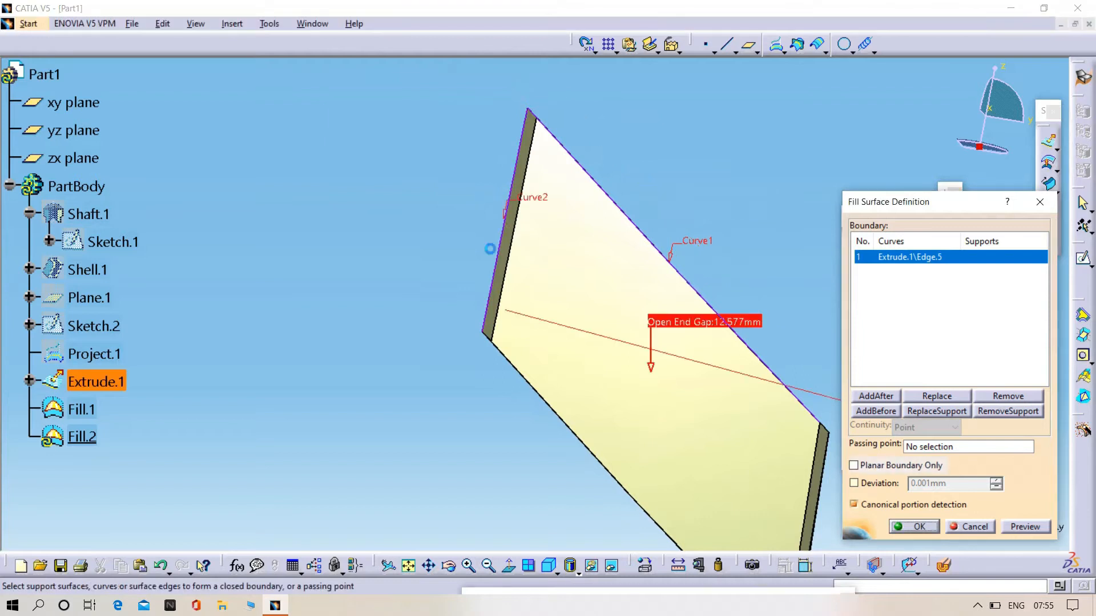
{"action": "left_click", "coordinate": [523, 375]}
{"action": "middle_click_drag", "start_coordinate": [524, 374], "coordinate": [428, 85]}
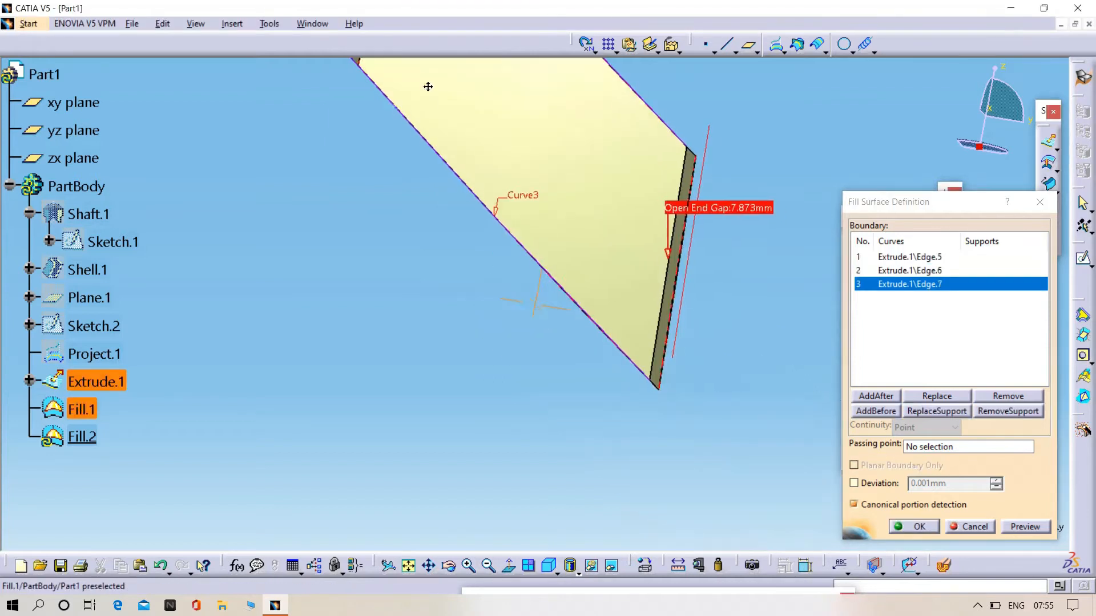
{"action": "left_click", "coordinate": [665, 314]}
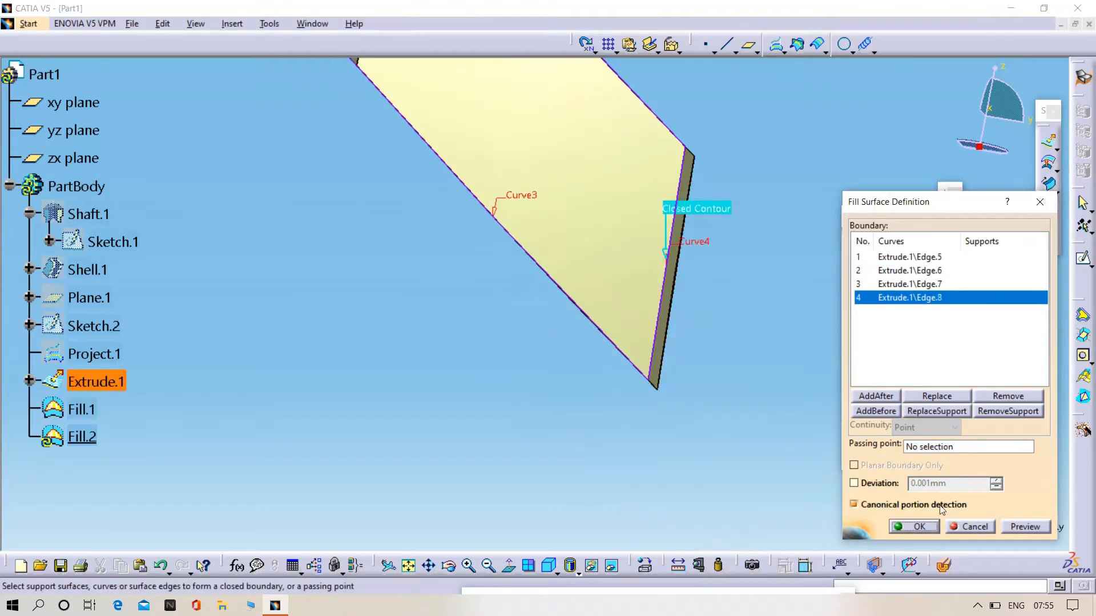
{"action": "left_click", "coordinate": [919, 526]}
Join the extruded wall and both fill surfaces into one surface with Check connexity and a 0.001 mm merging distance
{"action": "middle_click_drag", "start_coordinate": [765, 353], "coordinate": [718, 352]}
{"action": "left_click_drag", "start_coordinate": [374, 116], "coordinate": [761, 521]}
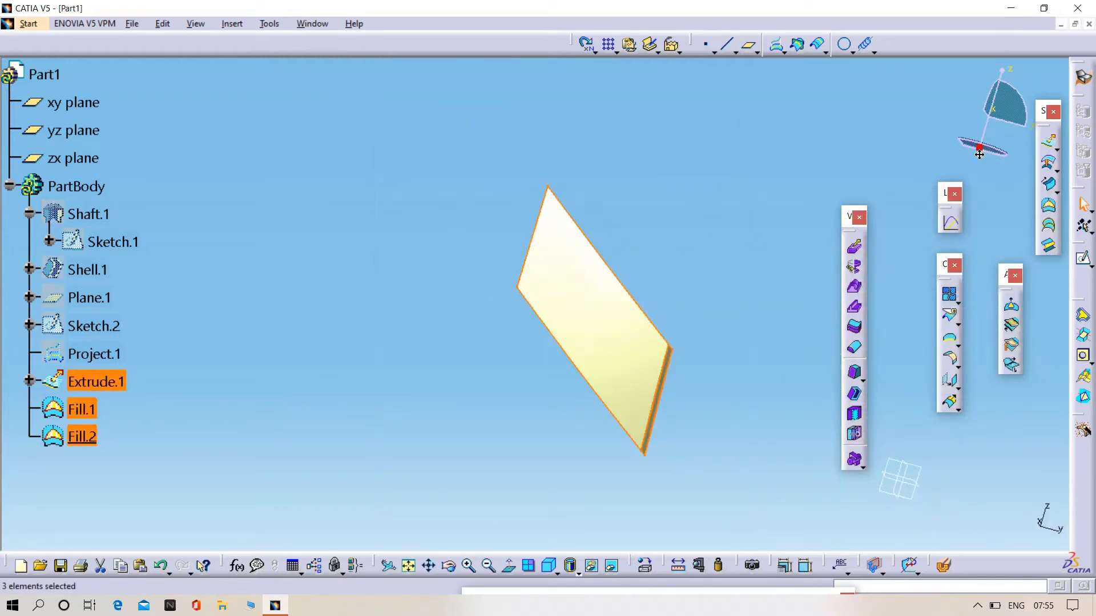
{"action": "left_click", "coordinate": [947, 296]}
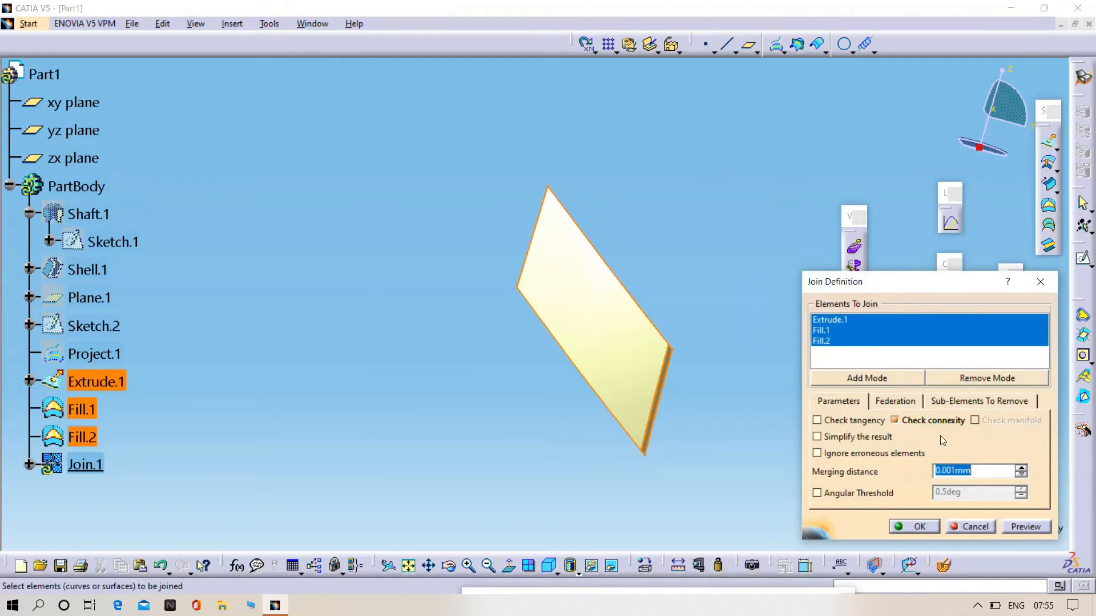
{"action": "left_click", "coordinate": [894, 421]}
{"action": "left_click", "coordinate": [1027, 527]}
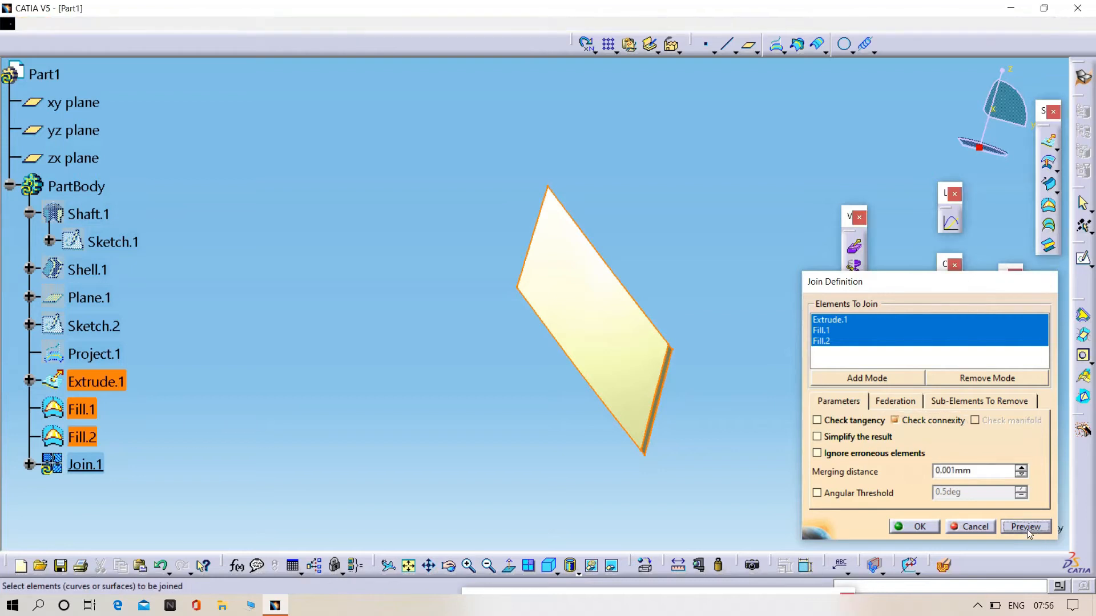
{"action": "left_click", "coordinate": [920, 527]}
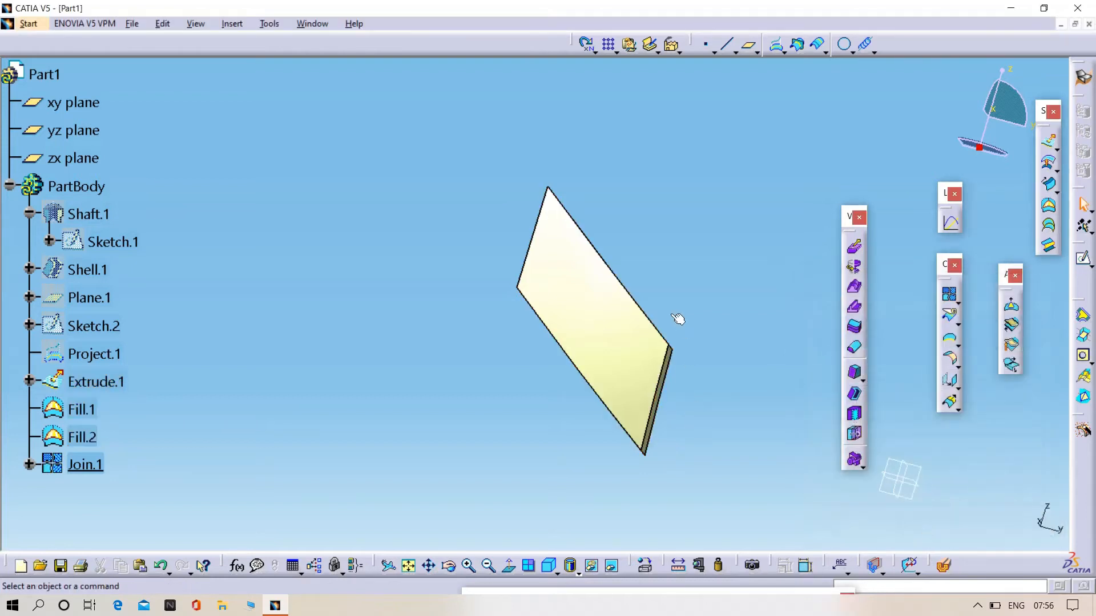
Show the ring solid again and switch to the Part Design workbench
{"action": "right_click", "coordinate": [80, 215]}
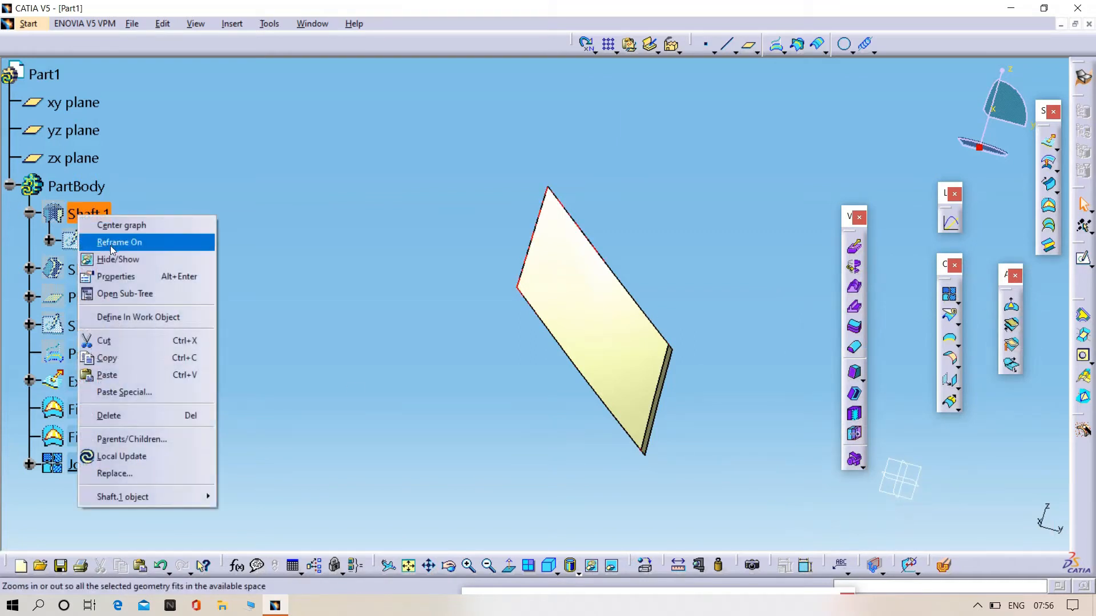
{"action": "left_click", "coordinate": [113, 263]}
{"action": "scroll", "coordinate": [482, 472], "scroll_direction": "down", "scroll_amount": 2}
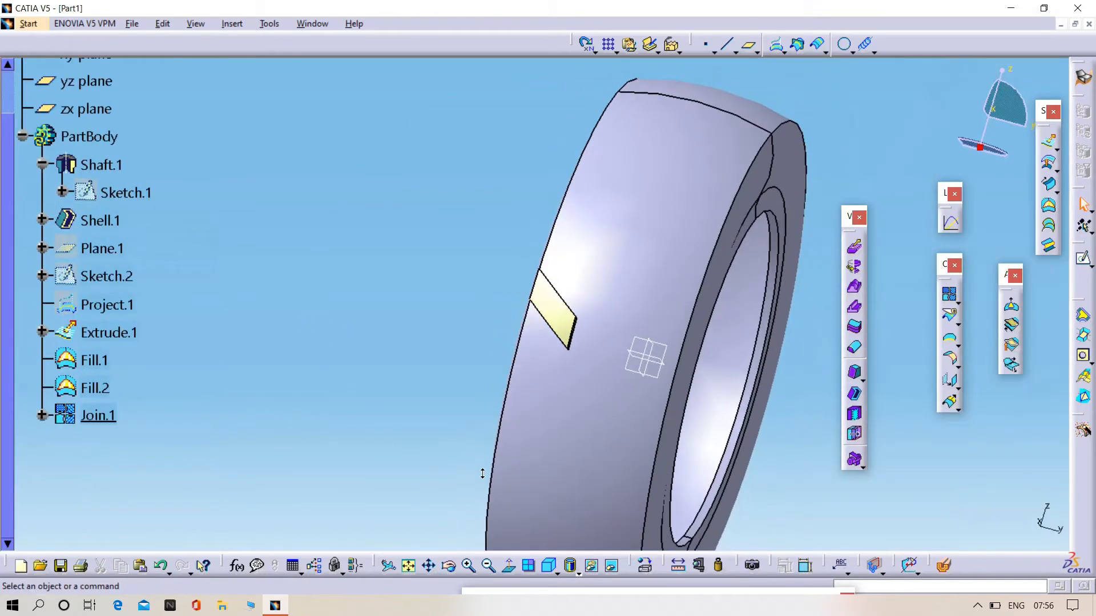
{"action": "left_click", "coordinate": [29, 23]}
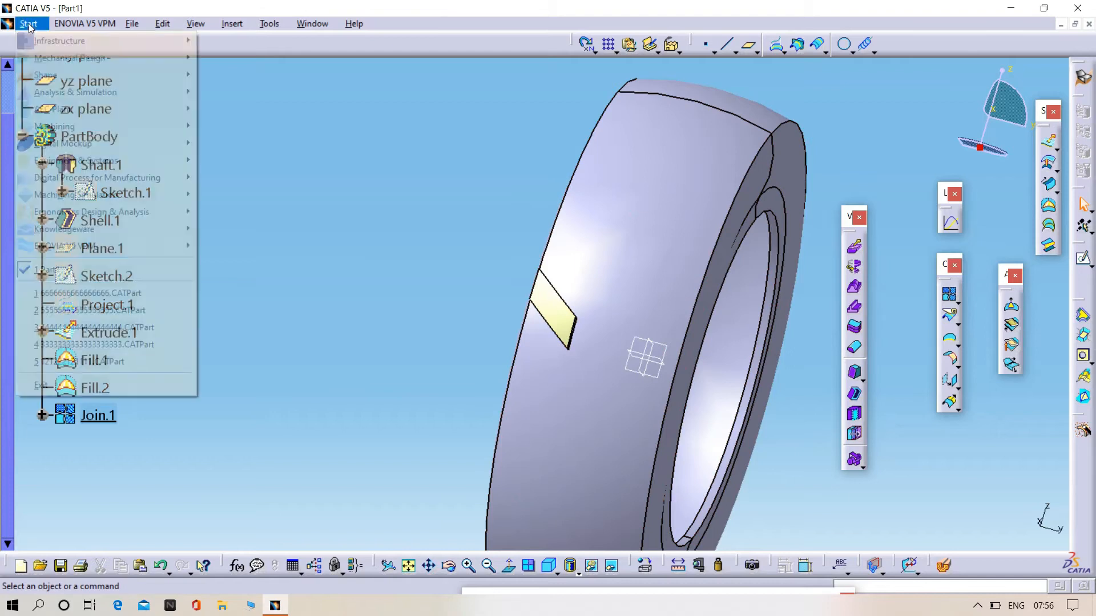
{"action": "mouse_move", "coordinate": [63, 60]}
{"action": "left_click", "coordinate": [225, 55]}
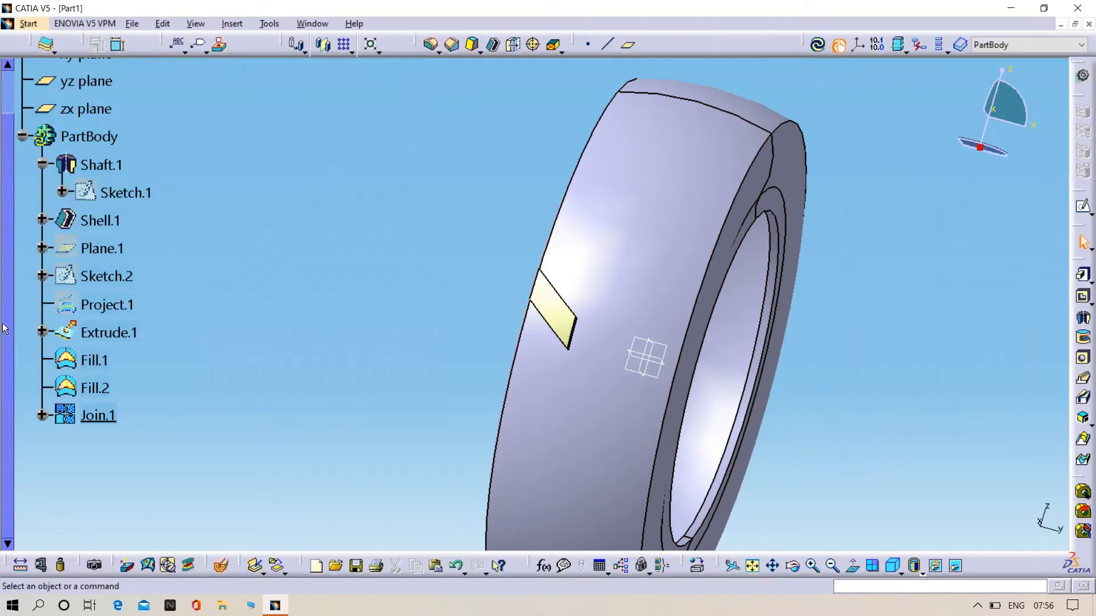
Thicken the joined parallelogram surface with a first offset of 1 mm and a second offset of 0 mm
{"action": "left_click", "coordinate": [97, 415]}
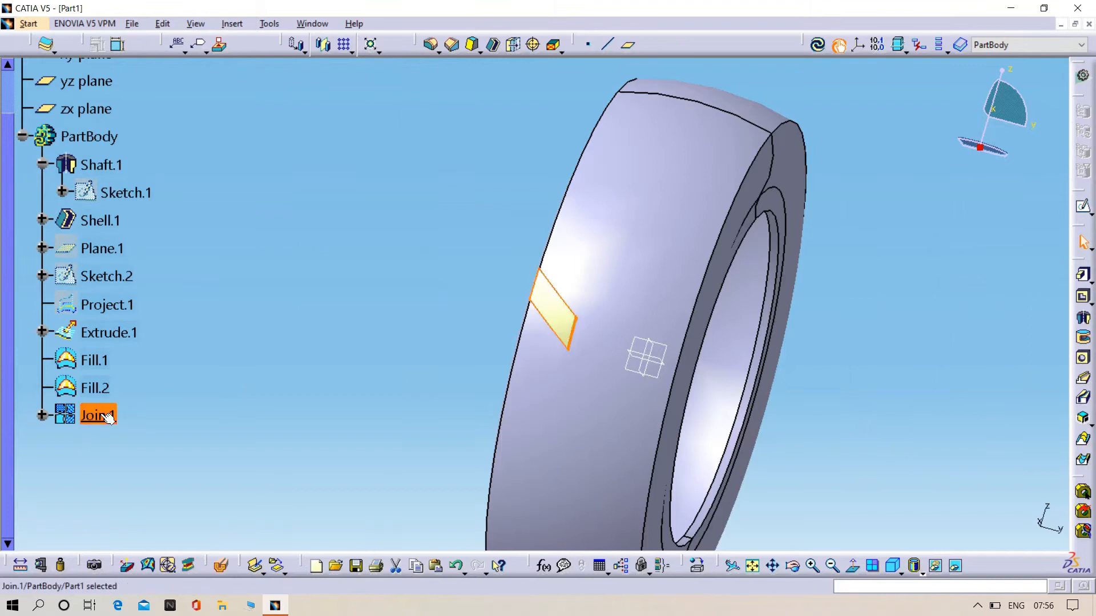
{"action": "left_click", "coordinate": [237, 26]}
{"action": "mouse_move", "coordinate": [278, 268]}
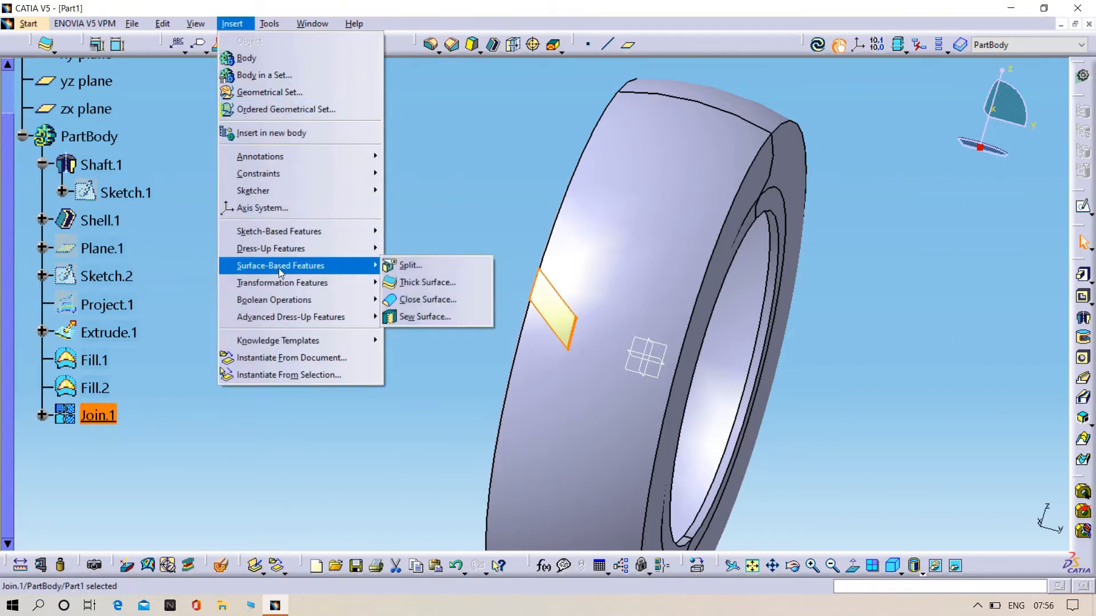
{"action": "left_click", "coordinate": [401, 286]}
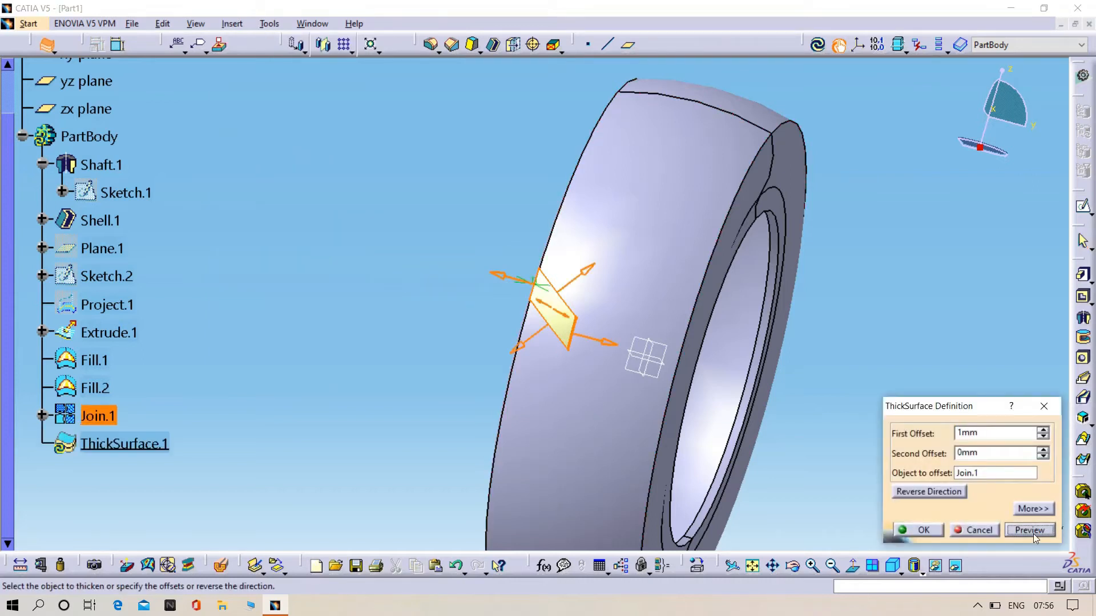
{"action": "left_click", "coordinate": [1033, 533]}
{"action": "left_click", "coordinate": [928, 531]}
{"action": "middle_click_drag", "start_coordinate": [880, 388], "coordinate": [810, 440]}
{"action": "left_click", "coordinate": [846, 362]}
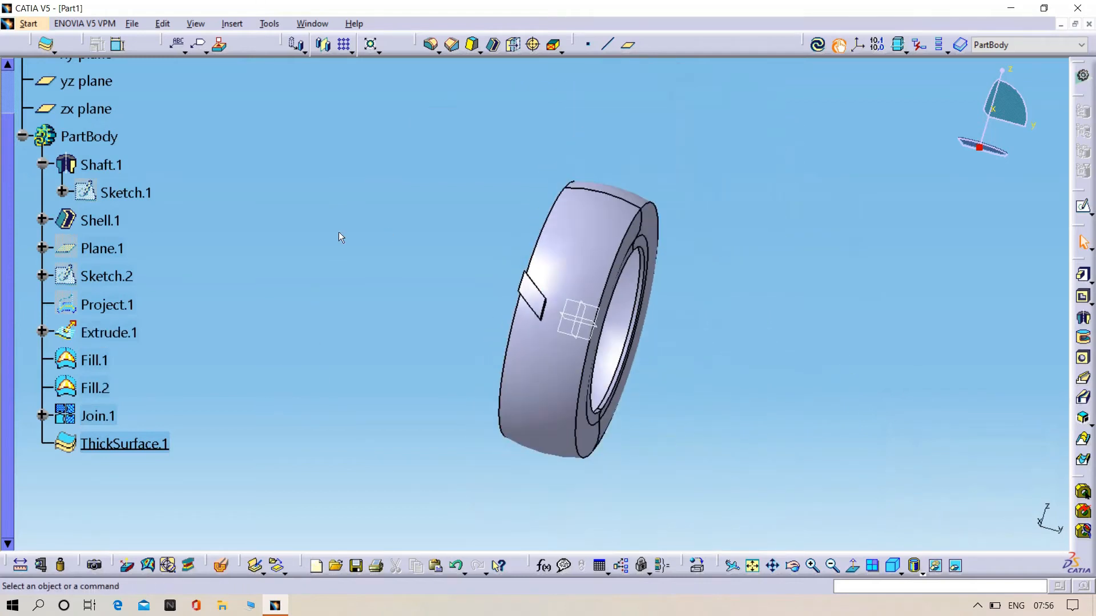
Set up a circular pattern of the thickened tread block as a complete crown of 25 instances, referenced to the ring's face
{"action": "left_click", "coordinate": [125, 446]}
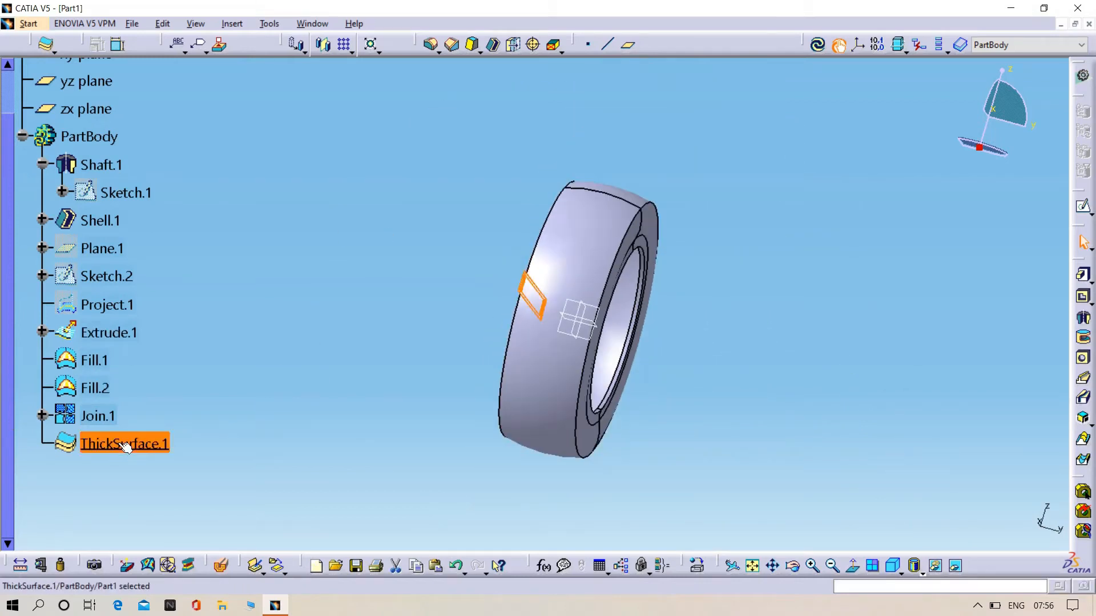
{"action": "left_click", "coordinate": [352, 55]}
{"action": "left_click", "coordinate": [363, 91]}
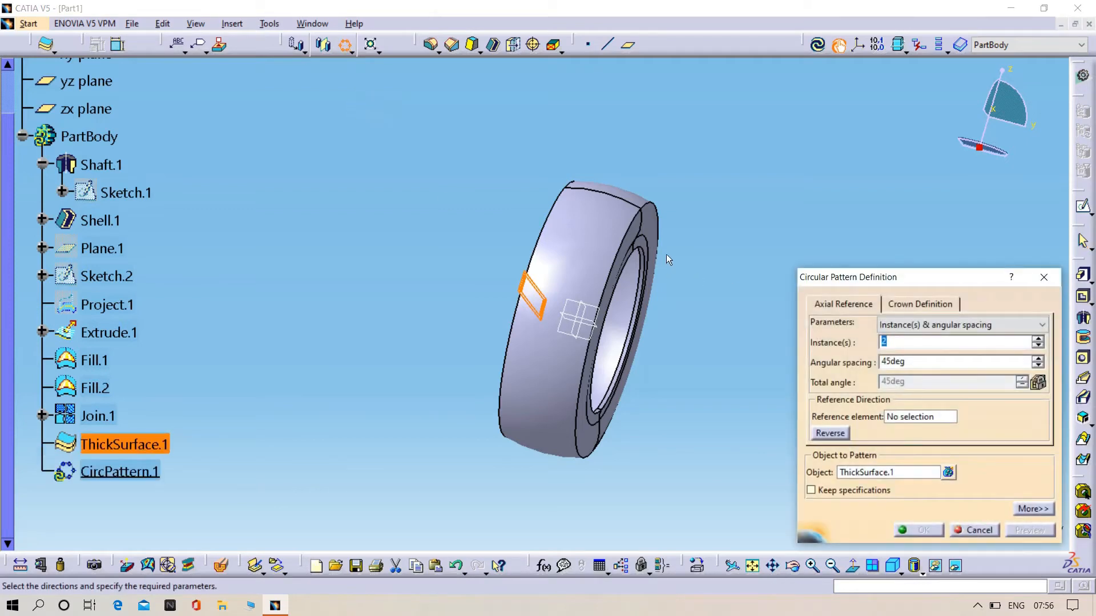
{"action": "type", "text": "25"}
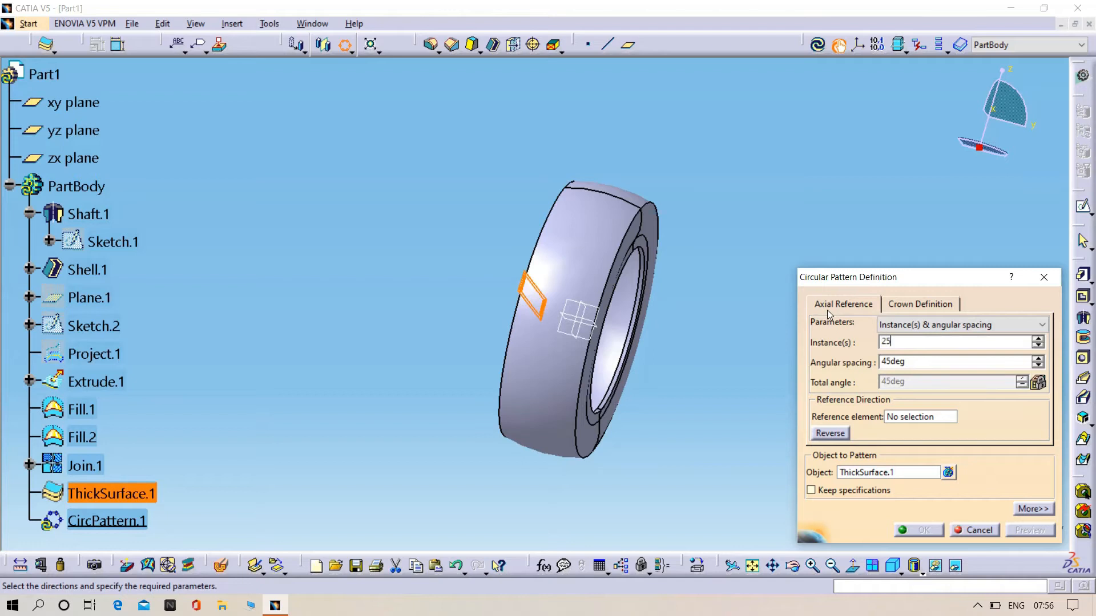
{"action": "left_click", "coordinate": [959, 325]}
{"action": "left_click", "coordinate": [953, 368]}
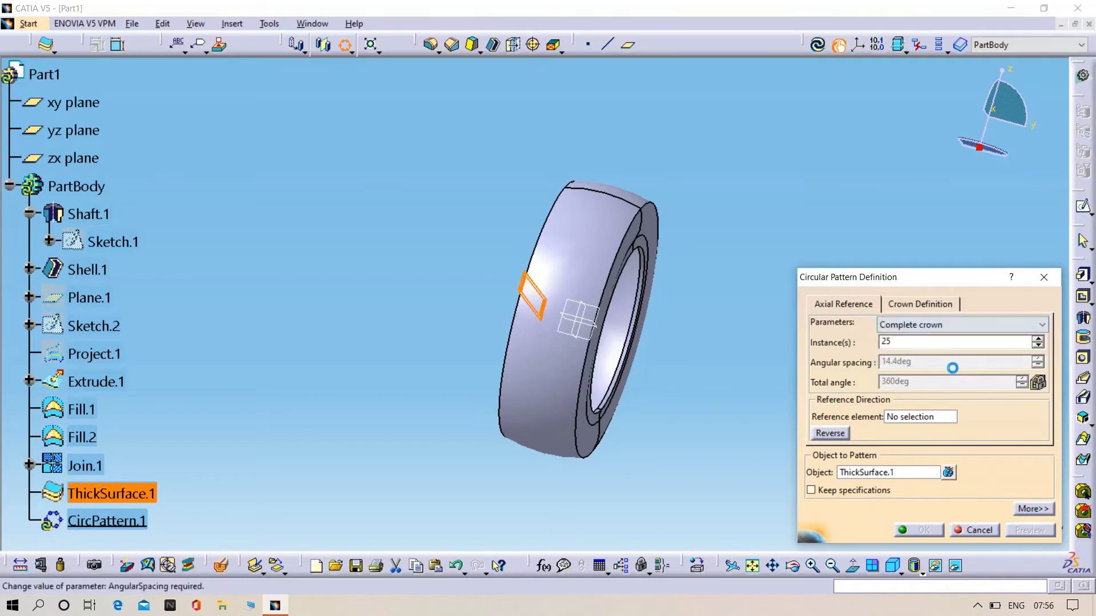
{"action": "left_click", "coordinate": [920, 417]}
{"action": "left_click", "coordinate": [534, 420]}
{"action": "middle_click_drag", "start_coordinate": [703, 280], "coordinate": [622, 337]}
{"action": "left_click", "coordinate": [1028, 531]}
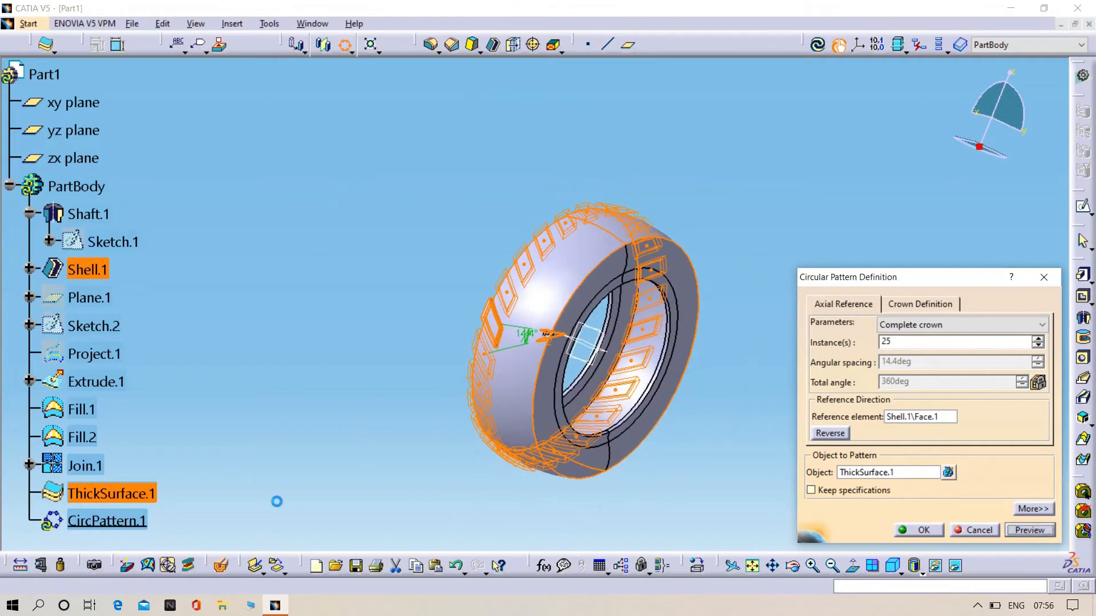
Set the circular pattern to 34 instances and create it
{"action": "middle_click_drag", "start_coordinate": [377, 440], "coordinate": [577, 429]}
{"action": "left_click", "coordinate": [1039, 340]}
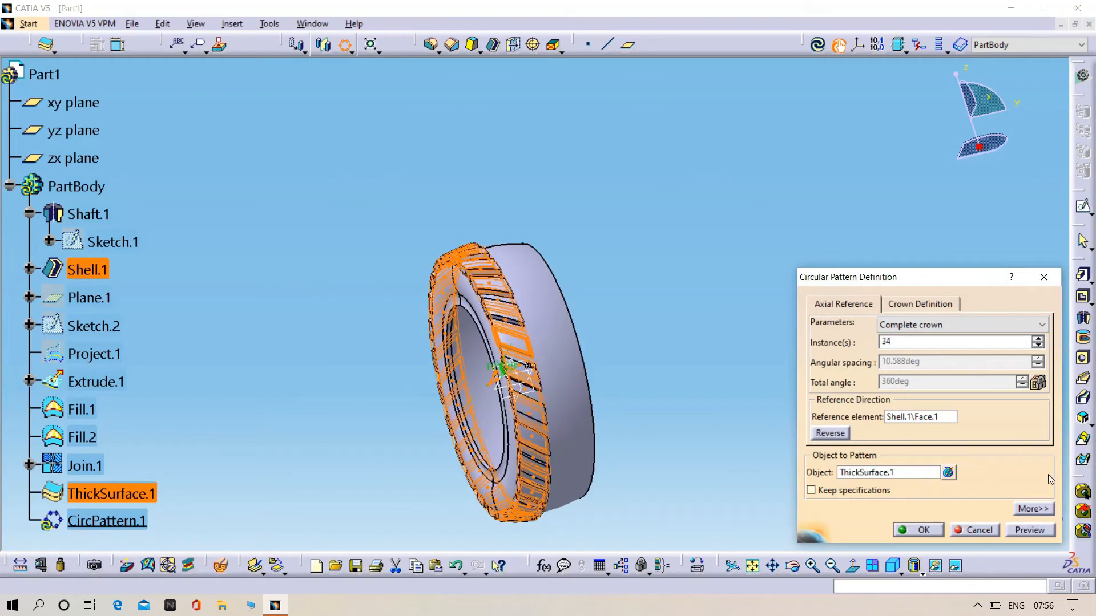
{"action": "left_click", "coordinate": [1036, 530]}
{"action": "middle_click_drag", "start_coordinate": [655, 349], "coordinate": [536, 394]}
{"action": "left_click", "coordinate": [1038, 346]}
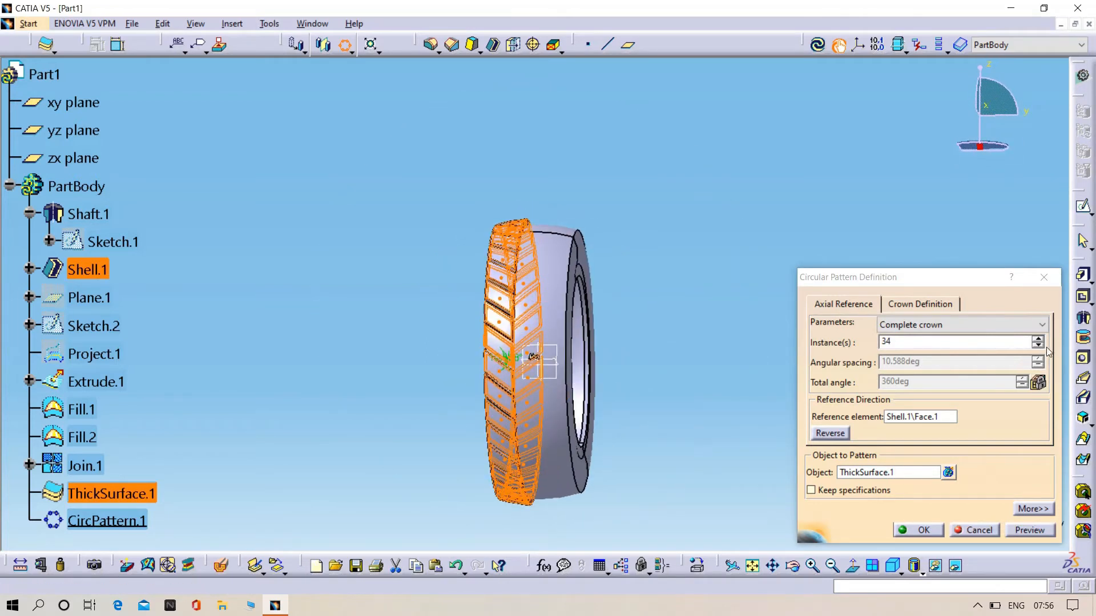
{"action": "left_click", "coordinate": [1028, 531]}
{"action": "left_click", "coordinate": [923, 531]}
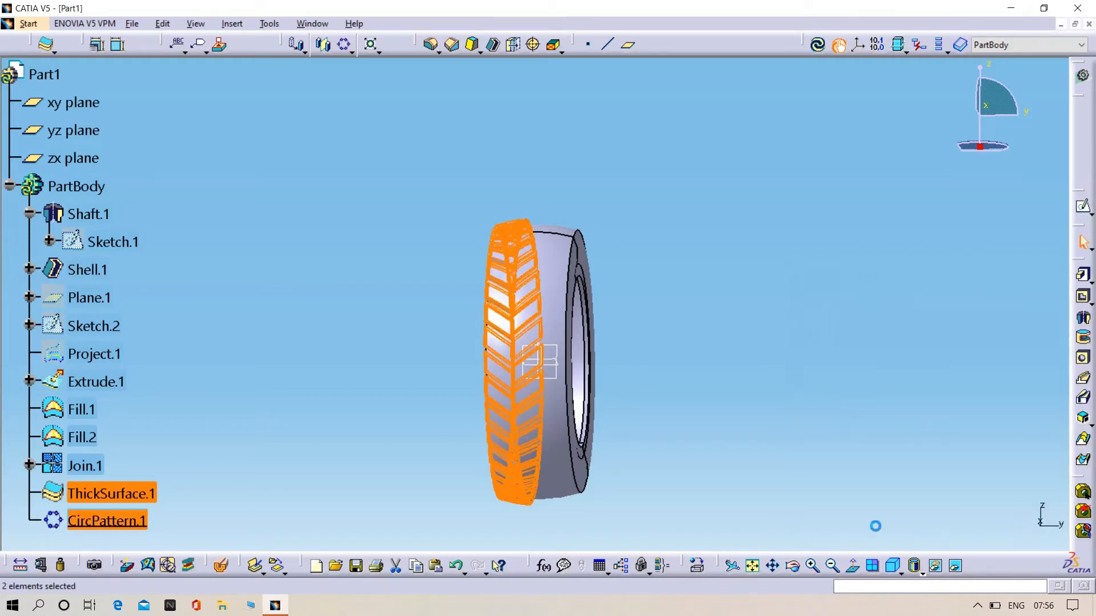
Mirror the current solid with its patterned tread blocks about the zx plane
{"action": "middle_click_drag", "start_coordinate": [702, 345], "coordinate": [781, 341]}
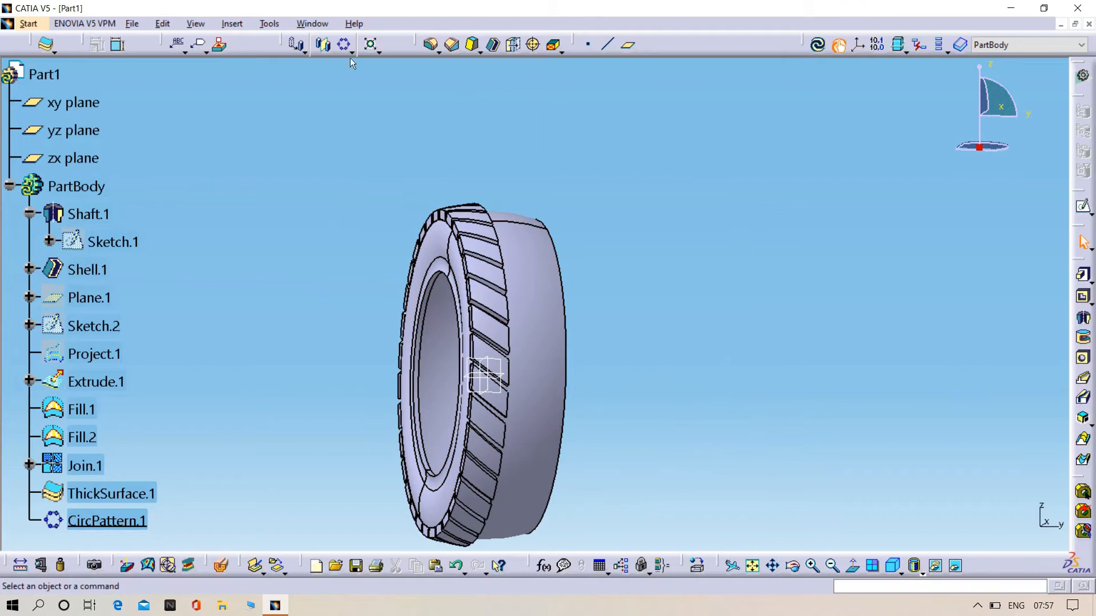
{"action": "left_click", "coordinate": [118, 523]}
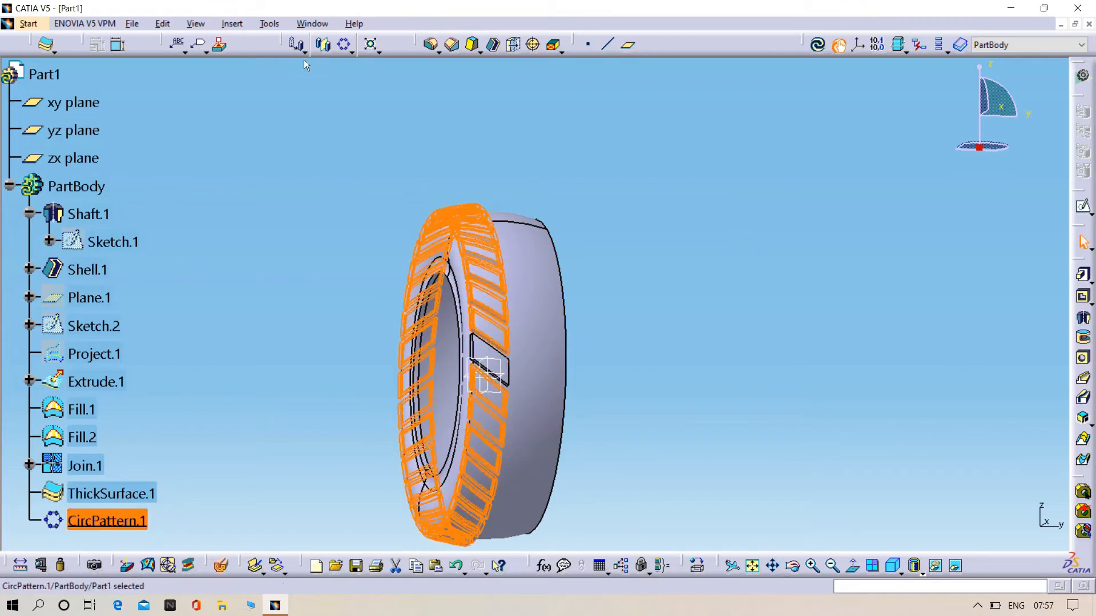
{"action": "left_click", "coordinate": [328, 46]}
{"action": "left_click", "coordinate": [643, 340]}
{"action": "middle_click_drag", "start_coordinate": [640, 337], "coordinate": [568, 388]}
{"action": "left_click", "coordinate": [586, 363]}
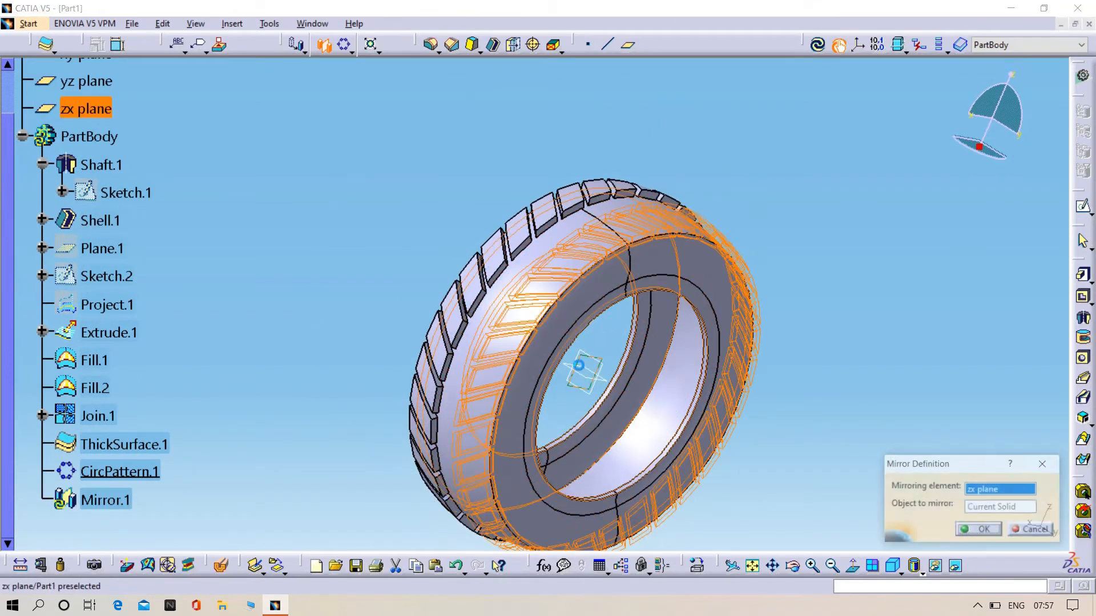
{"action": "left_click", "coordinate": [980, 530]}
{"action": "middle_click_drag", "start_coordinate": [578, 272], "coordinate": [790, 321]}
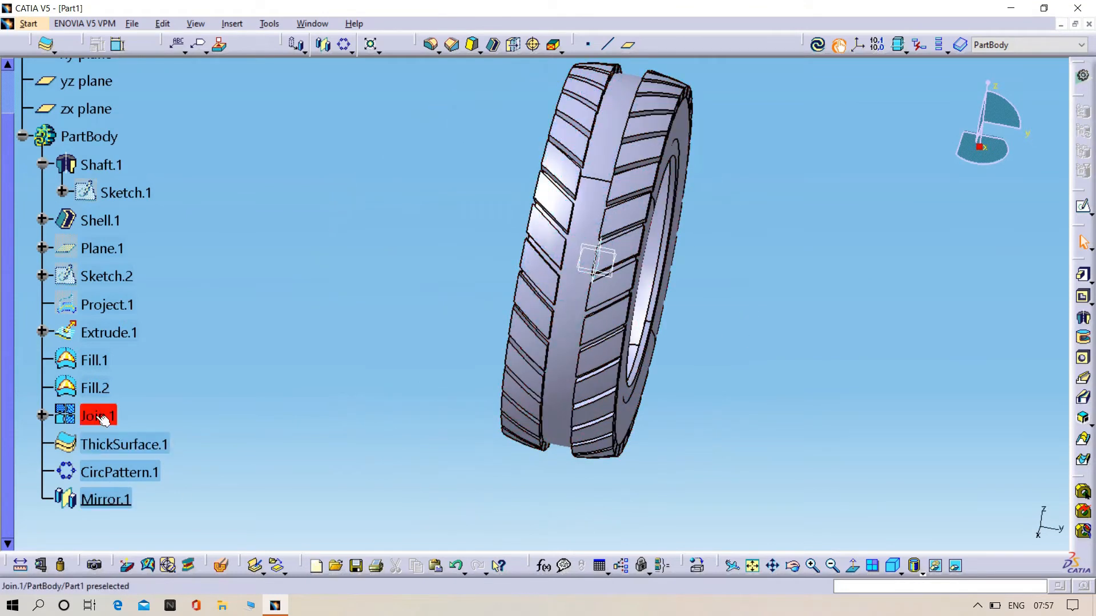
Mirror the tyre solid about the zx plane a second time
{"action": "middle_click_drag", "start_coordinate": [488, 245], "coordinate": [430, 311]}
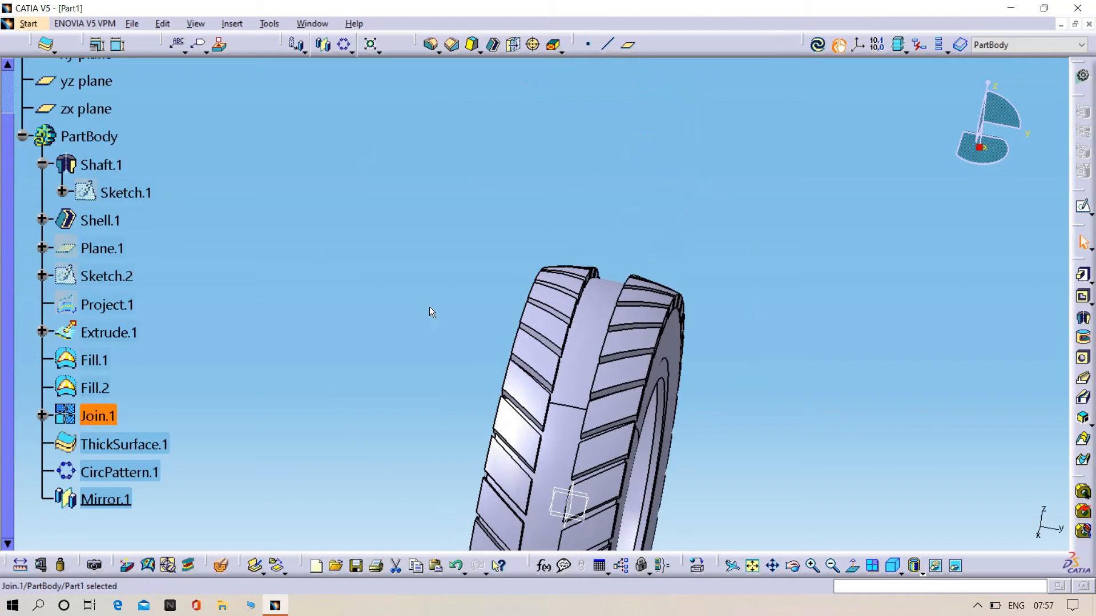
{"action": "left_click", "coordinate": [323, 45]}
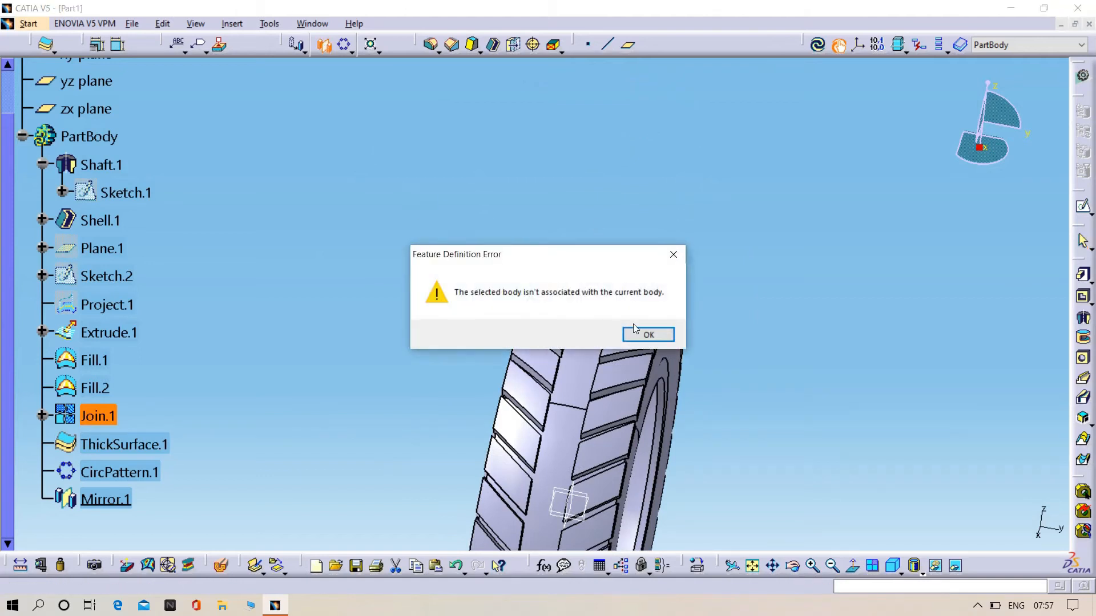
{"action": "left_click", "coordinate": [636, 333]}
{"action": "middle_click_drag", "start_coordinate": [764, 303], "coordinate": [632, 302]}
{"action": "left_click", "coordinate": [632, 302]}
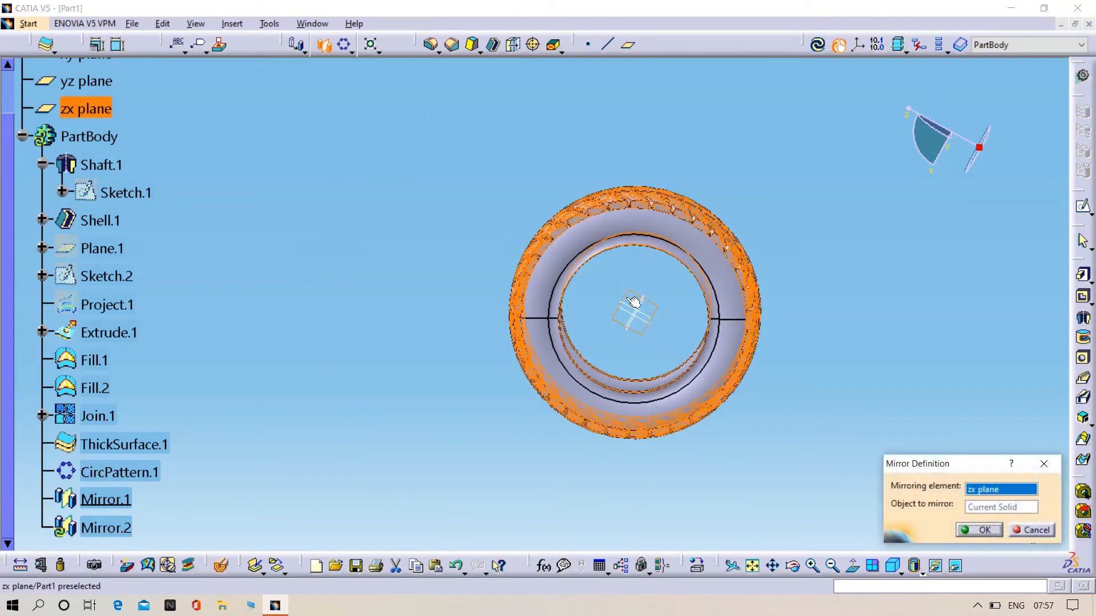
{"action": "left_click", "coordinate": [981, 530]}
{"action": "middle_click_drag", "start_coordinate": [980, 530], "coordinate": [816, 394]}
{"action": "middle_click_drag", "start_coordinate": [868, 344], "coordinate": [447, 540]}
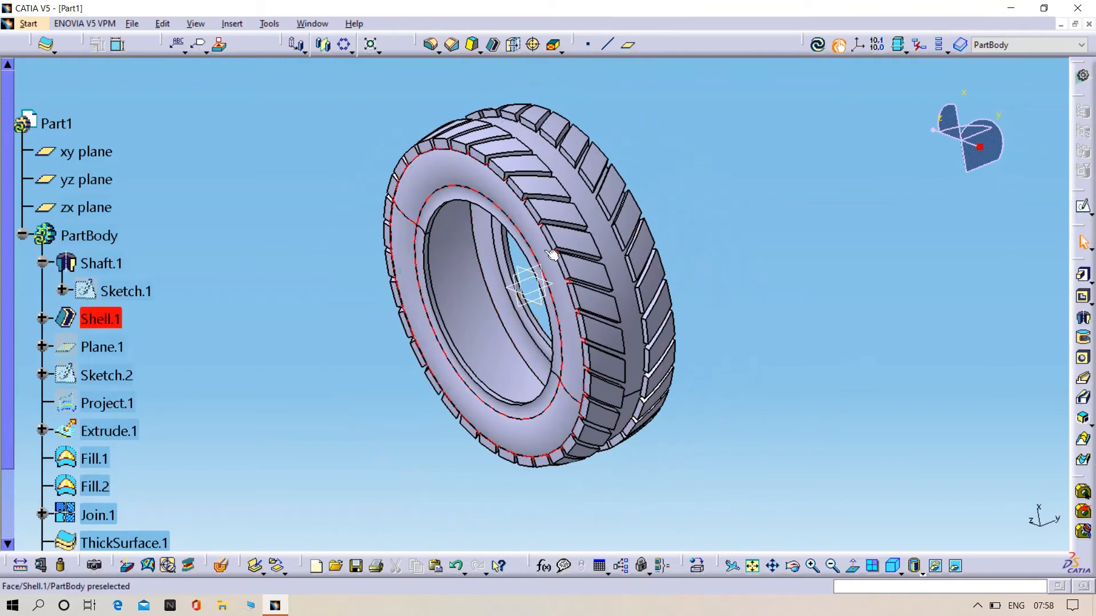
Sketch a circle on the zx plane, centred on the origin and reaching out to the tyre's tread
{"action": "left_click", "coordinate": [526, 272]}
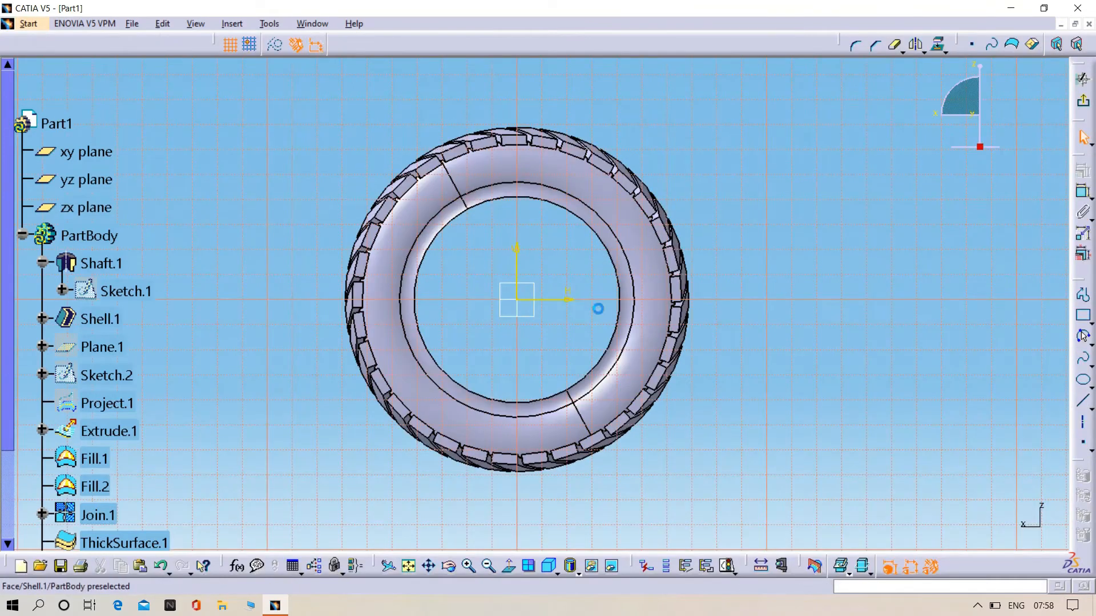
{"action": "left_click", "coordinate": [1090, 343]}
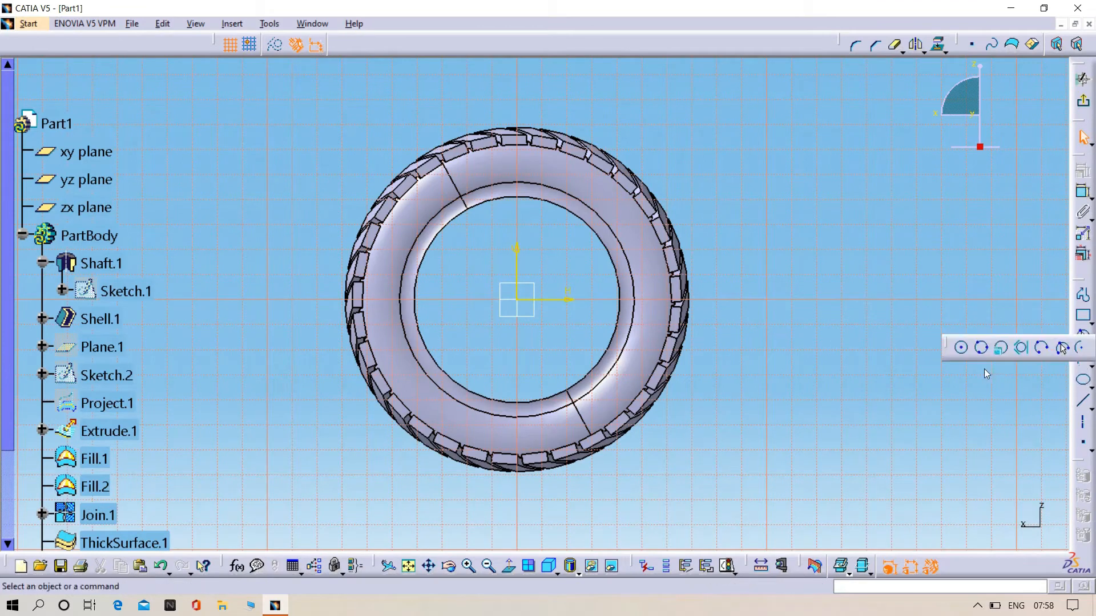
{"action": "left_click", "coordinate": [961, 348]}
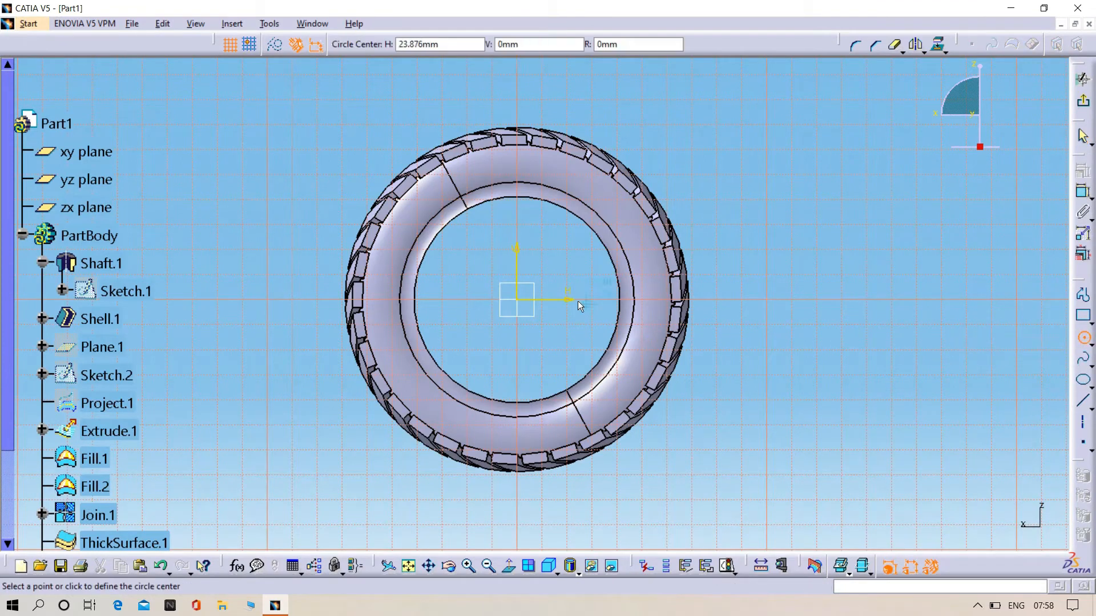
{"action": "left_click", "coordinate": [520, 302]}
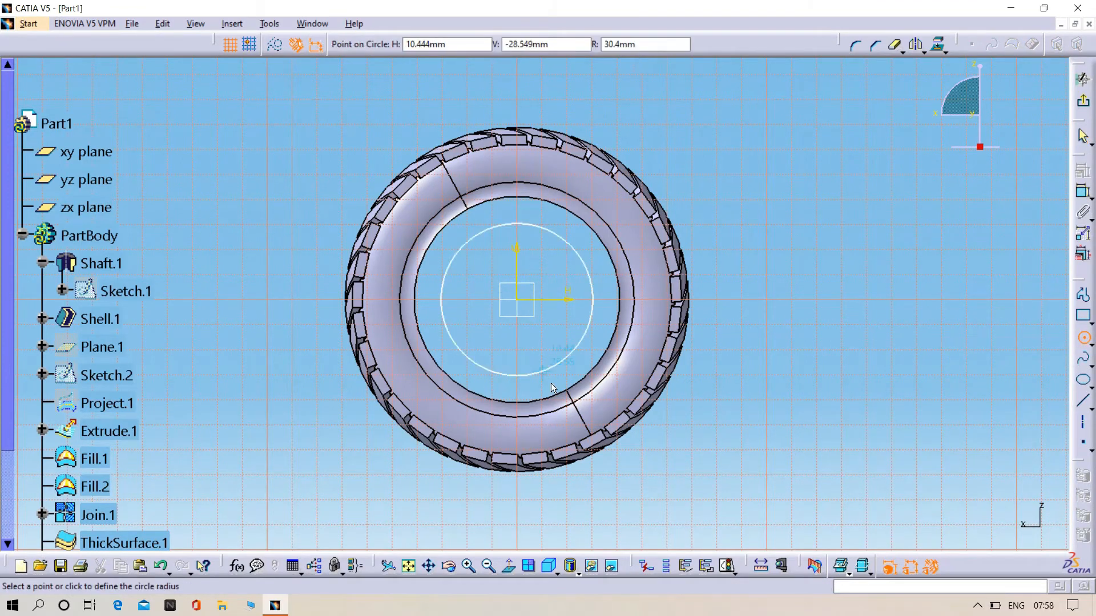
{"action": "left_click", "coordinate": [691, 337]}
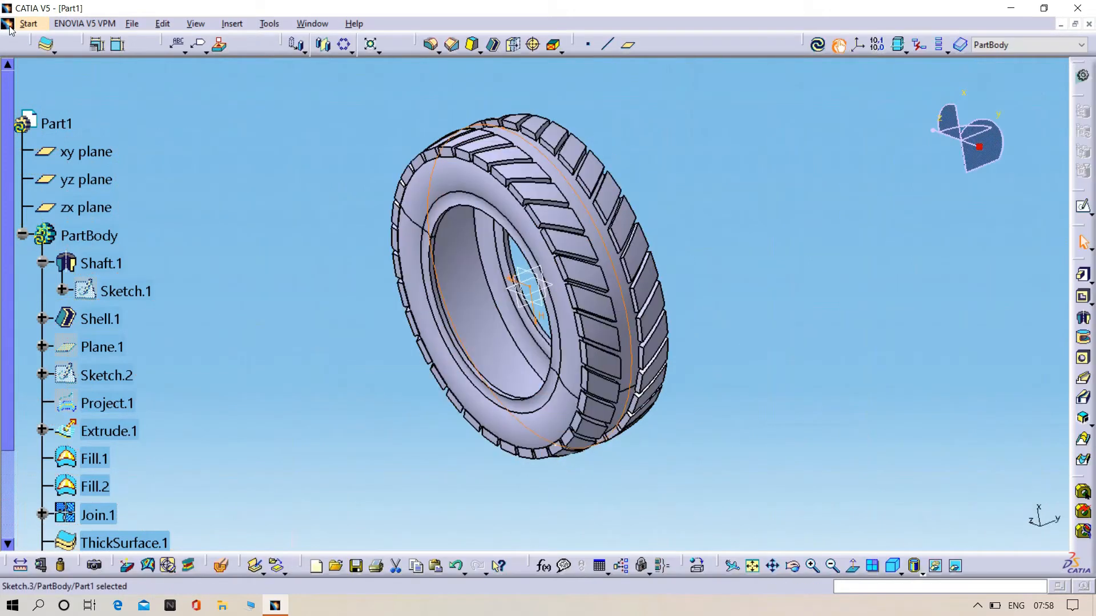
Switch to the Generative Shape Design workbench and extrude the circle sketch into a surface of 3 mm with mirrored extent
{"action": "left_click", "coordinate": [31, 25]}
{"action": "mouse_move", "coordinate": [68, 74]}
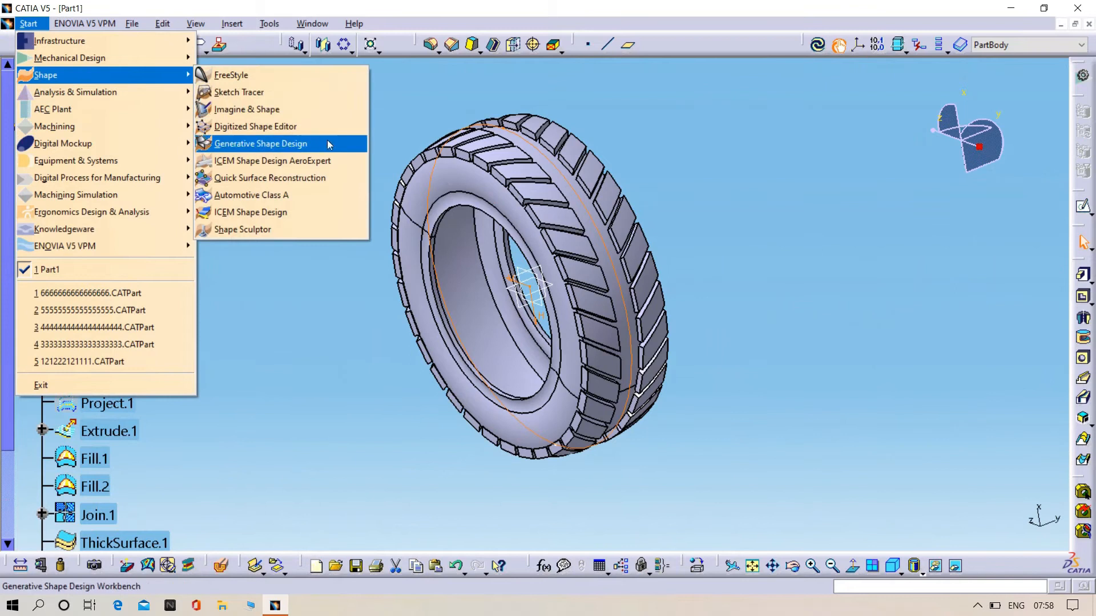
{"action": "left_click", "coordinate": [309, 145]}
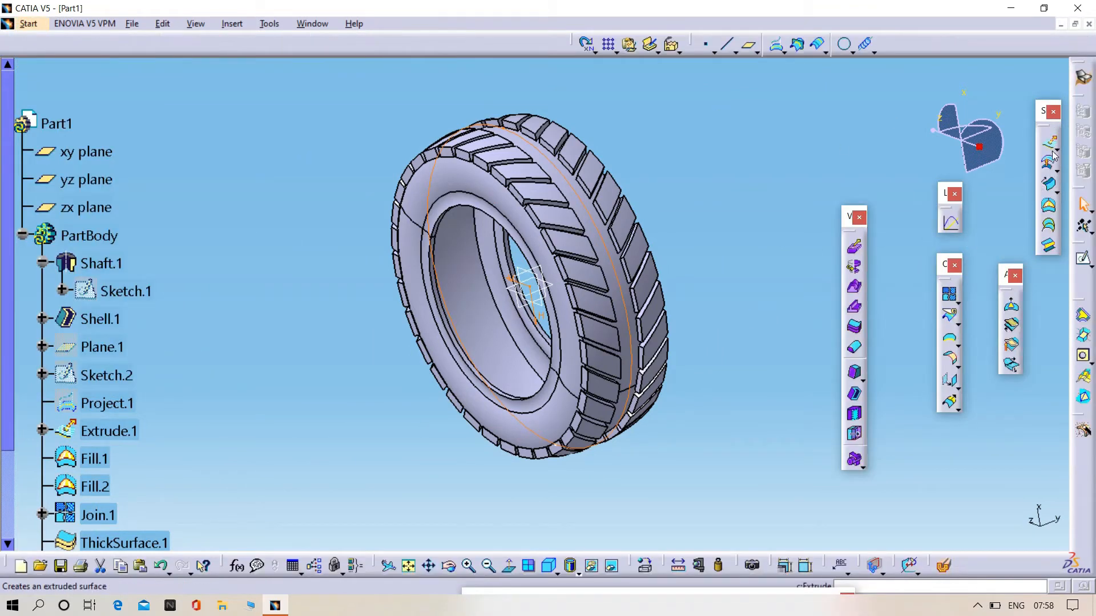
{"action": "left_click", "coordinate": [1053, 153]}
{"action": "middle_click_drag", "start_coordinate": [696, 242], "coordinate": [605, 287]}
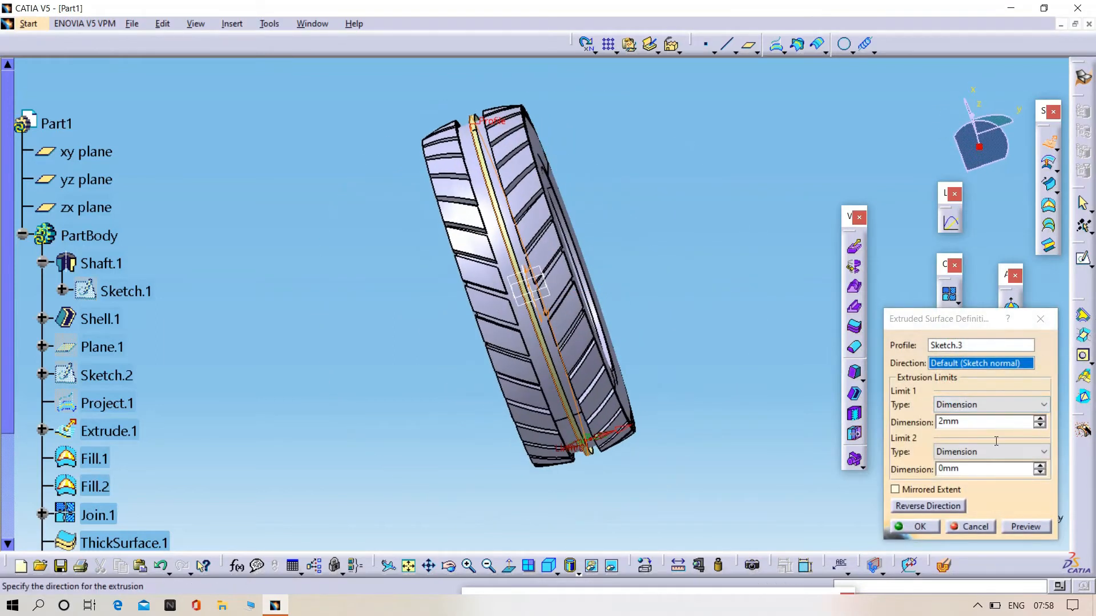
{"action": "left_click", "coordinate": [917, 492]}
{"action": "middle_click_drag", "start_coordinate": [592, 171], "coordinate": [632, 226]}
{"action": "left_click", "coordinate": [1039, 418]}
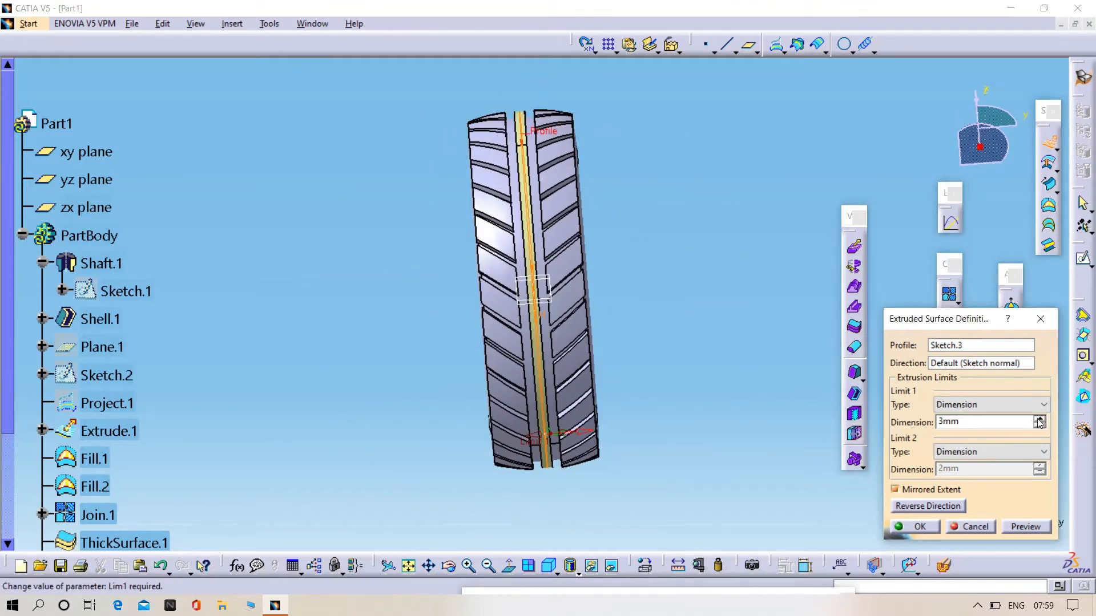
{"action": "middle_click_drag", "start_coordinate": [701, 173], "coordinate": [686, 151]}
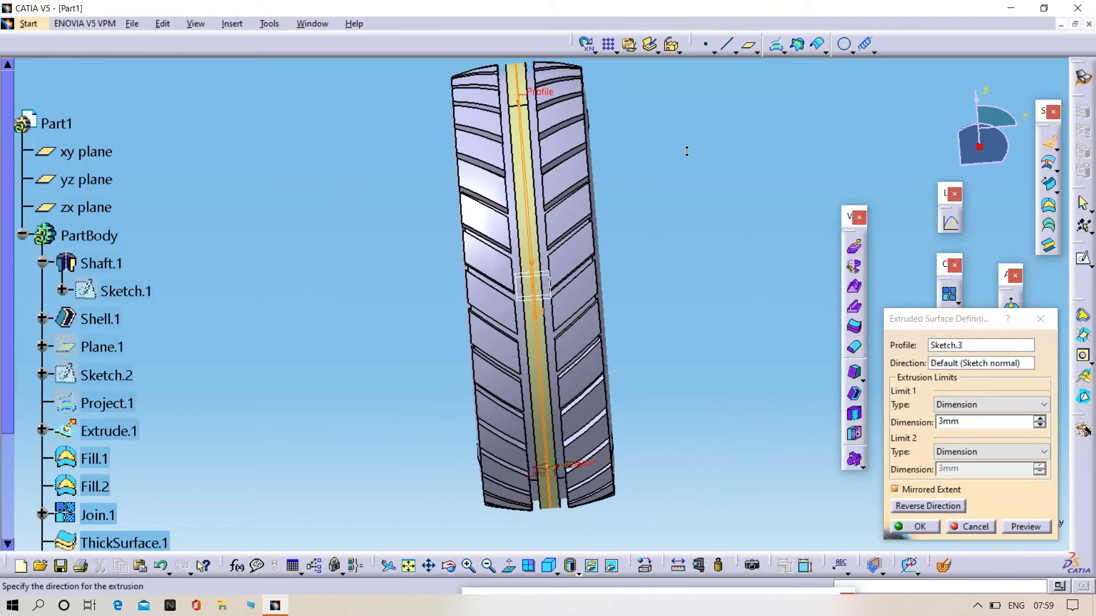
{"action": "left_click", "coordinate": [925, 526]}
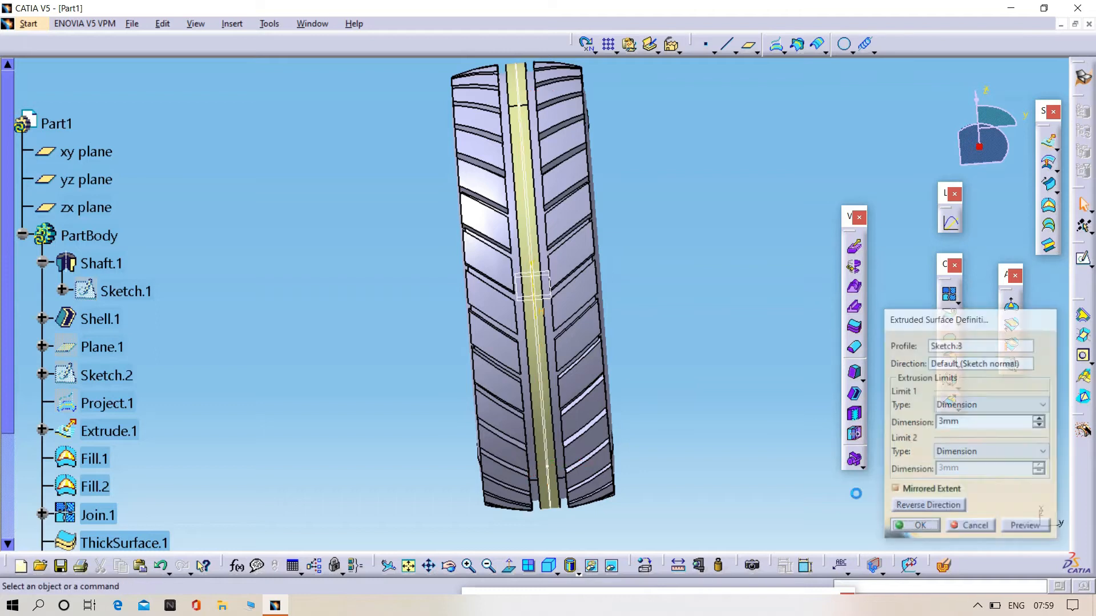
Hide the circle sketch and switch to the Part Design workbench
{"action": "scroll", "coordinate": [142, 436], "scroll_direction": "down", "scroll_amount": 3}
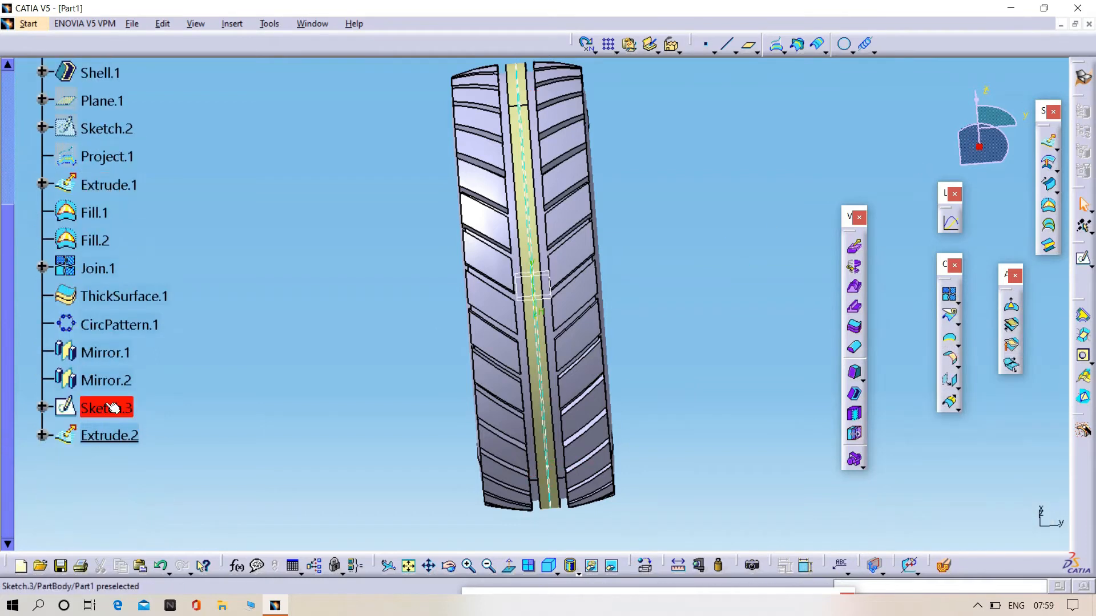
{"action": "right_click", "coordinate": [106, 407]}
{"action": "left_click", "coordinate": [169, 155]}
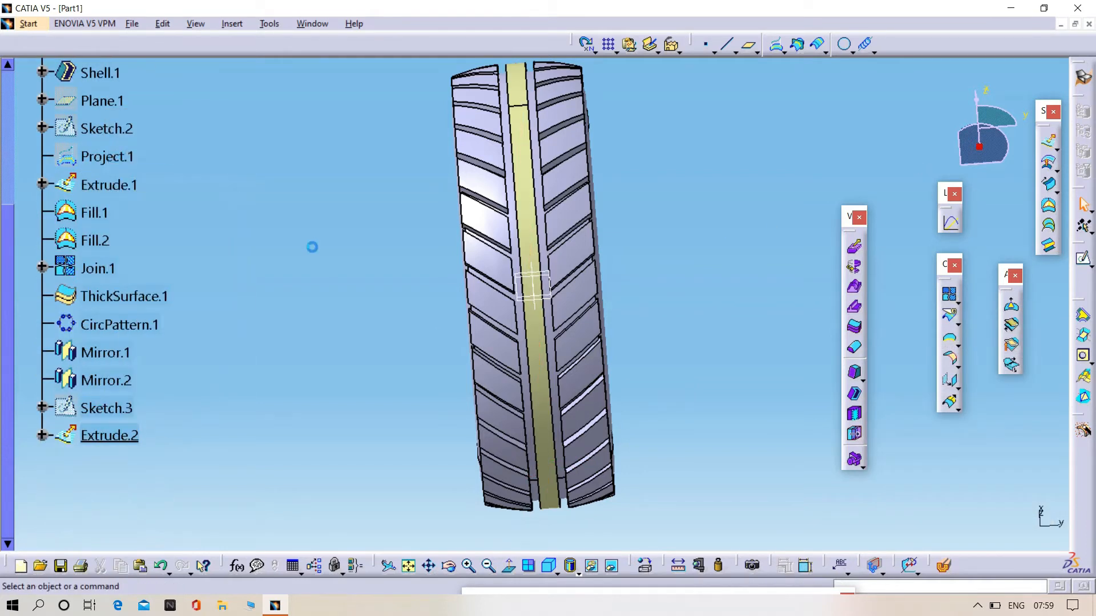
{"action": "left_click", "coordinate": [34, 27]}
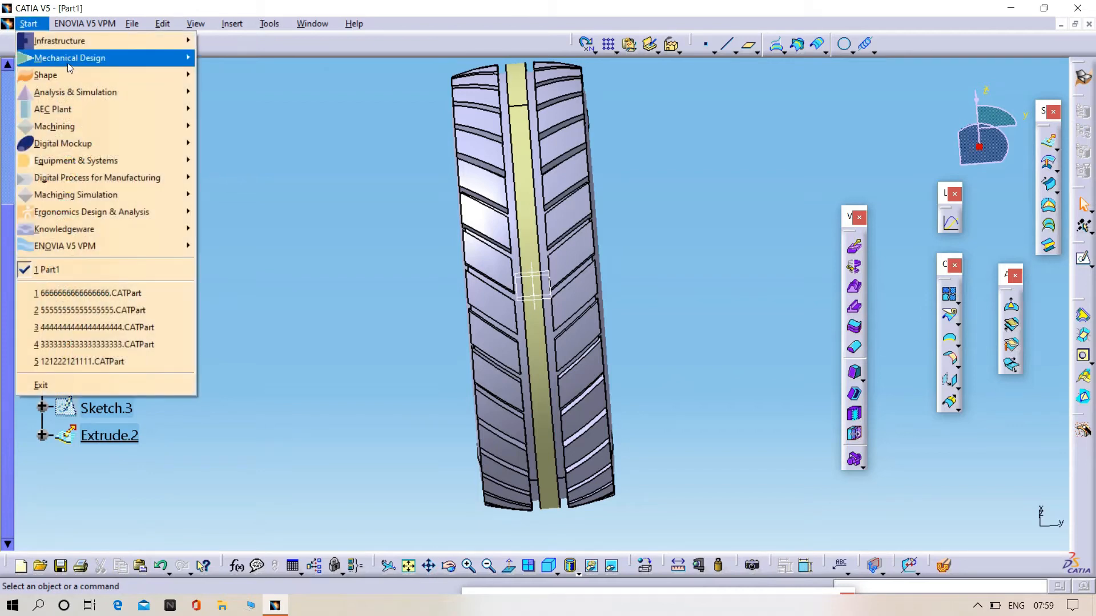
{"action": "mouse_move", "coordinate": [71, 59]}
{"action": "left_click", "coordinate": [233, 63]}
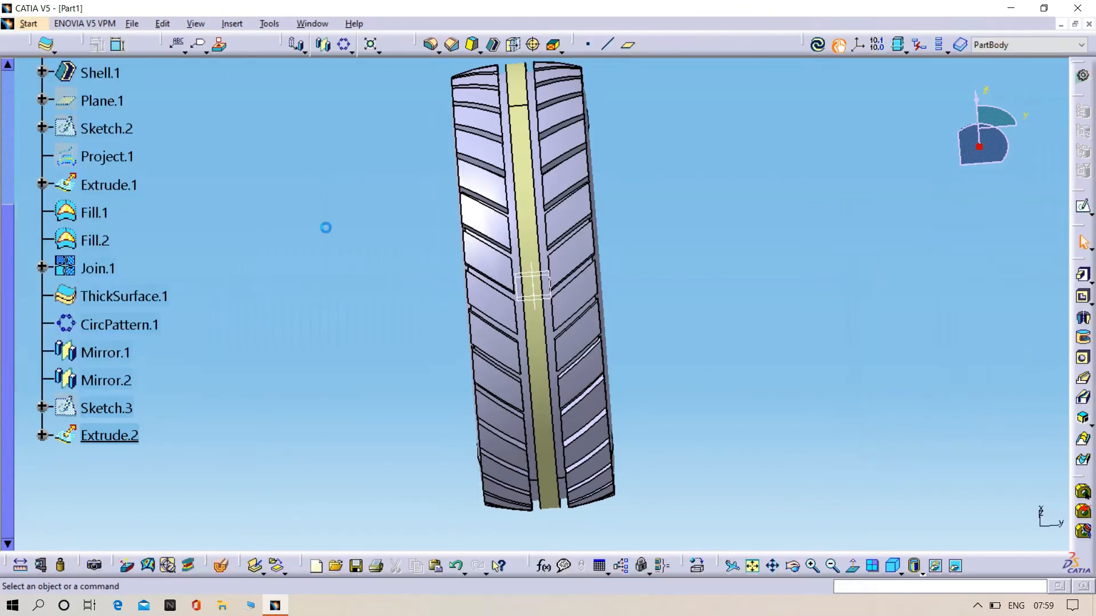
Thicken the extruded circular band inward with a reversed direction, a first offset of 4 mm and a second offset of 0 mm
{"action": "middle_click_drag", "start_coordinate": [349, 232], "coordinate": [463, 266]}
{"action": "middle_click_drag", "start_coordinate": [976, 238], "coordinate": [973, 296]}
{"action": "left_click", "coordinate": [110, 436]}
{"action": "left_click", "coordinate": [321, 45]}
{"action": "left_click", "coordinate": [229, 25]}
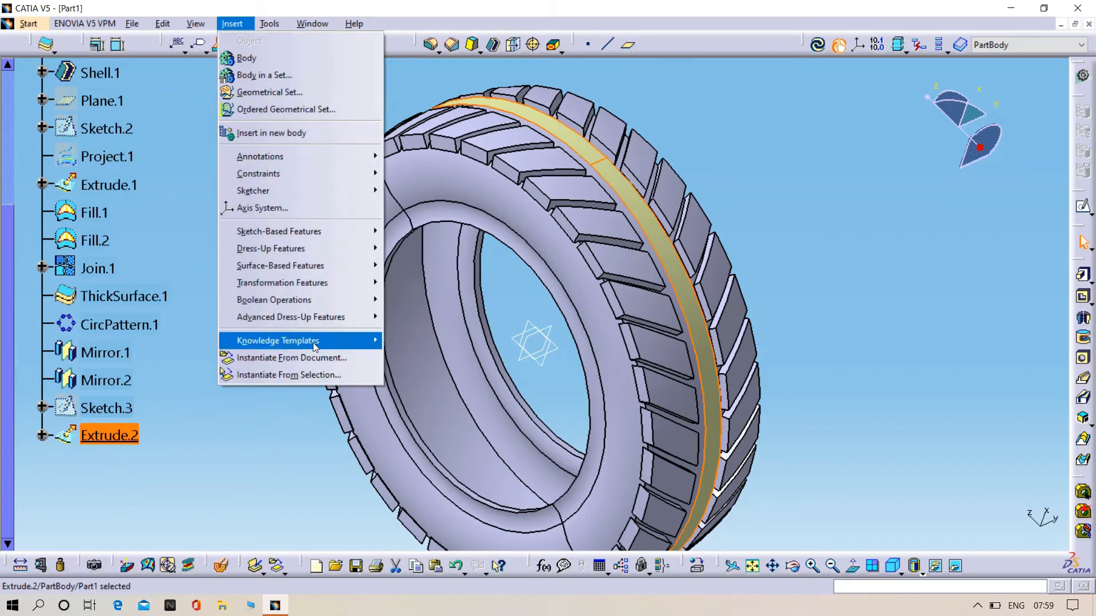
{"action": "mouse_move", "coordinate": [299, 266]}
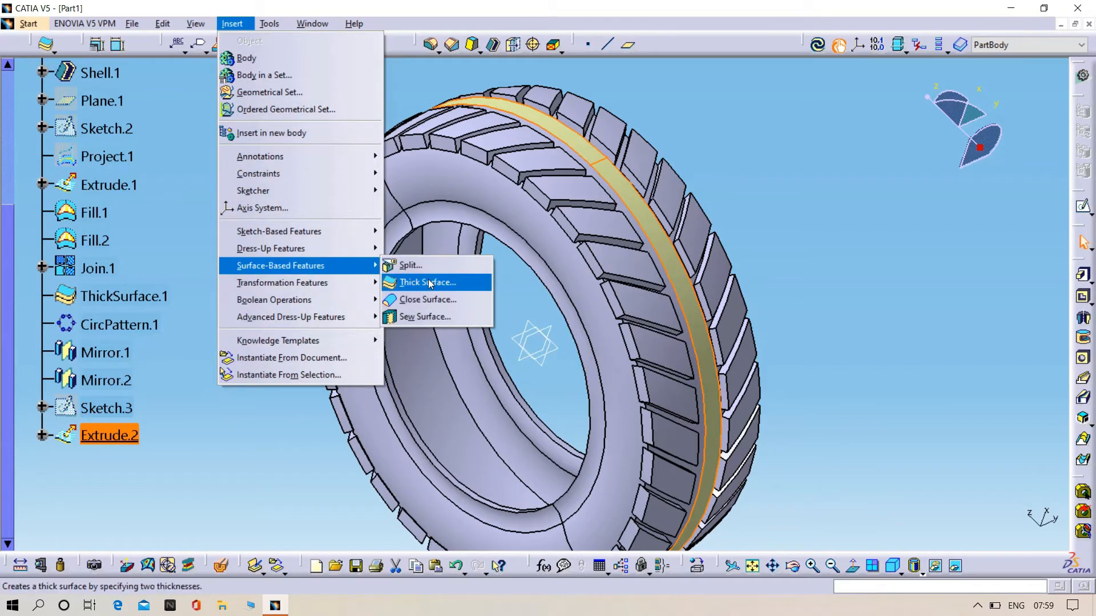
{"action": "left_click", "coordinate": [427, 282]}
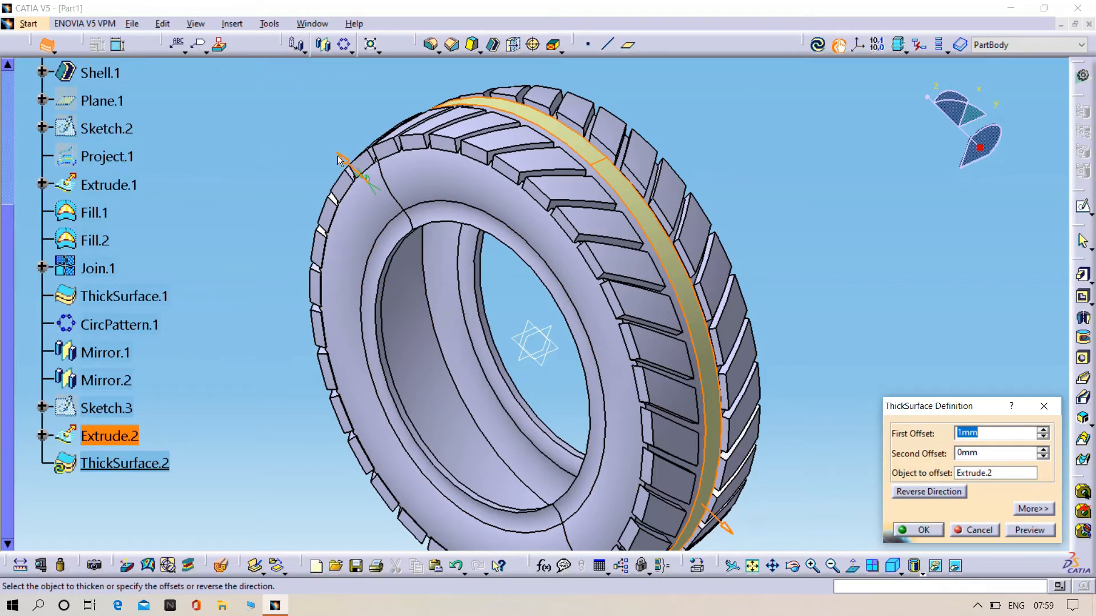
{"action": "left_click", "coordinate": [1043, 430]}
{"action": "left_click", "coordinate": [1043, 431]}
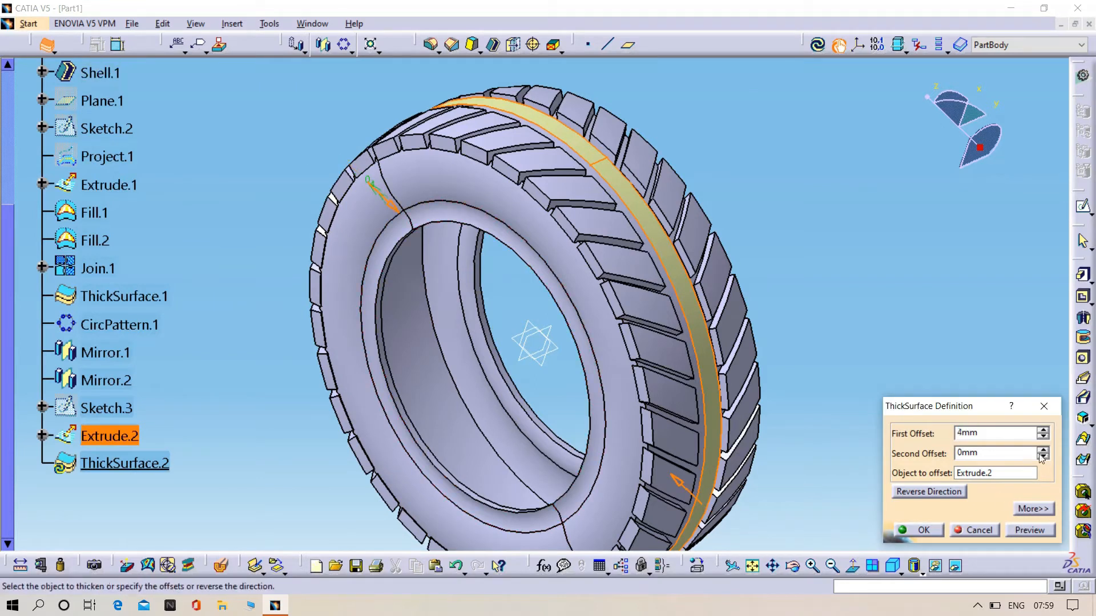
{"action": "middle_click_drag", "start_coordinate": [710, 185], "coordinate": [685, 98]}
{"action": "middle_click_drag", "start_coordinate": [479, 260], "coordinate": [534, 275]}
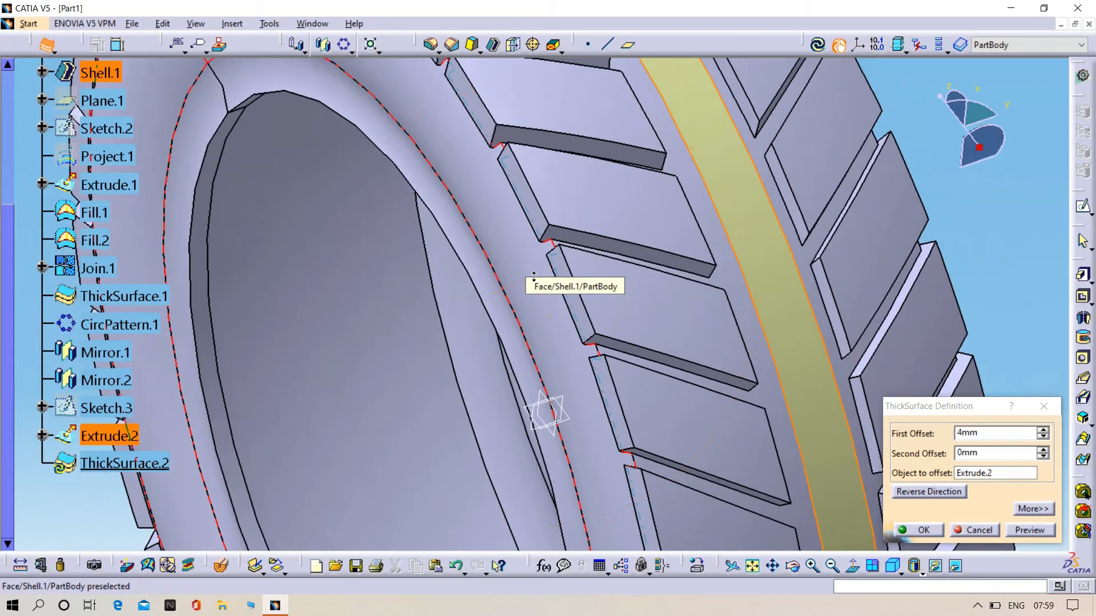
{"action": "left_click", "coordinate": [922, 531]}
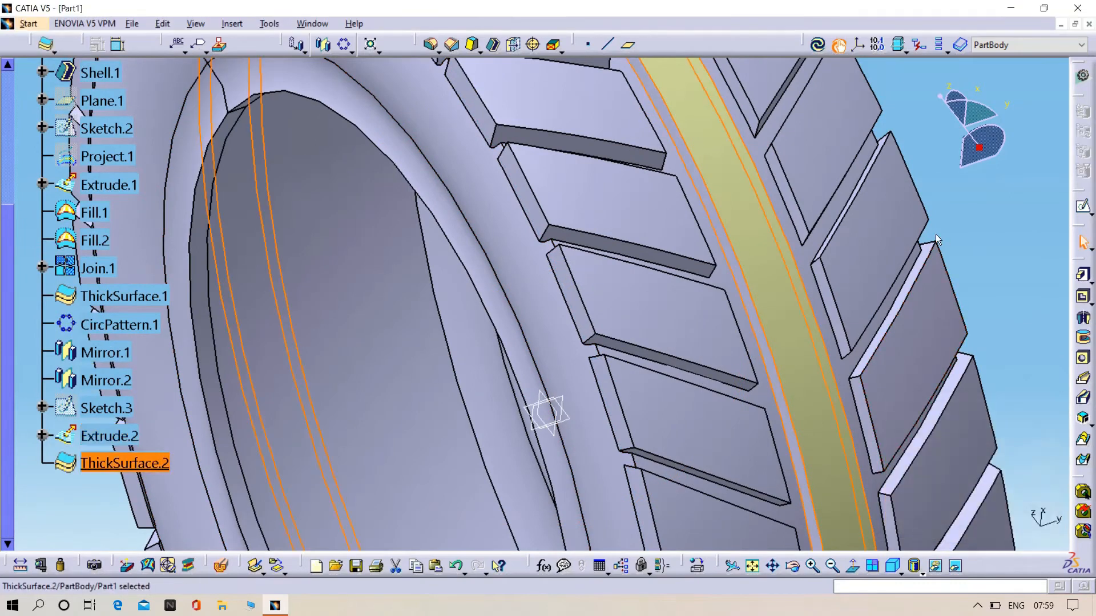
Hide the extruded band surface around the middle of the tyre
{"action": "left_click", "coordinate": [1001, 244]}
{"action": "middle_click_drag", "start_coordinate": [999, 241], "coordinate": [415, 467]}
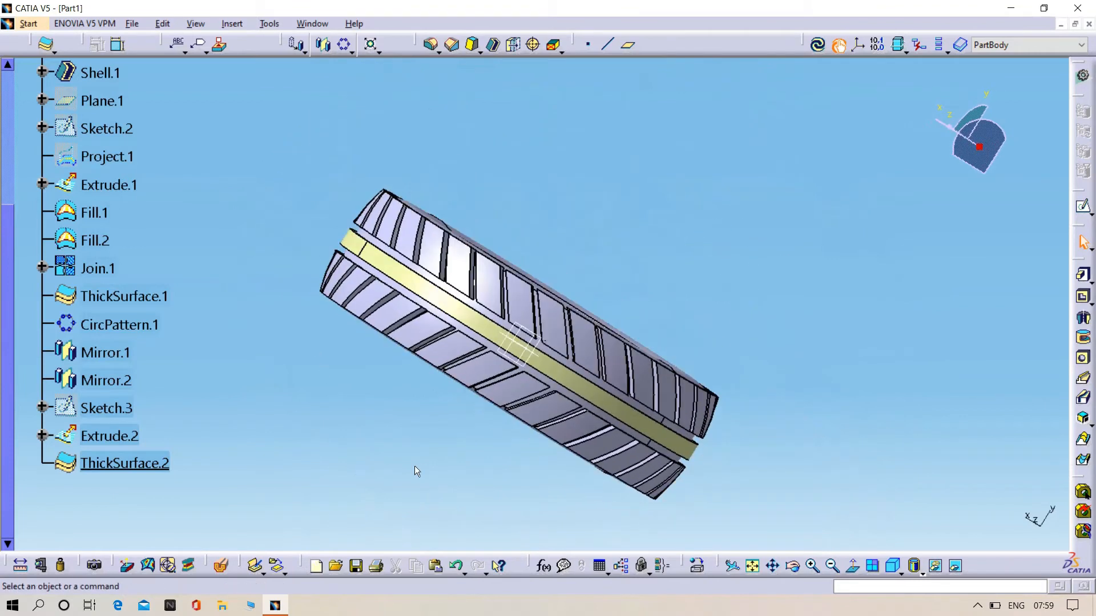
{"action": "right_click", "coordinate": [94, 436]}
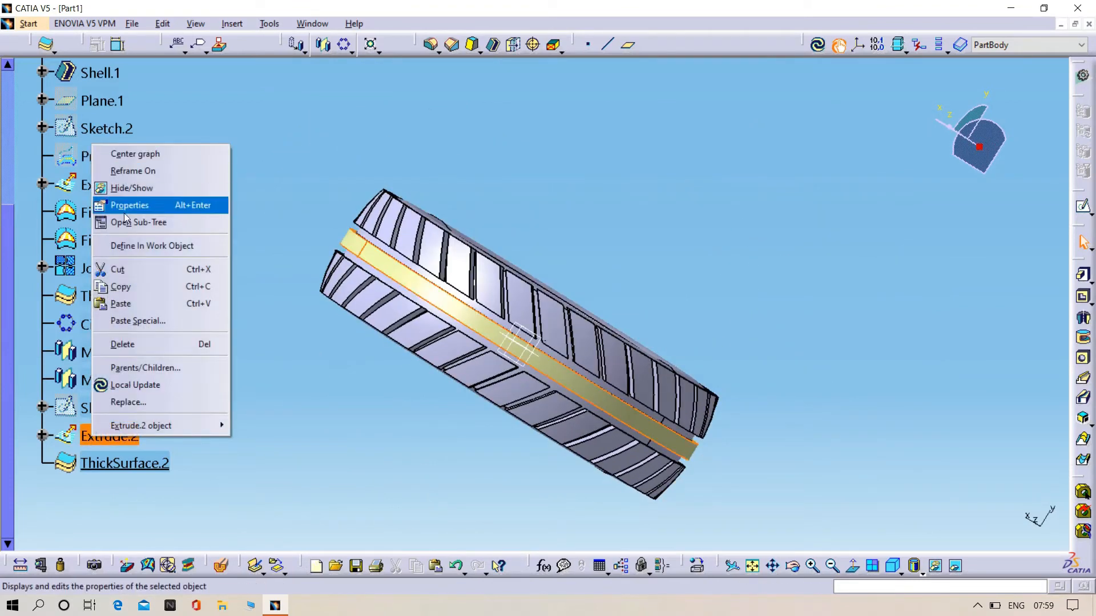
{"action": "left_click", "coordinate": [132, 188]}
{"action": "middle_click_drag", "start_coordinate": [341, 359], "coordinate": [380, 263]}
{"action": "middle_click_drag", "start_coordinate": [728, 455], "coordinate": [687, 462]}
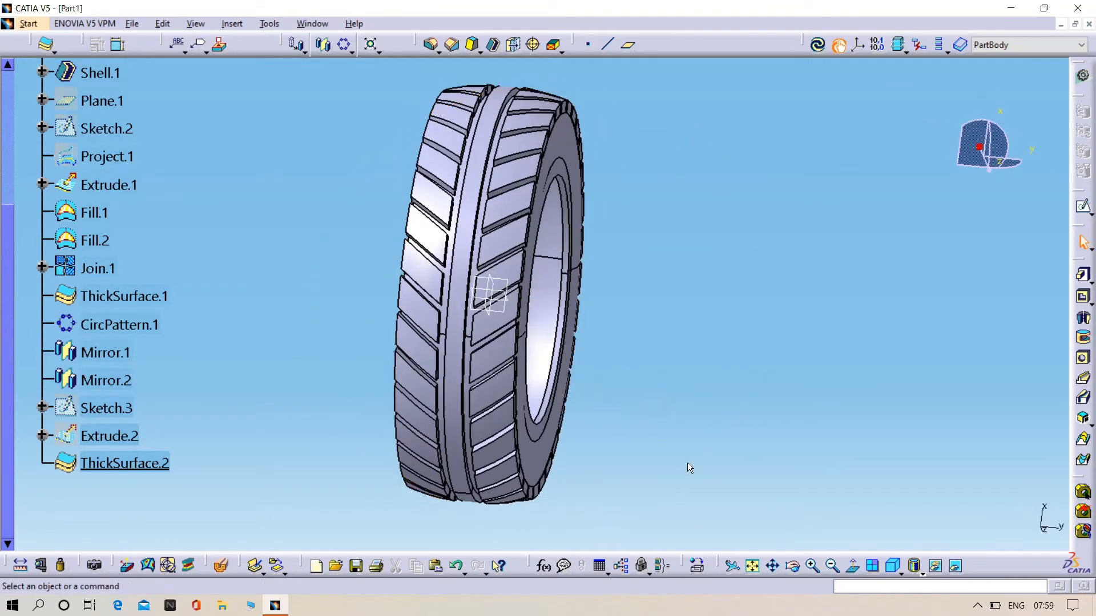
Apply the Rubber material from the Other family of the default material catalog to the tyre
{"action": "left_click", "coordinate": [699, 566]}
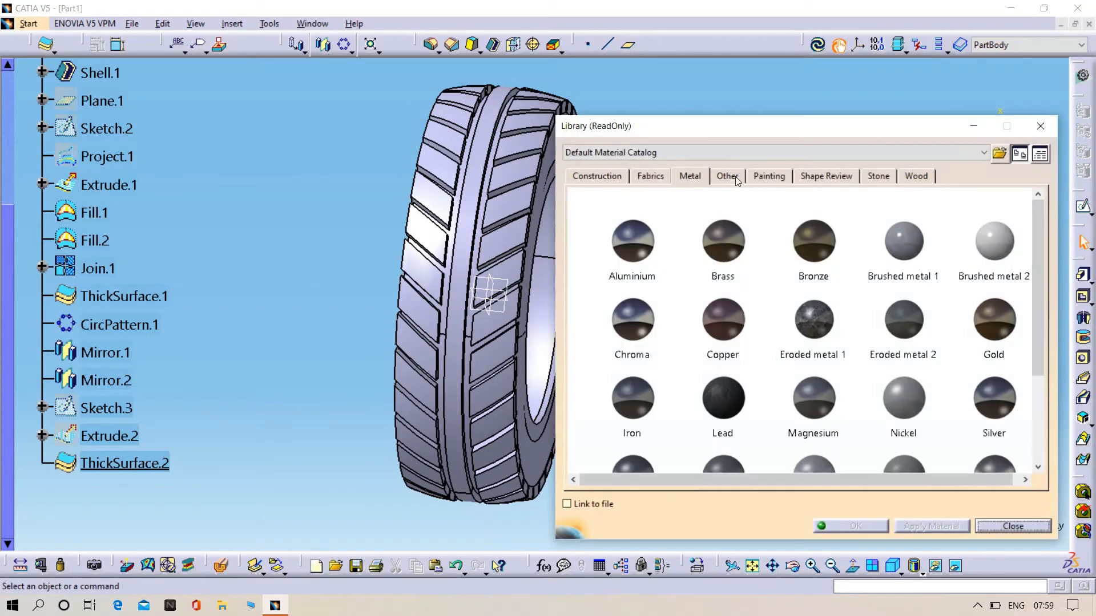
{"action": "left_click", "coordinate": [727, 176]}
{"action": "scroll", "coordinate": [742, 319], "scroll_direction": "down", "scroll_amount": 5}
{"action": "left_click", "coordinate": [746, 329]}
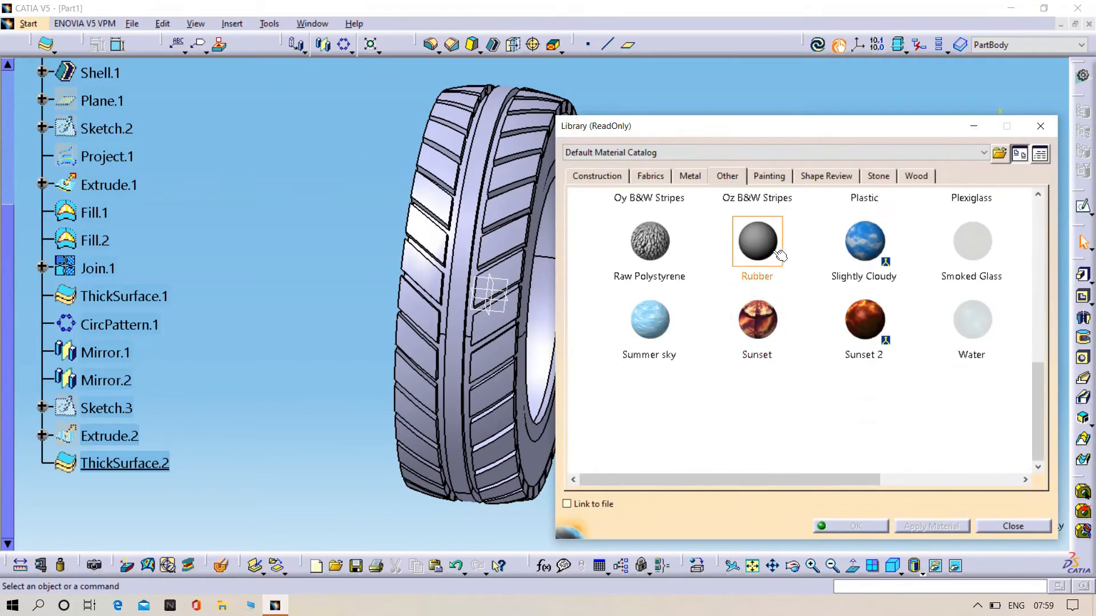
{"action": "left_click", "coordinate": [457, 327]}
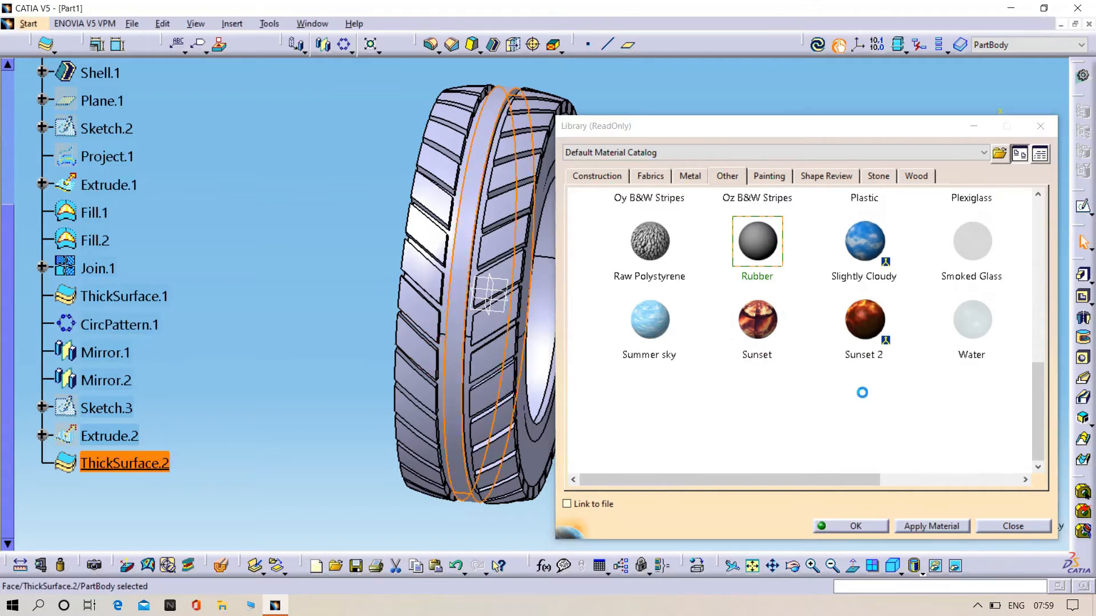
{"action": "left_click", "coordinate": [932, 526]}
{"action": "left_click", "coordinate": [856, 526]}
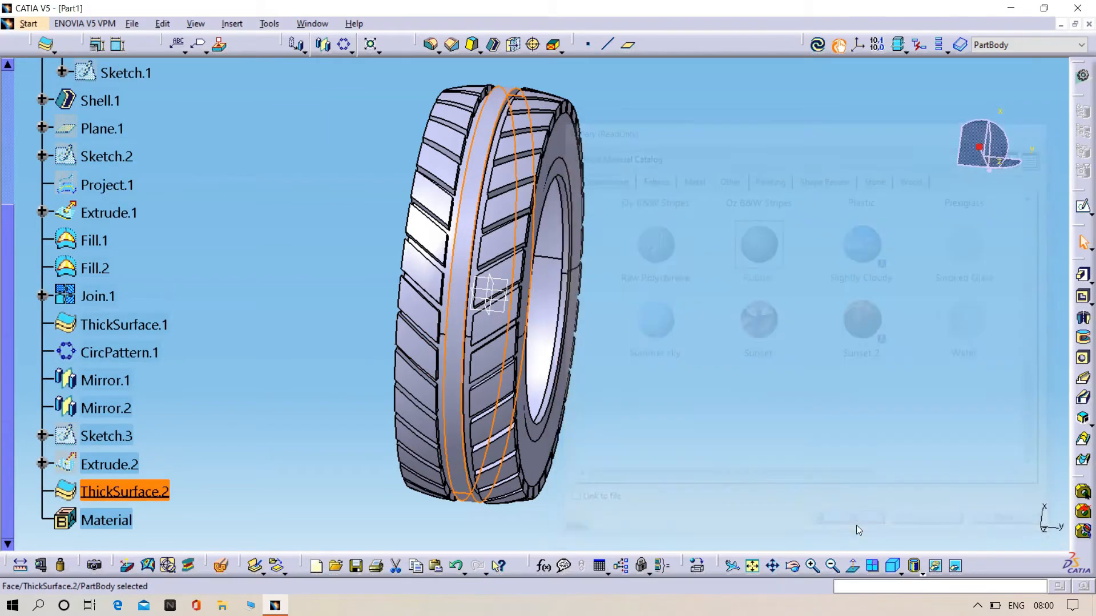
Display the tyre in shading with material and view it from another angle
{"action": "left_click", "coordinate": [922, 571]}
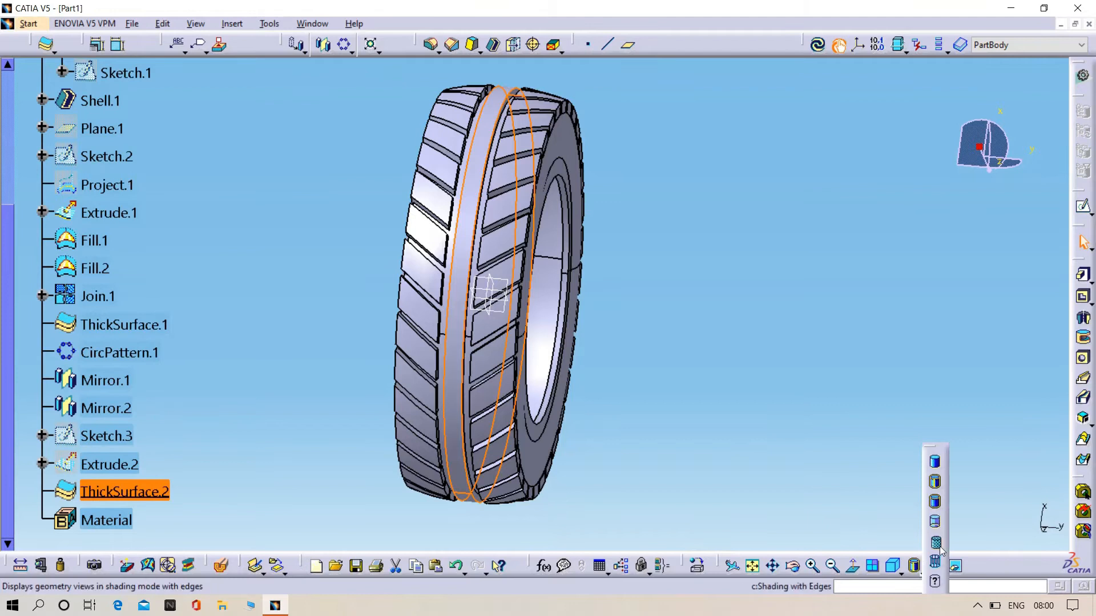
{"action": "left_click", "coordinate": [936, 543]}
{"action": "left_click", "coordinate": [598, 413]}
{"action": "middle_click_drag", "start_coordinate": [599, 413], "coordinate": [681, 461]}
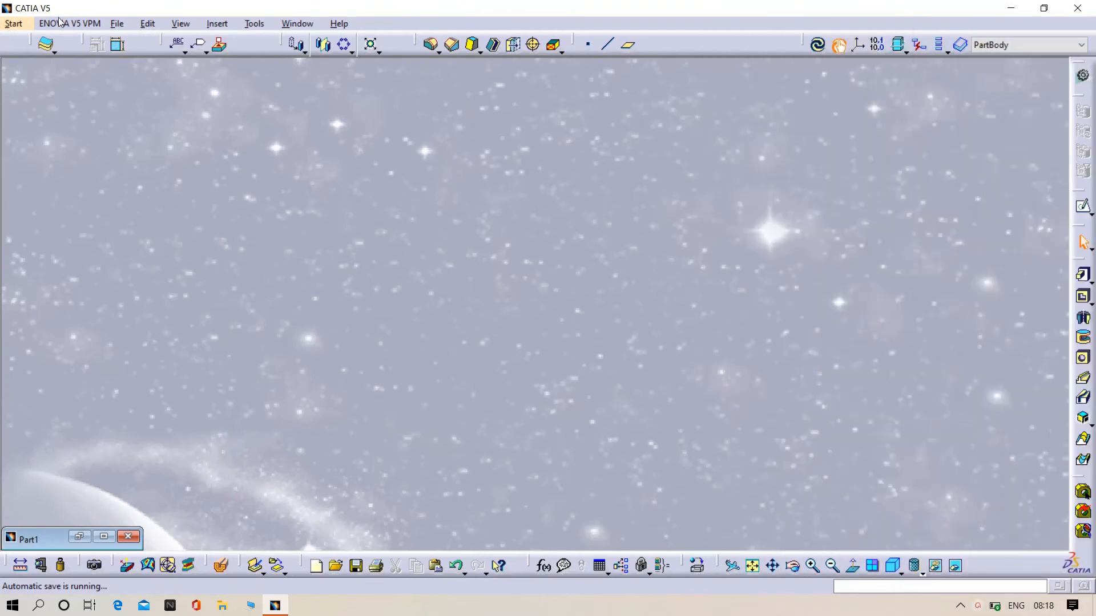
Create a new mechanical design part named Part2 with hybrid design enabled
{"action": "left_click", "coordinate": [18, 26]}
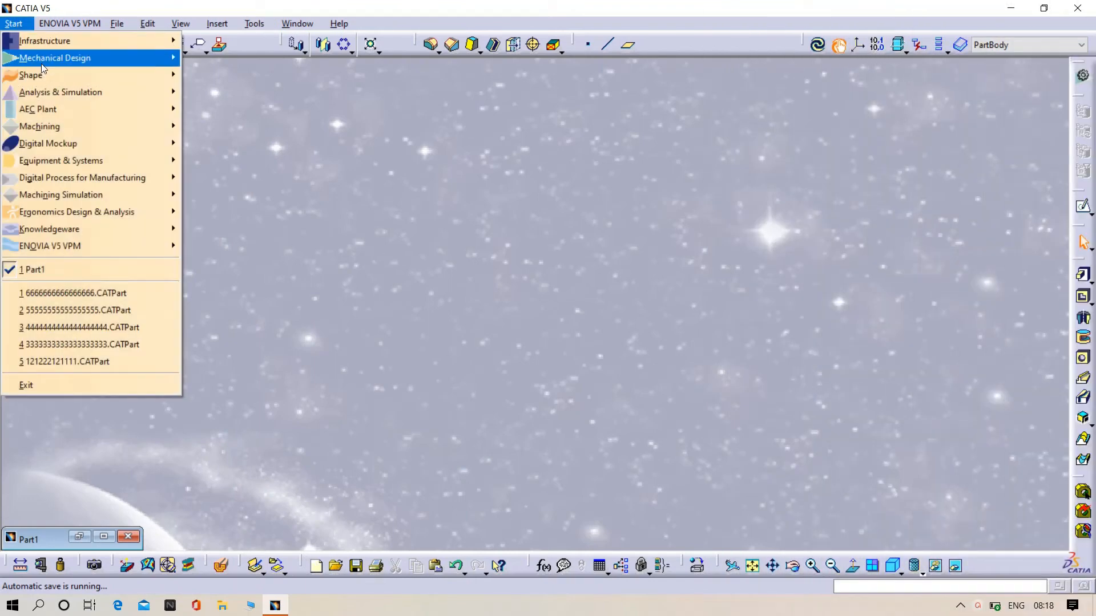
{"action": "mouse_move", "coordinate": [54, 58]}
{"action": "left_click", "coordinate": [217, 57]}
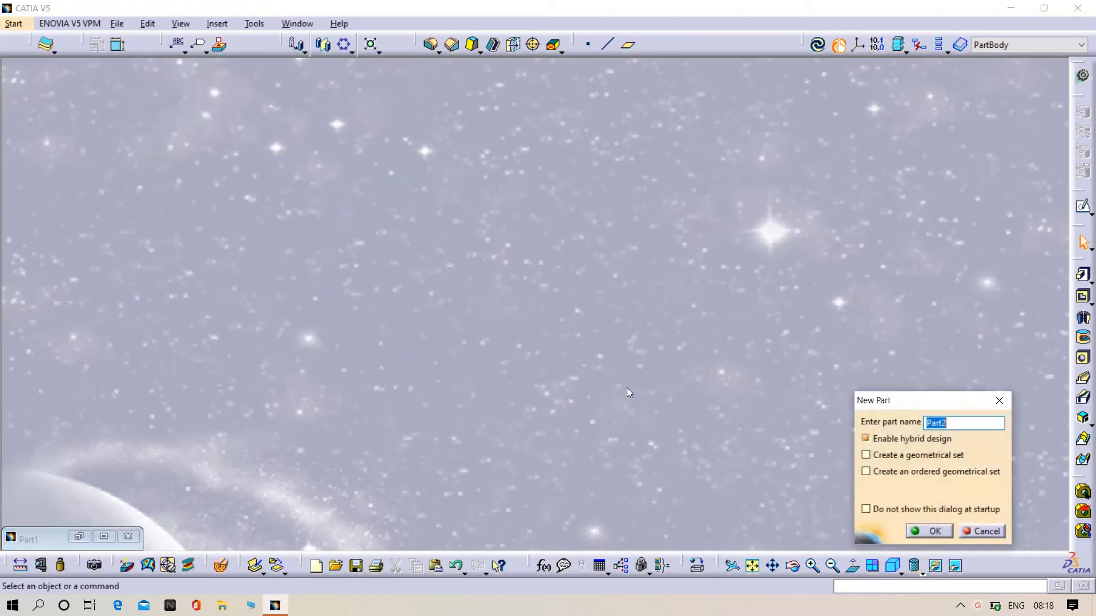
{"action": "left_click", "coordinate": [934, 532]}
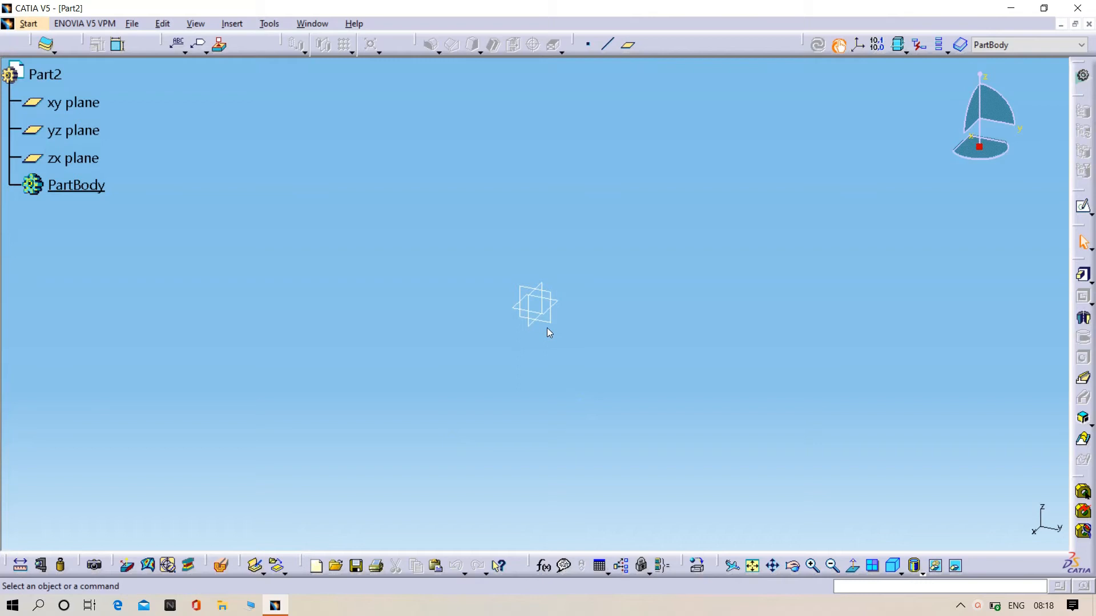
Open a new sketch on the yz plane
{"action": "left_click", "coordinate": [549, 323]}
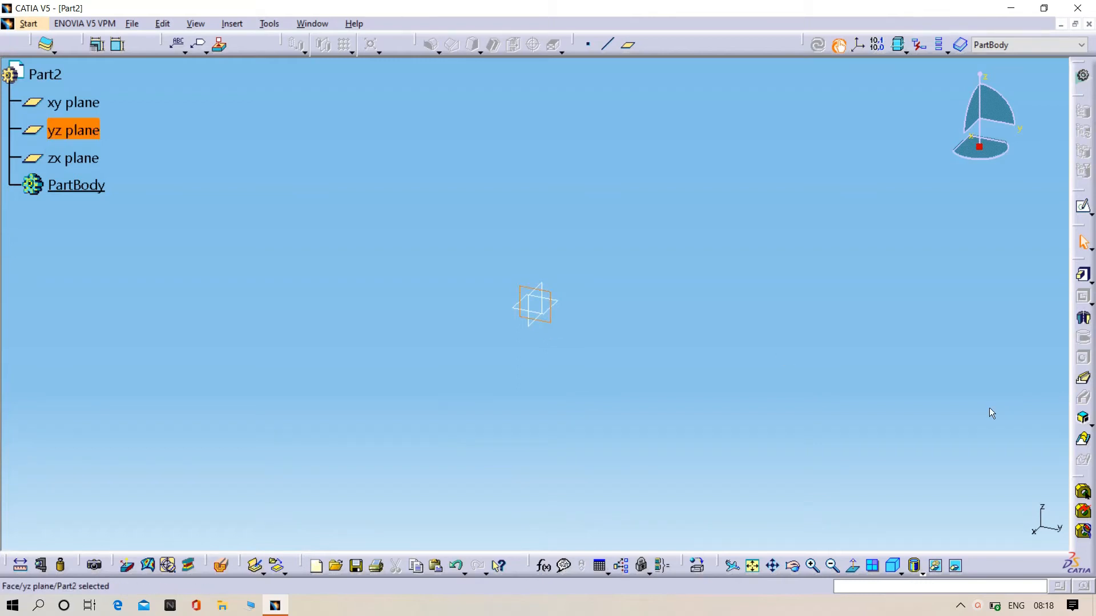
{"action": "left_click", "coordinate": [1091, 208]}
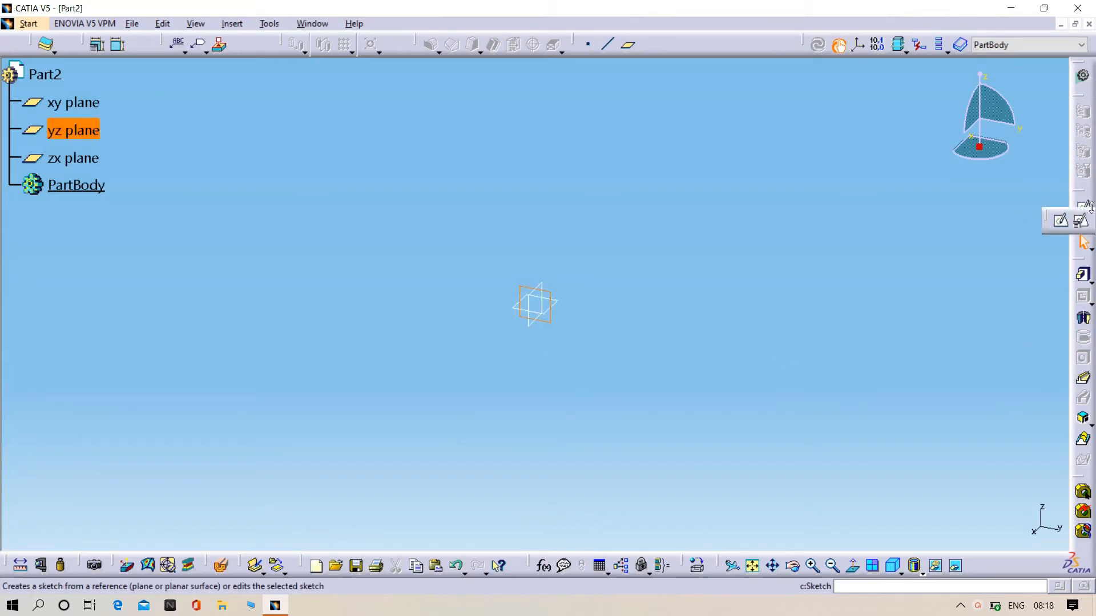
{"action": "left_click", "coordinate": [1062, 222]}
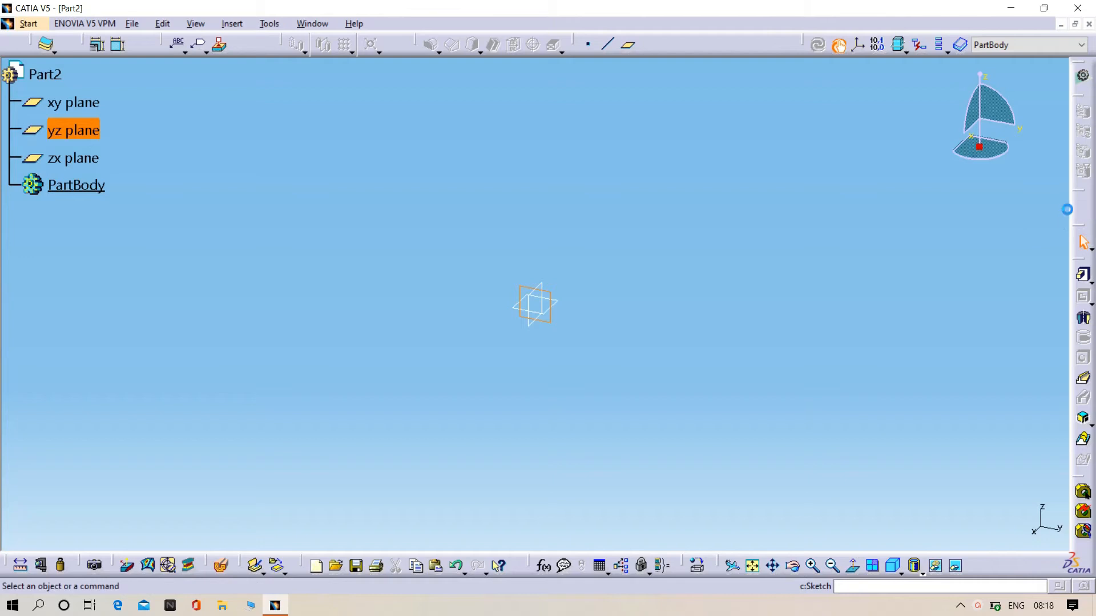
Draw a closed L-shaped profile above the origin, about 43 mm wide and 14 mm tall, ending on the vertical axis
{"action": "left_click", "coordinate": [1083, 294]}
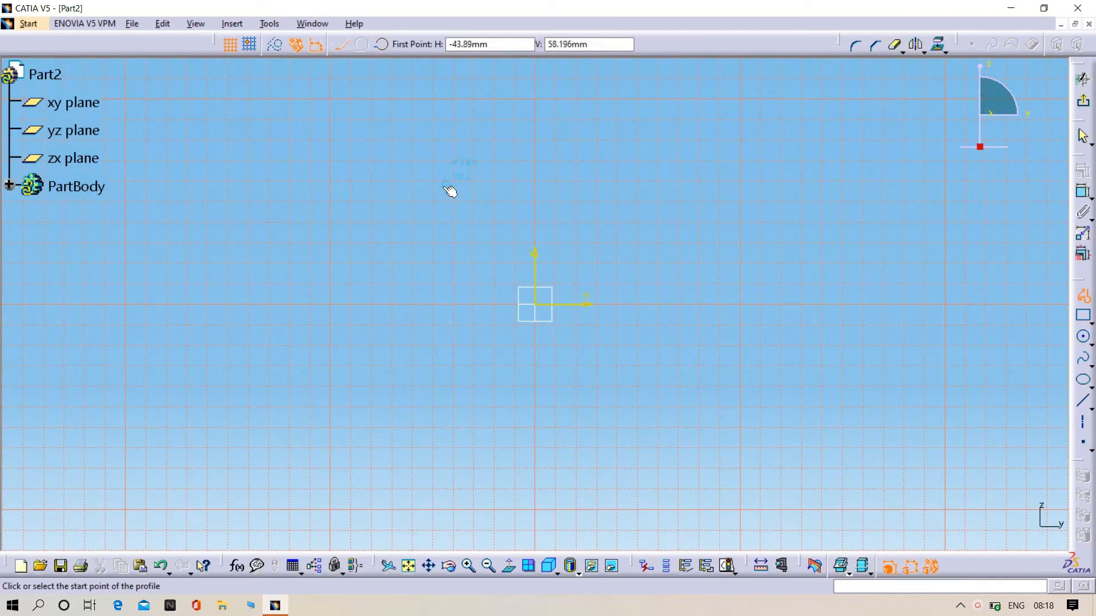
{"action": "left_click", "coordinate": [454, 166]}
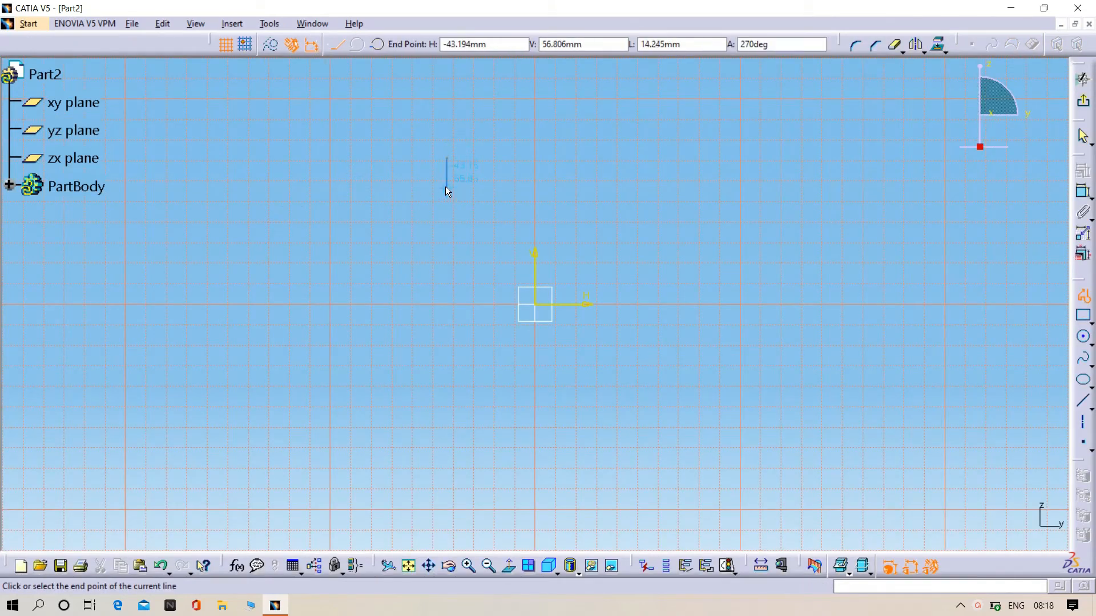
{"action": "left_click", "coordinate": [537, 185]}
{"action": "left_click", "coordinate": [535, 171]}
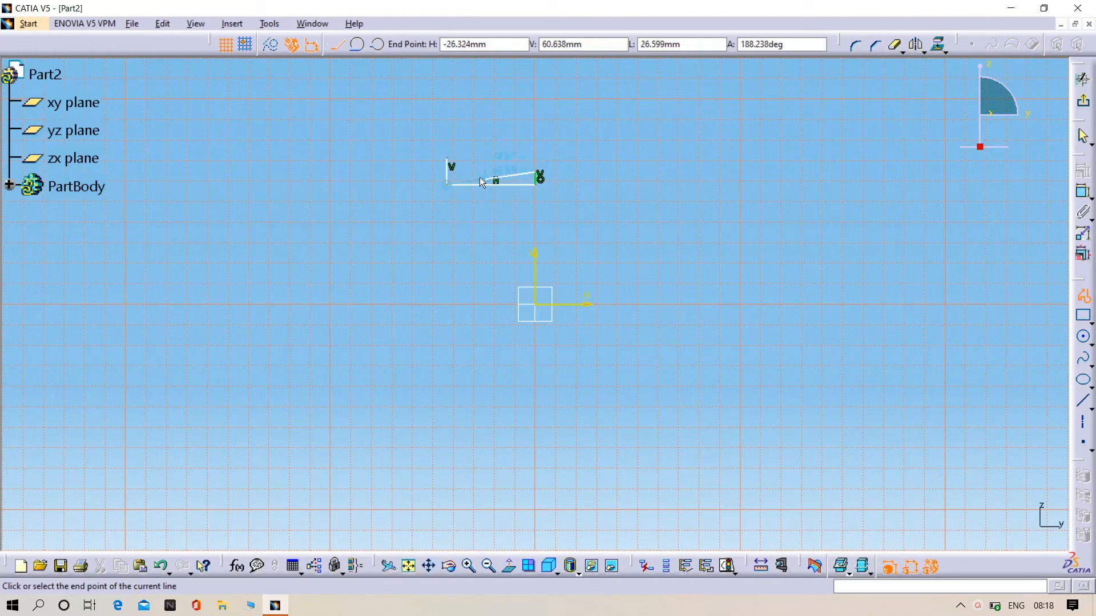
{"action": "left_click", "coordinate": [471, 171]}
{"action": "left_click", "coordinate": [471, 158]}
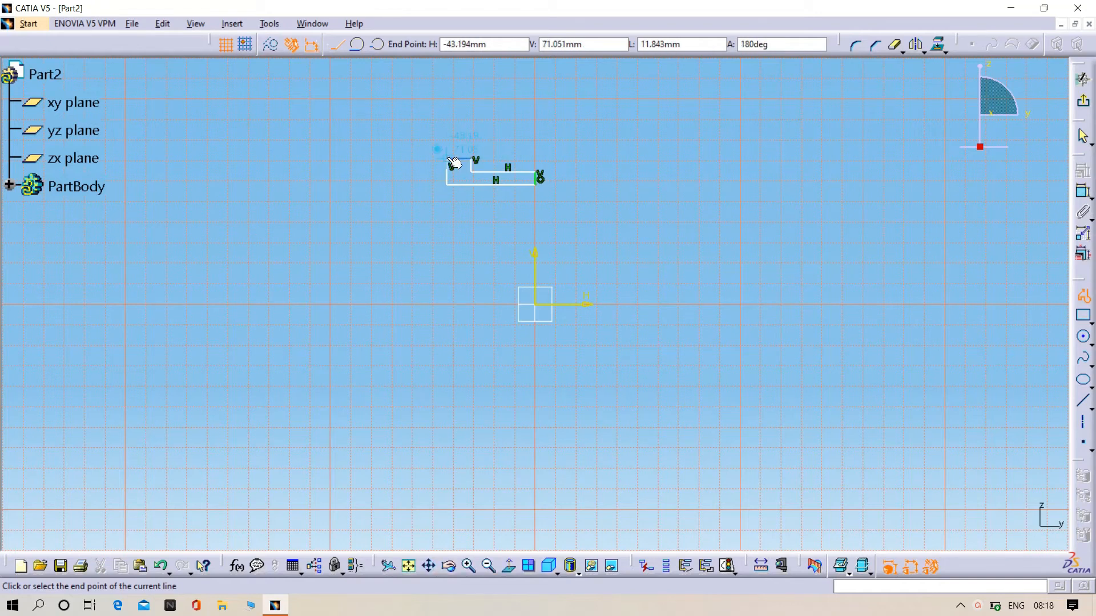
{"action": "left_click", "coordinate": [447, 158]}
Dimension the profile's overall width between its outer vertical edges and set it to 20 mm
{"action": "left_click", "coordinate": [473, 242]}
{"action": "left_click", "coordinate": [467, 258]}
{"action": "middle_click_drag", "start_coordinate": [472, 225], "coordinate": [466, 200]}
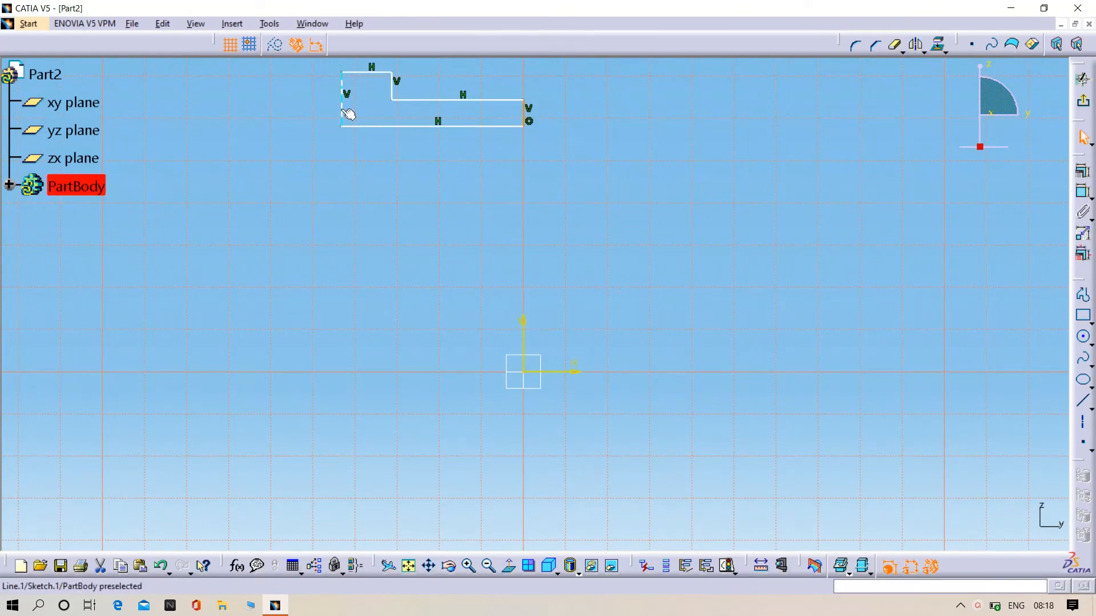
{"action": "left_click", "coordinate": [1086, 195]}
{"action": "left_click", "coordinate": [529, 118]}
{"action": "left_click", "coordinate": [423, 156]}
{"action": "double_click", "coordinate": [423, 156]}
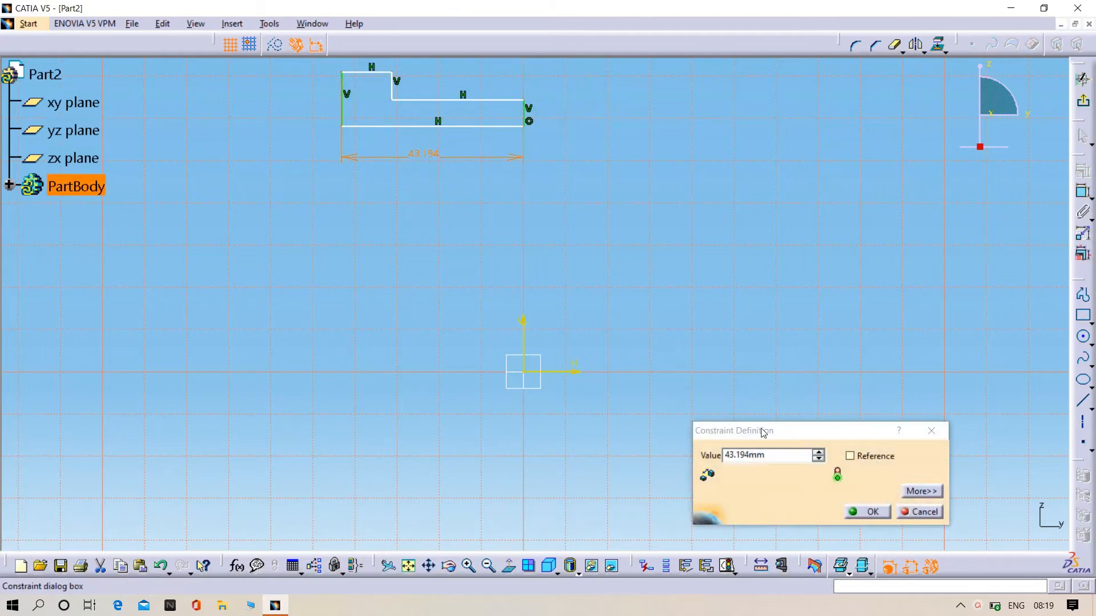
{"action": "type", "text": "2"}
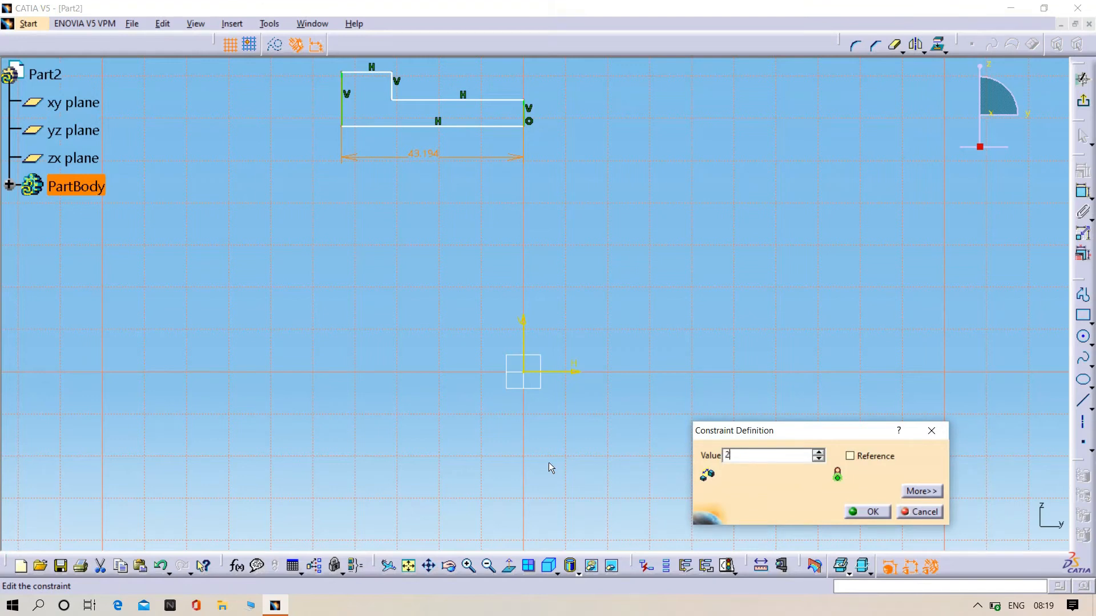
{"action": "type", "text": "0mm"}
{"action": "key", "text": "Return"}
Dimension the distance from the inner vertical step edge to the edge on the vertical axis and set it to 17 mm
{"action": "mouse_move", "coordinate": [462, 187]}
{"action": "middle_mouse_down"}
{"action": "mouse_move", "coordinate": [414, 303]}
{"action": "mouse_move", "coordinate": [420, 252]}
{"action": "middle_mouse_up"}
{"action": "left_click", "coordinate": [414, 303]}
{"action": "left_click", "coordinate": [1083, 191]}
{"action": "left_click", "coordinate": [439, 175]}
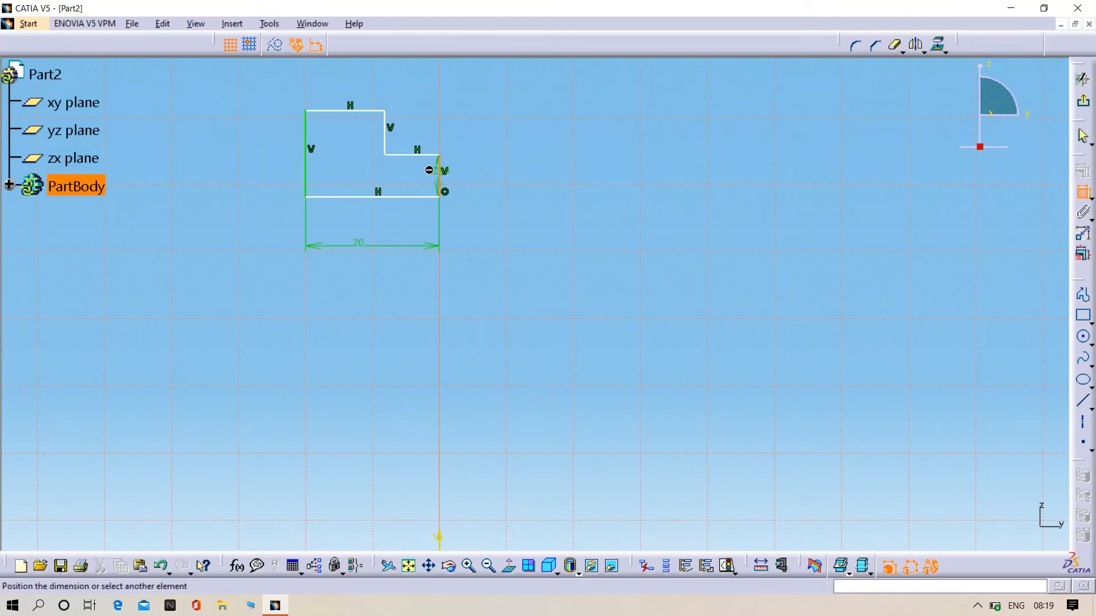
{"action": "left_click", "coordinate": [384, 136]}
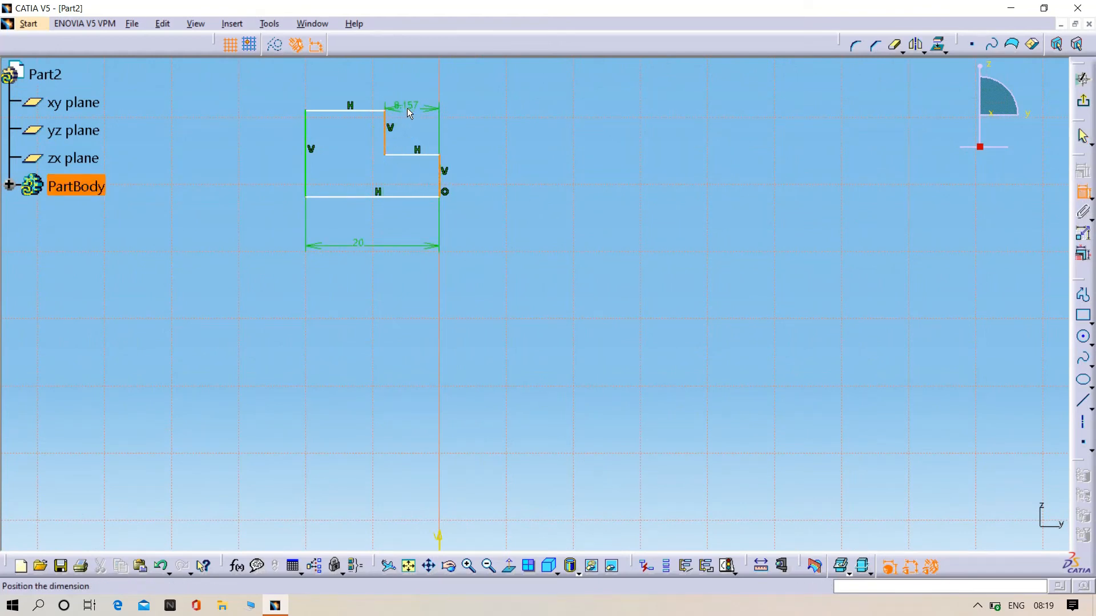
{"action": "left_click", "coordinate": [407, 108]}
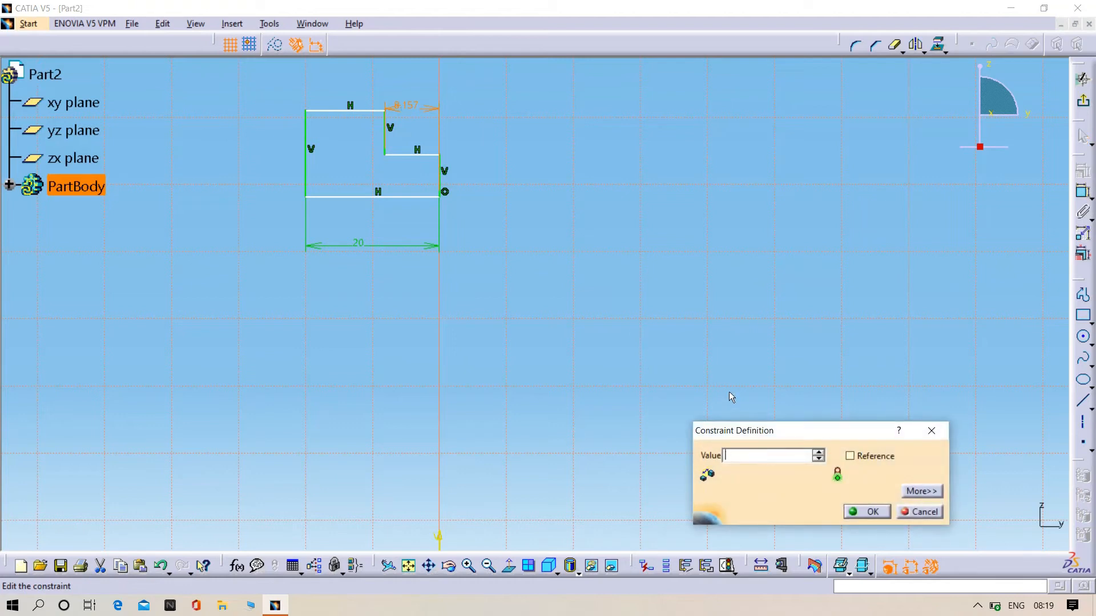
{"action": "key", "text": "Return"}
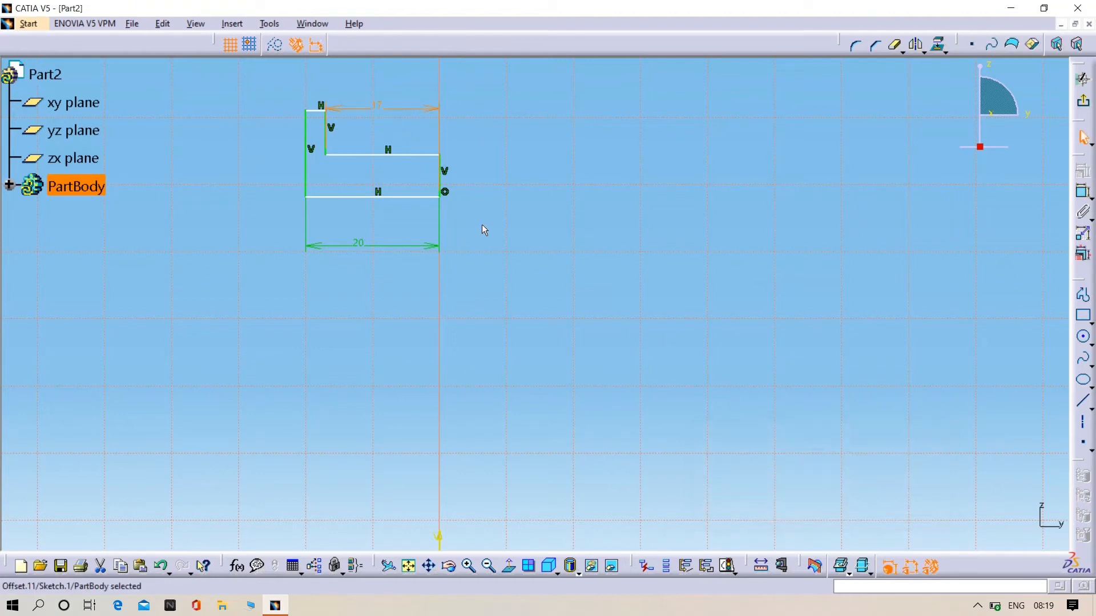
Dimension the short vertical edge on the axis and set the horizontal leg's thickness to 4 mm
{"action": "scroll", "coordinate": [362, 332], "scroll_direction": "down", "scroll_amount": 1}
{"action": "mouse_move", "coordinate": [353, 332]}
{"action": "middle_mouse_down"}
{"action": "mouse_move", "coordinate": [339, 395]}
{"action": "mouse_move", "coordinate": [340, 379]}
{"action": "middle_mouse_up"}
{"action": "left_click", "coordinate": [338, 395]}
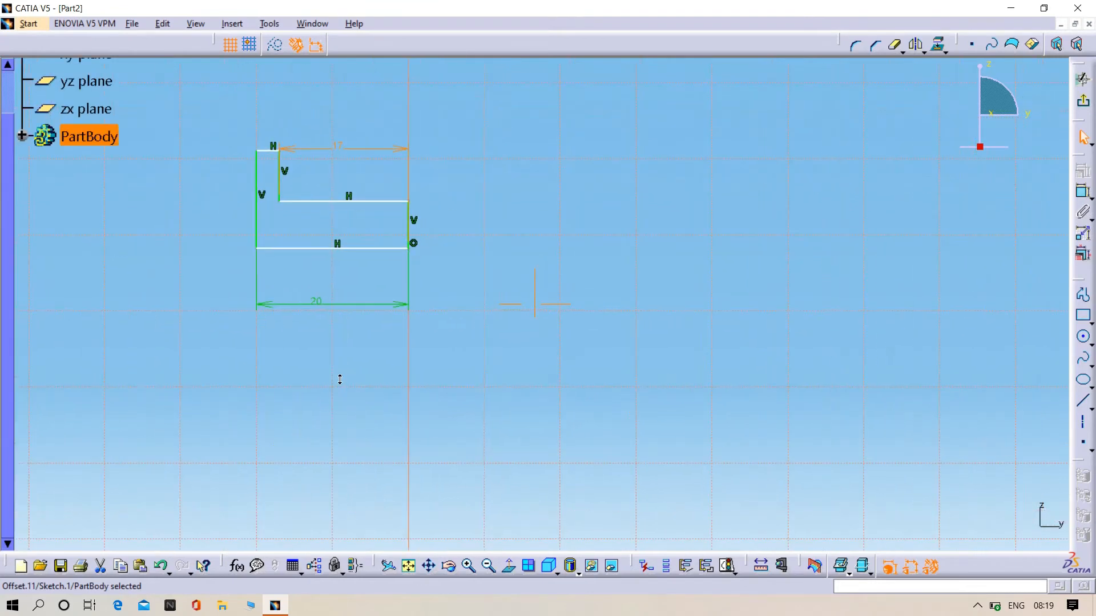
{"action": "left_click", "coordinate": [1083, 193]}
{"action": "left_click", "coordinate": [409, 226]}
{"action": "left_click", "coordinate": [441, 228]}
{"action": "double_click", "coordinate": [438, 223]}
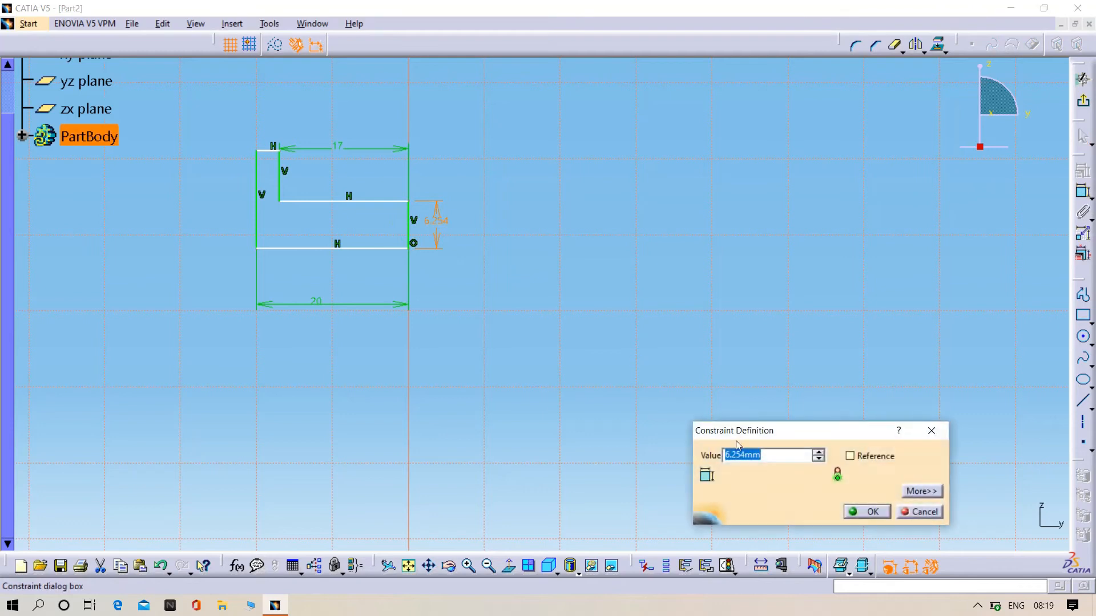
{"action": "key", "text": "BackSpace"}
{"action": "type", "text": "4"}
{"action": "key", "text": "Return"}
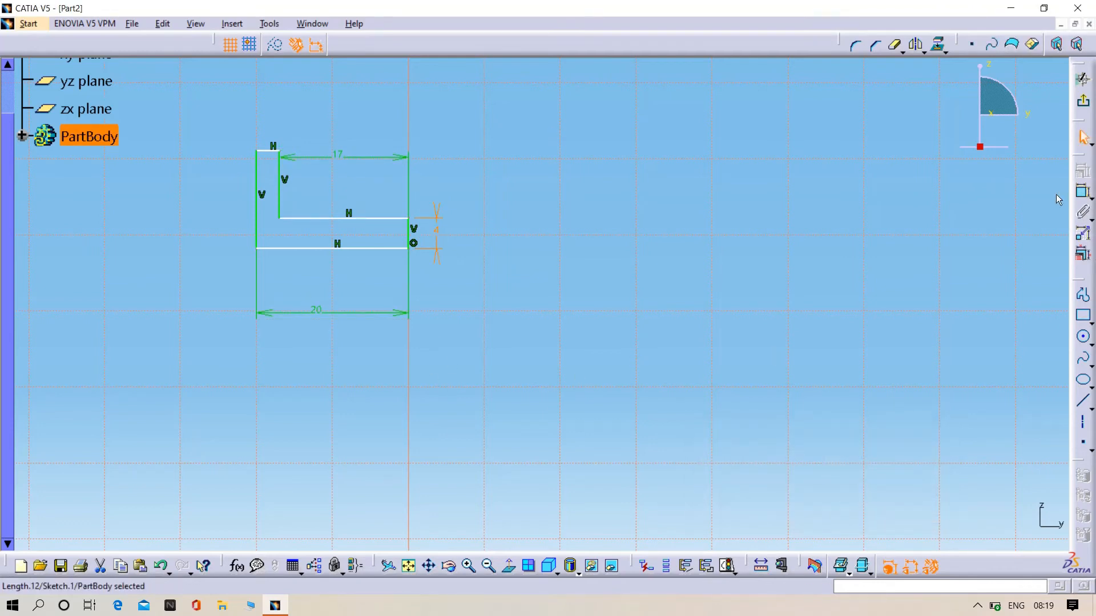
Dimension the profile's overall height between its bottom and top horizontal edges and set it to 13 mm
{"action": "left_click", "coordinate": [1084, 194]}
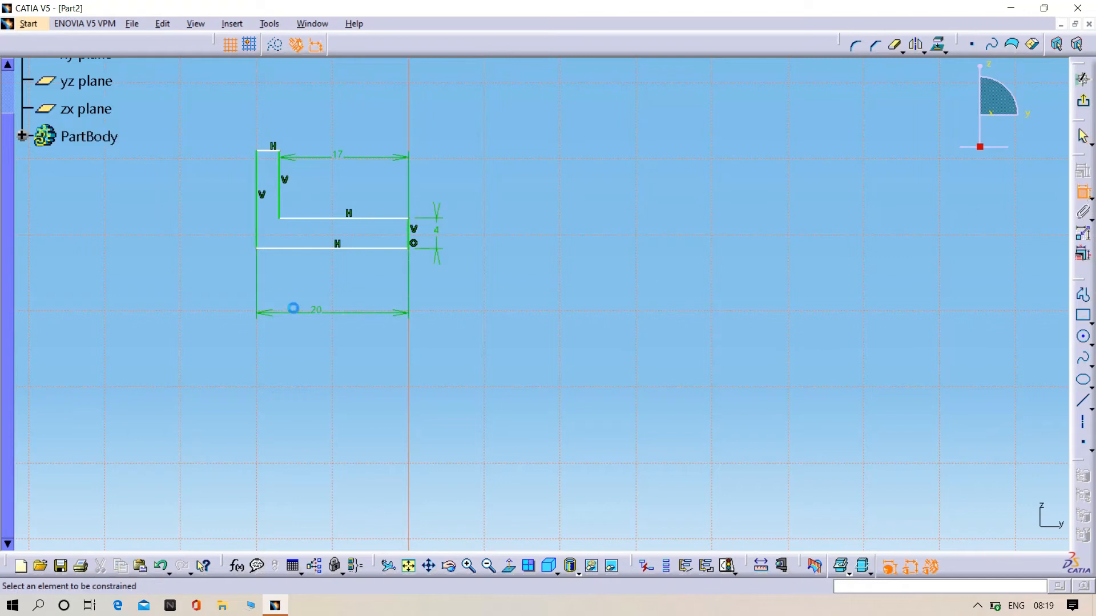
{"action": "left_click", "coordinate": [286, 248]}
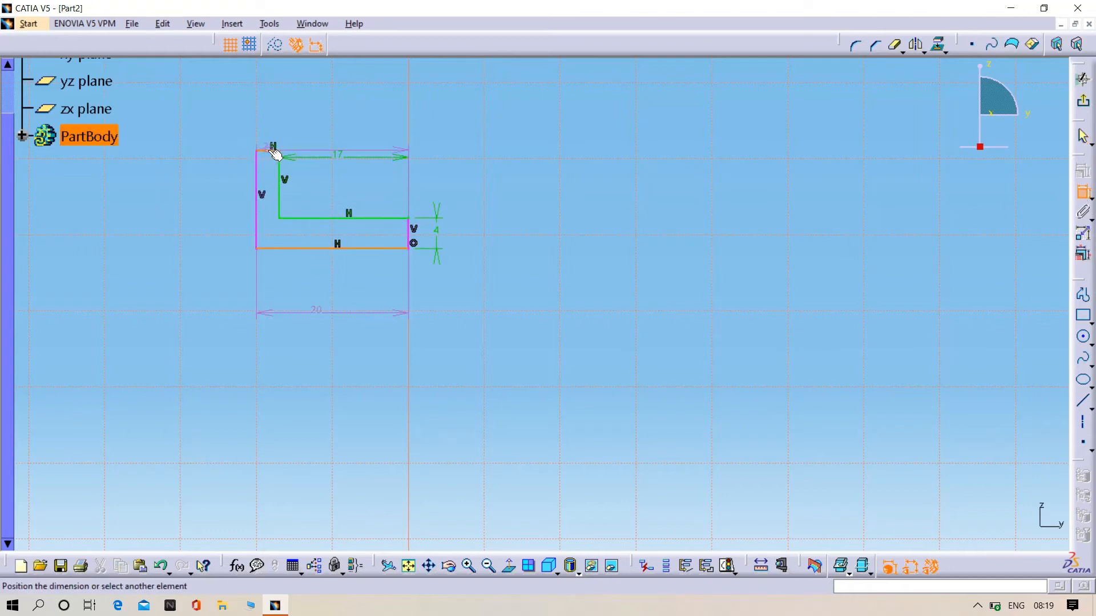
{"action": "left_click", "coordinate": [273, 151]}
{"action": "left_click", "coordinate": [179, 175]}
{"action": "double_click", "coordinate": [179, 172]}
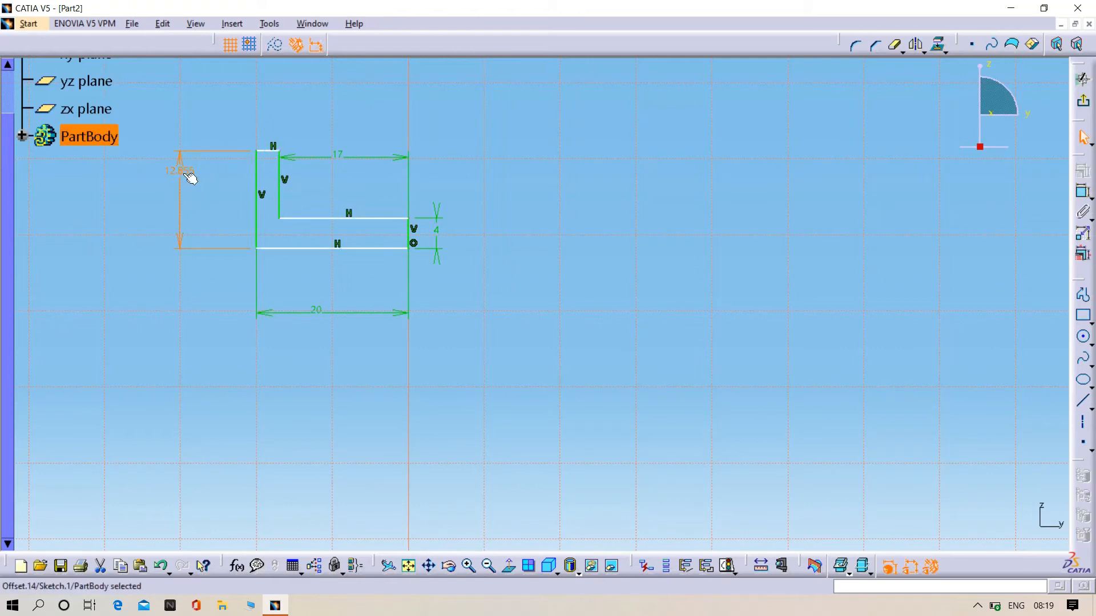
{"action": "type", "text": "13"}
{"action": "key", "text": "Return"}
Dimension the distance from the horizontal axis to the profile's bottom edge and set it to 65/2 mm
{"action": "mouse_move", "coordinate": [396, 360]}
{"action": "middle_mouse_down"}
{"action": "mouse_move", "coordinate": [492, 429]}
{"action": "mouse_move", "coordinate": [470, 386]}
{"action": "mouse_move", "coordinate": [474, 362]}
{"action": "middle_mouse_up"}
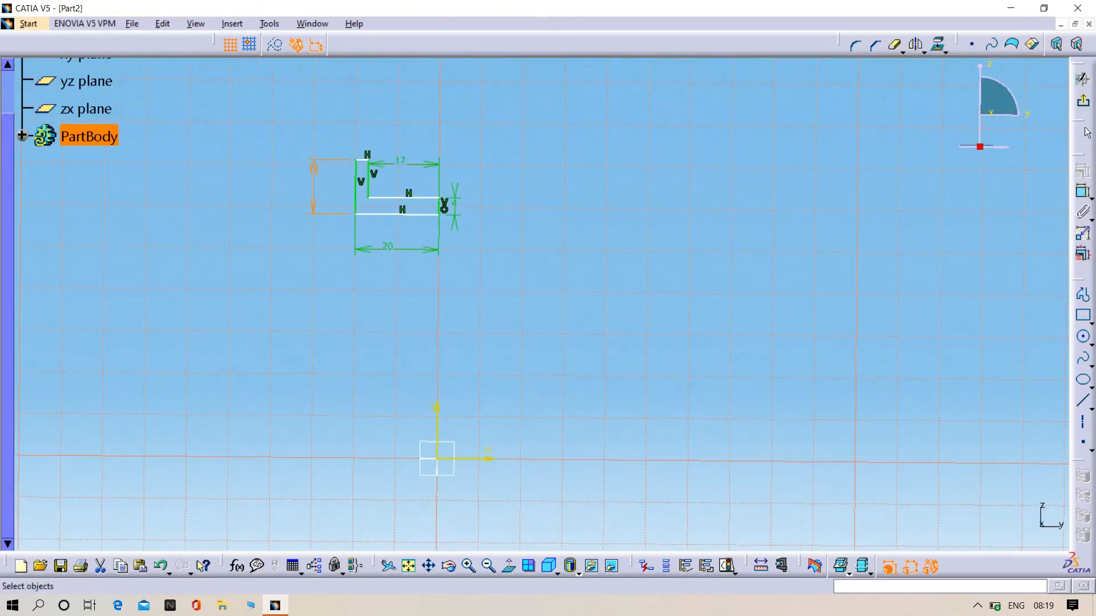
{"action": "left_click", "coordinate": [1083, 192]}
{"action": "left_click", "coordinate": [478, 461]}
{"action": "left_click", "coordinate": [414, 214]}
{"action": "left_click", "coordinate": [331, 303]}
{"action": "double_click", "coordinate": [331, 303]}
{"action": "key", "text": "BackSpace"}
{"action": "type", "text": "32.5"}
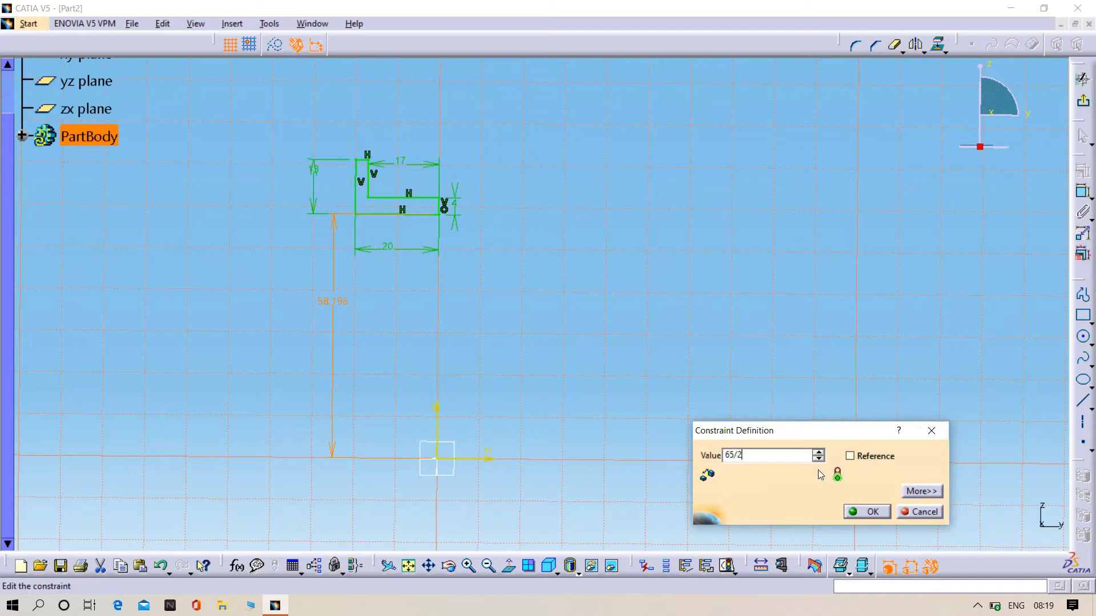
{"action": "key", "text": "Return"}
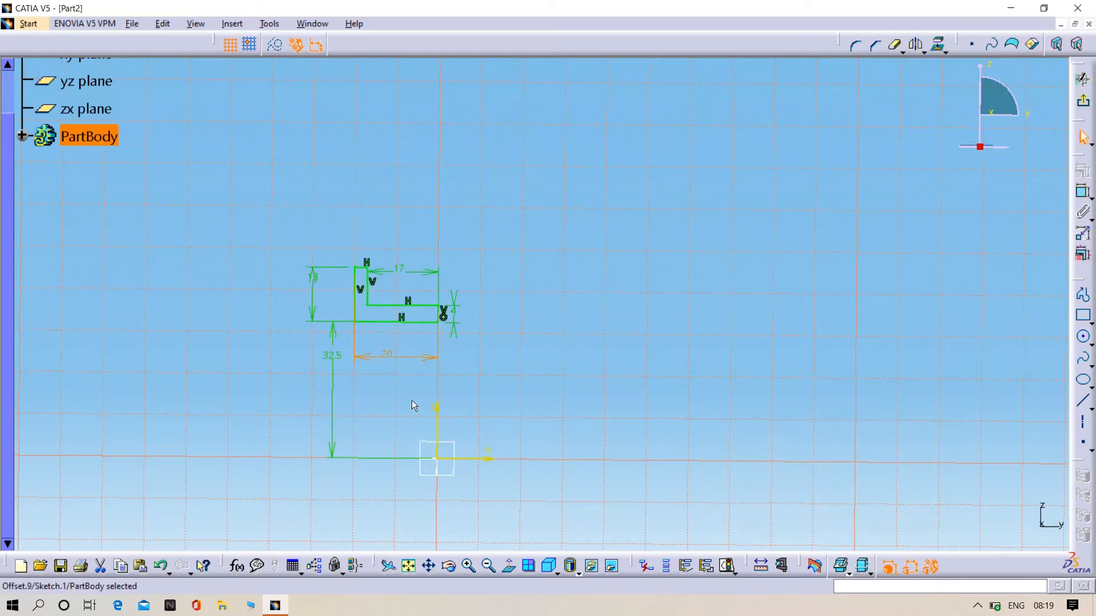
Change the bottom edge's distance from the horizontal axis to 32.5-4, giving 28.5 mm
{"action": "left_click", "coordinate": [344, 357]}
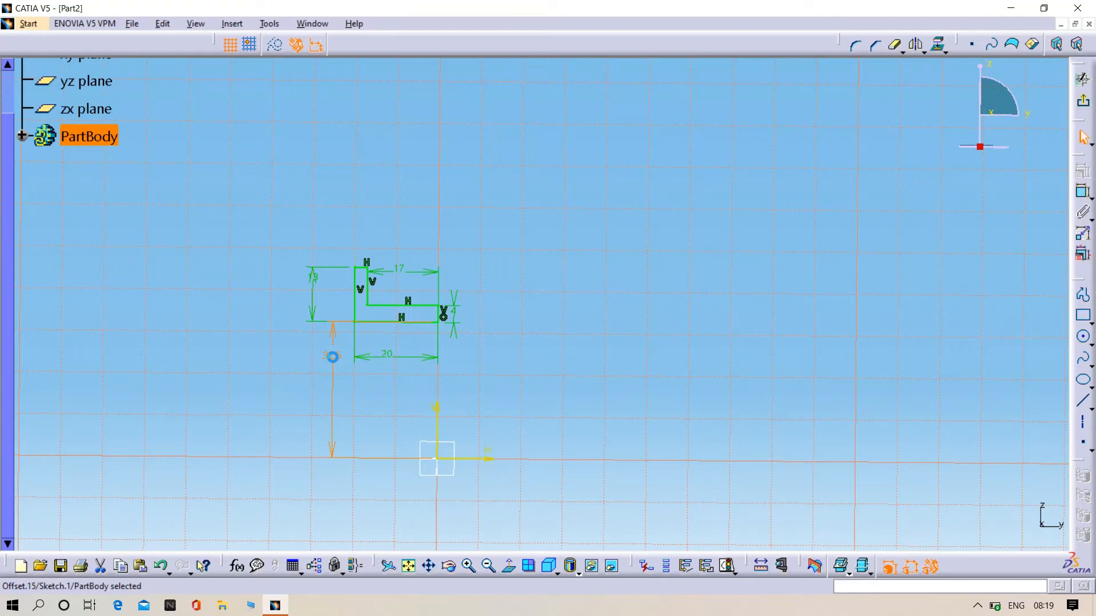
{"action": "double_click", "coordinate": [332, 356]}
{"action": "left_click", "coordinate": [773, 455]}
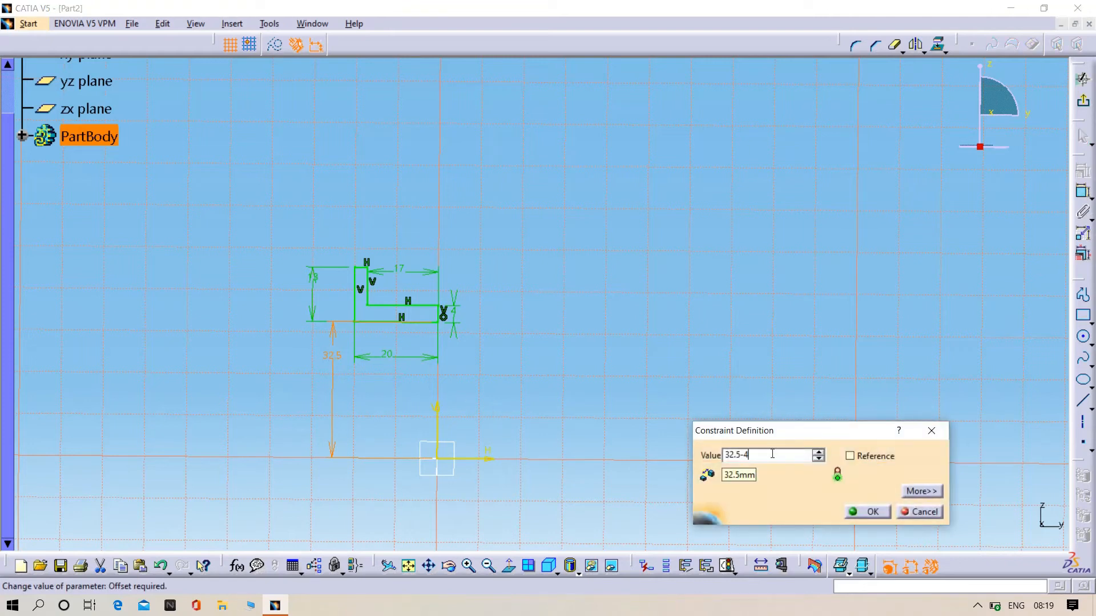
{"action": "type", "text": "-4"}
{"action": "key", "text": "Return"}
{"action": "left_click", "coordinate": [473, 402]}
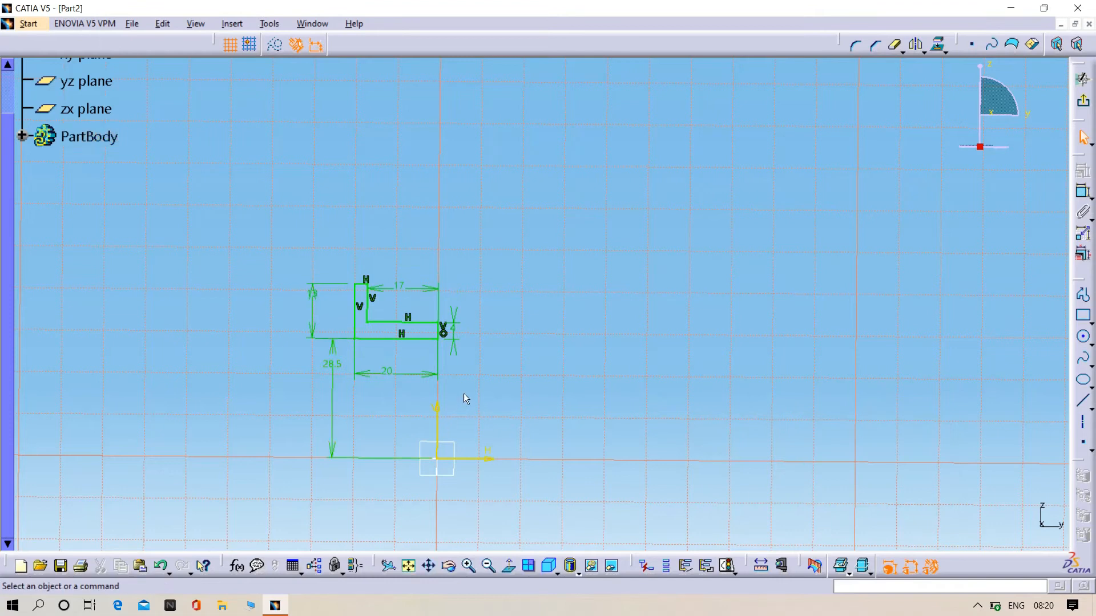
Erase the short vertical edge that closes the L-shaped profile on the vertical axis
{"action": "middle_click_drag", "start_coordinate": [453, 419], "coordinate": [456, 431]}
{"action": "left_click", "coordinate": [510, 573]}
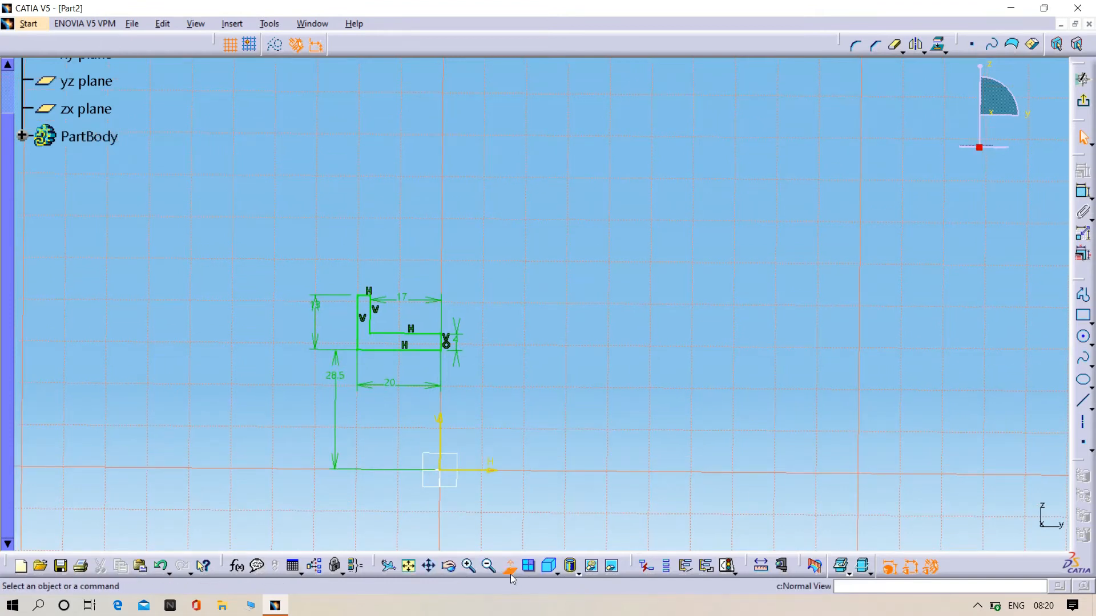
{"action": "middle_click_drag", "start_coordinate": [422, 401], "coordinate": [421, 367], "text": "ctrl"}
{"action": "left_click", "coordinate": [896, 45]}
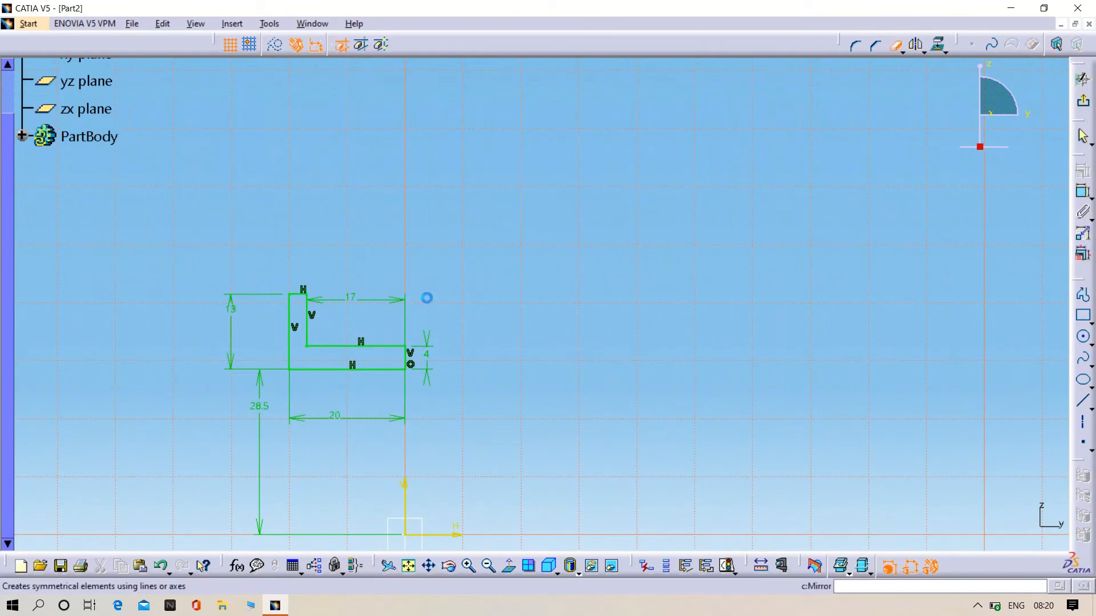
{"action": "left_click", "coordinate": [406, 356]}
{"action": "left_click", "coordinate": [575, 336]}
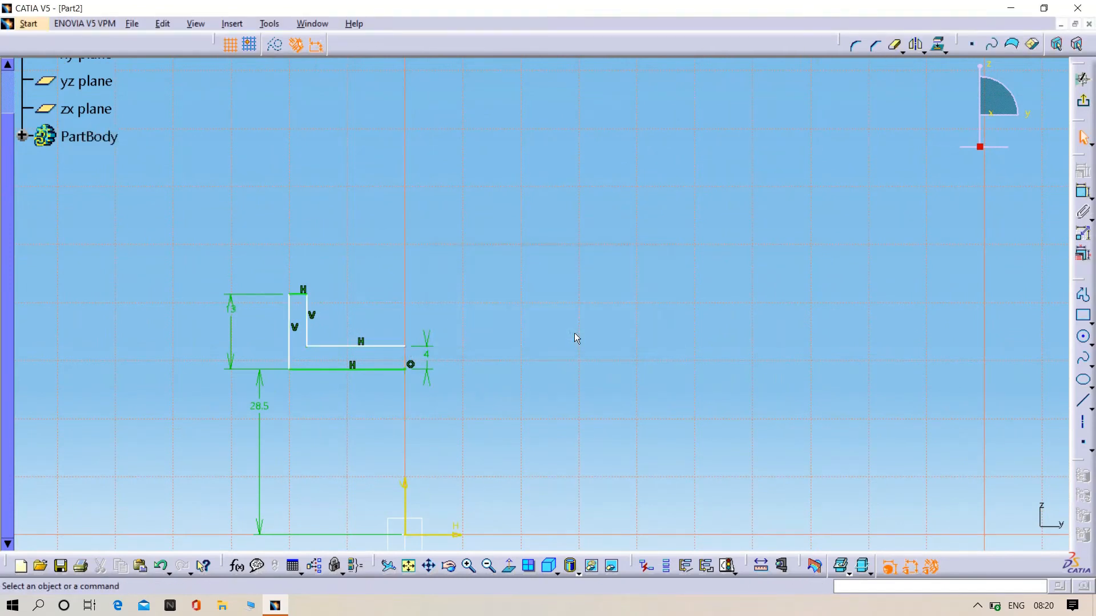
Mirror the whole L-shaped profile about the sketch's vertical axis
{"action": "left_click_drag", "start_coordinate": [223, 210], "coordinate": [484, 440]}
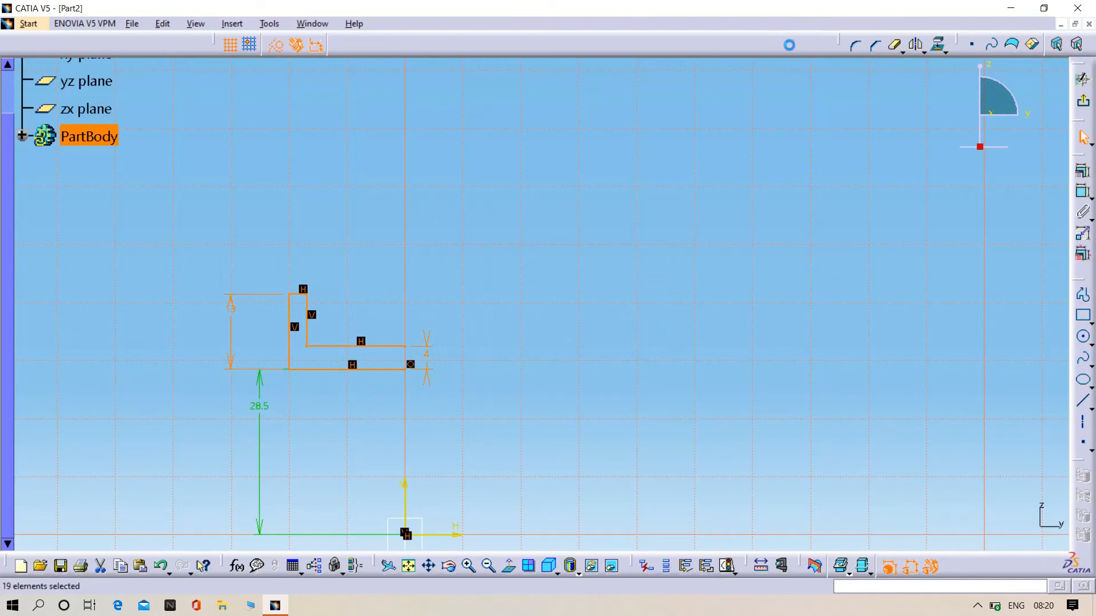
{"action": "left_click", "coordinate": [892, 47]}
{"action": "left_click", "coordinate": [915, 44]}
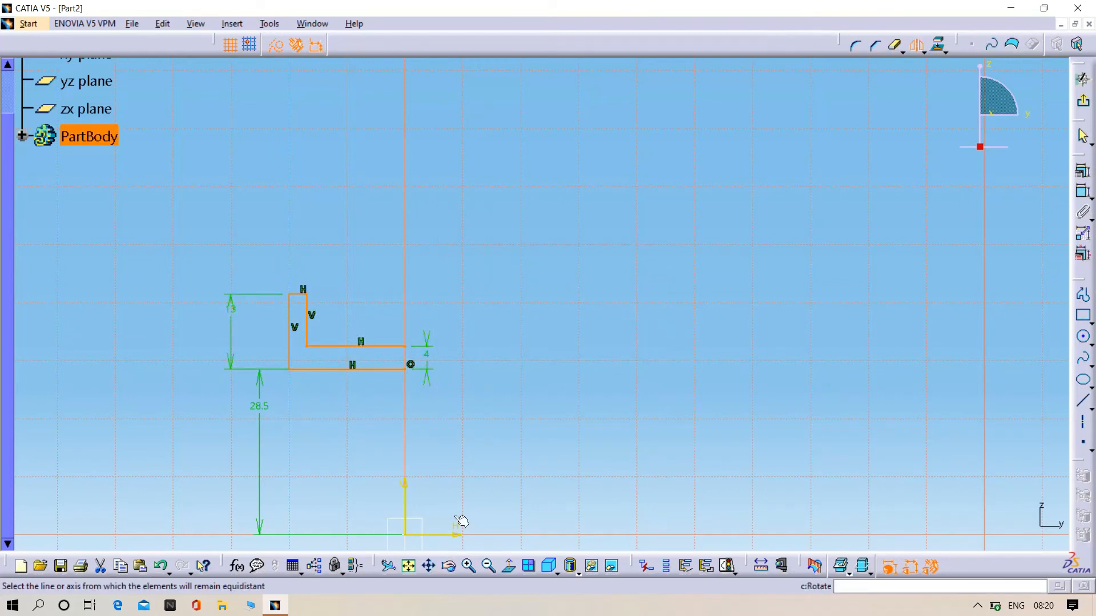
{"action": "left_click", "coordinate": [405, 491]}
Round the outer corner between the left outer vertical edge and the bottom edge with a 4 mm radius
{"action": "mouse_move", "coordinate": [328, 455]}
{"action": "middle_mouse_down"}
{"action": "mouse_move", "coordinate": [404, 314]}
{"action": "mouse_move", "coordinate": [577, 220]}
{"action": "middle_mouse_up"}
{"action": "left_click", "coordinate": [860, 47]}
{"action": "left_click", "coordinate": [861, 48]}
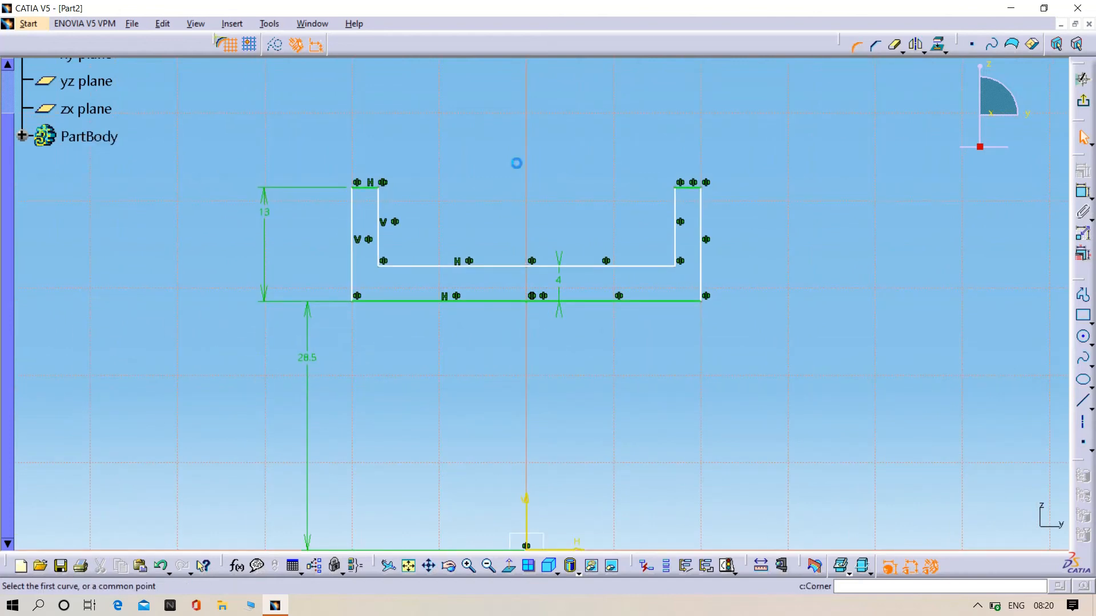
{"action": "left_click", "coordinate": [353, 277]}
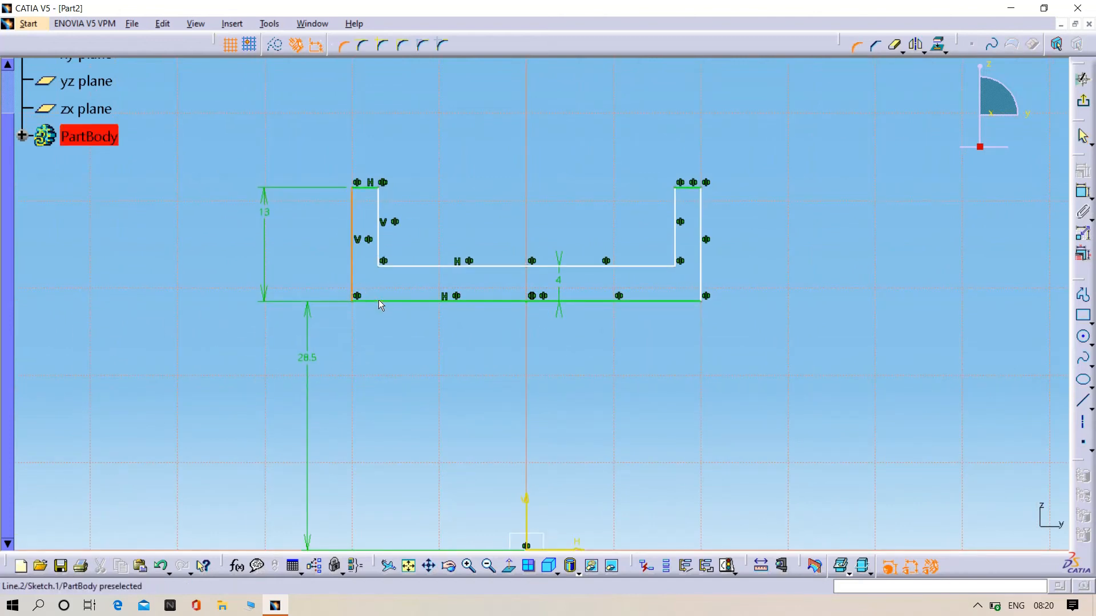
{"action": "left_click", "coordinate": [383, 301]}
{"action": "left_click", "coordinate": [374, 288]}
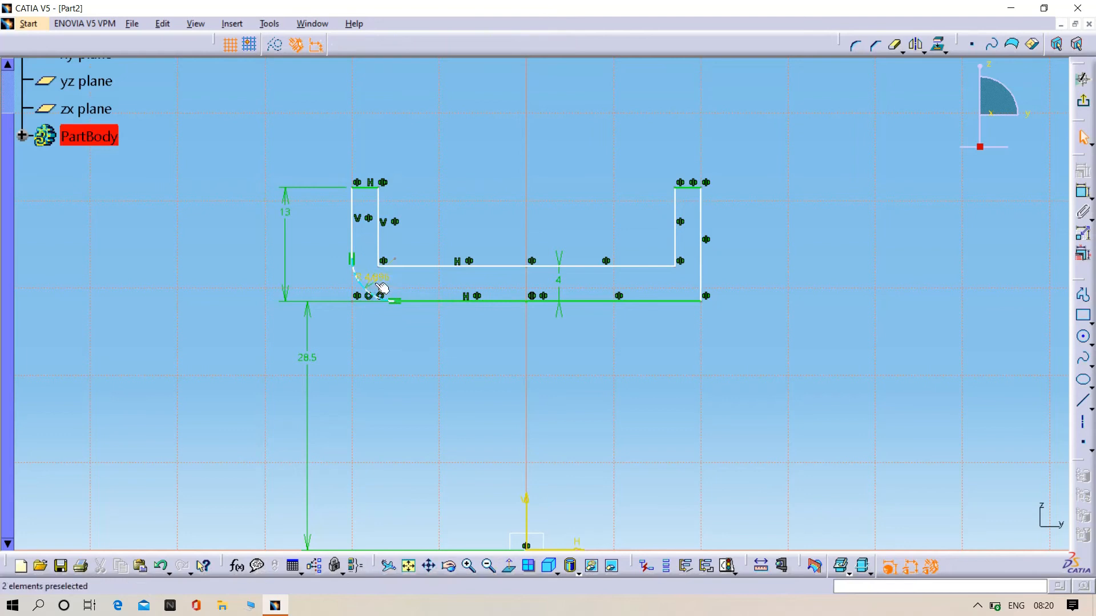
{"action": "double_click", "coordinate": [374, 279]}
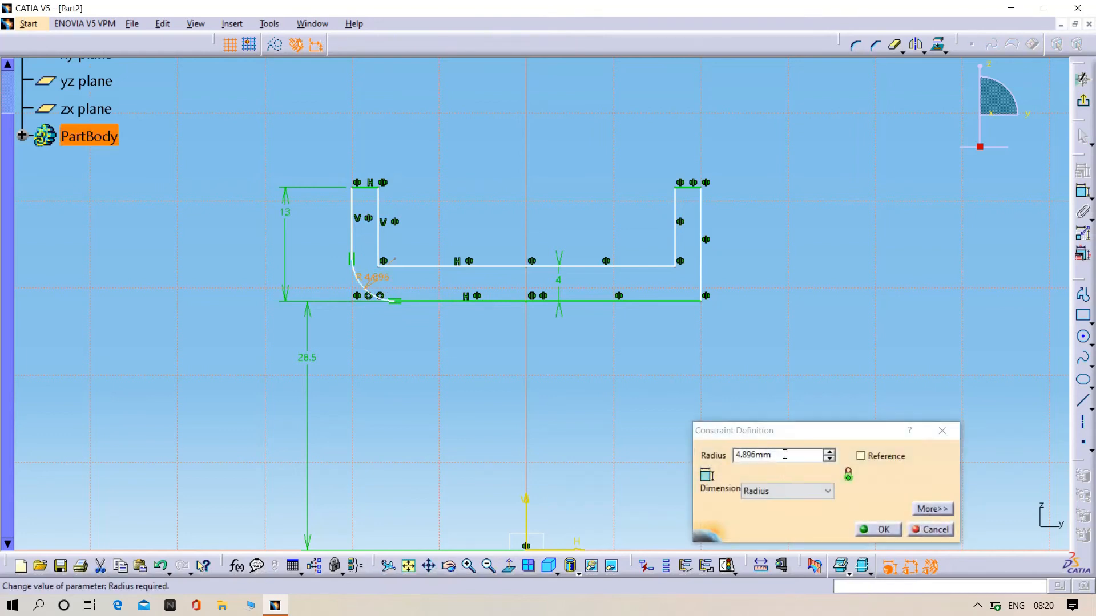
{"action": "type", "text": "4"}
{"action": "key", "text": "Return"}
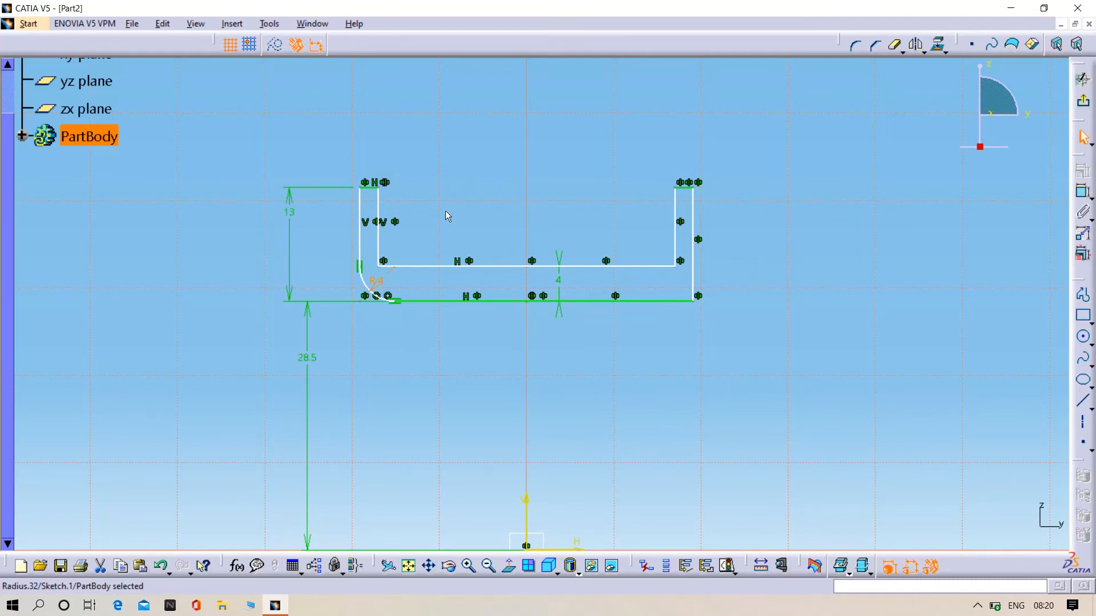
Mirror the rounded corner arc about the vertical axis onto the profile's right side
{"action": "left_click", "coordinate": [372, 291]}
{"action": "left_click", "coordinate": [916, 45]}
{"action": "middle_click_drag", "start_coordinate": [611, 399], "coordinate": [484, 471]}
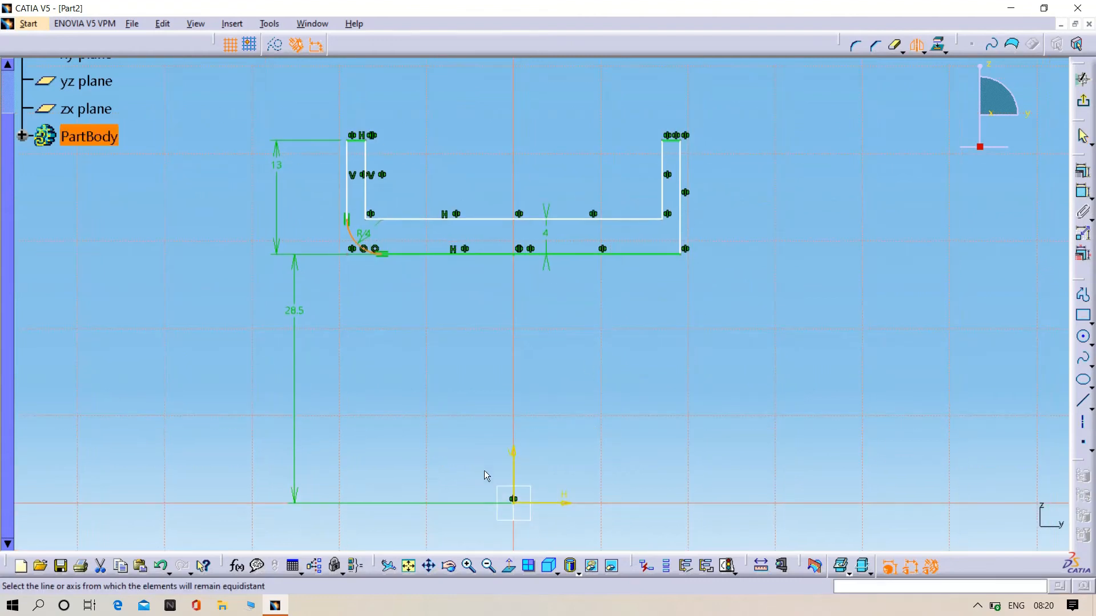
{"action": "left_click", "coordinate": [517, 459]}
Trim the leftover vertical and horizontal line ends outside the mirrored corner arc
{"action": "mouse_move", "coordinate": [588, 367]}
{"action": "middle_mouse_down"}
{"action": "mouse_move", "coordinate": [558, 392]}
{"action": "mouse_move", "coordinate": [749, 140]}
{"action": "middle_mouse_up"}
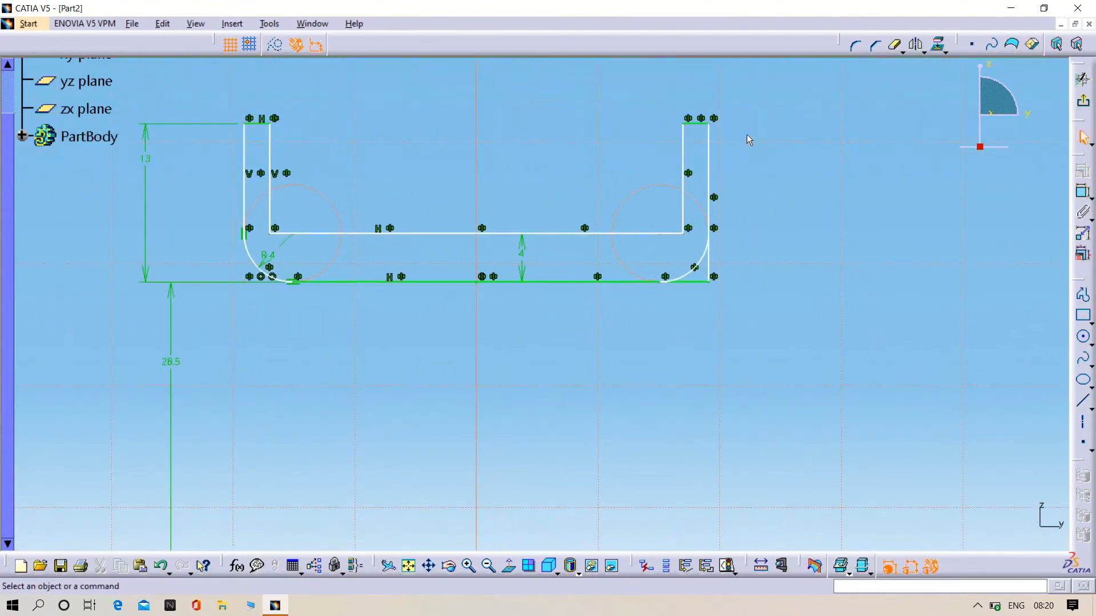
{"action": "left_click", "coordinate": [894, 45]}
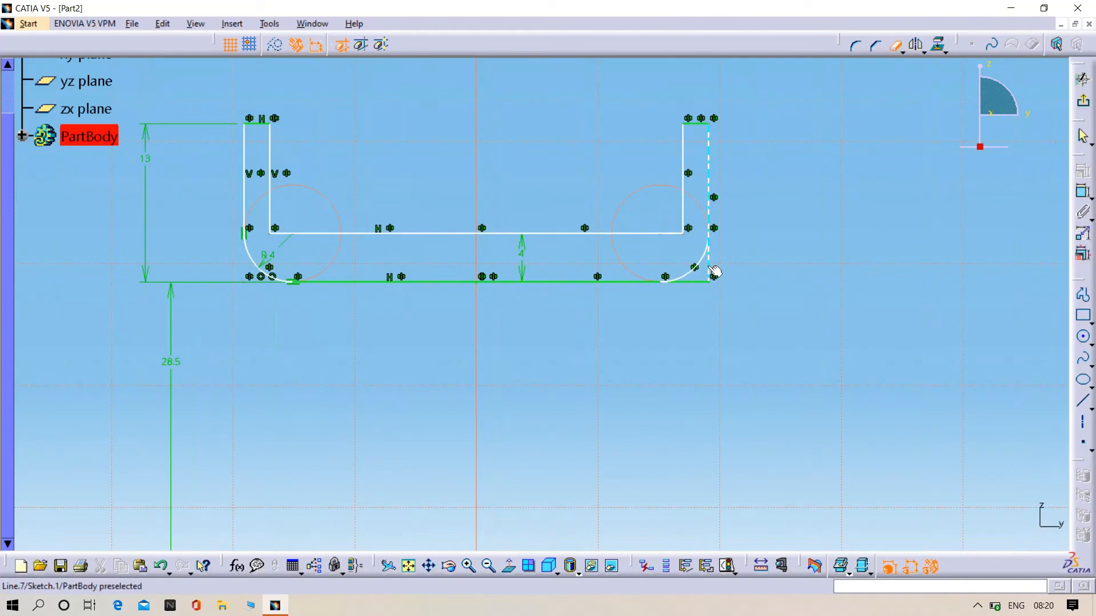
{"action": "left_click", "coordinate": [712, 269]}
{"action": "left_click", "coordinate": [896, 47]}
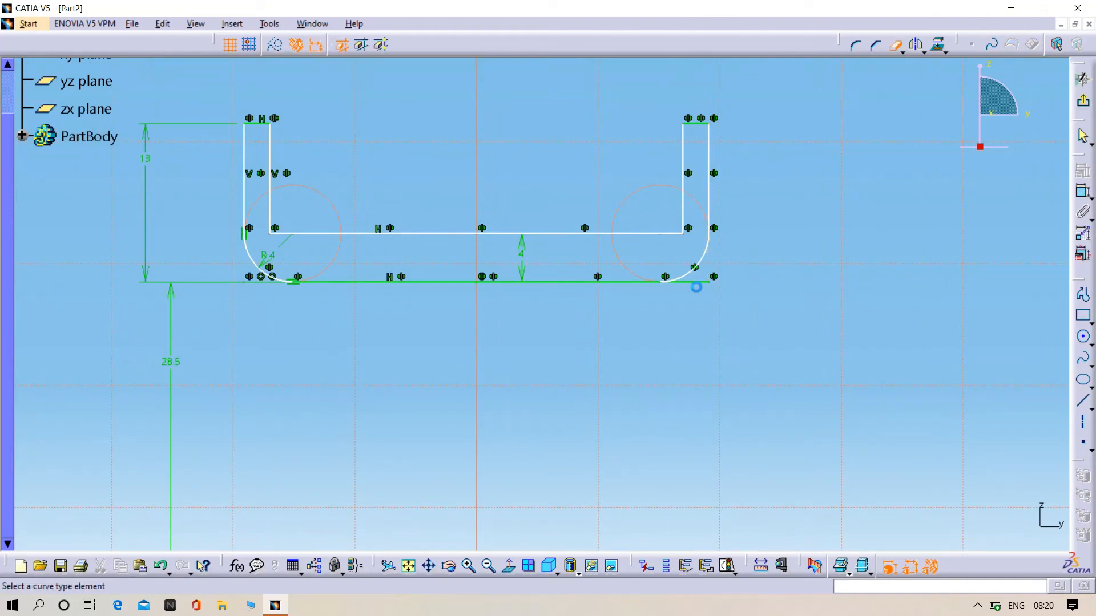
{"action": "left_click", "coordinate": [697, 283]}
Check with Sketch Analysis whether the implicit profile is closed
{"action": "middle_click_drag", "start_coordinate": [670, 316], "coordinate": [676, 327]}
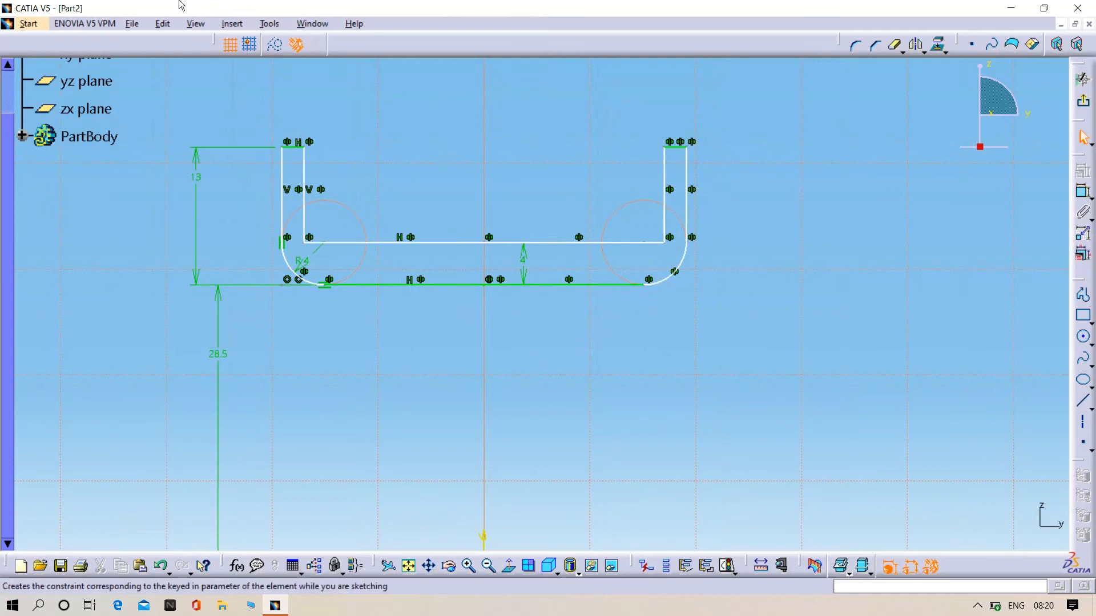
{"action": "left_click", "coordinate": [268, 24]}
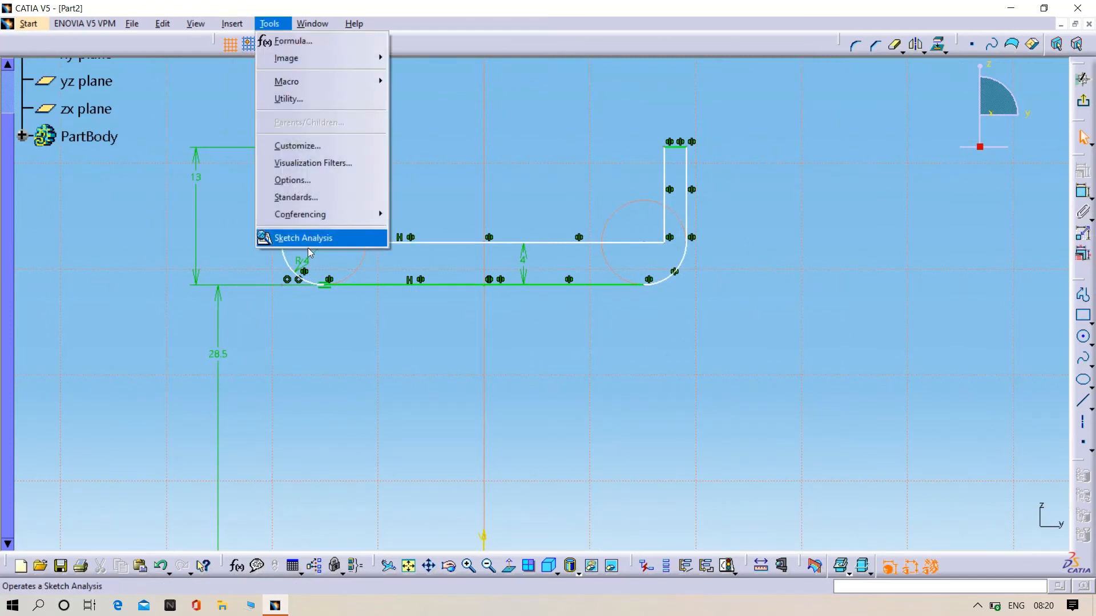
{"action": "left_click", "coordinate": [307, 238]}
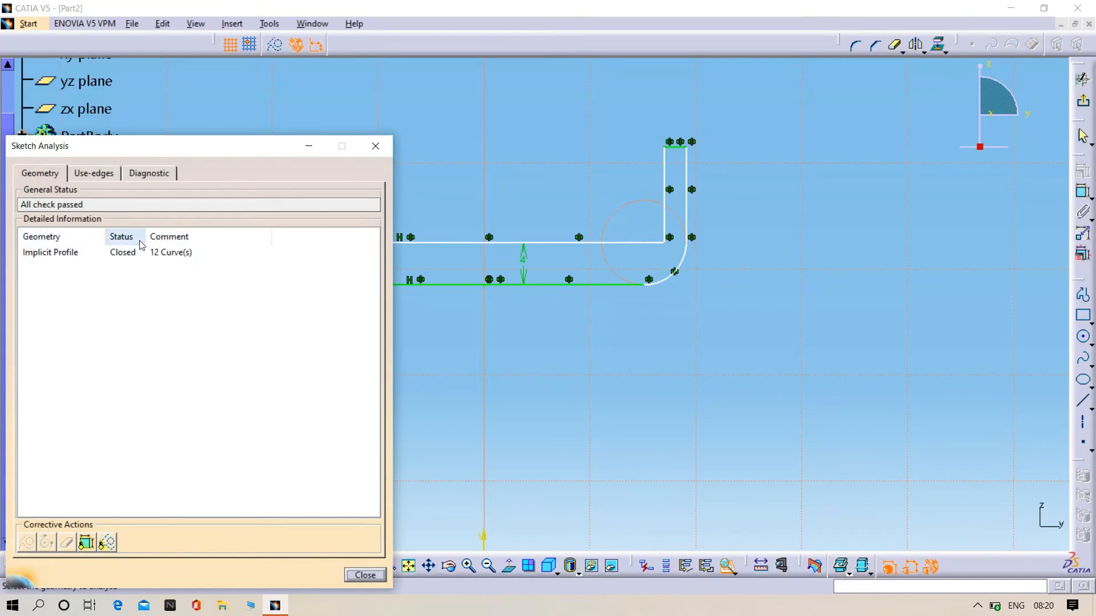
{"action": "left_click", "coordinate": [141, 252]}
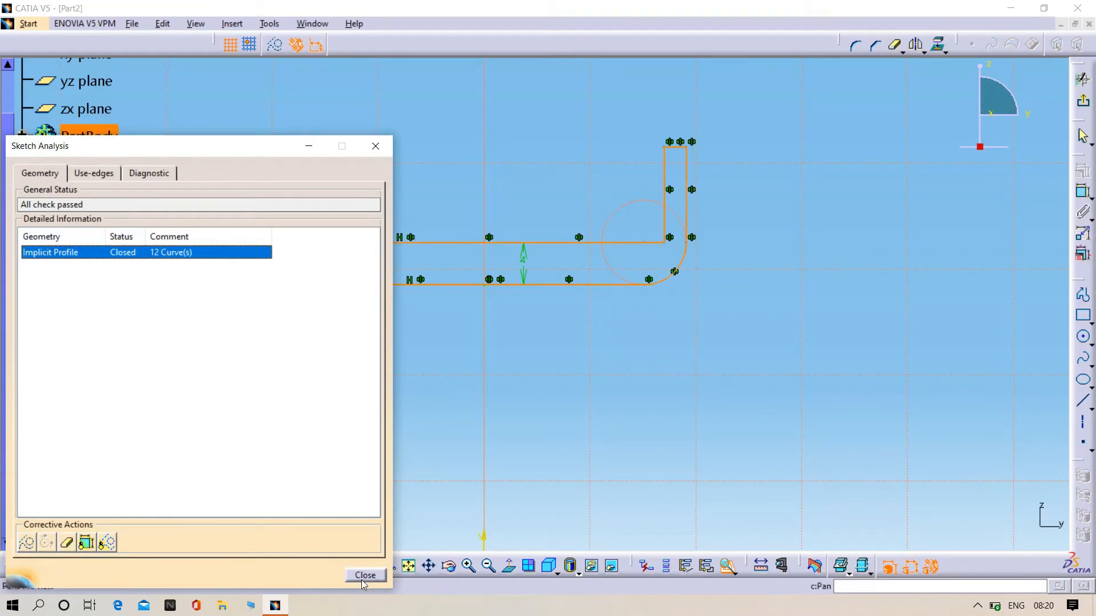
{"action": "left_click", "coordinate": [364, 576]}
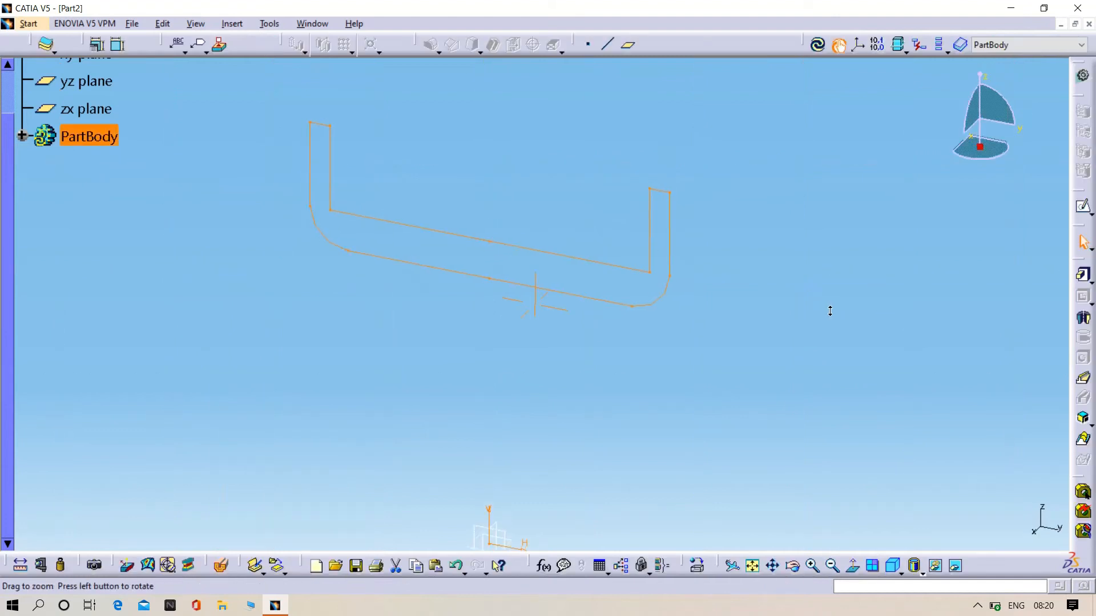
Exit the sketch and revolve the profile 360° about the sketch's horizontal axis with Shaft
{"action": "left_click", "coordinate": [1083, 318]}
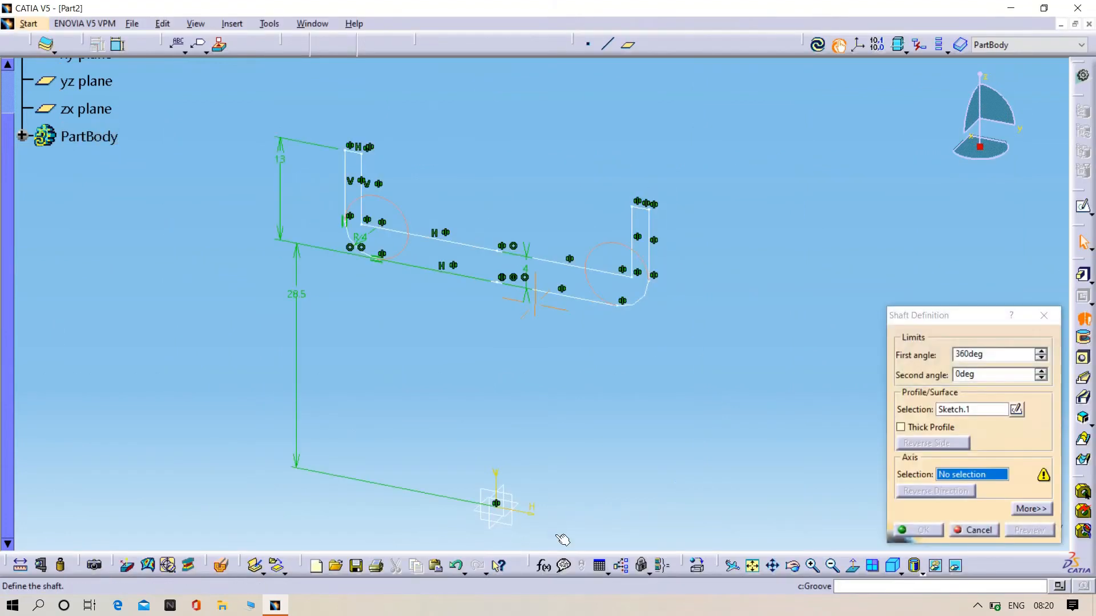
{"action": "left_click", "coordinate": [496, 384]}
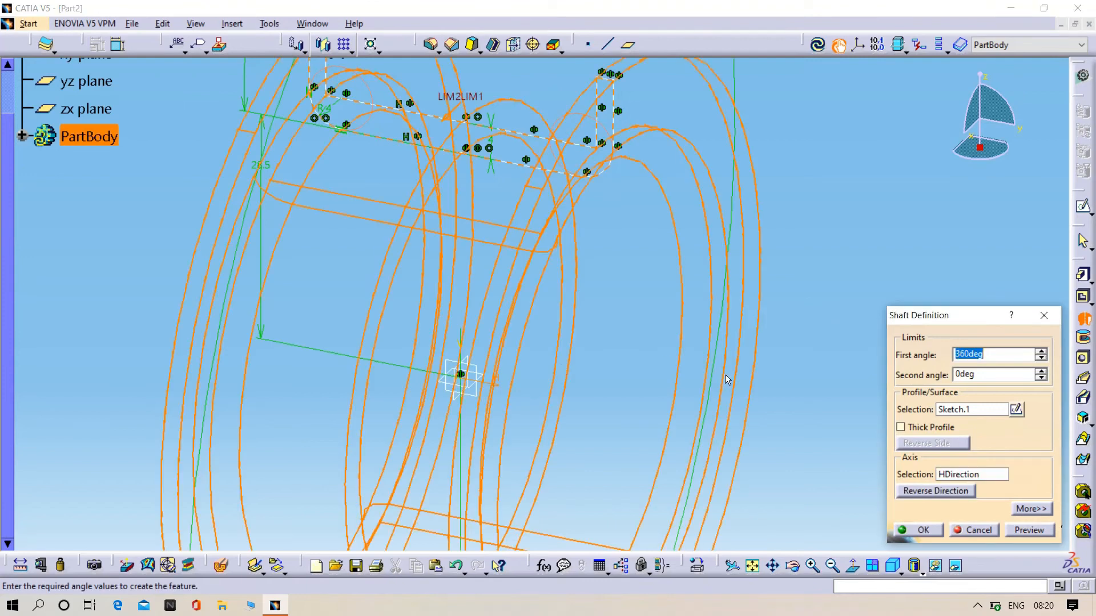
{"action": "left_click", "coordinate": [1027, 529]}
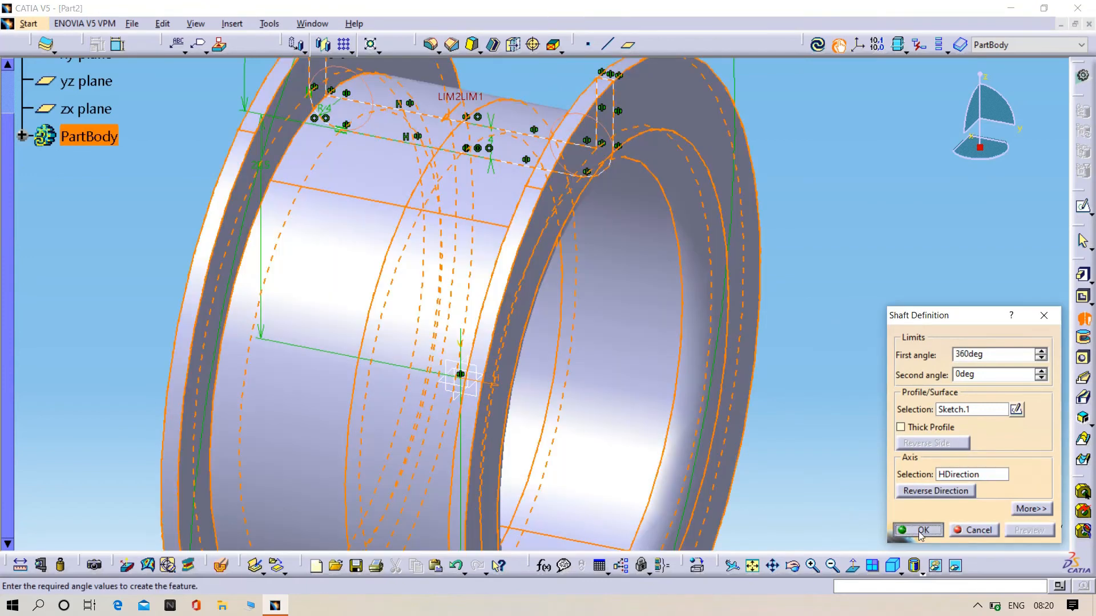
{"action": "left_click", "coordinate": [920, 531]}
Create a plane offset 19 mm from the zx plane in the reversed direction, just inside the rim's outer flange face
{"action": "middle_click_drag", "start_coordinate": [783, 350], "coordinate": [729, 242]}
{"action": "left_click", "coordinate": [728, 242]}
{"action": "left_click", "coordinate": [883, 352]}
{"action": "middle_click_drag", "start_coordinate": [883, 353], "coordinate": [457, 400]}
{"action": "left_click", "coordinate": [441, 351]}
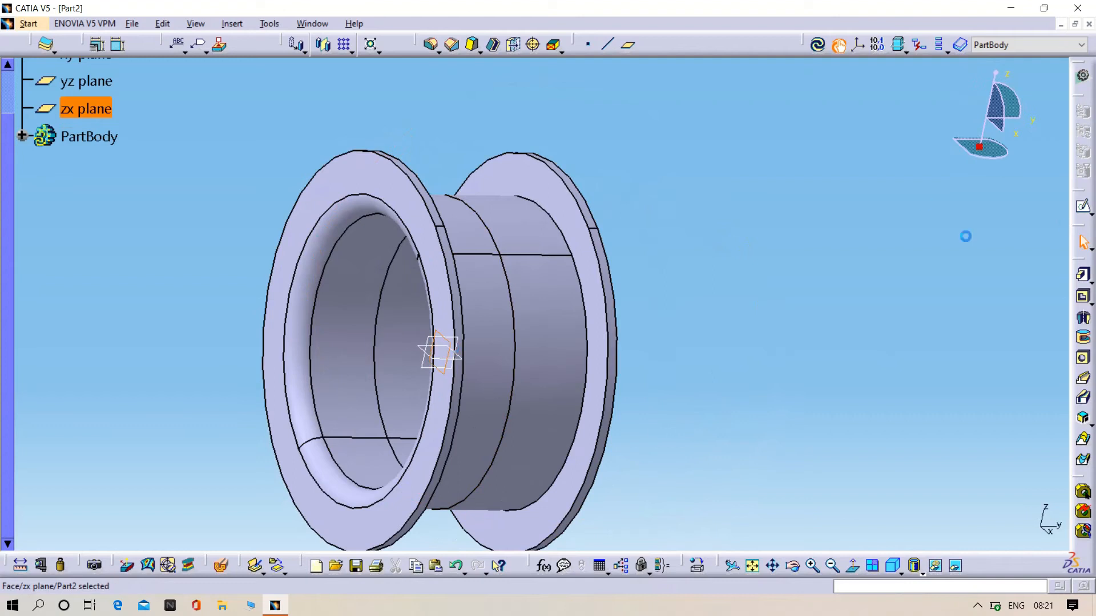
{"action": "left_click", "coordinate": [629, 47]}
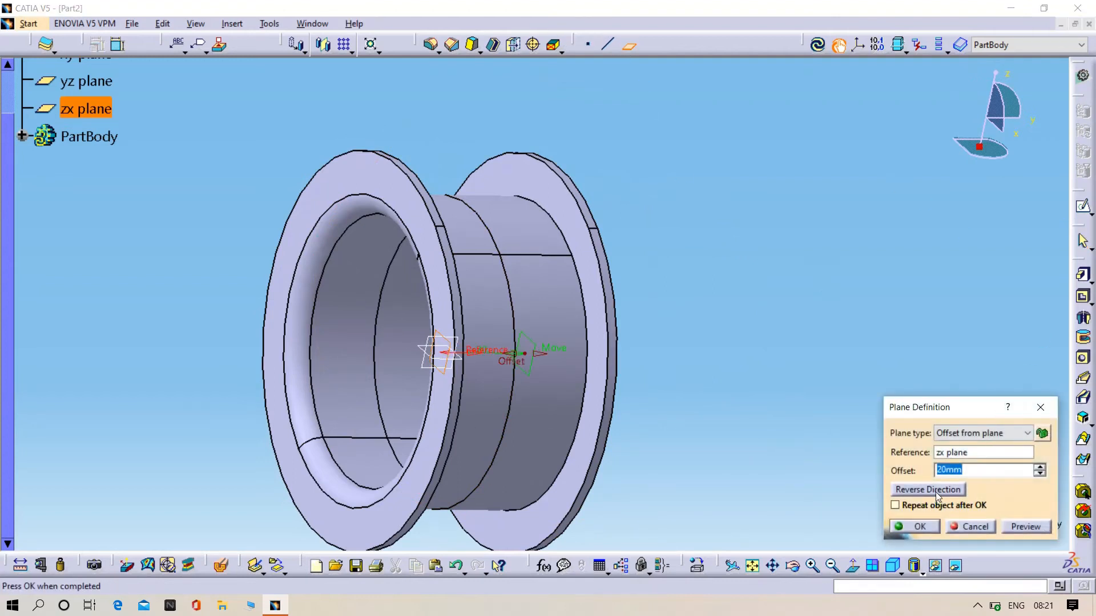
{"action": "left_click", "coordinate": [1040, 466]}
{"action": "middle_click_drag", "start_coordinate": [643, 264], "coordinate": [515, 285]}
{"action": "left_click", "coordinate": [1041, 467]}
{"action": "left_click", "coordinate": [1040, 474]}
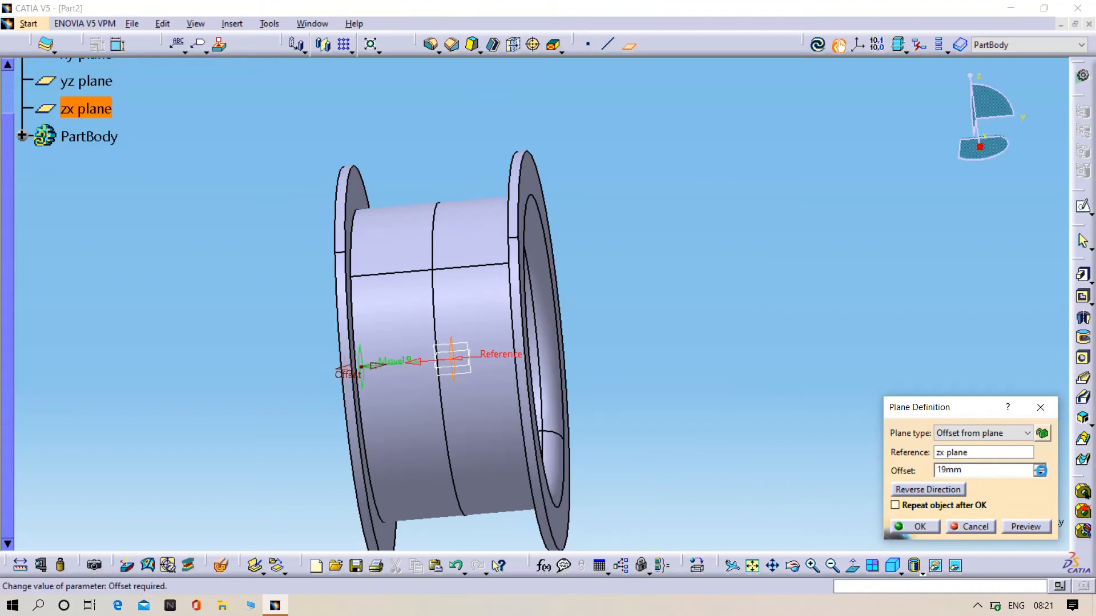
{"action": "left_click", "coordinate": [1041, 467]}
{"action": "middle_click_drag", "start_coordinate": [484, 403], "coordinate": [518, 404]}
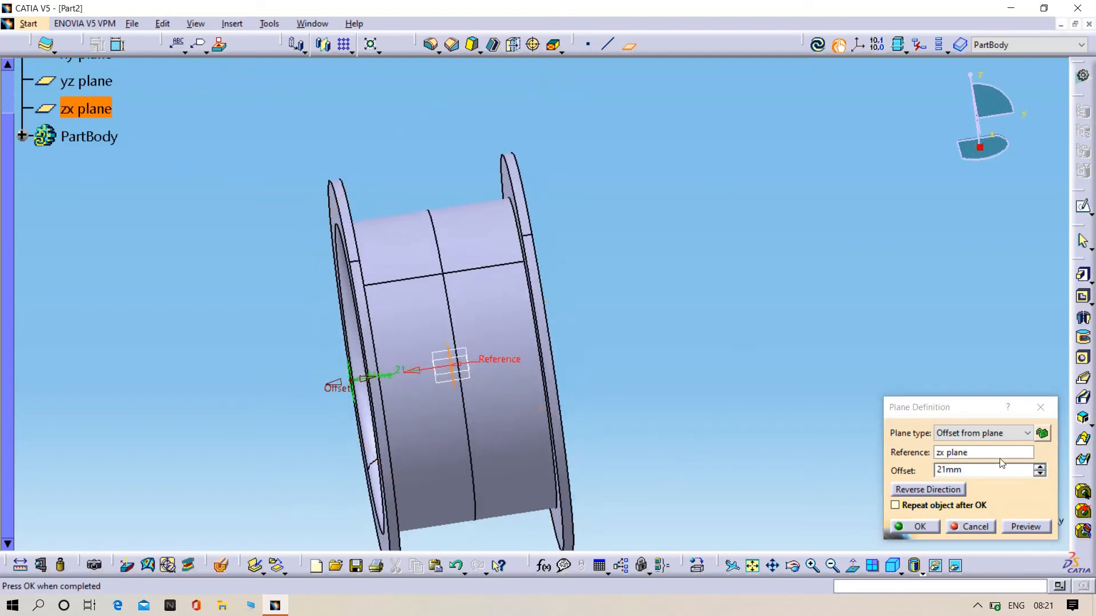
{"action": "left_click", "coordinate": [1040, 475]}
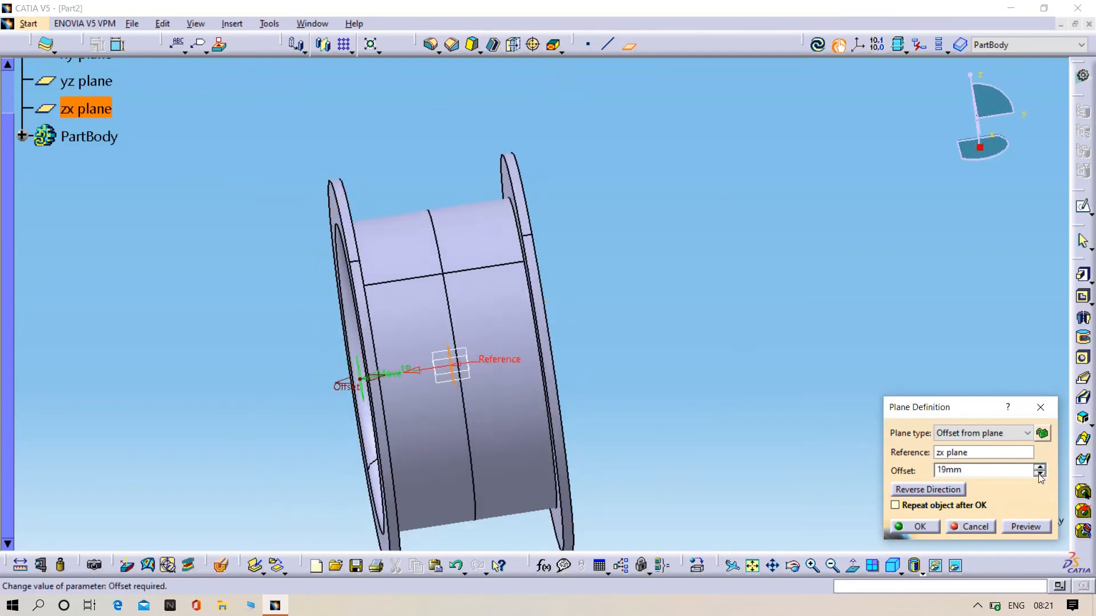
{"action": "left_click", "coordinate": [911, 528]}
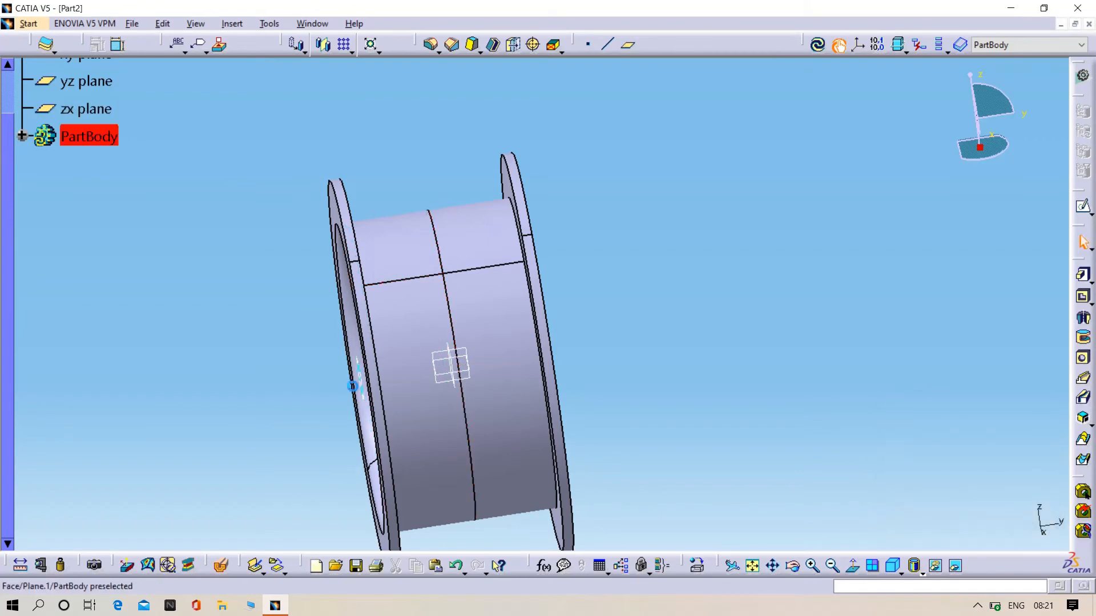
Sketch on the new offset plane a circle about 27.6 mm in diameter centred on the origin
{"action": "left_click", "coordinate": [366, 391]}
{"action": "left_click", "coordinate": [1083, 206]}
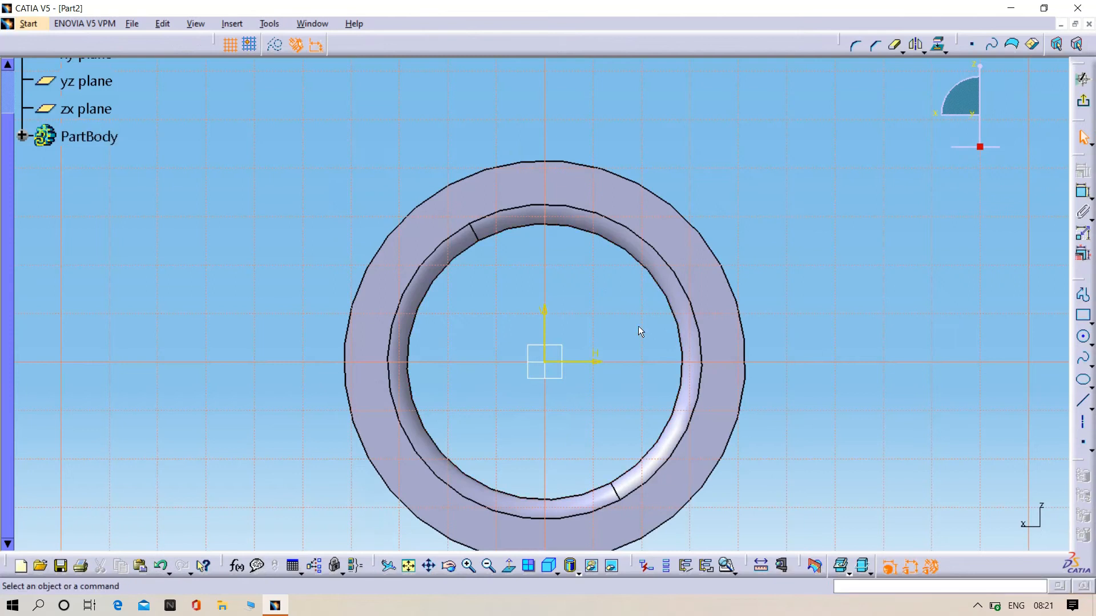
{"action": "middle_click_drag", "start_coordinate": [581, 339], "coordinate": [572, 303]}
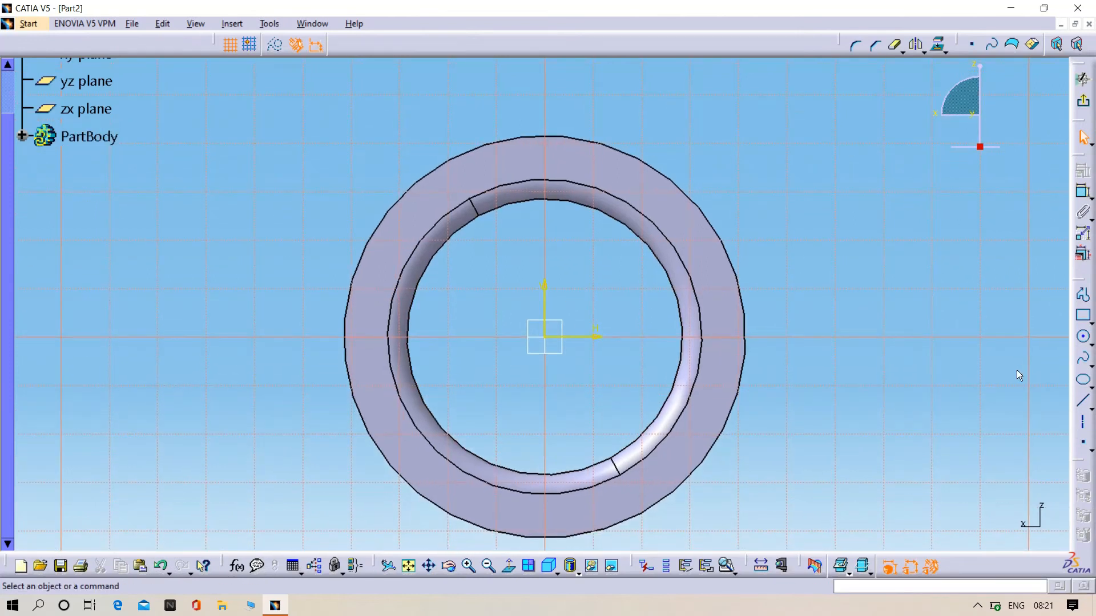
{"action": "left_click", "coordinate": [1084, 340]}
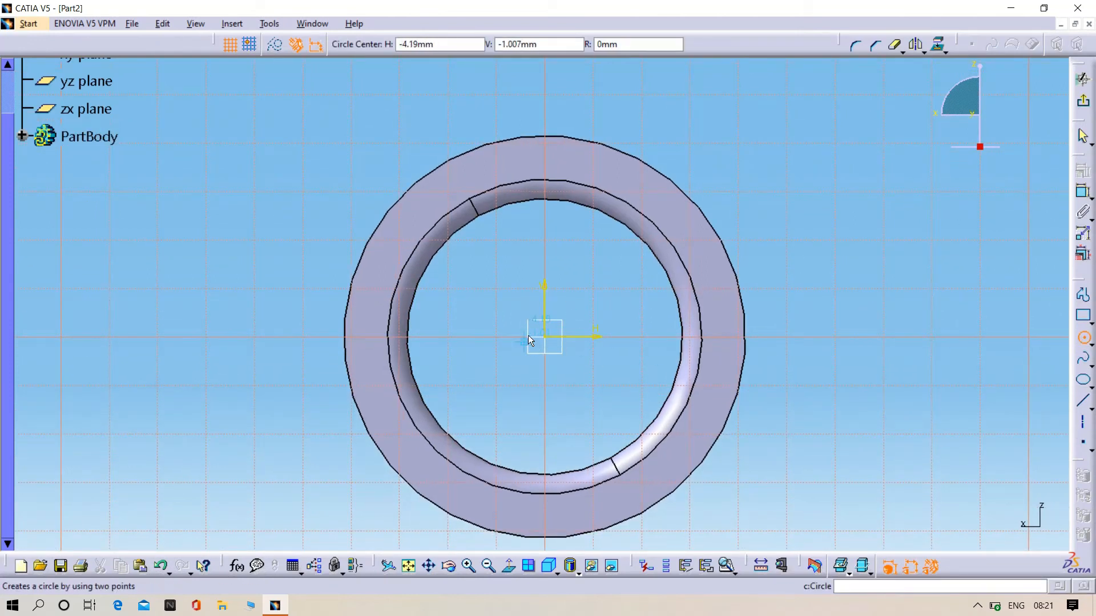
{"action": "left_click", "coordinate": [545, 336]}
{"action": "left_click", "coordinate": [567, 400]}
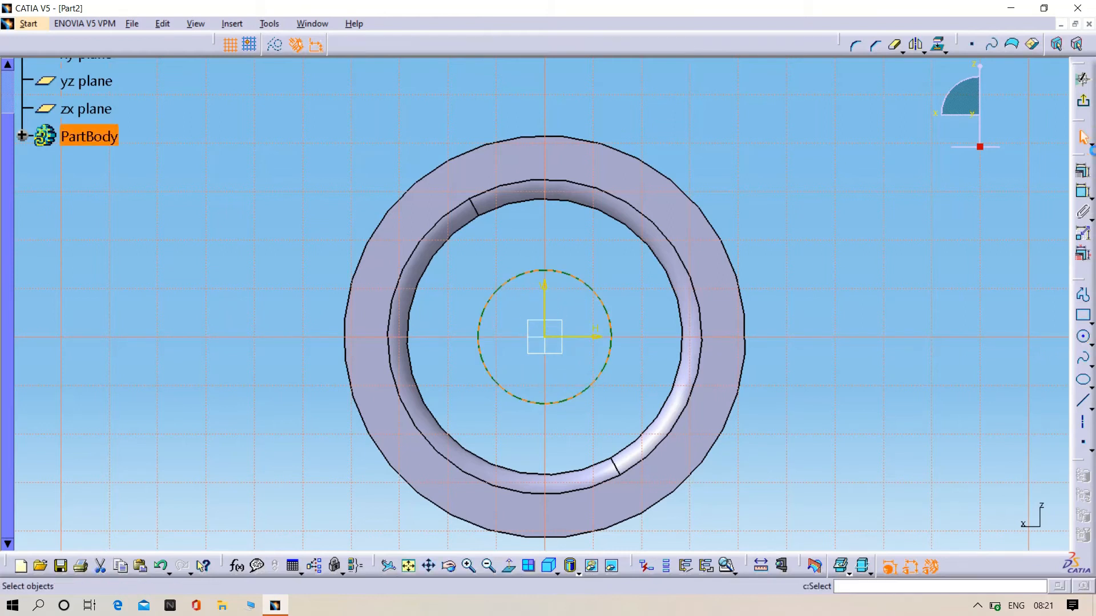
Dimension the circle's diameter and set it to 25 mm
{"action": "left_click", "coordinate": [1081, 194]}
{"action": "left_click", "coordinate": [896, 227]}
{"action": "double_click", "coordinate": [896, 227]}
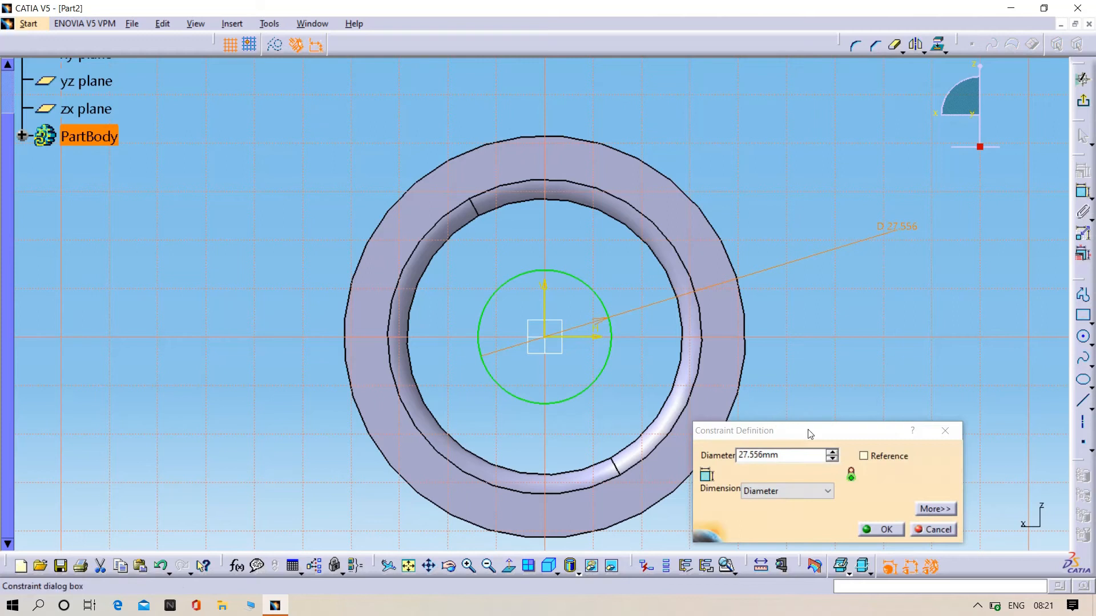
{"action": "double_click", "coordinate": [816, 454]}
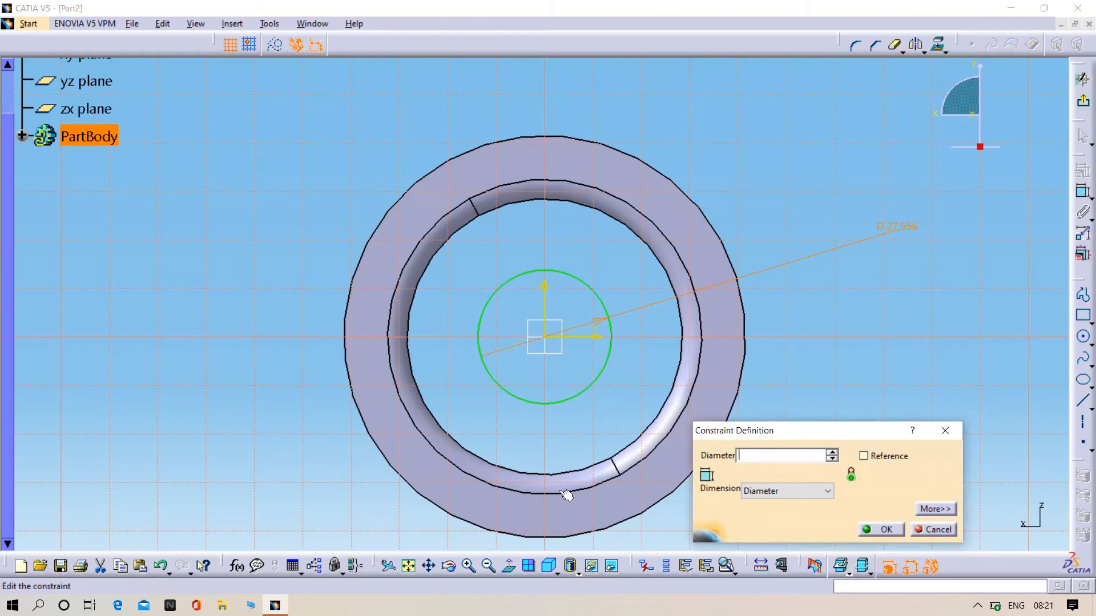
{"action": "key", "text": "Return"}
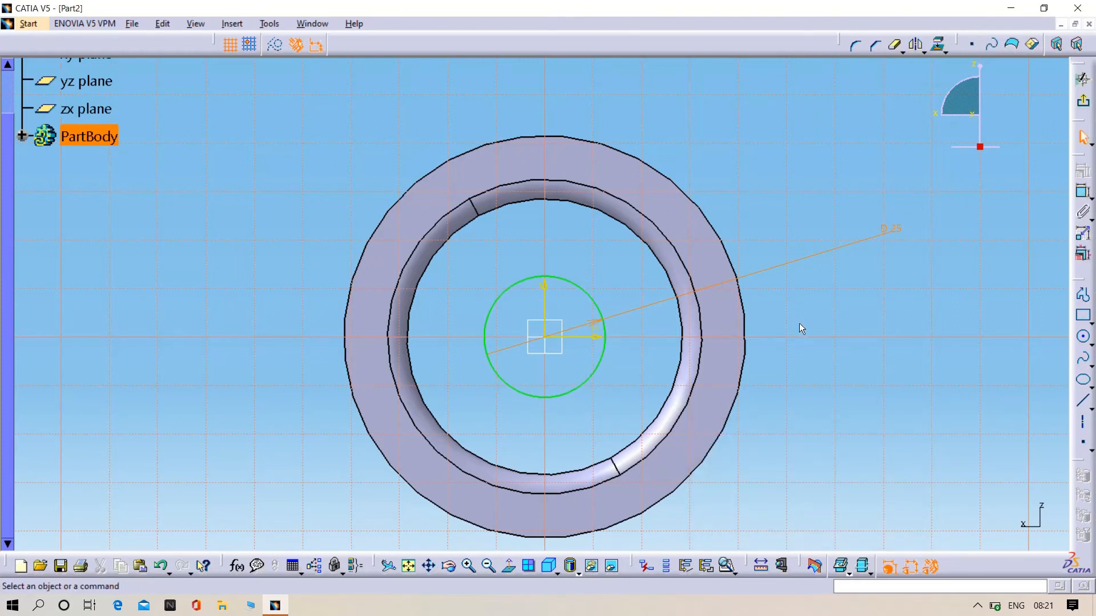
Exit the sketch and pad the 25 mm circle with a length of 2 mm and mirrored extent
{"action": "left_click", "coordinate": [1083, 80]}
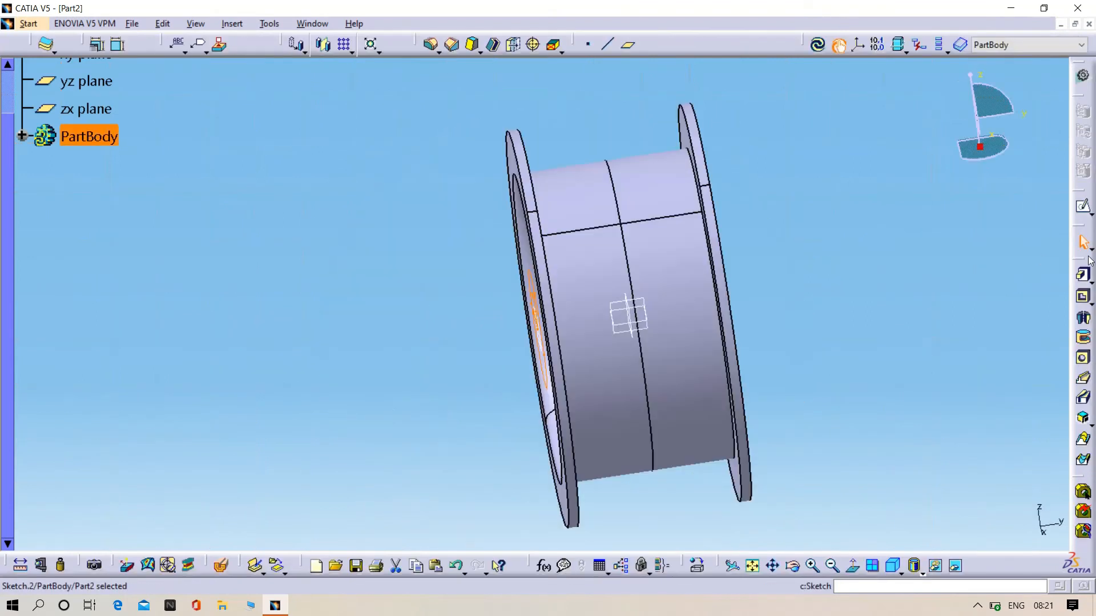
{"action": "left_click", "coordinate": [1083, 275]}
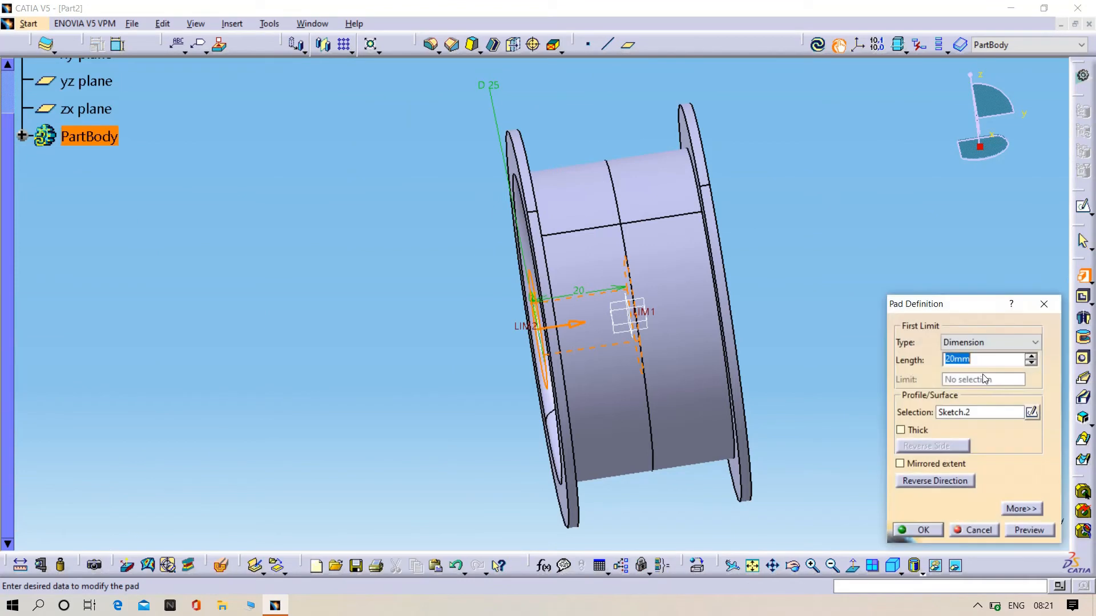
{"action": "left_click", "coordinate": [929, 464]}
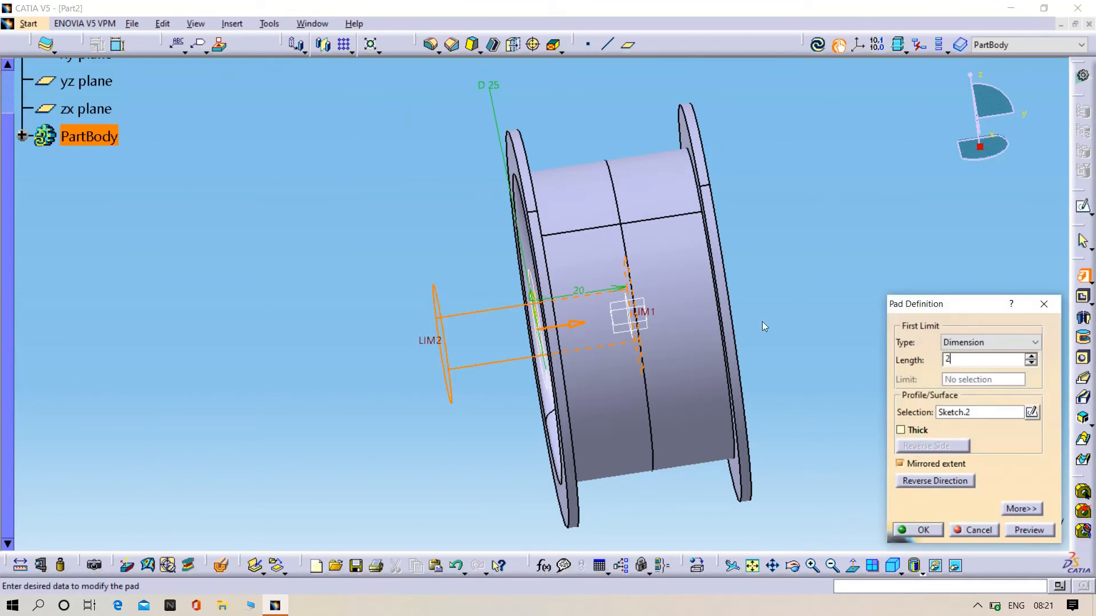
{"action": "left_click", "coordinate": [1030, 529]}
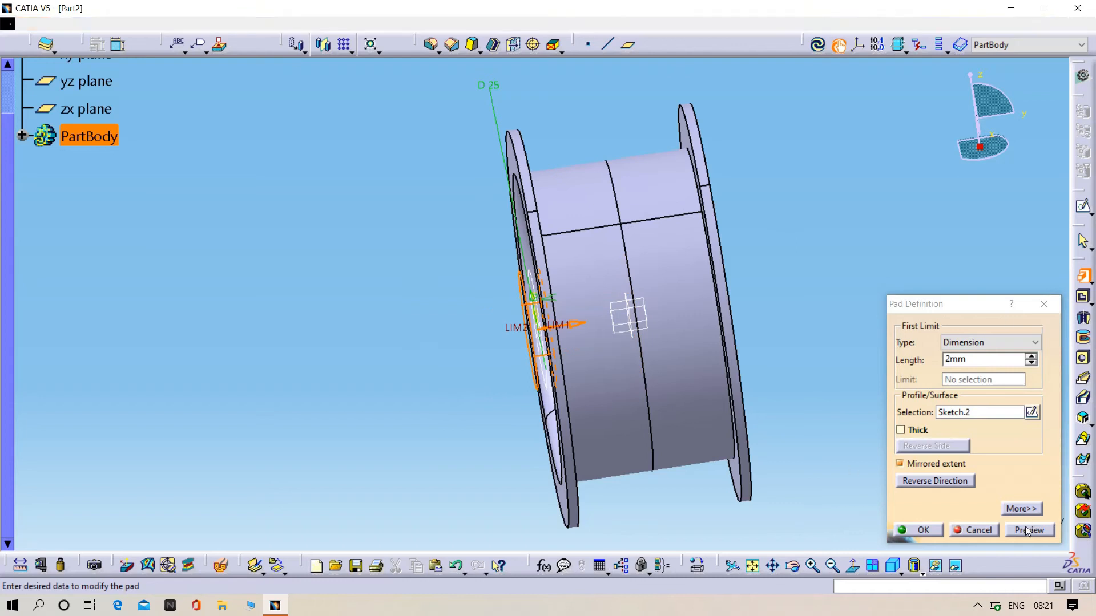
{"action": "left_click", "coordinate": [903, 532]}
Start a sketch on the offset plane at the hub and project the hub's circular edge and the rim flange's outer edge into it
{"action": "middle_click_drag", "start_coordinate": [812, 222], "coordinate": [844, 246]}
{"action": "middle_click_drag", "start_coordinate": [340, 239], "coordinate": [545, 339]}
{"action": "left_click", "coordinate": [545, 339]}
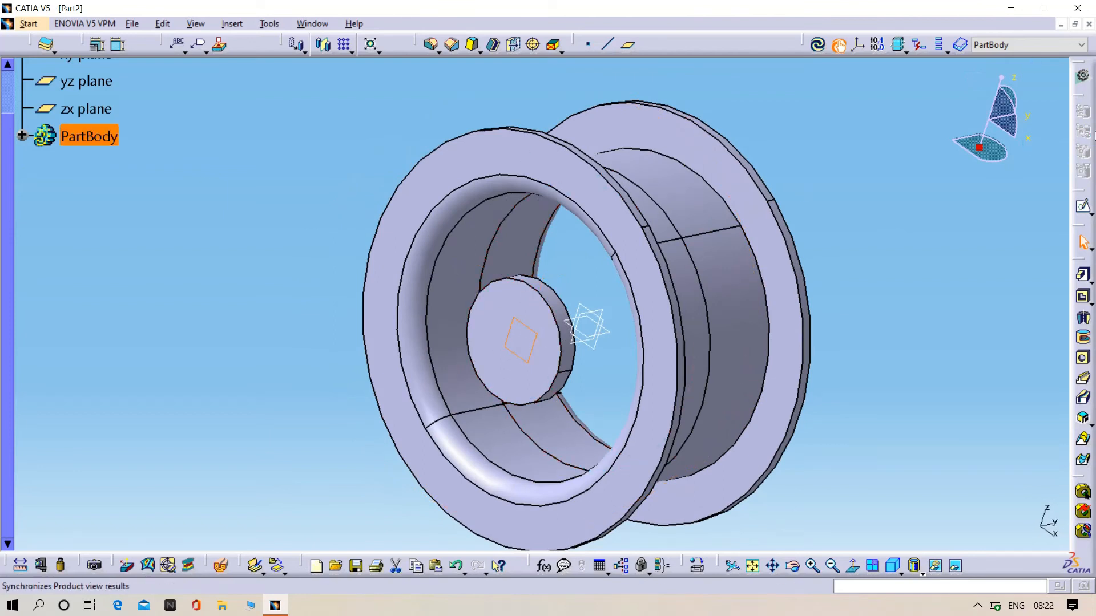
{"action": "left_click", "coordinate": [1082, 205]}
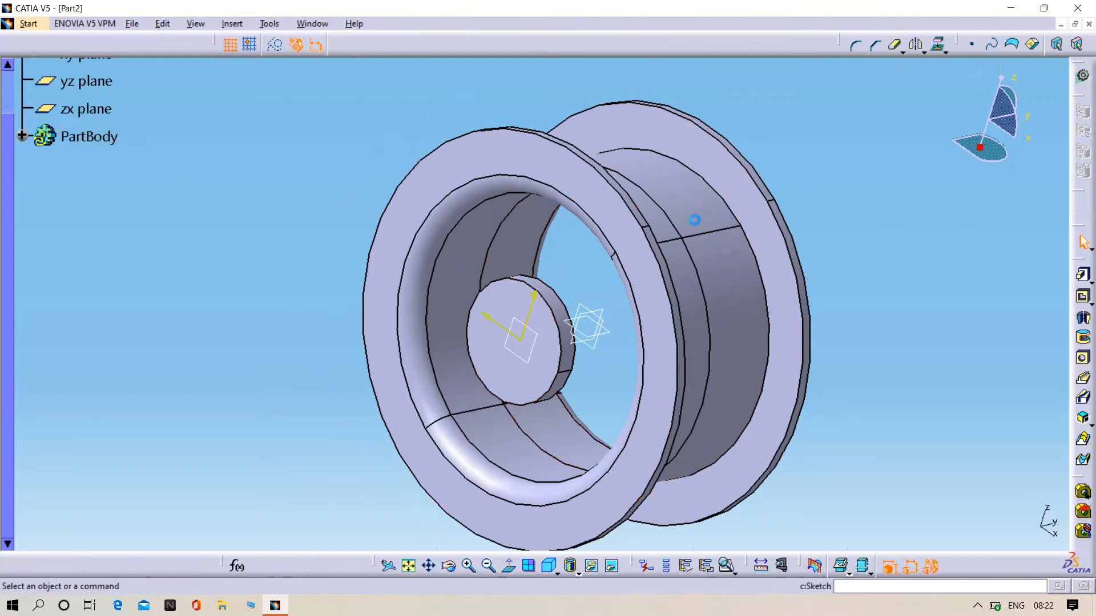
{"action": "left_click", "coordinate": [592, 310]}
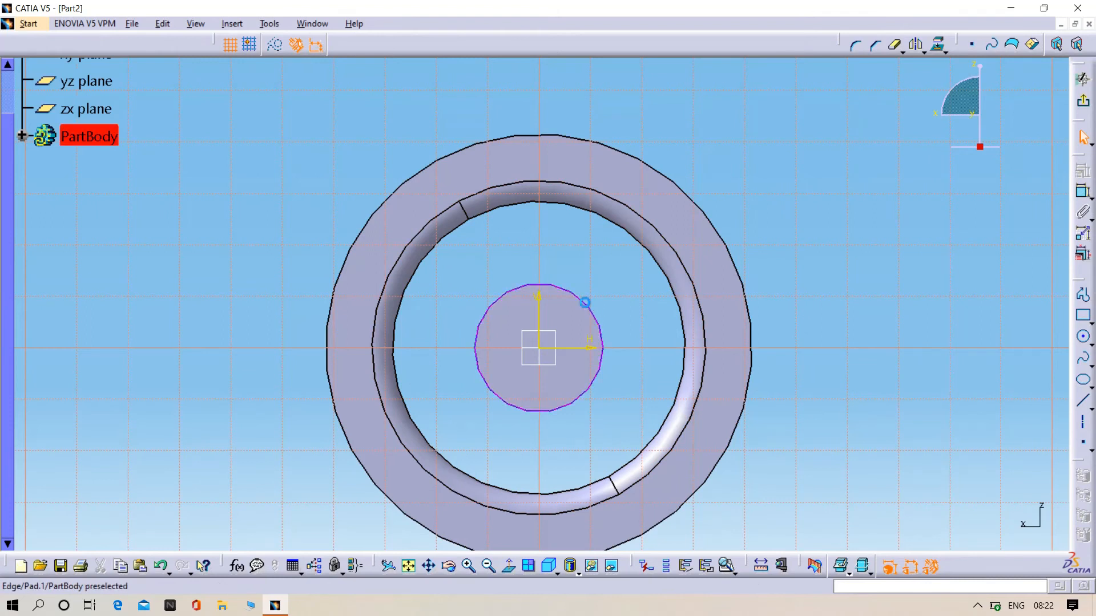
{"action": "left_click", "coordinate": [695, 200], "text": "ctrl"}
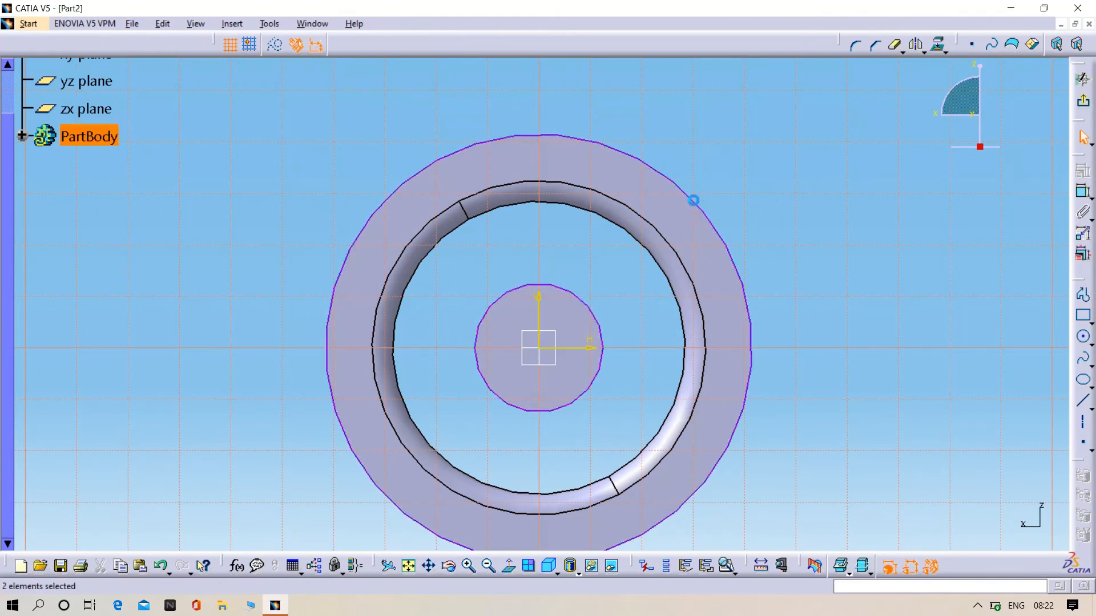
{"action": "left_click", "coordinate": [937, 45]}
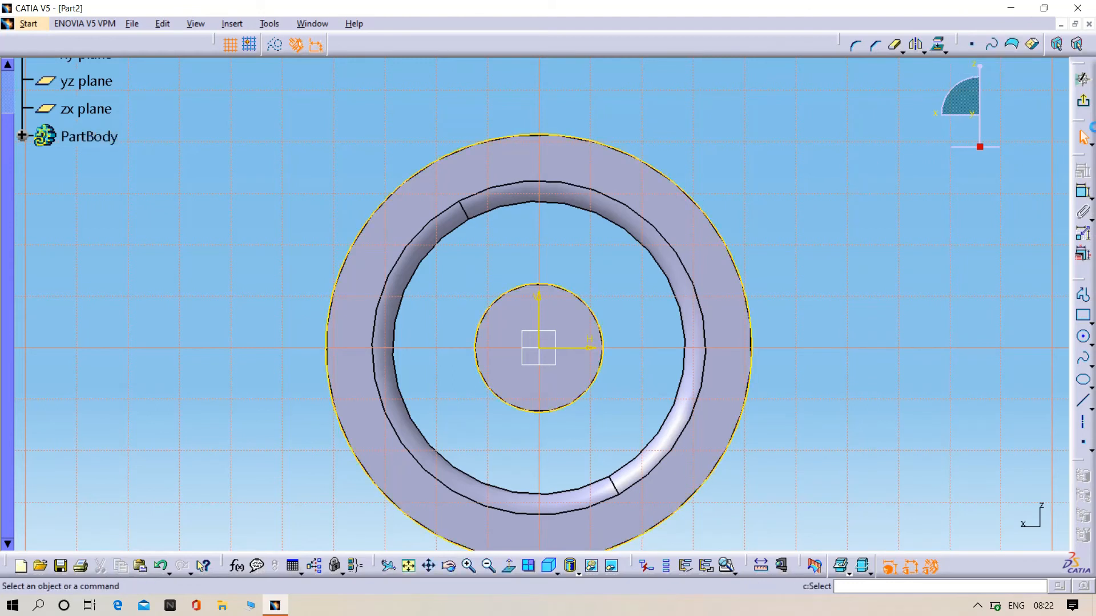
Draw a vertical line about 9.7 mm long upward from the hub circle, about 4.2 mm off centre, and mirror it about the vertical axis
{"action": "left_click", "coordinate": [1083, 295]}
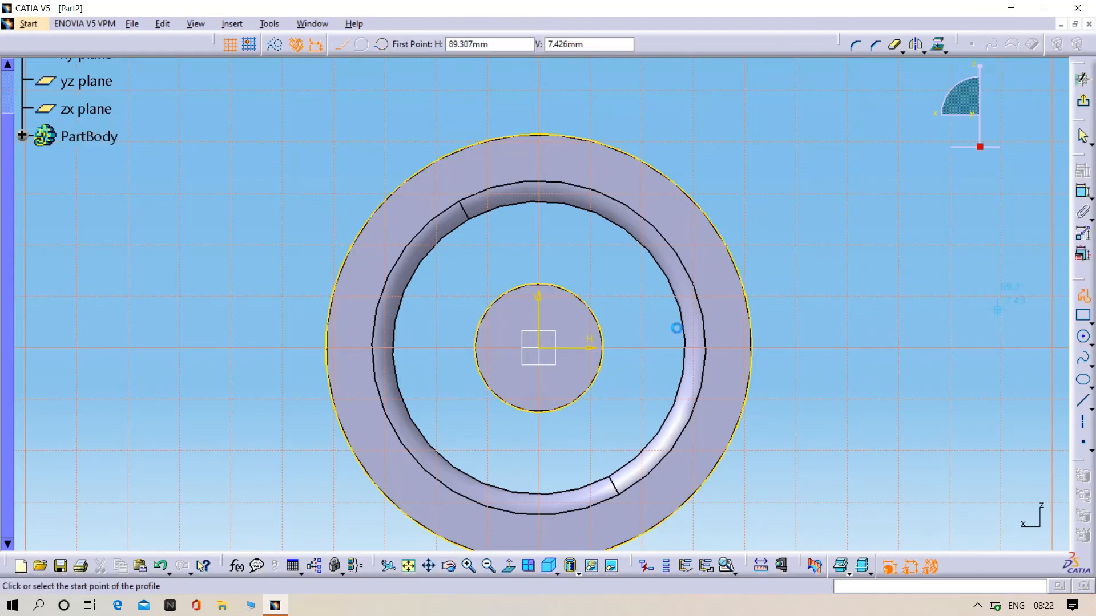
{"action": "left_click", "coordinate": [562, 289]}
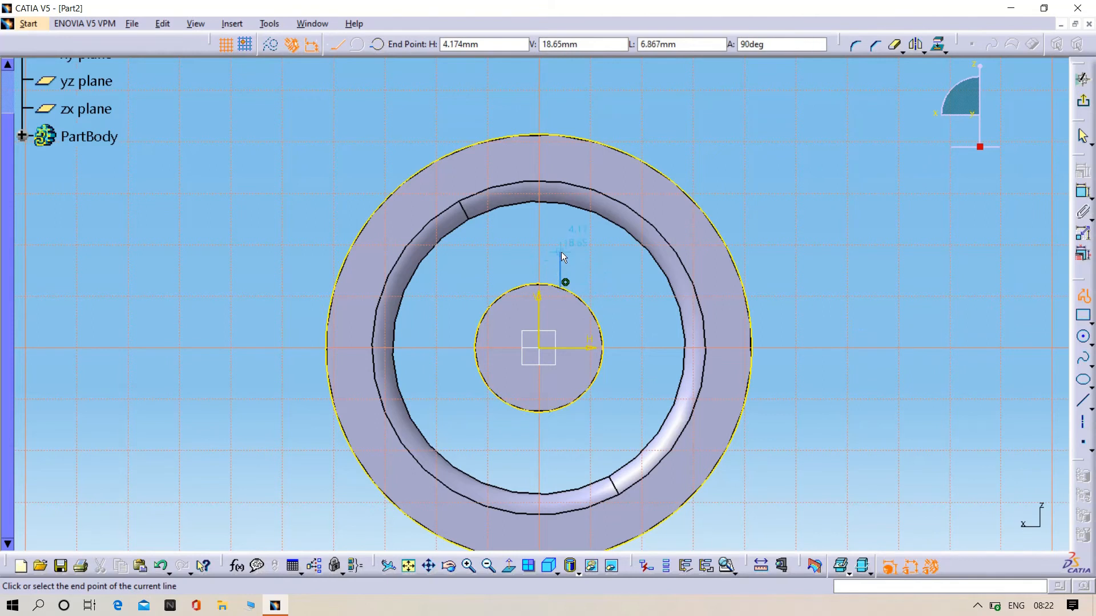
{"action": "left_click", "coordinate": [560, 238]}
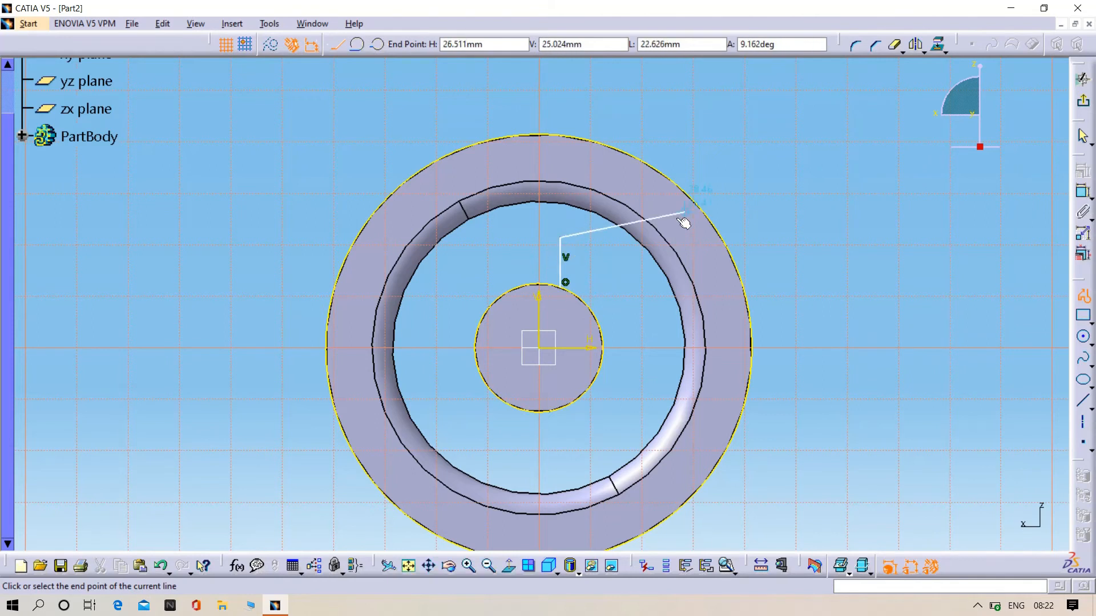
{"action": "key", "text": "Escape"}
{"action": "left_click", "coordinate": [915, 44]}
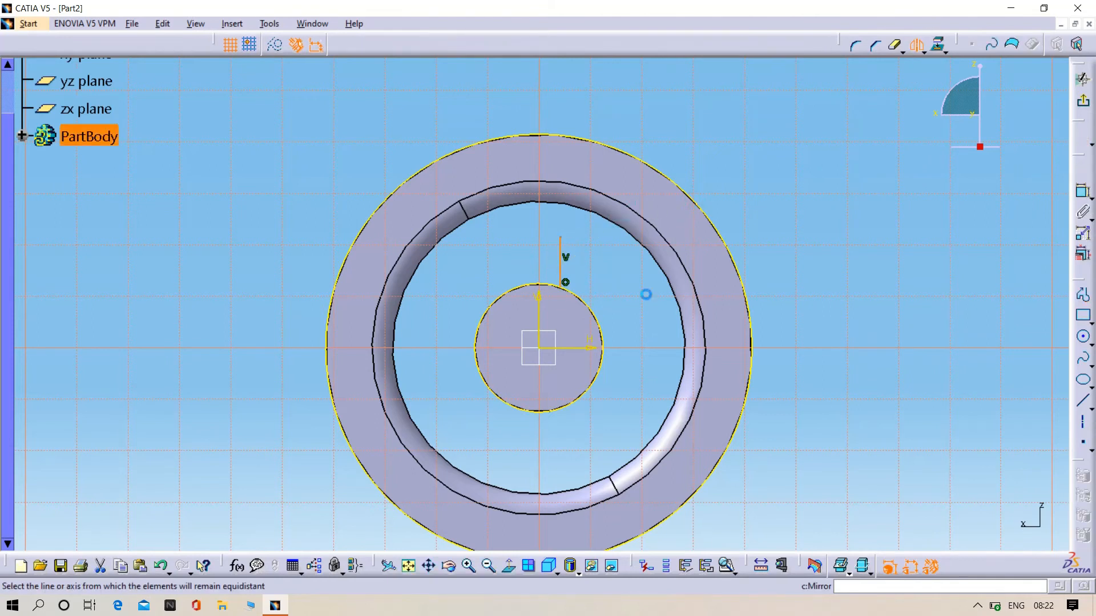
{"action": "left_click", "coordinate": [541, 303]}
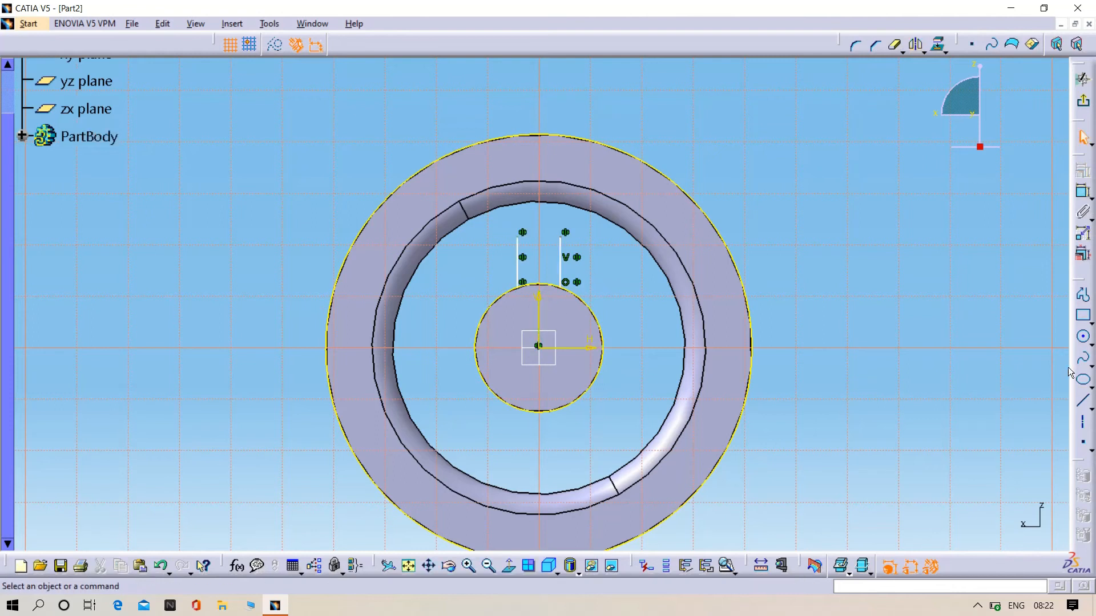
Draw a spline from the original line's upper end through the outer circle, flaring outward beyond it, and mirror it about the vertical axis
{"action": "left_click", "coordinate": [1083, 359]}
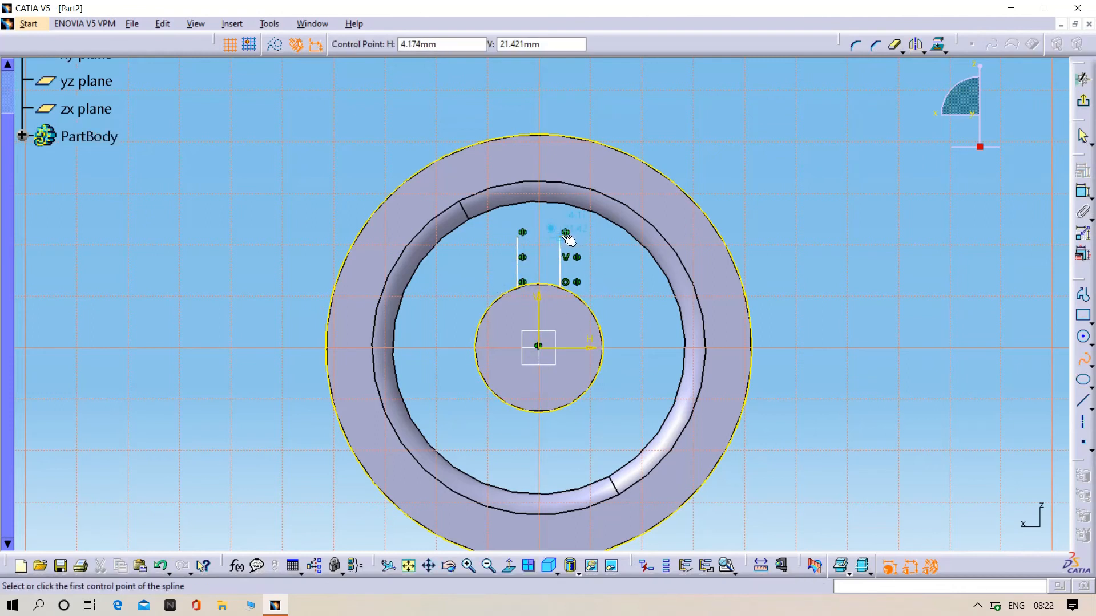
{"action": "left_click", "coordinate": [566, 233]}
{"action": "left_click", "coordinate": [598, 143]}
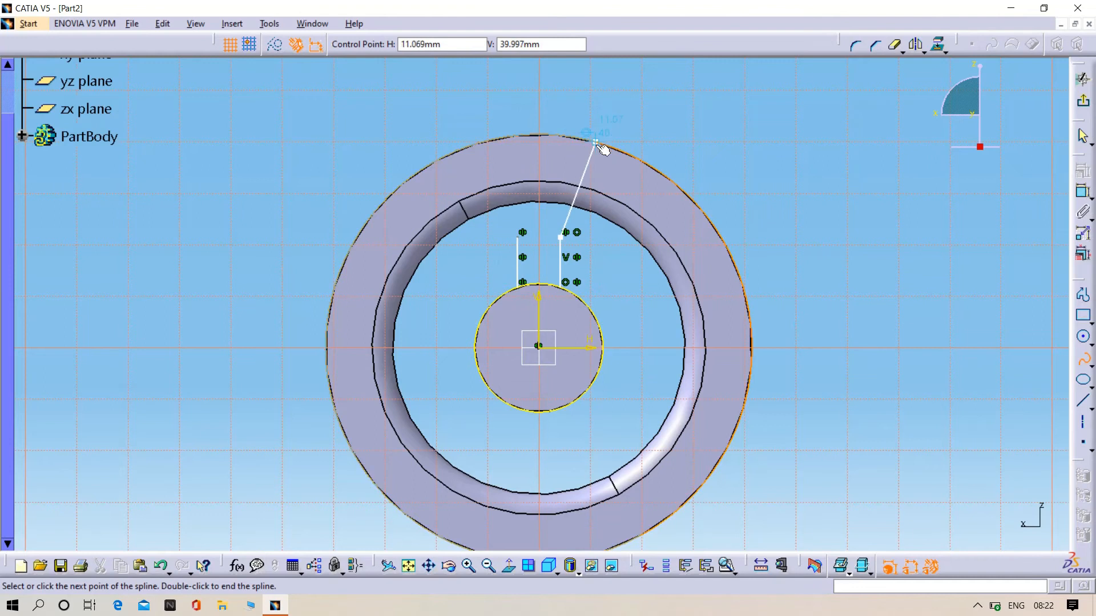
{"action": "double_click", "coordinate": [669, 127]}
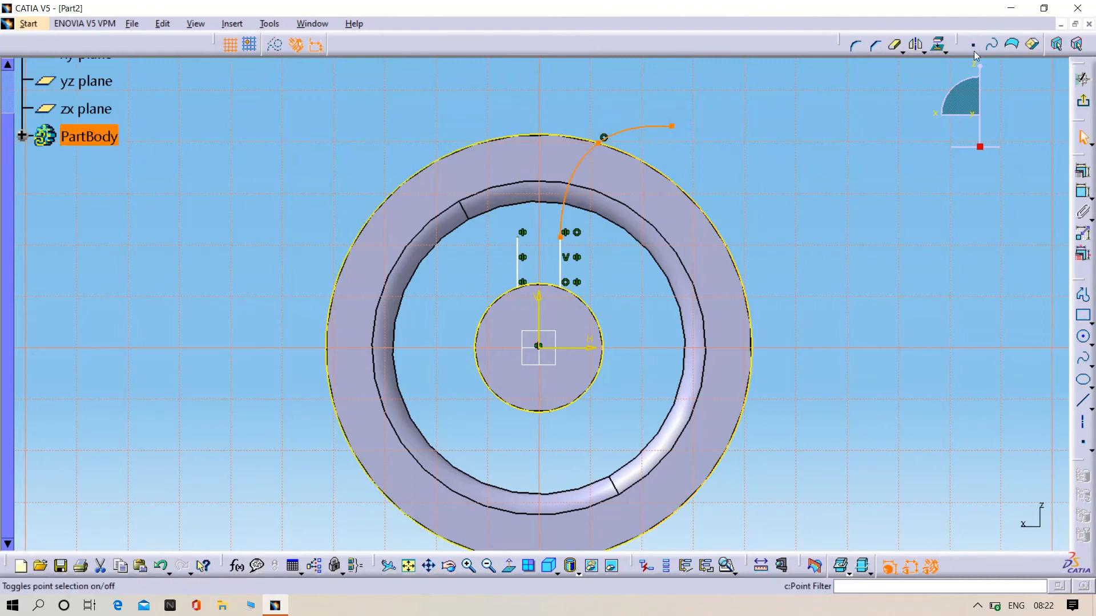
{"action": "left_click", "coordinate": [917, 44]}
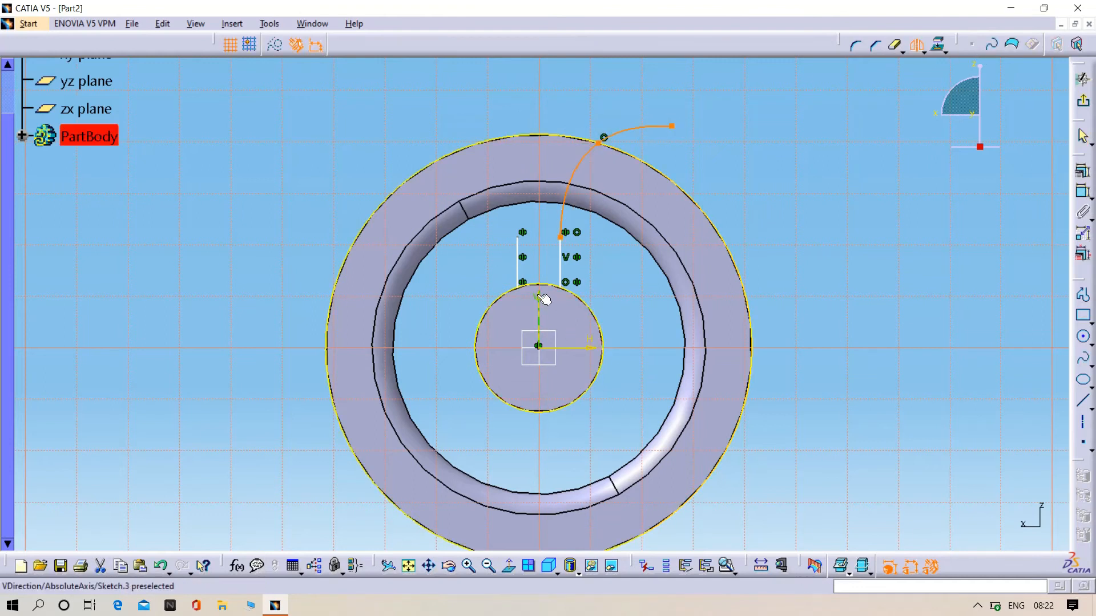
{"action": "left_click", "coordinate": [539, 340]}
Quick-trim both spline ends outside the outer circle, and trim the outer circle to the arc between the two splines
{"action": "left_click", "coordinate": [894, 44]}
{"action": "left_click", "coordinate": [644, 132]}
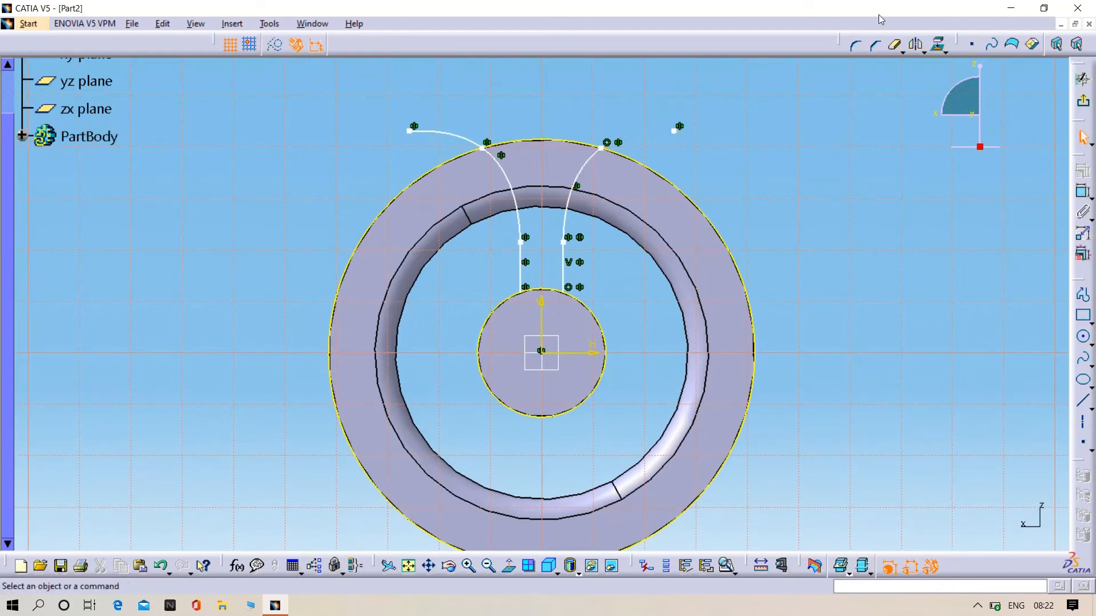
{"action": "left_click", "coordinate": [893, 48]}
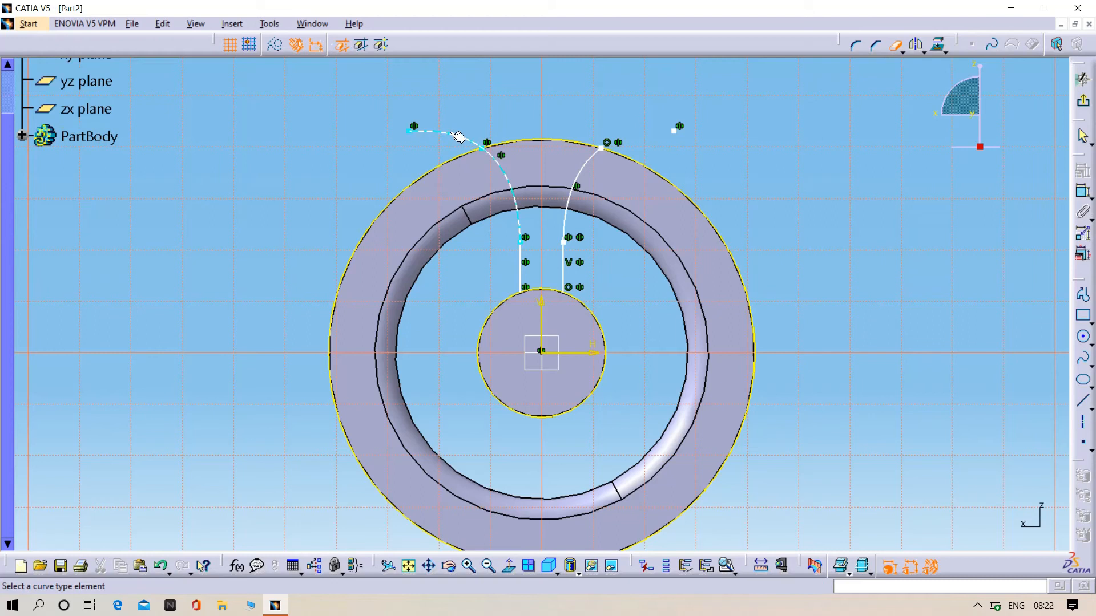
{"action": "left_click", "coordinate": [458, 137]}
{"action": "left_click", "coordinate": [895, 45]}
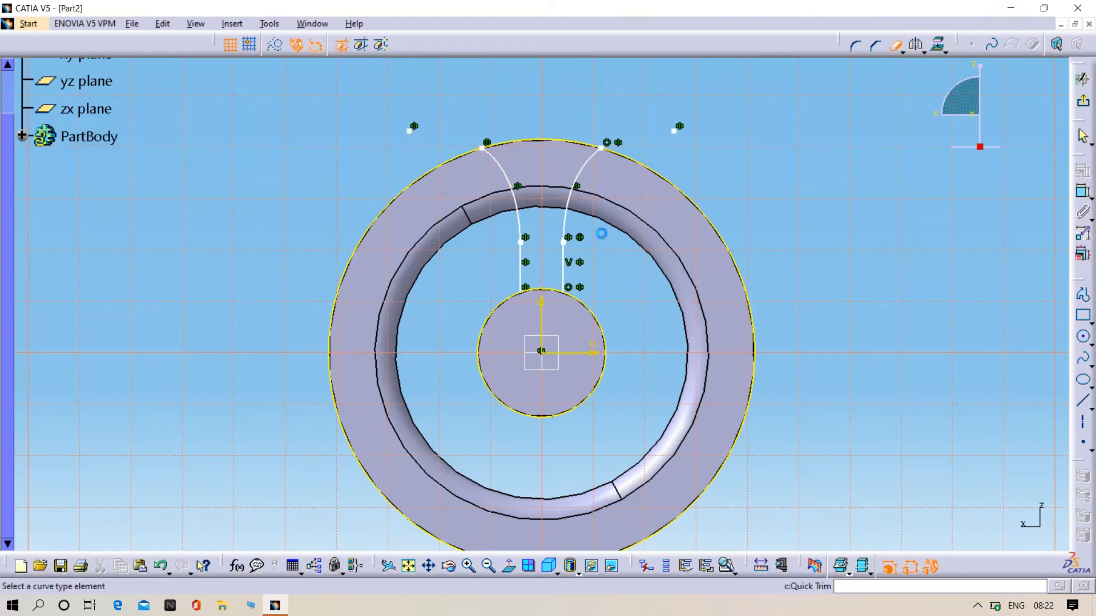
{"action": "left_click", "coordinate": [665, 177]}
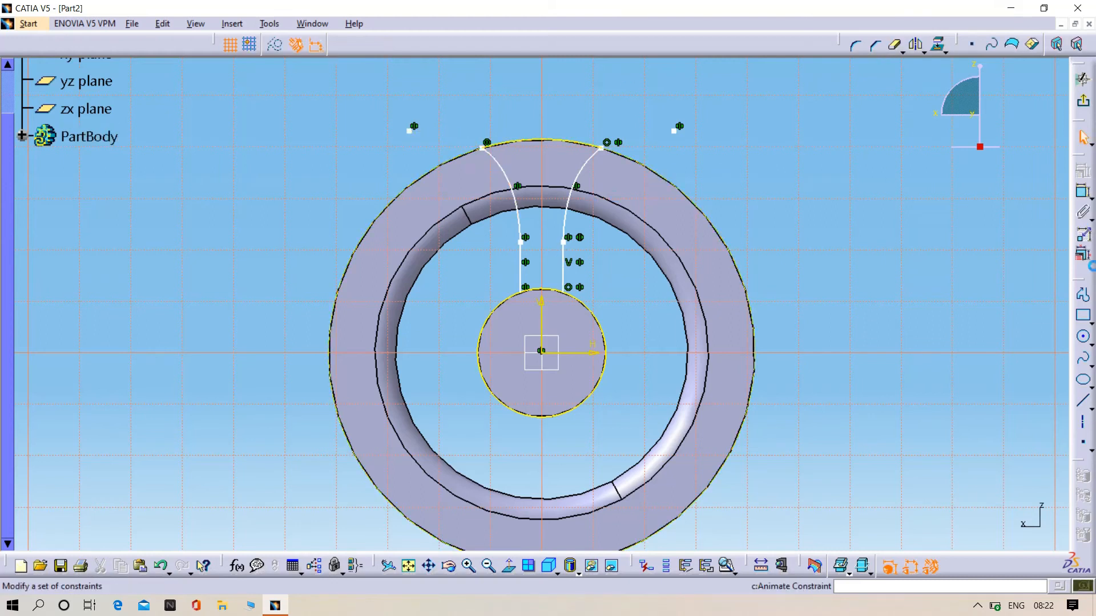
Dimension the original vertical spoke line's length and set it to 8 mm
{"action": "left_click", "coordinate": [1083, 192]}
{"action": "left_click", "coordinate": [564, 265]}
{"action": "left_click", "coordinate": [820, 222]}
{"action": "double_click", "coordinate": [815, 228]}
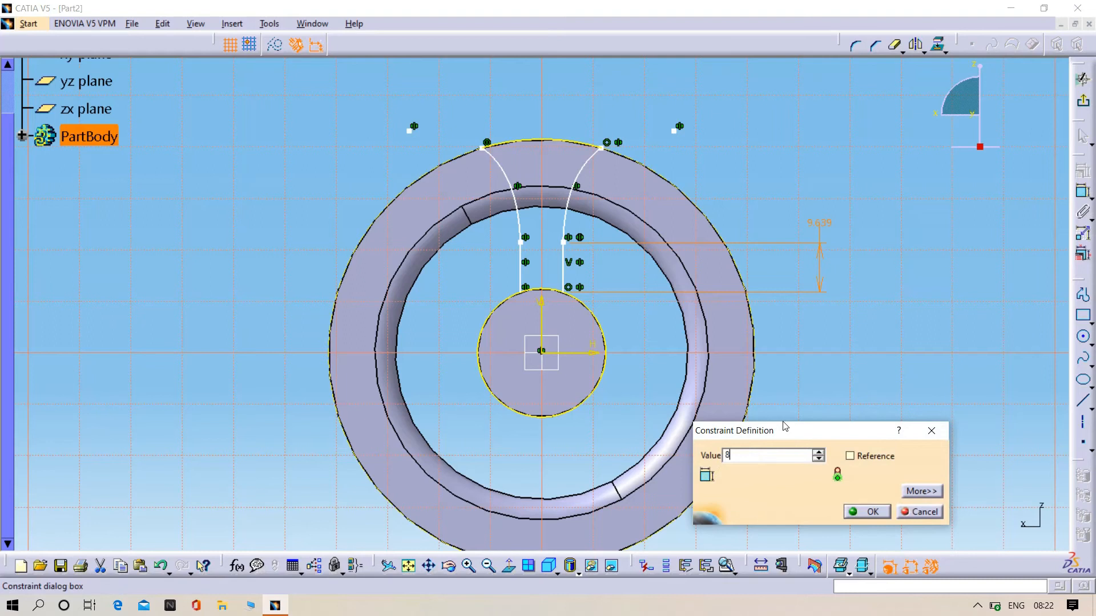
{"action": "type", "text": "8"}
{"action": "key", "text": "Return"}
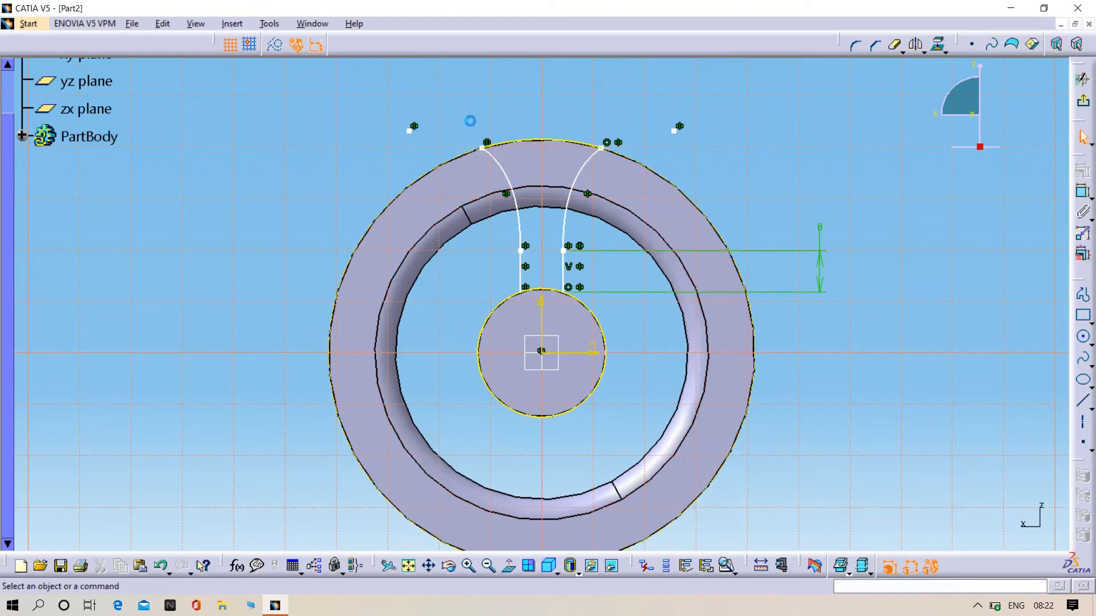
Rotate the whole spoke profile about the origin in duplicate mode with 5 instances at 60 degrees
{"action": "left_click_drag", "start_coordinate": [403, 118], "coordinate": [760, 321]}
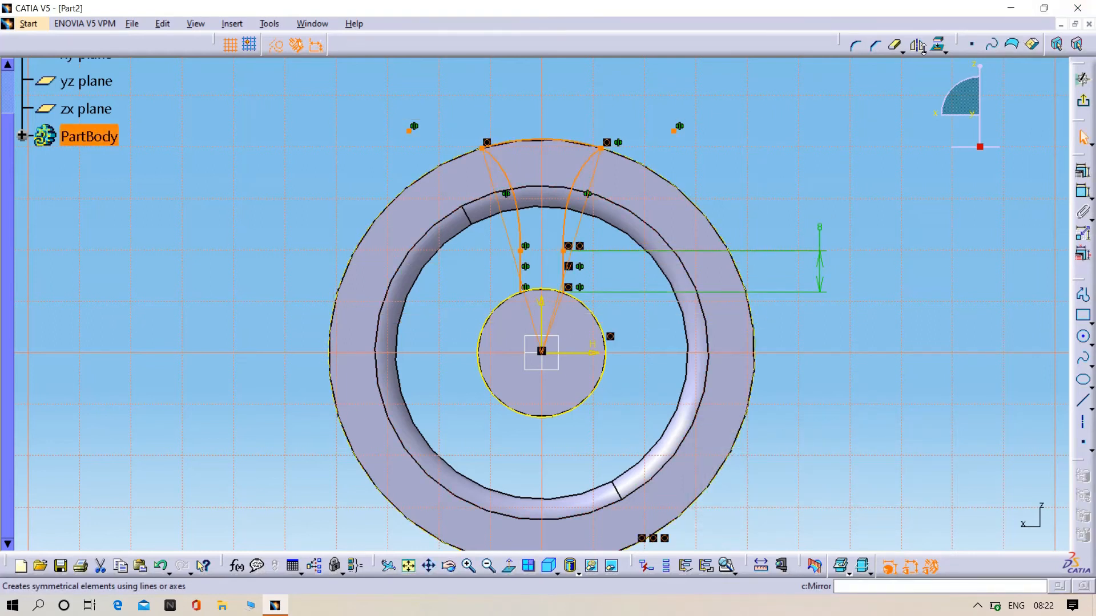
{"action": "left_click", "coordinate": [945, 51]}
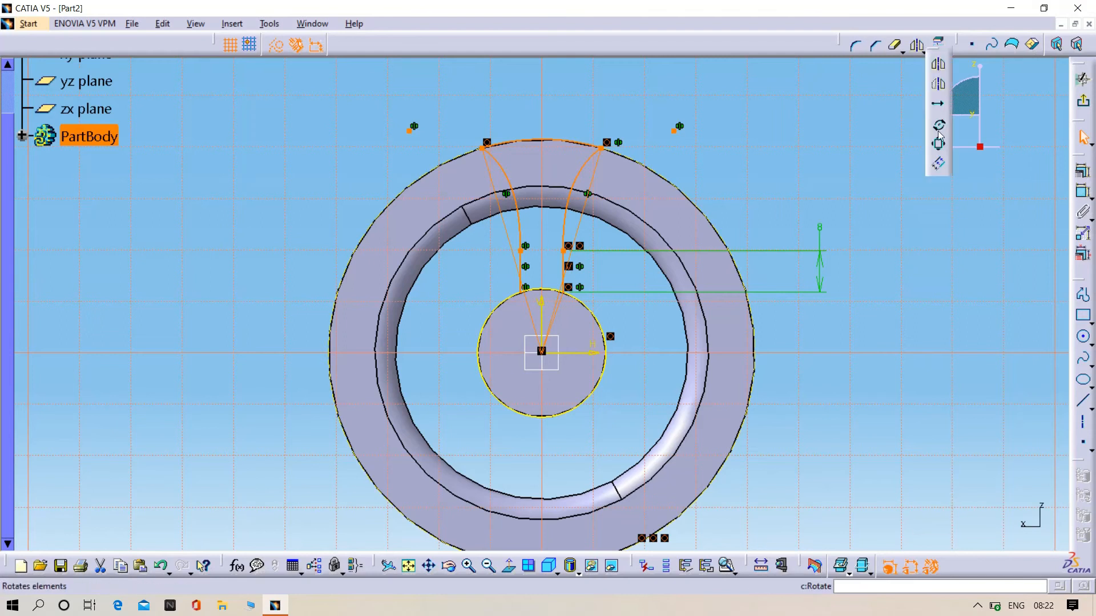
{"action": "left_click", "coordinate": [939, 136]}
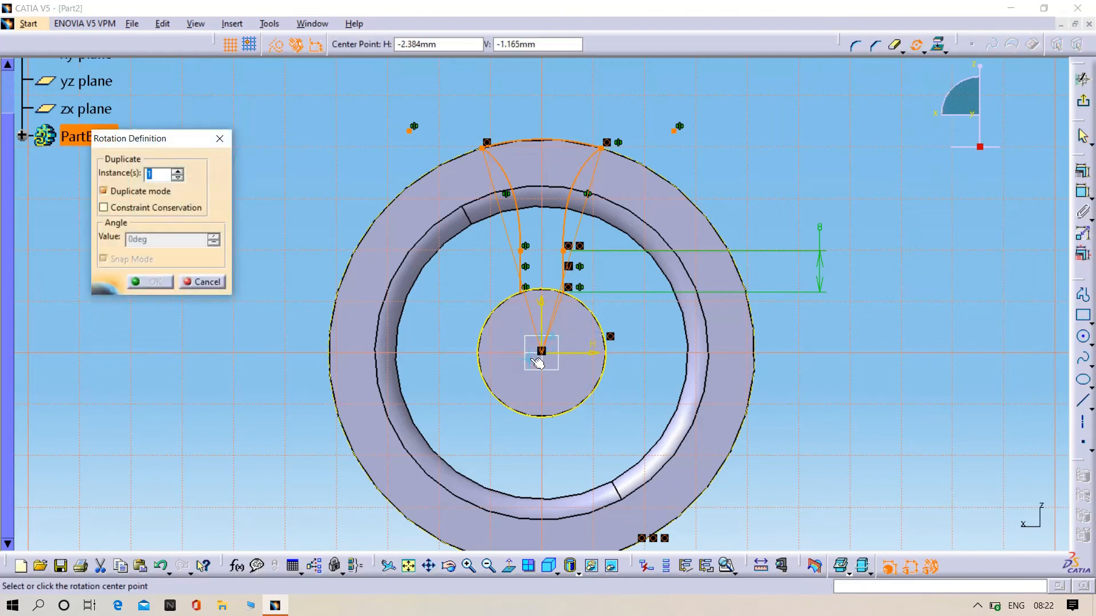
{"action": "left_click", "coordinate": [544, 353]}
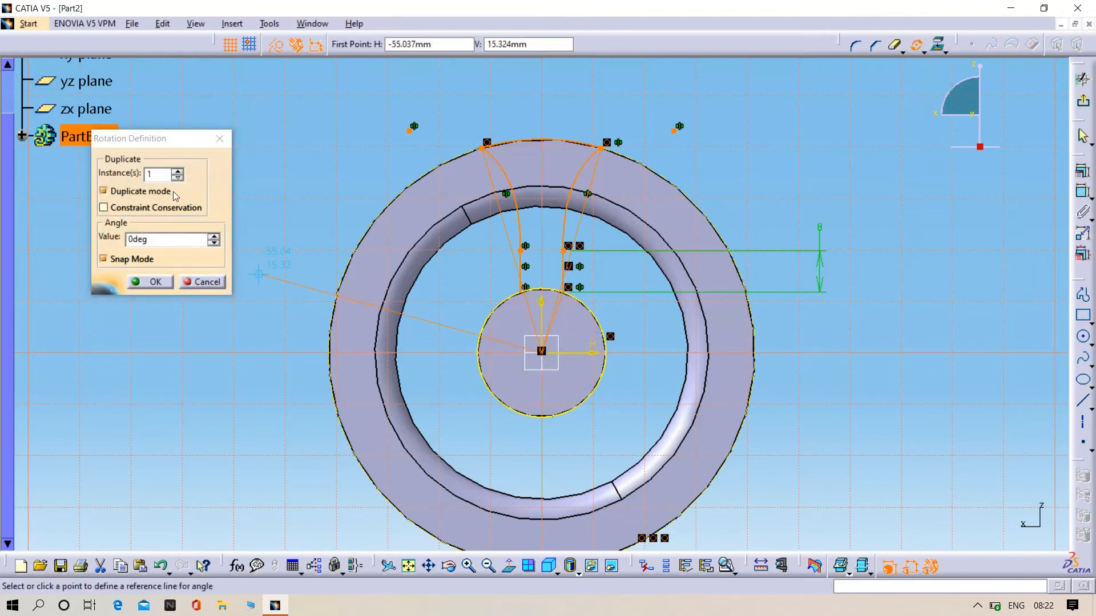
{"action": "double_click", "coordinate": [162, 175]}
{"action": "type", "text": "5"}
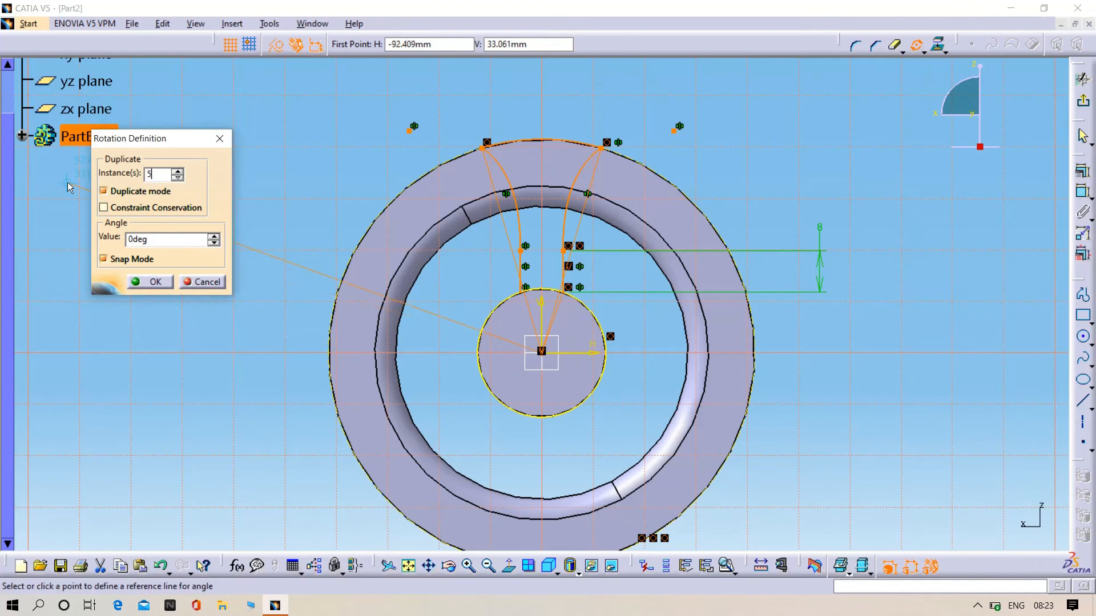
{"action": "double_click", "coordinate": [158, 239]}
{"action": "type", "text": "60"}
{"action": "key", "text": "Return"}
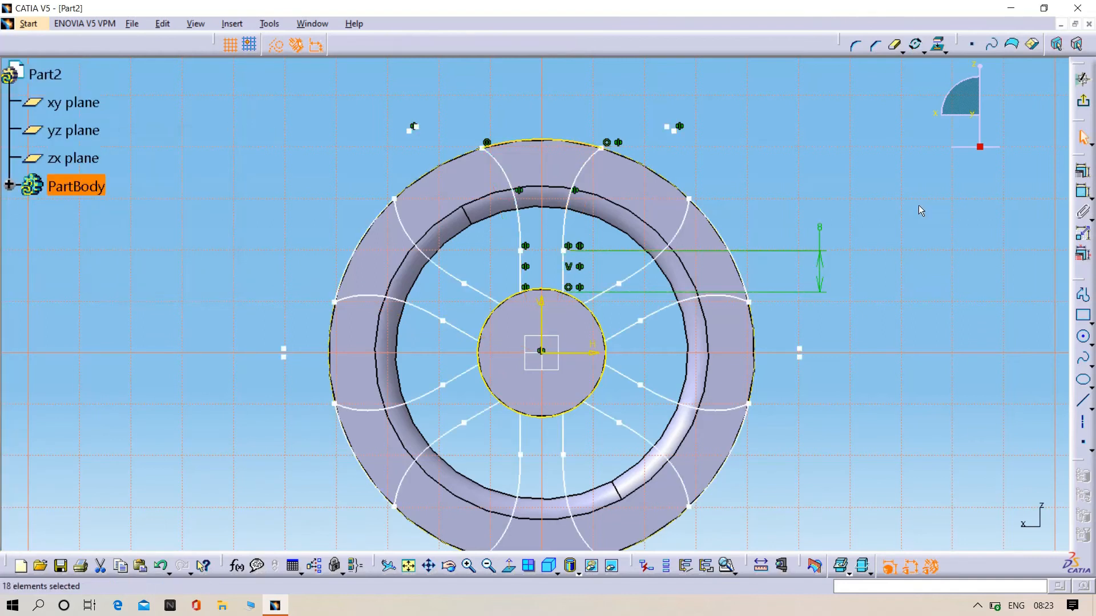
{"action": "left_click", "coordinate": [1082, 104]}
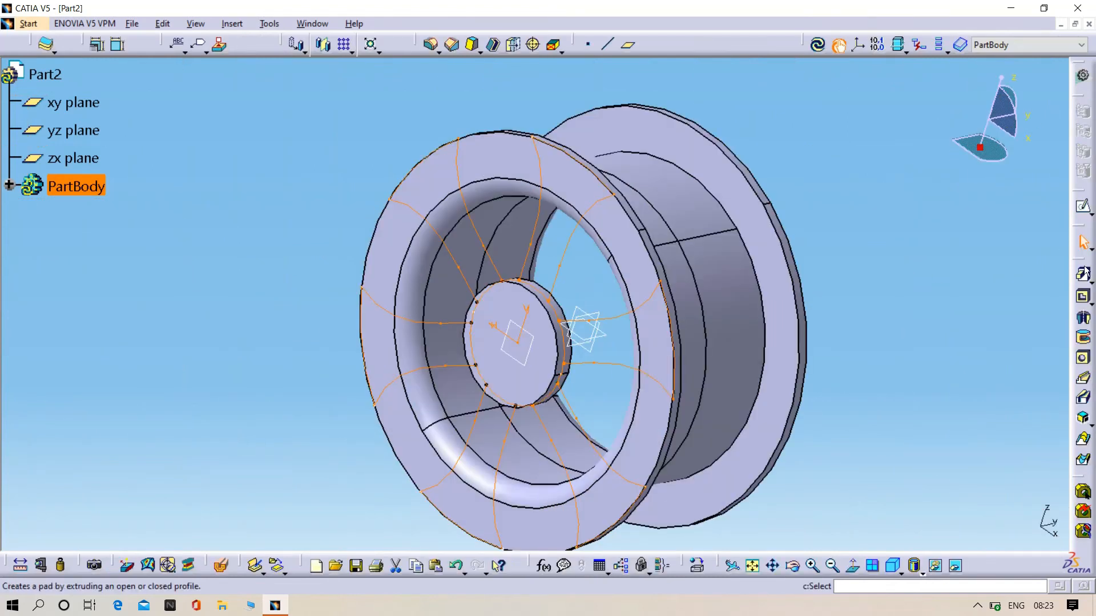
{"action": "left_click", "coordinate": [1084, 276]}
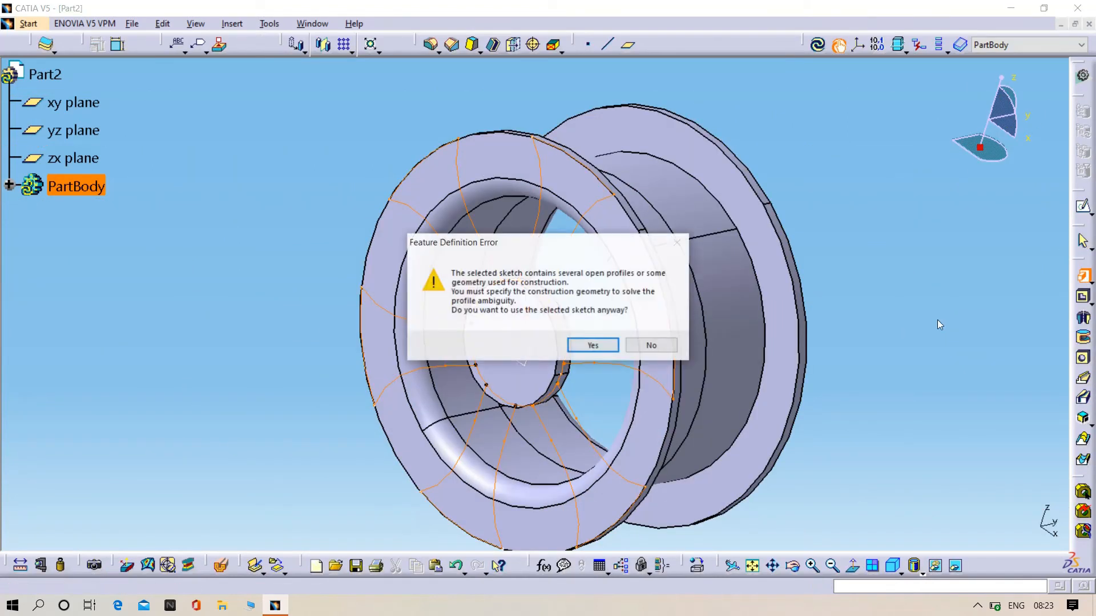
{"action": "left_click", "coordinate": [591, 344]}
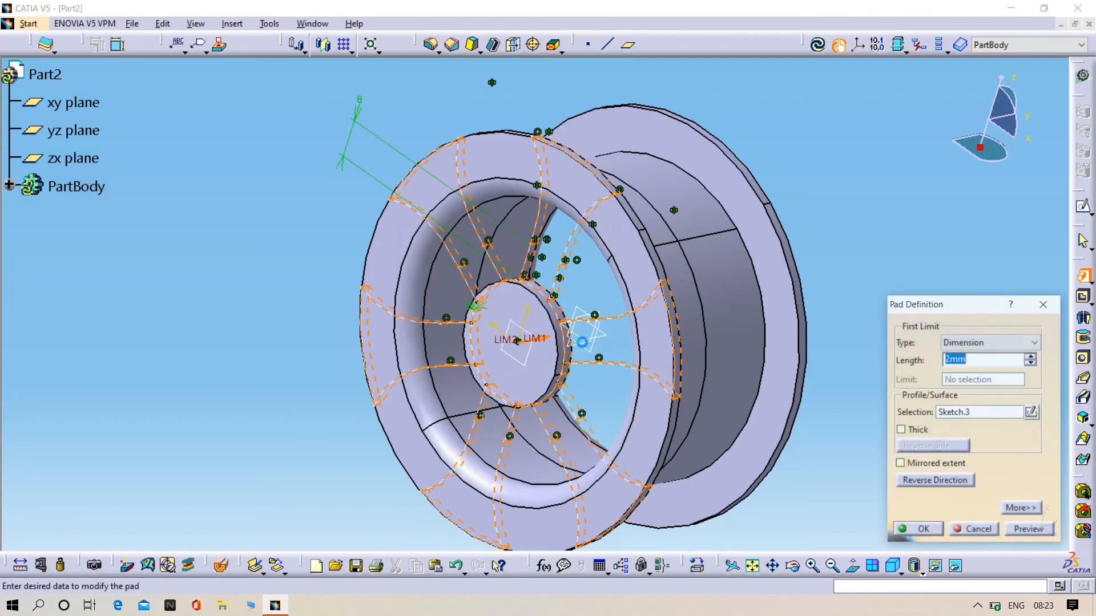
{"action": "left_click", "coordinate": [974, 530]}
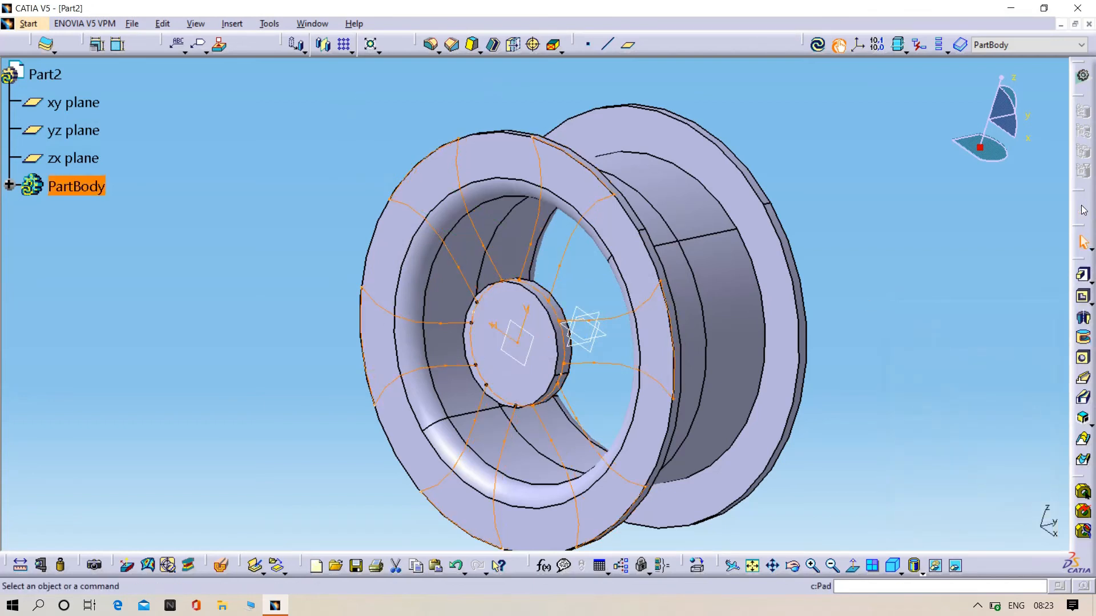
{"action": "left_click", "coordinate": [1083, 209]}
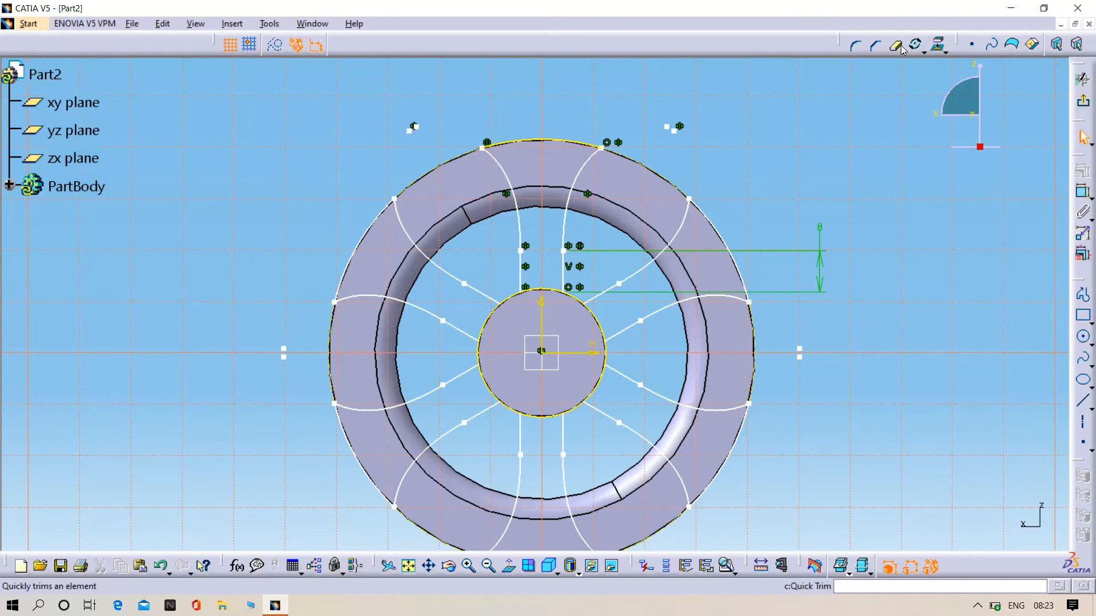
Quick-trim the projected hub circle, removing its arcs in the gaps between the six spoke profiles
{"action": "left_click", "coordinate": [589, 291]}
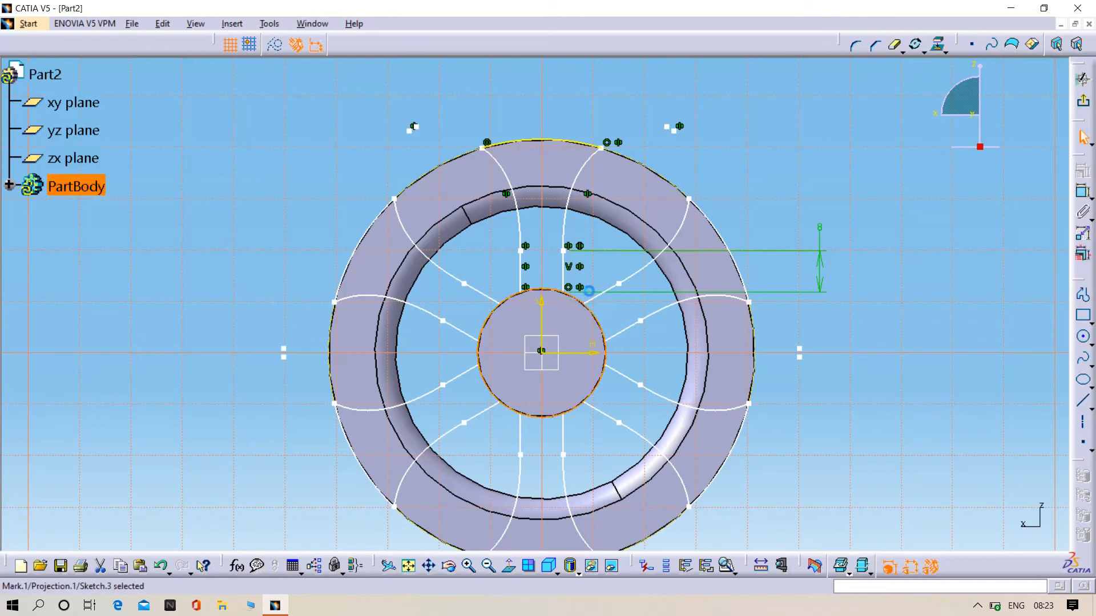
{"action": "left_click", "coordinate": [888, 47]}
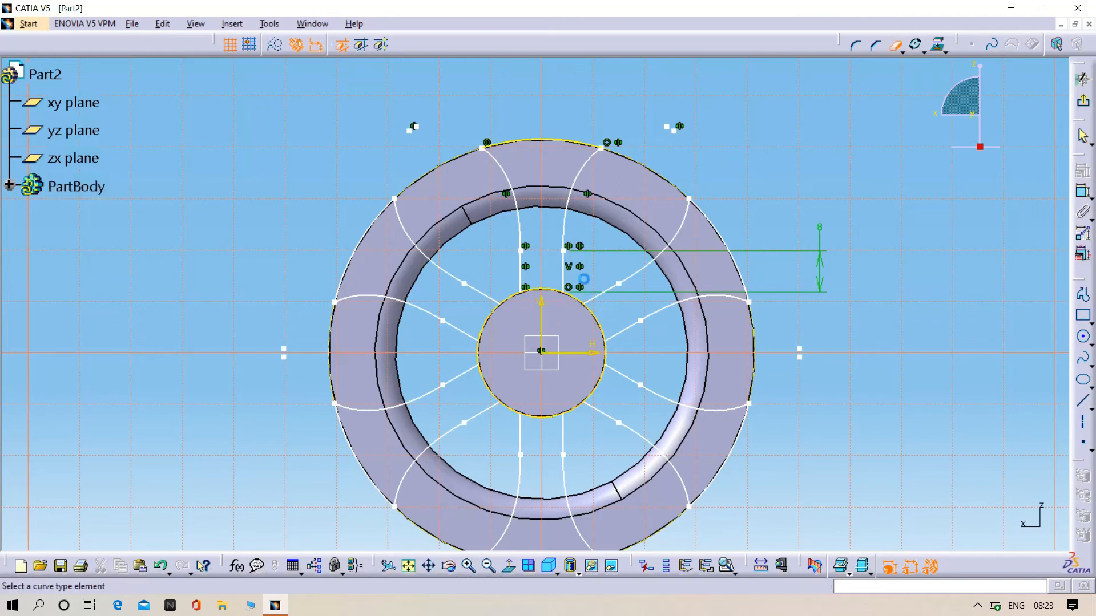
{"action": "left_click", "coordinate": [577, 298]}
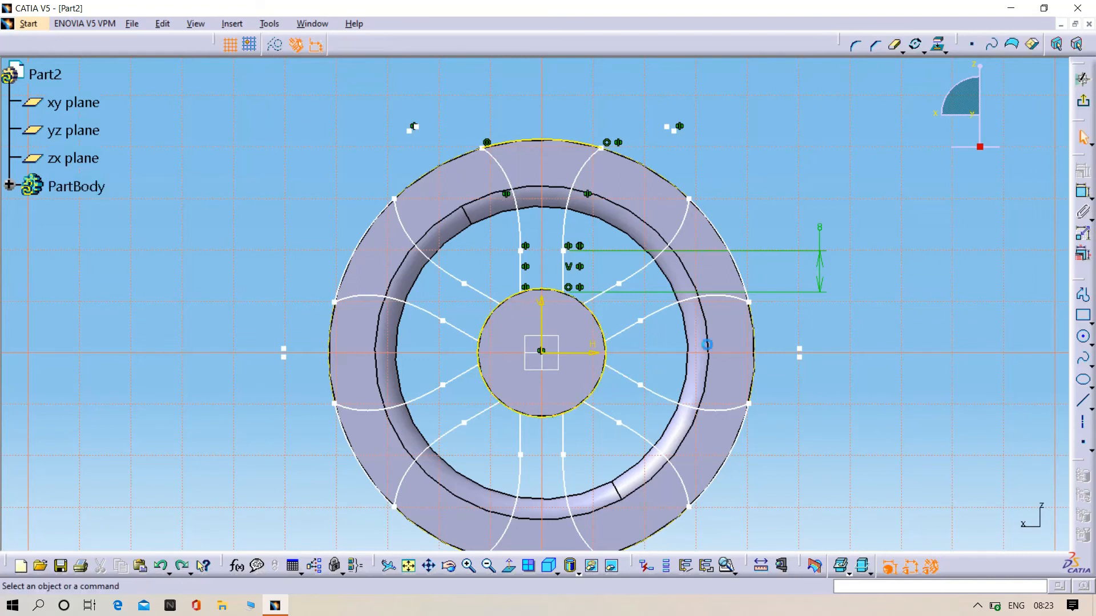
{"action": "left_click", "coordinate": [894, 45]}
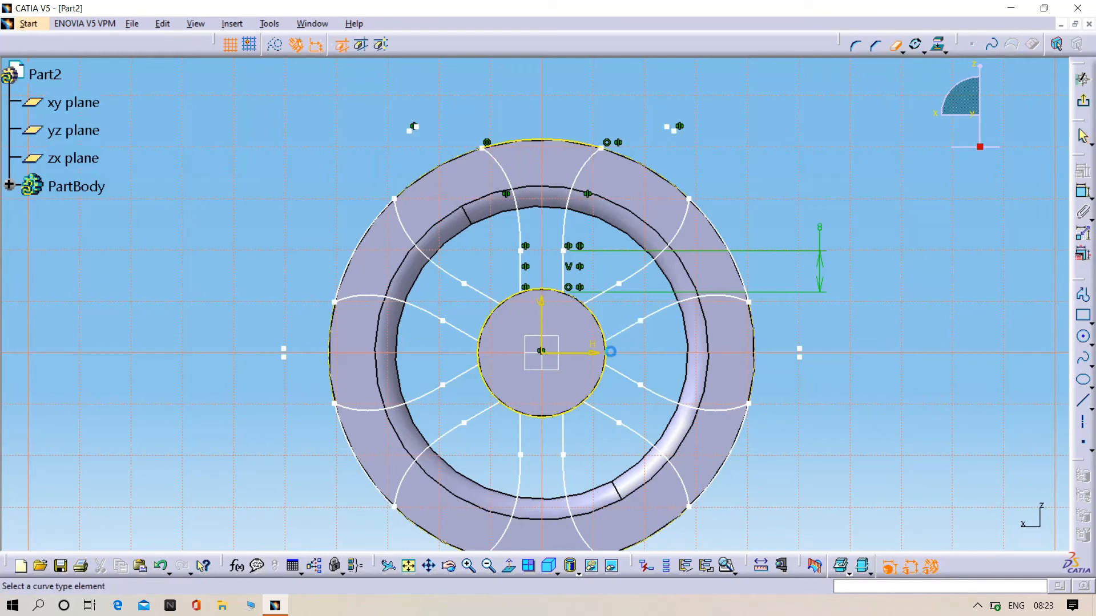
{"action": "left_click", "coordinate": [659, 344]}
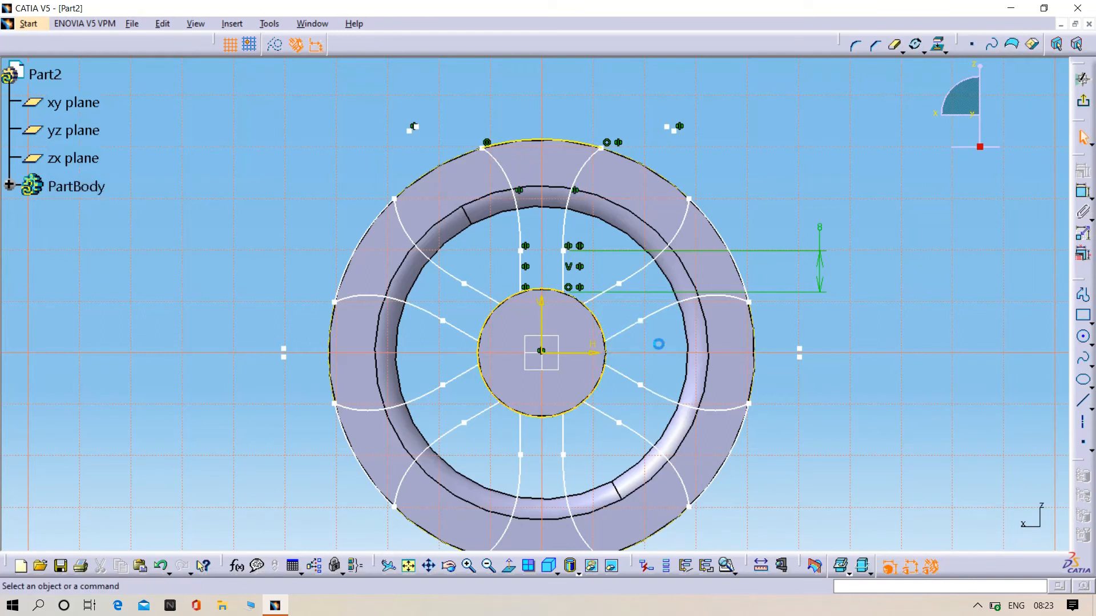
{"action": "left_click", "coordinate": [894, 48]}
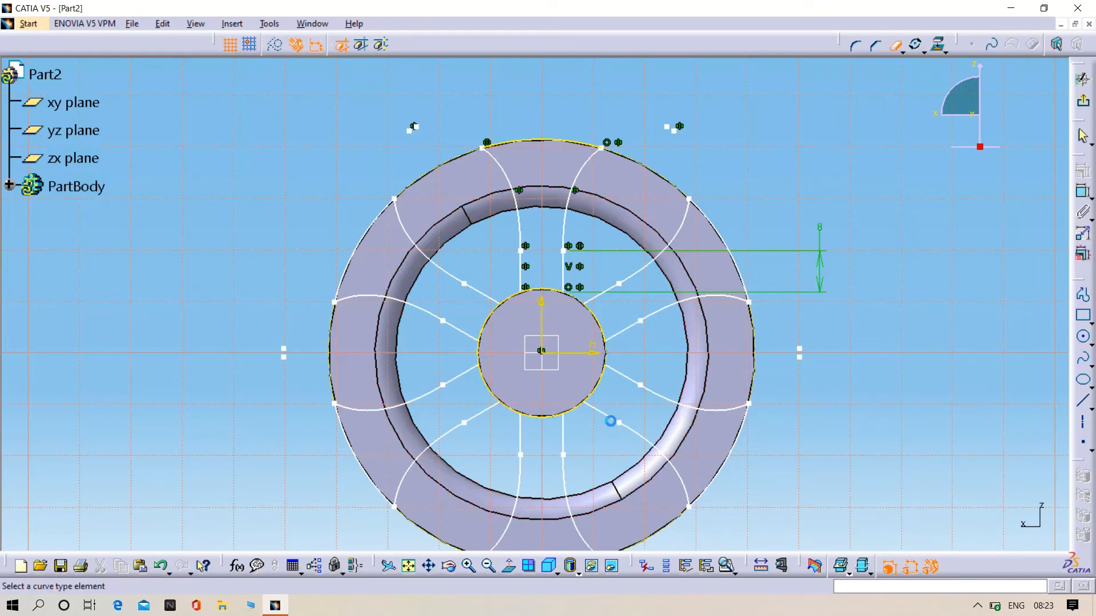
{"action": "left_click", "coordinate": [575, 411]}
{"action": "left_click", "coordinate": [894, 46]}
{"action": "left_click", "coordinate": [507, 409]}
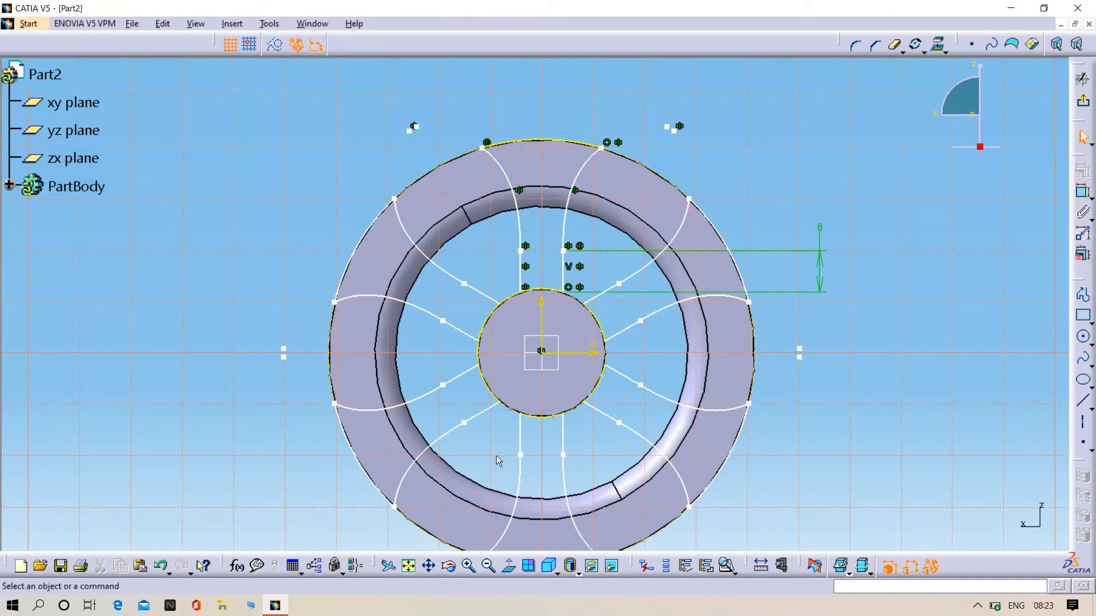
{"action": "middle_click_drag", "start_coordinate": [498, 461], "coordinate": [550, 481]}
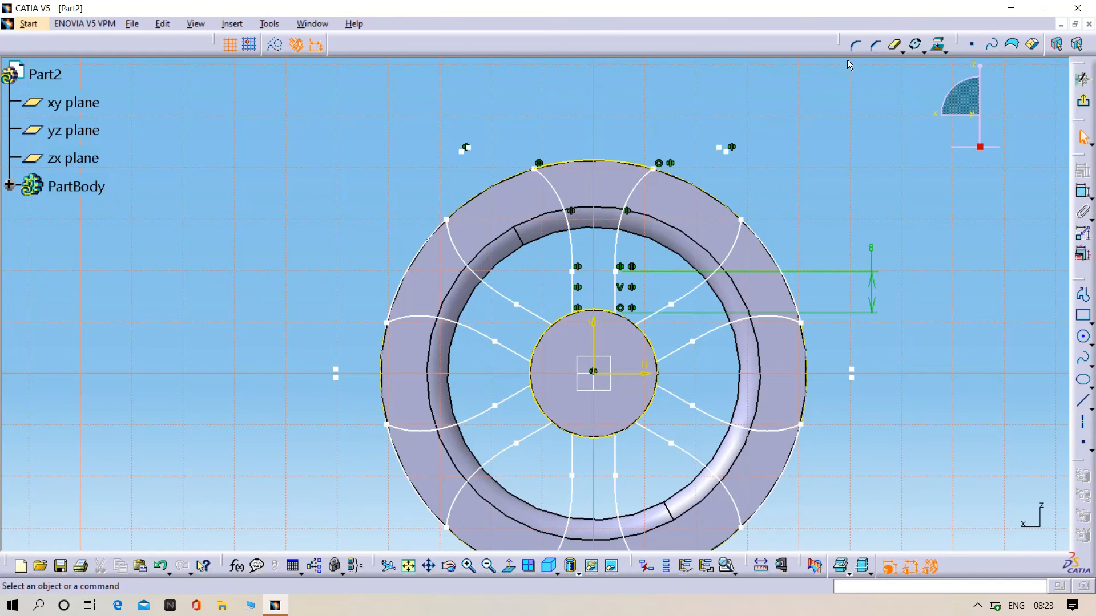
{"action": "left_click", "coordinate": [894, 44]}
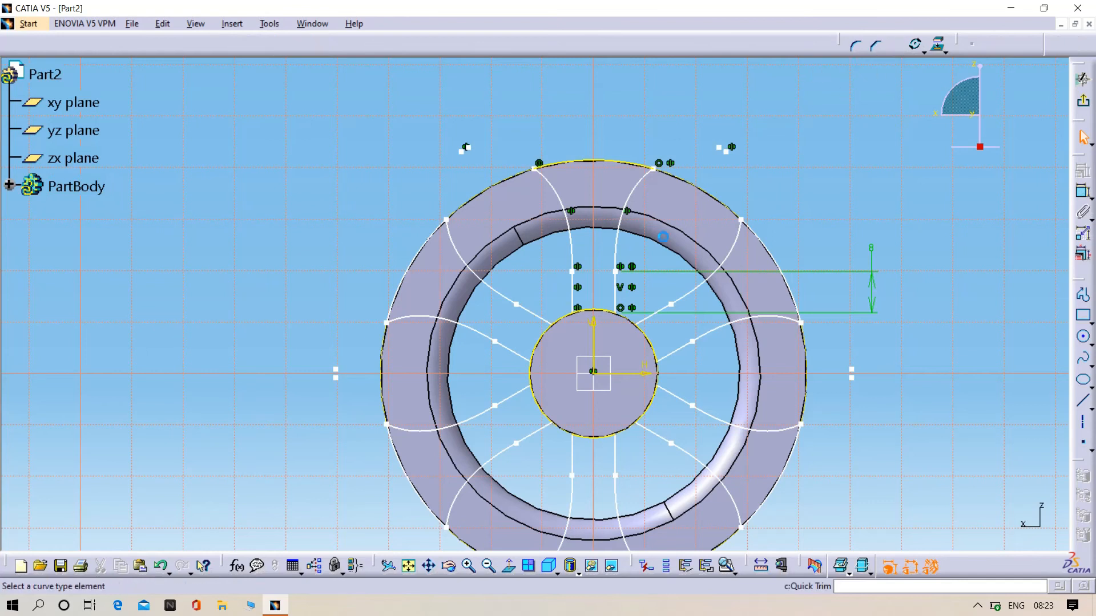
{"action": "left_click", "coordinate": [563, 321]}
{"action": "left_click", "coordinate": [894, 44]}
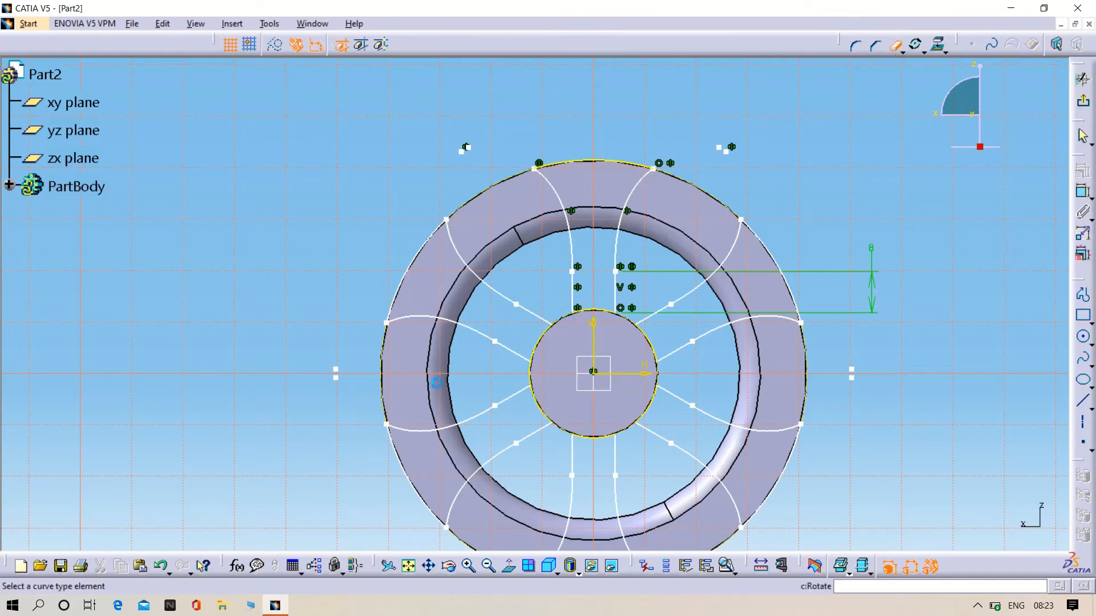
{"action": "key", "text": "Escape"}
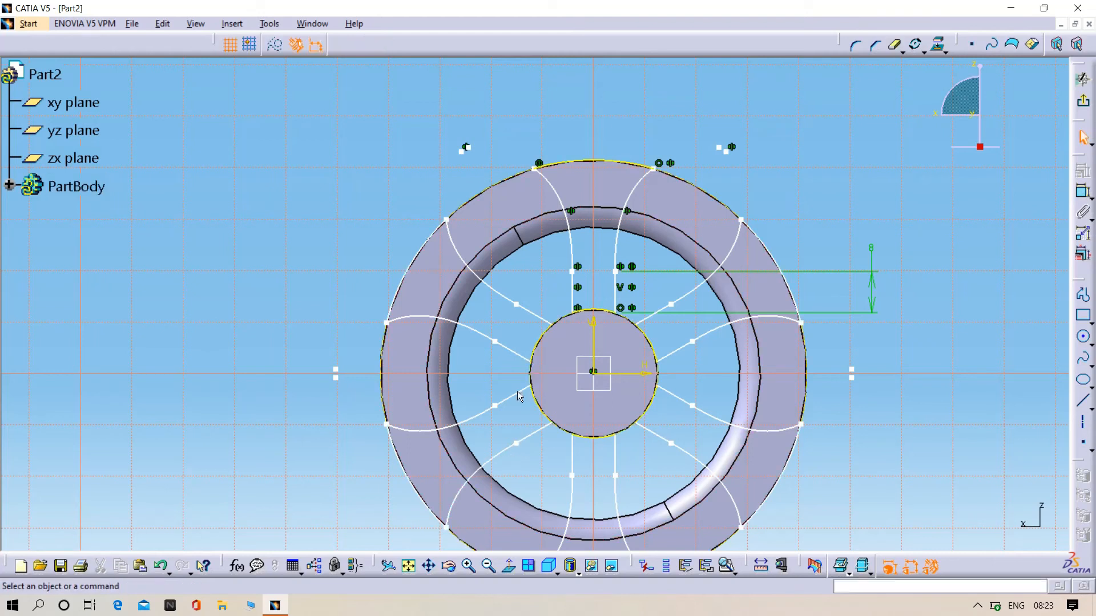
Run Sketch Analysis and inspect the implicit spoke profiles to check that they are closed
{"action": "left_click", "coordinate": [267, 25]}
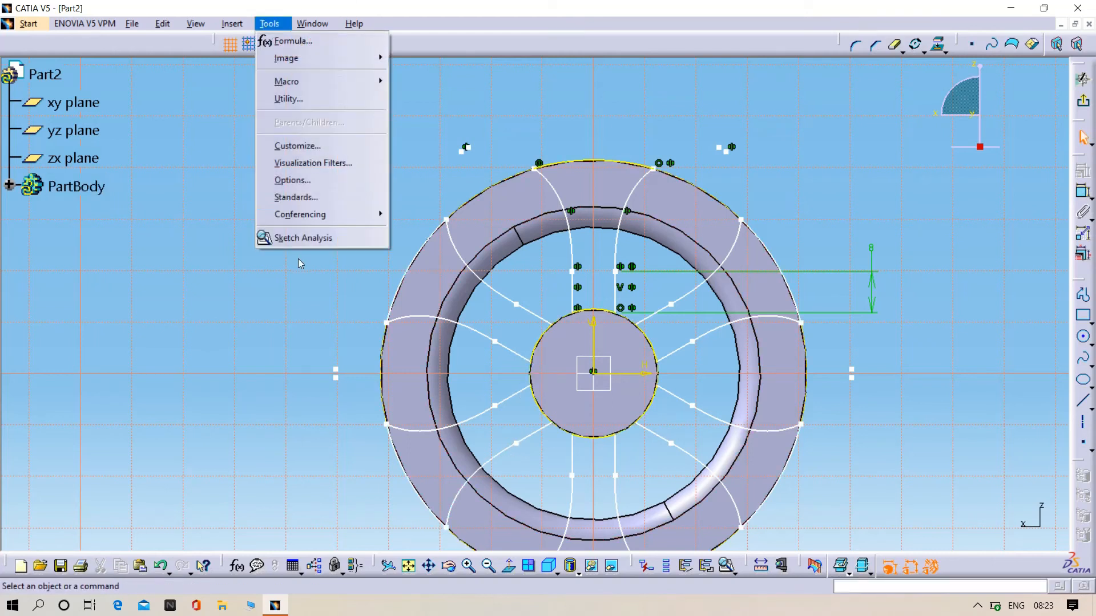
{"action": "left_click", "coordinate": [299, 239]}
{"action": "left_click", "coordinate": [156, 262]}
{"action": "left_click", "coordinate": [156, 279]}
{"action": "left_click", "coordinate": [154, 293]}
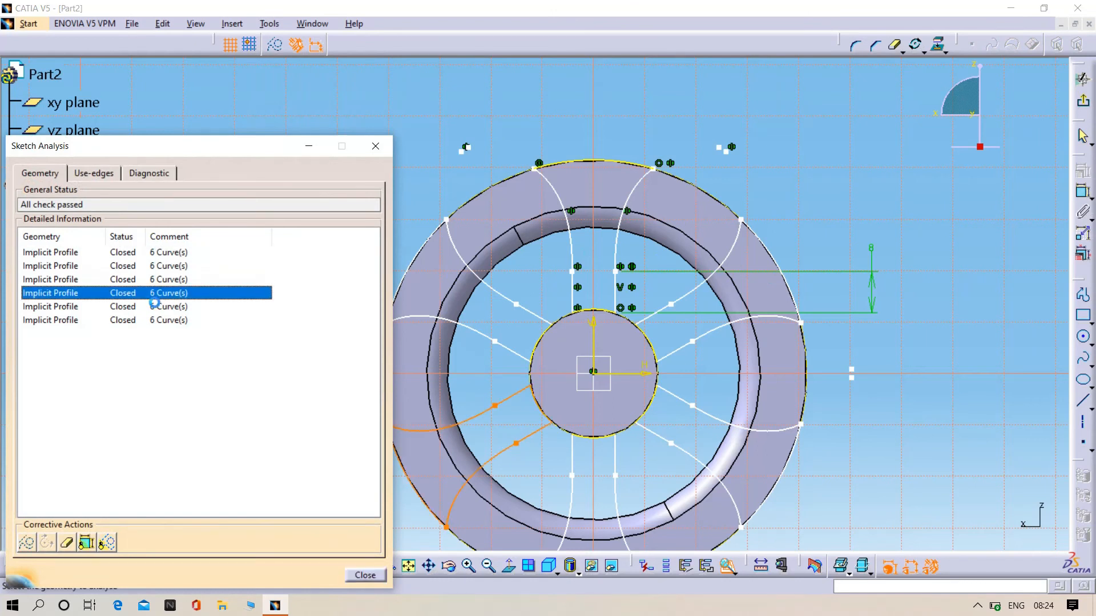
{"action": "left_click", "coordinate": [365, 576]}
Exit the sketch and pad the six spoke profiles with a 2 mm length, previewing before accepting
{"action": "left_click", "coordinate": [1083, 105]}
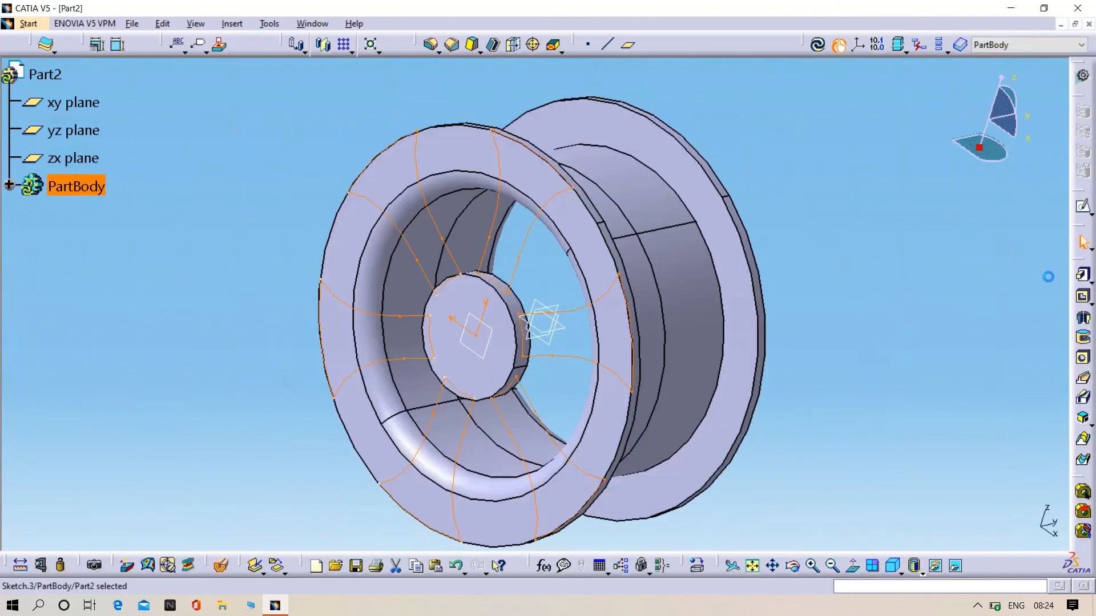
{"action": "left_click", "coordinate": [1085, 278]}
{"action": "left_click", "coordinate": [942, 465]}
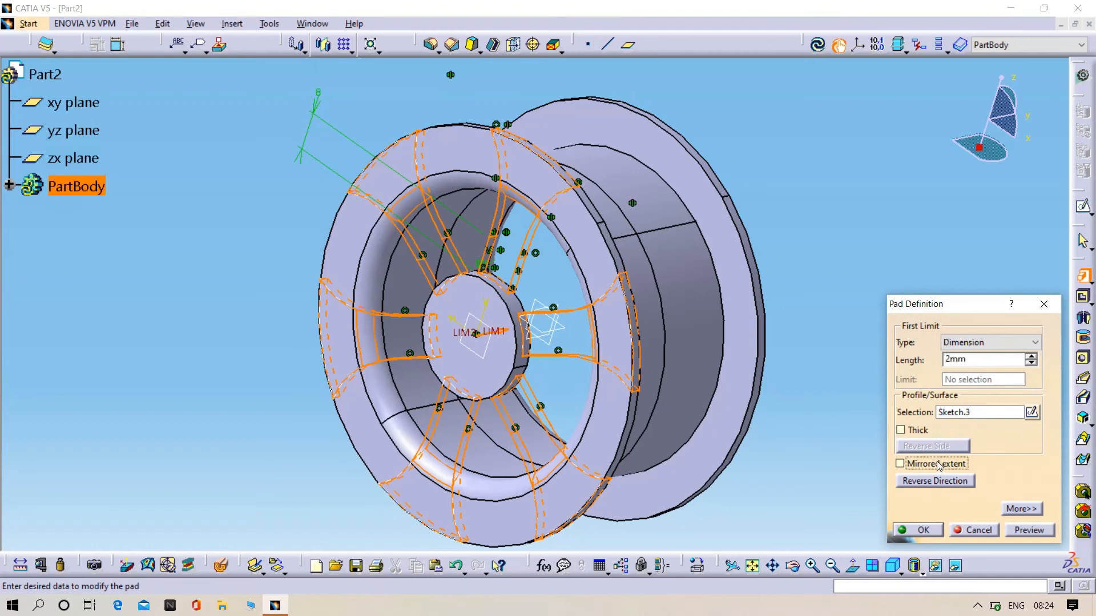
{"action": "left_click", "coordinate": [1030, 531]}
{"action": "middle_click_drag", "start_coordinate": [536, 481], "coordinate": [477, 435]}
{"action": "left_click", "coordinate": [915, 531]}
{"action": "middle_click_drag", "start_coordinate": [866, 408], "coordinate": [836, 292]}
{"action": "right_click", "coordinate": [555, 380]}
{"action": "left_click", "coordinate": [710, 373]}
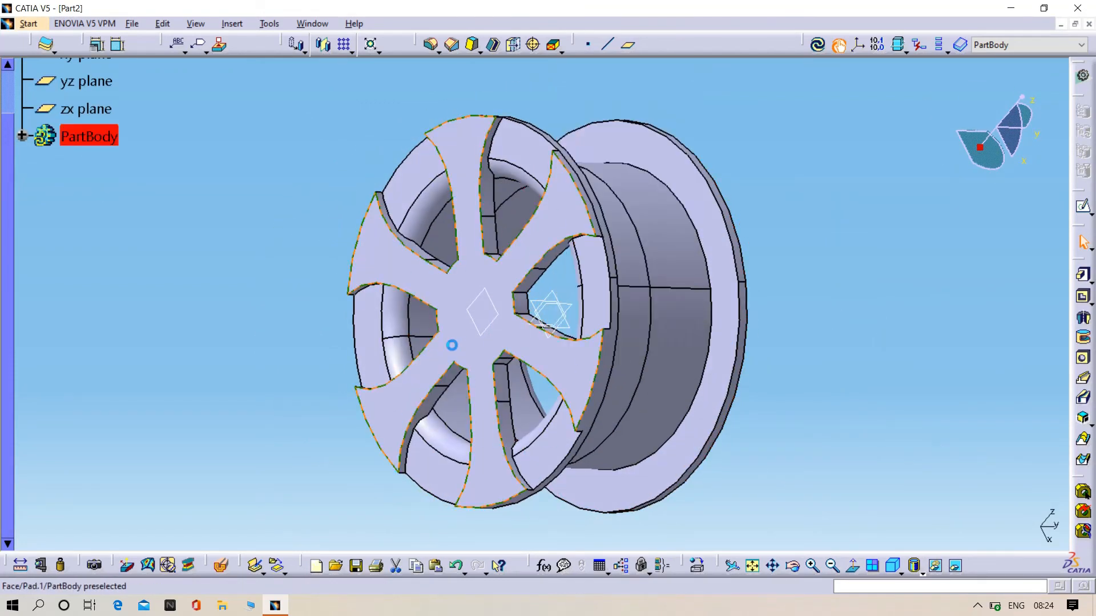
Start a sketch on the wheel's front spoke face and draw a circle of about 8.7 mm radius centred on the origin
{"action": "left_click", "coordinate": [453, 345]}
{"action": "left_click", "coordinate": [1091, 214]}
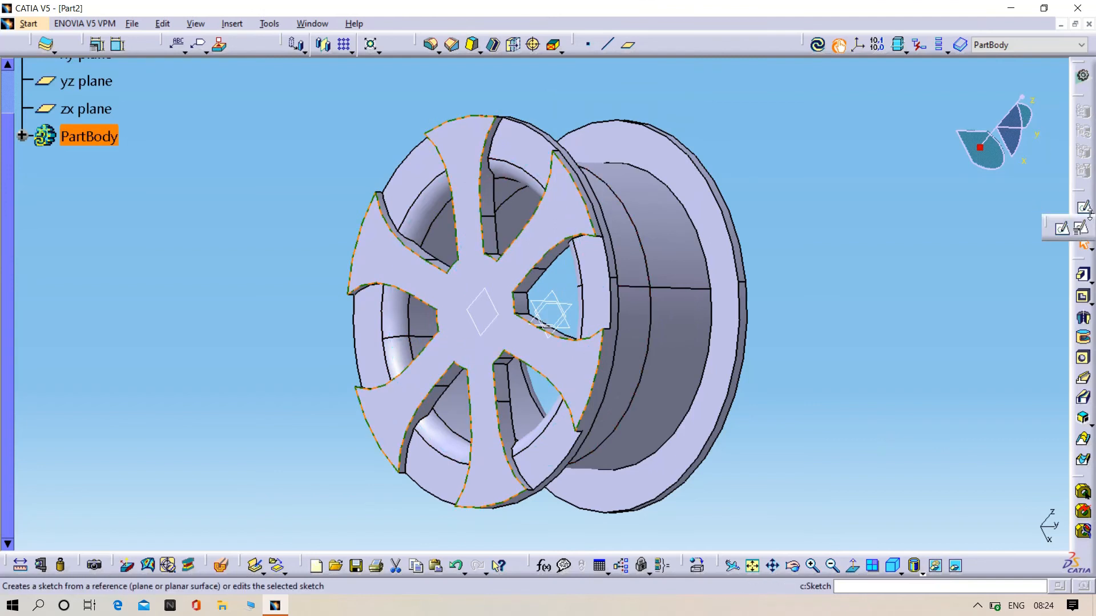
{"action": "left_click", "coordinate": [1060, 228]}
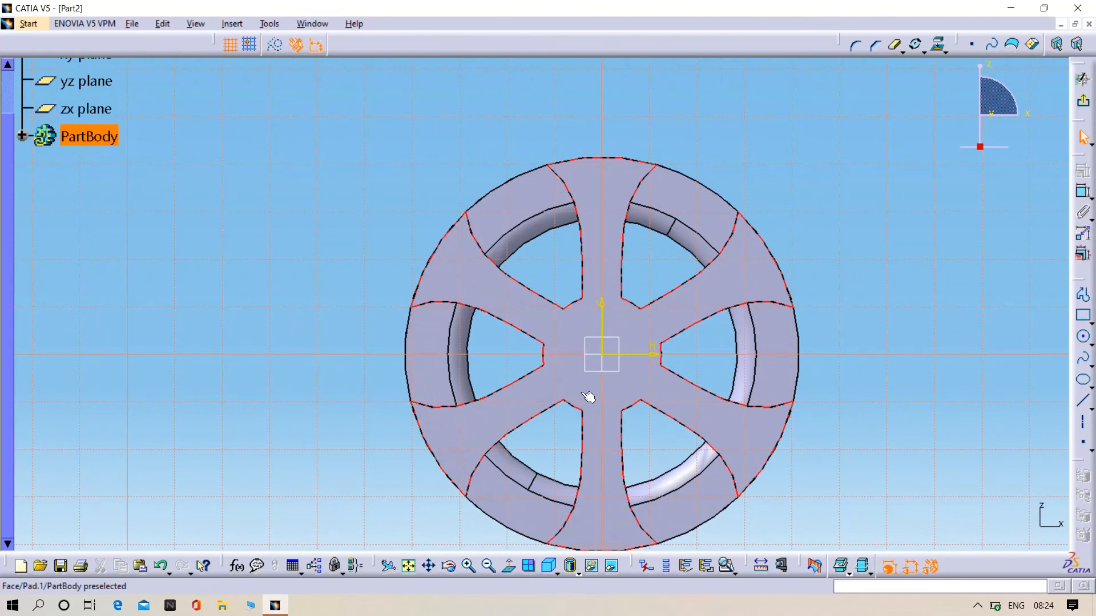
{"action": "left_click", "coordinate": [1083, 336]}
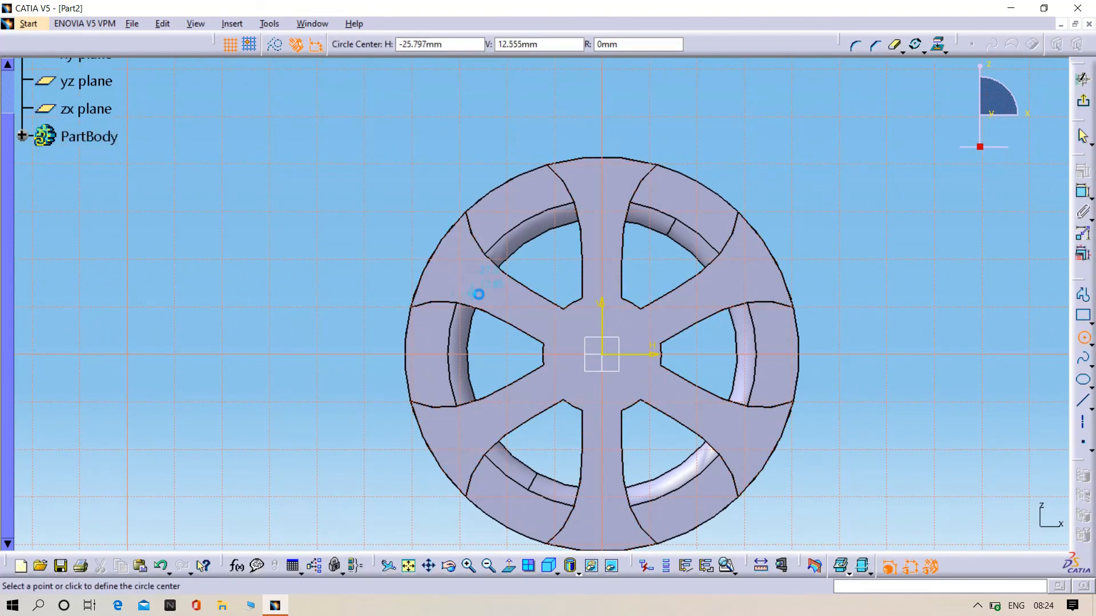
{"action": "left_click", "coordinate": [602, 355]}
{"action": "left_click", "coordinate": [608, 395]}
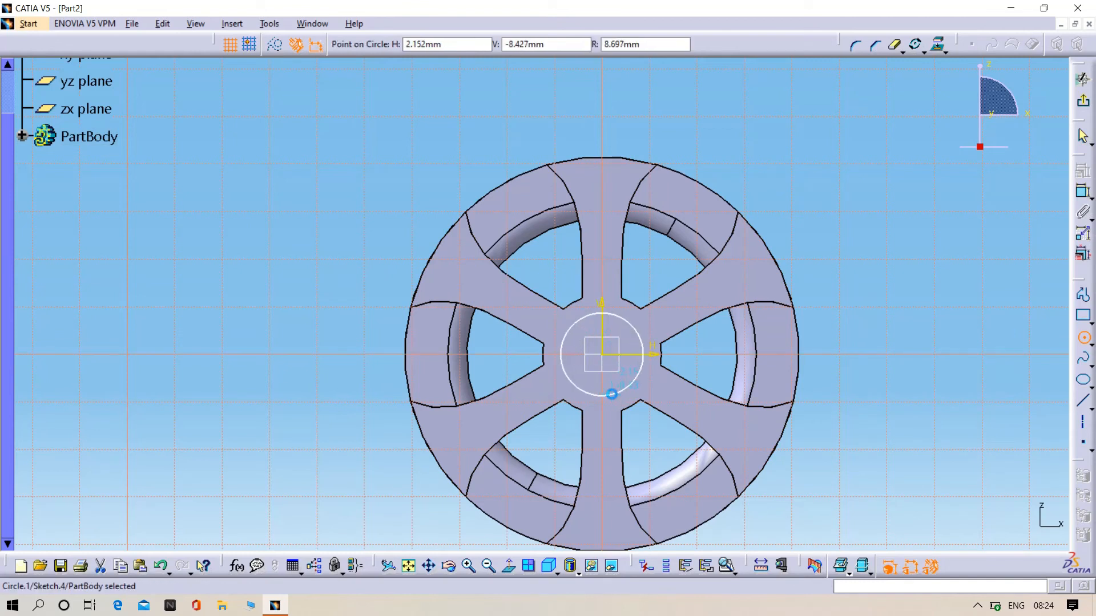
Dimension the central circle's diameter and set it to 15 mm
{"action": "left_click", "coordinate": [1083, 191]}
{"action": "left_click", "coordinate": [905, 303]}
{"action": "double_click", "coordinate": [903, 297]}
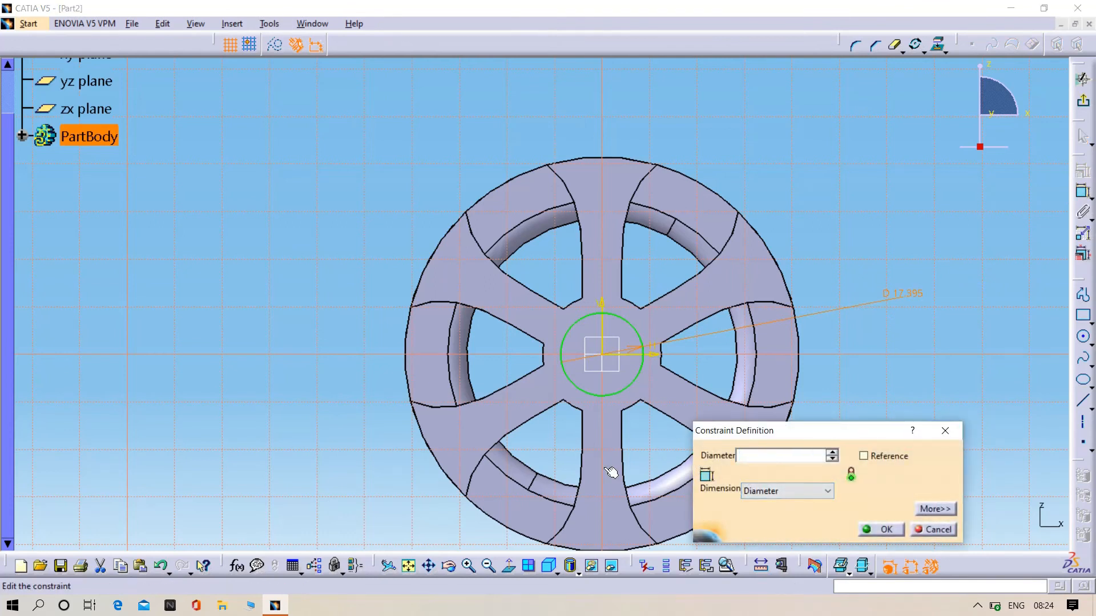
{"action": "type", "text": "15"}
{"action": "key", "text": "Return"}
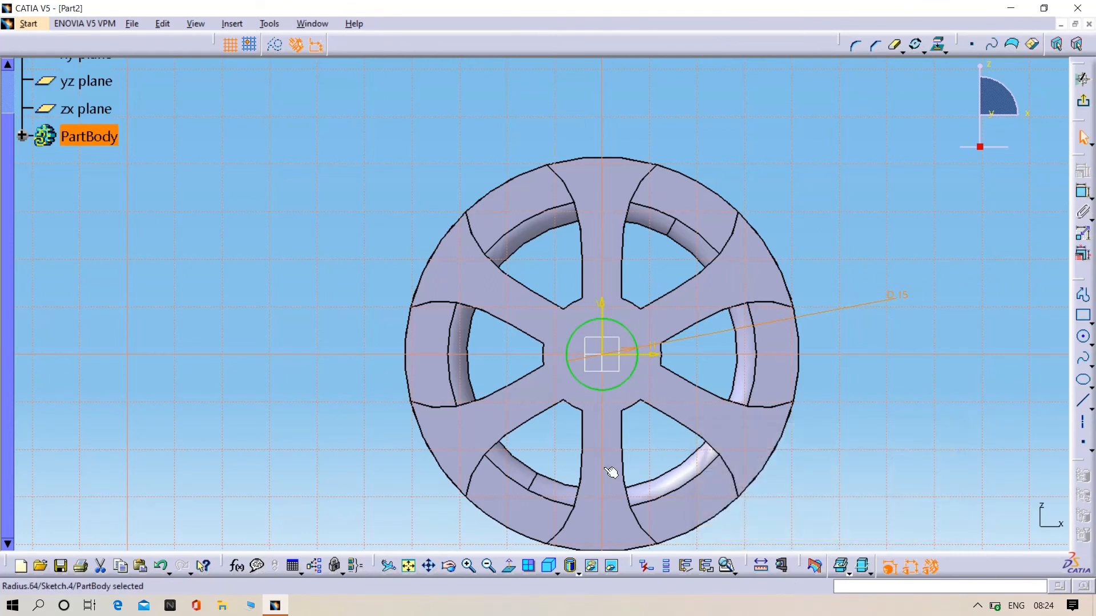
Draw a small circle on the vertical axis just above the central circle and set its diameter to 4 mm
{"action": "left_click", "coordinate": [1083, 343]}
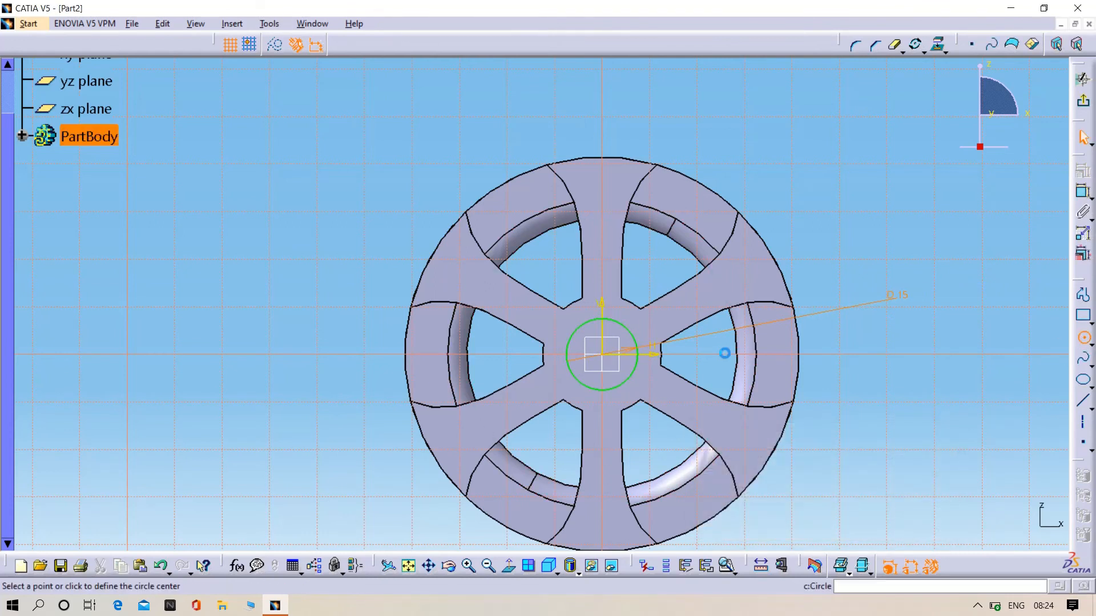
{"action": "left_click", "coordinate": [603, 305]}
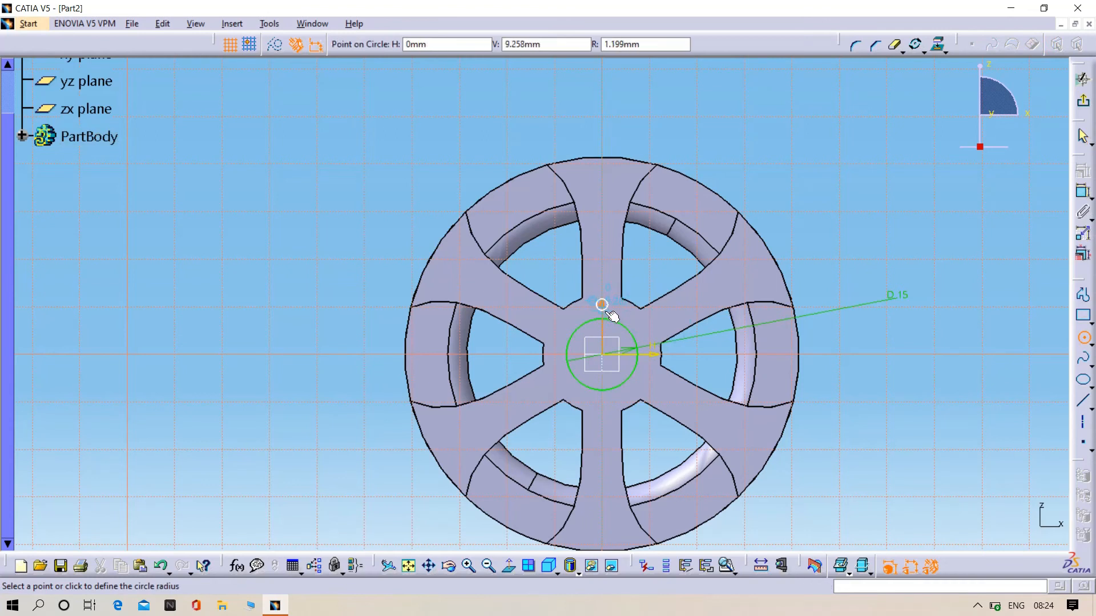
{"action": "left_click", "coordinate": [609, 312]}
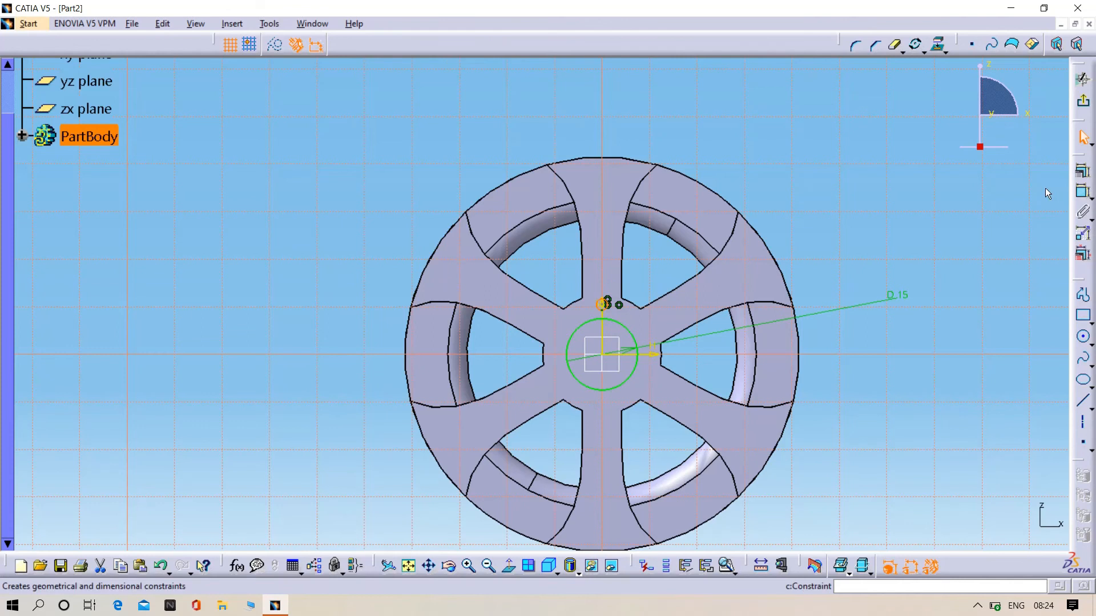
{"action": "left_click", "coordinate": [1081, 194]}
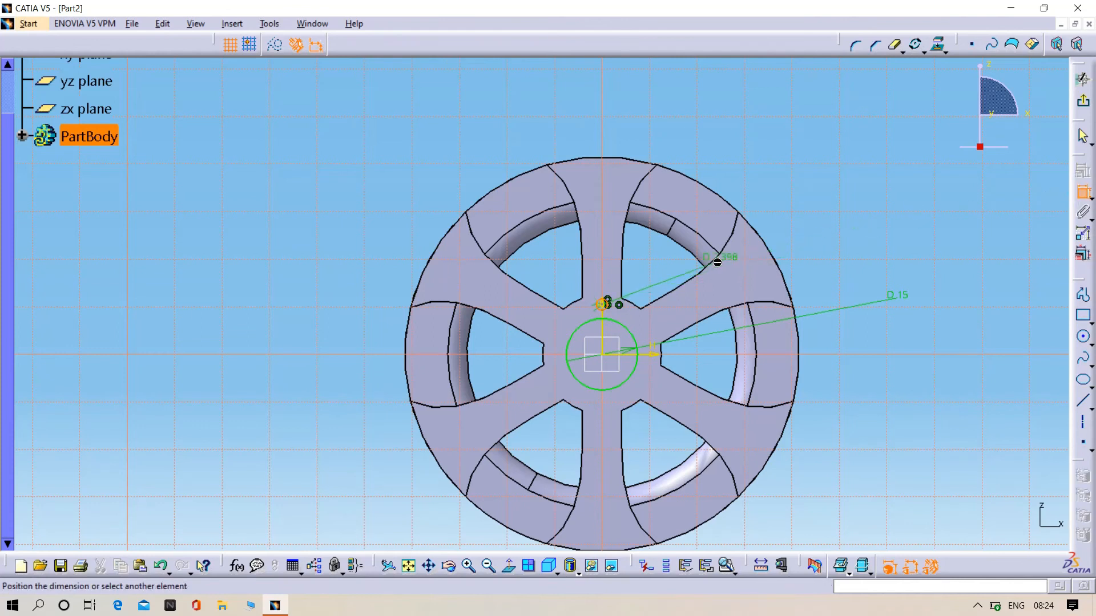
{"action": "left_click", "coordinate": [845, 199]}
{"action": "double_click", "coordinate": [840, 194]}
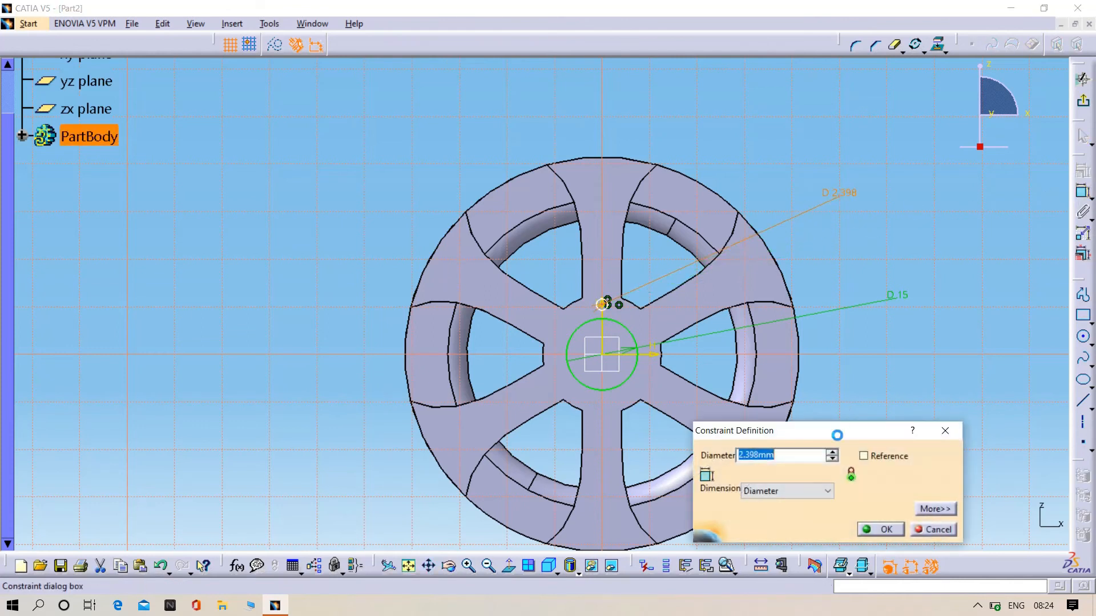
{"action": "type", "text": "4"}
{"action": "key", "text": "Return"}
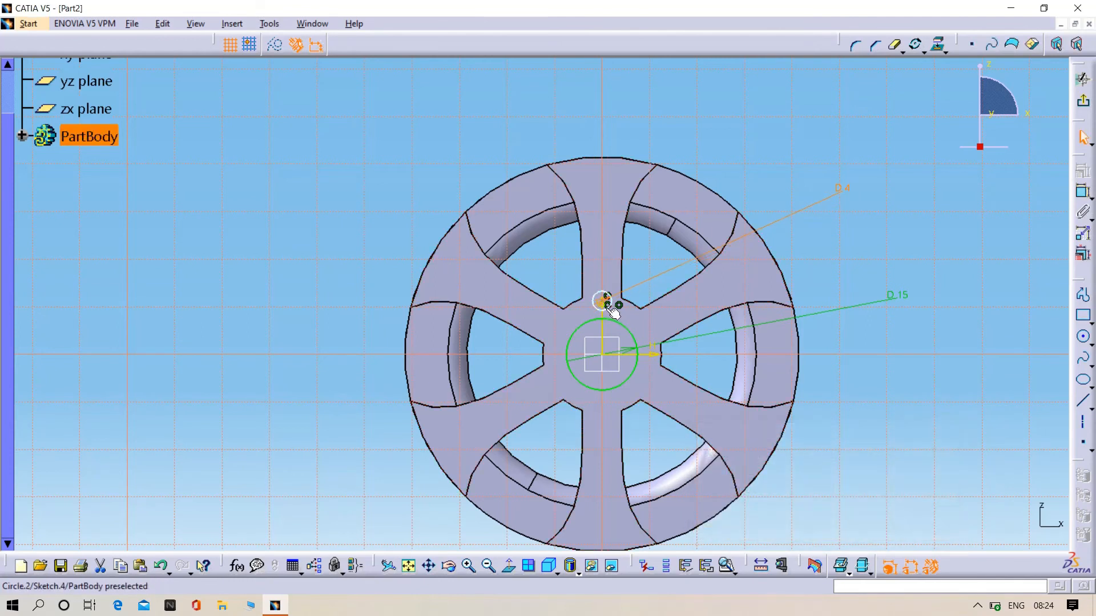
Rotate the small bolt-hole circle about the origin in duplicate mode with 5 instances at 60 degrees
{"action": "left_click", "coordinate": [916, 43]}
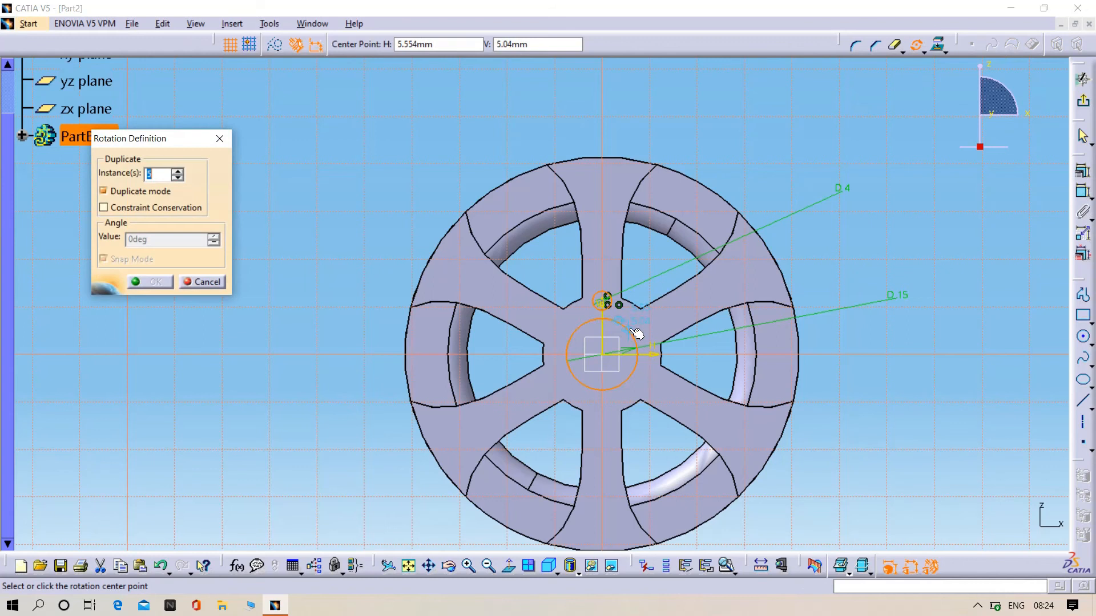
{"action": "left_click", "coordinate": [605, 357]}
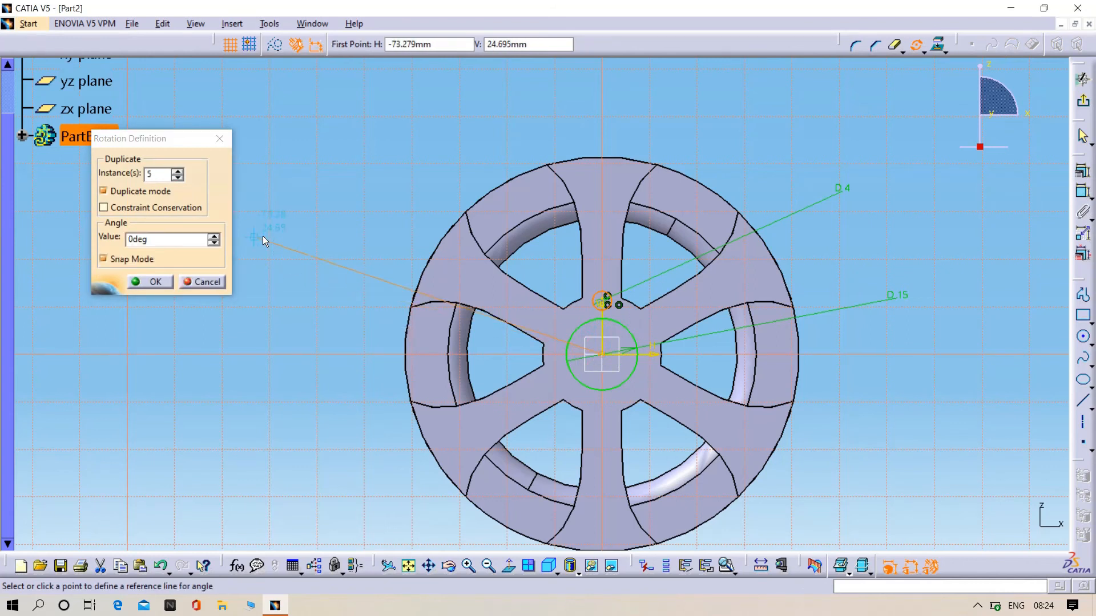
{"action": "type", "text": "6"}
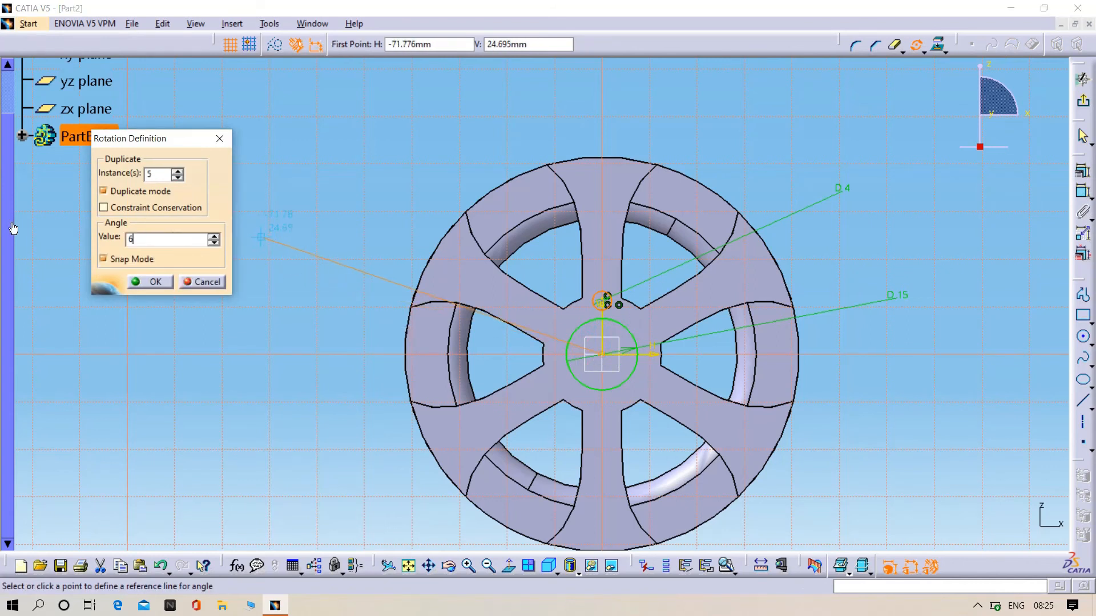
{"action": "type", "text": "0"}
{"action": "key", "text": "Return"}
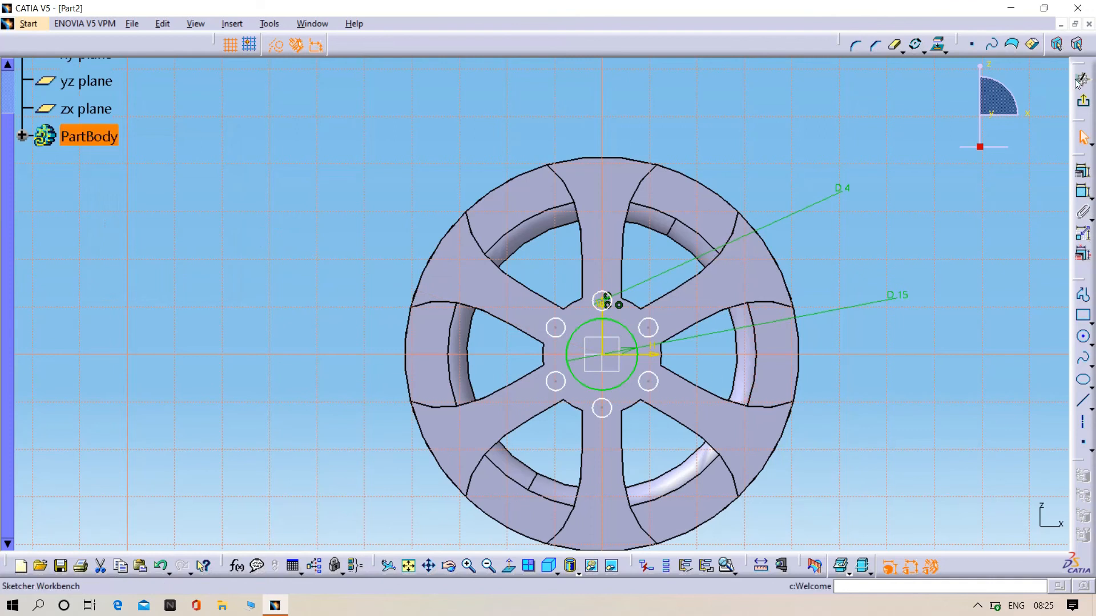
Finish the sketch and pocket the central bore and six bolt holes into the hub to a depth of 13 mm
{"action": "left_click", "coordinate": [1081, 80]}
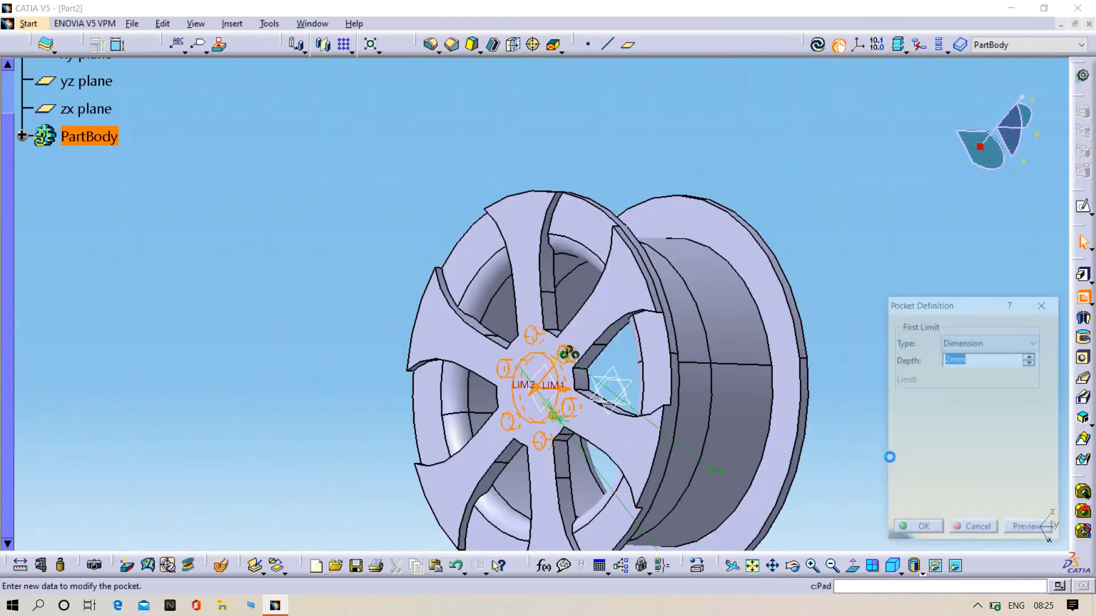
{"action": "left_click", "coordinate": [1030, 356]}
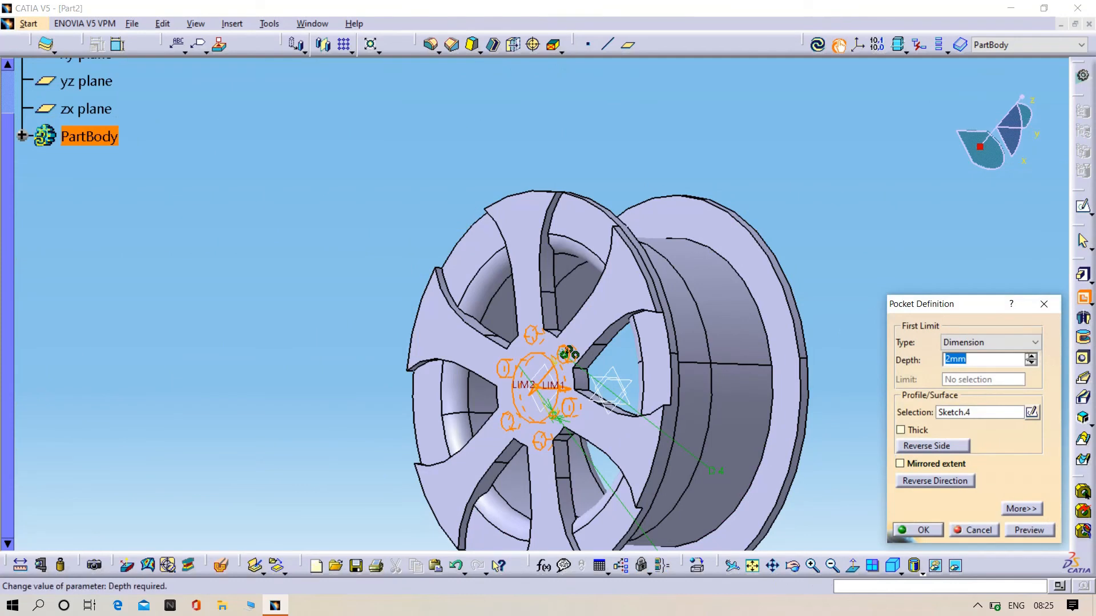
{"action": "left_click", "coordinate": [1030, 356]}
{"action": "left_click", "coordinate": [1030, 356]}
{"action": "left_click", "coordinate": [1030, 356]}
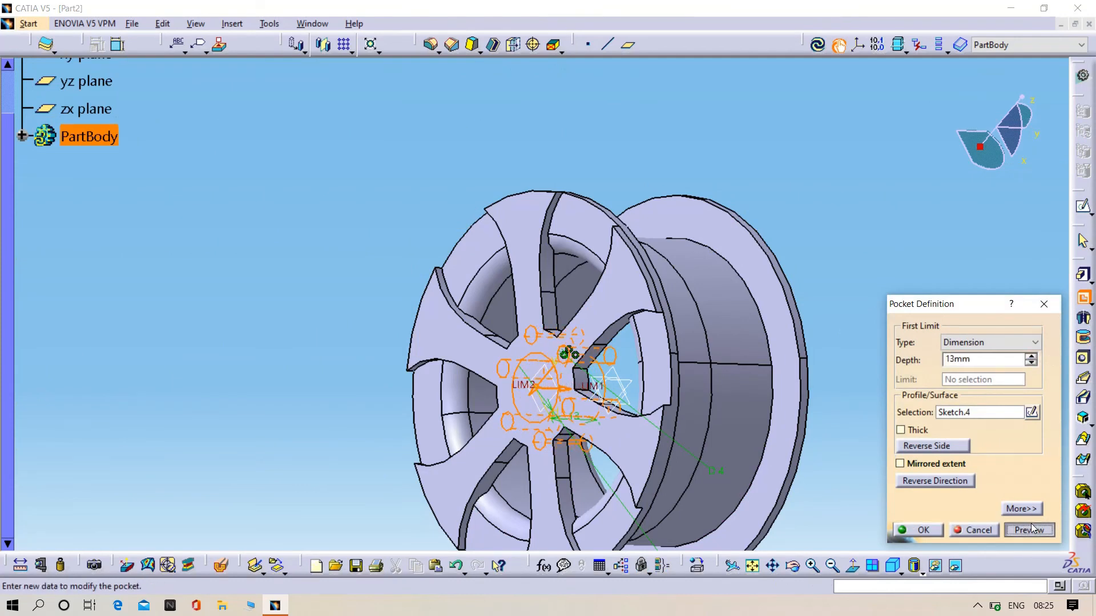
{"action": "left_click", "coordinate": [1030, 530]}
{"action": "left_click", "coordinate": [917, 530]}
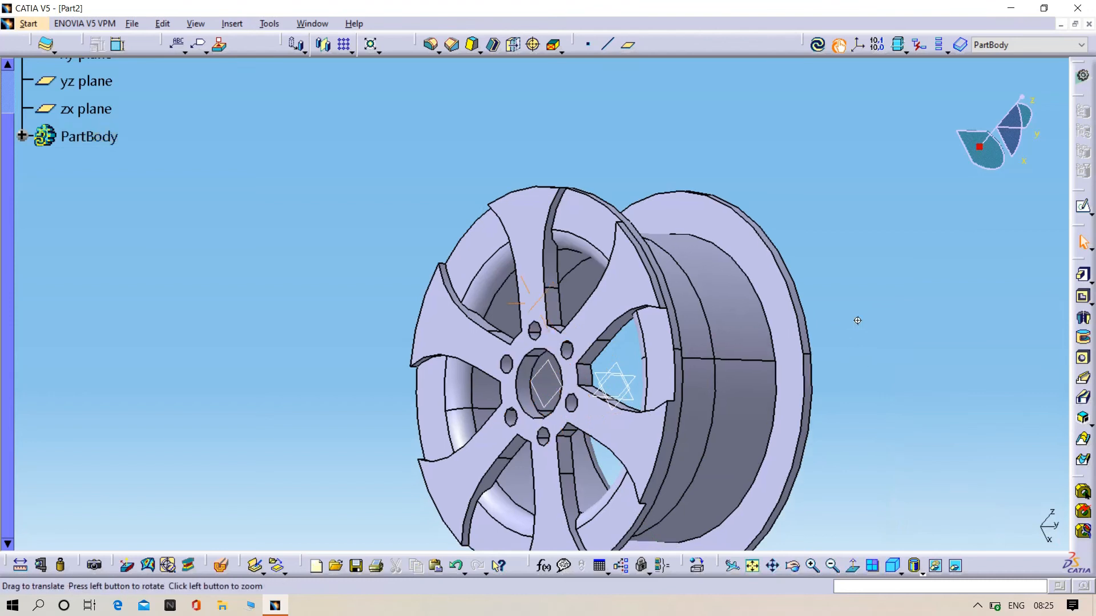
Mirror the first pad, Pad.1, about the zx plane onto the opposite side of the rim
{"action": "middle_click_drag", "start_coordinate": [858, 321], "coordinate": [438, 242]}
{"action": "left_click", "coordinate": [21, 136]}
{"action": "scroll", "coordinate": [126, 229], "scroll_direction": "down", "scroll_amount": 3}
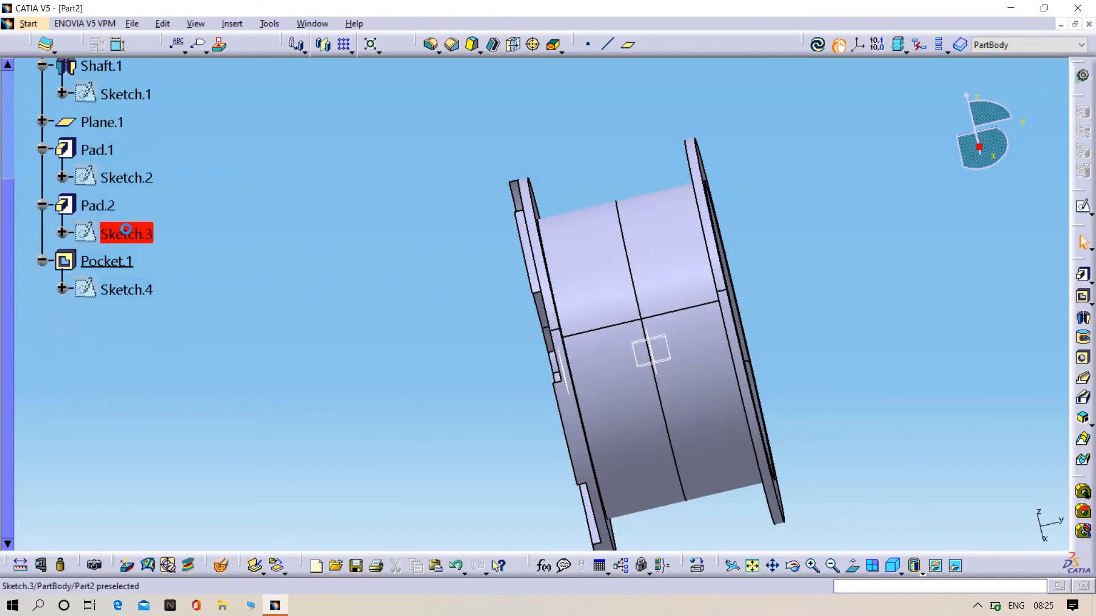
{"action": "left_click", "coordinate": [103, 156]}
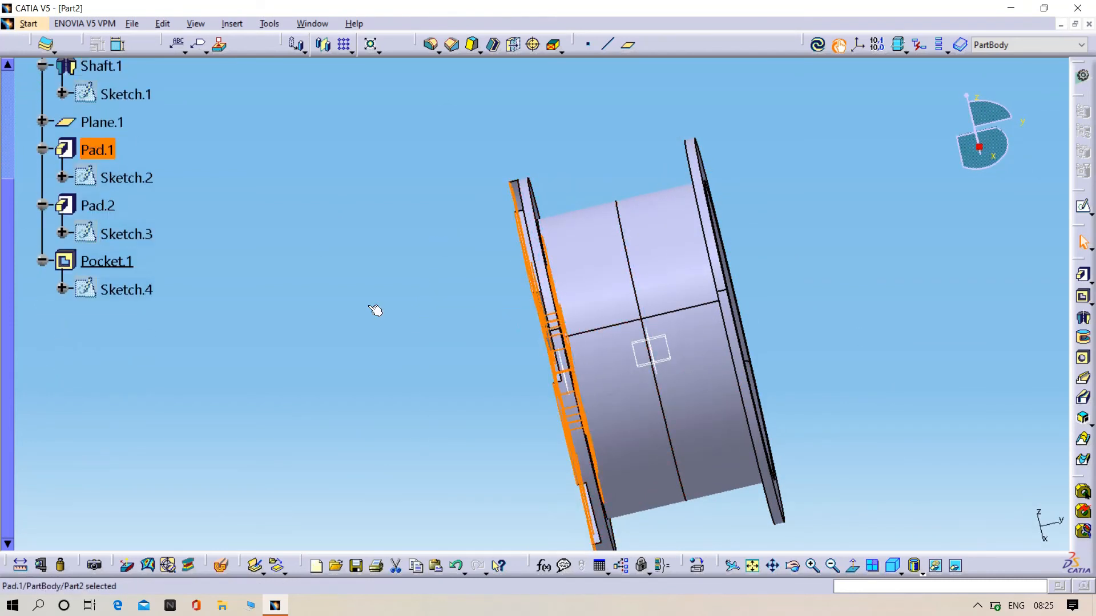
{"action": "key", "text": "Escape"}
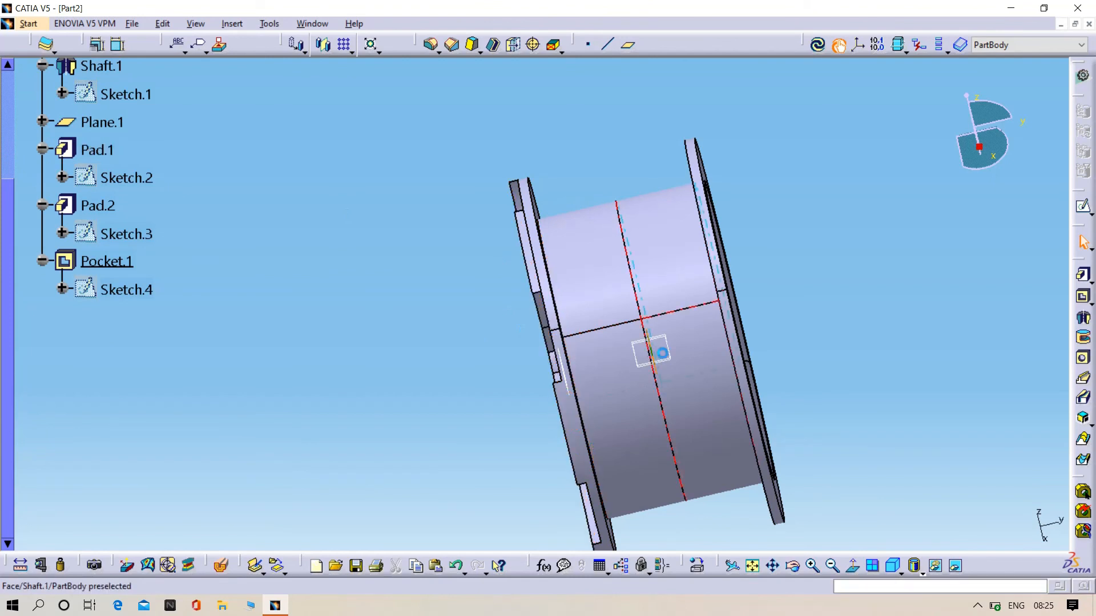
{"action": "left_click", "coordinate": [101, 152]}
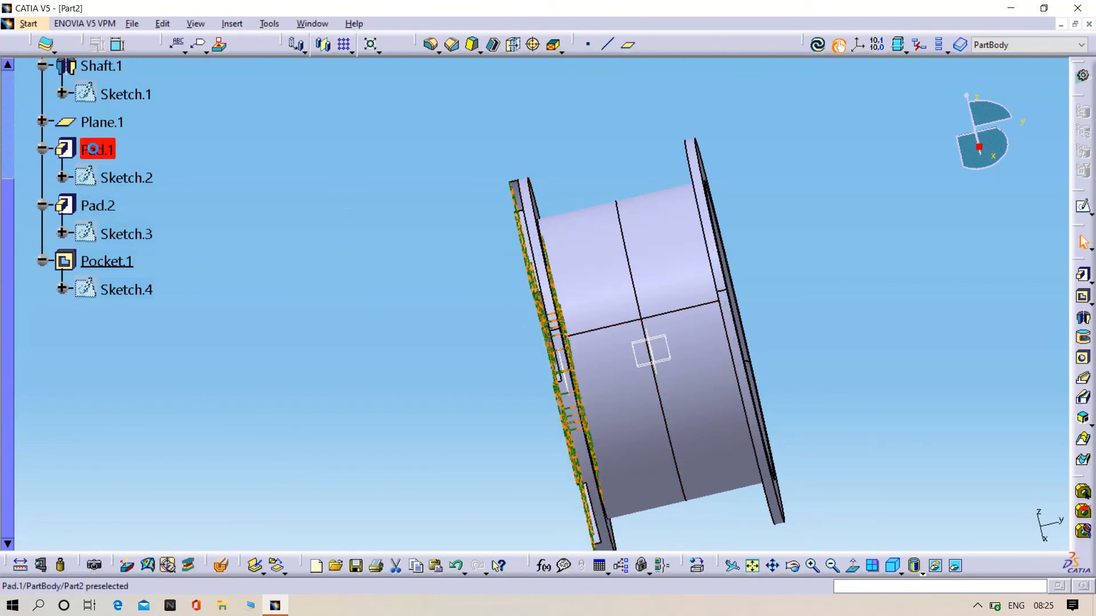
{"action": "left_click", "coordinate": [325, 45]}
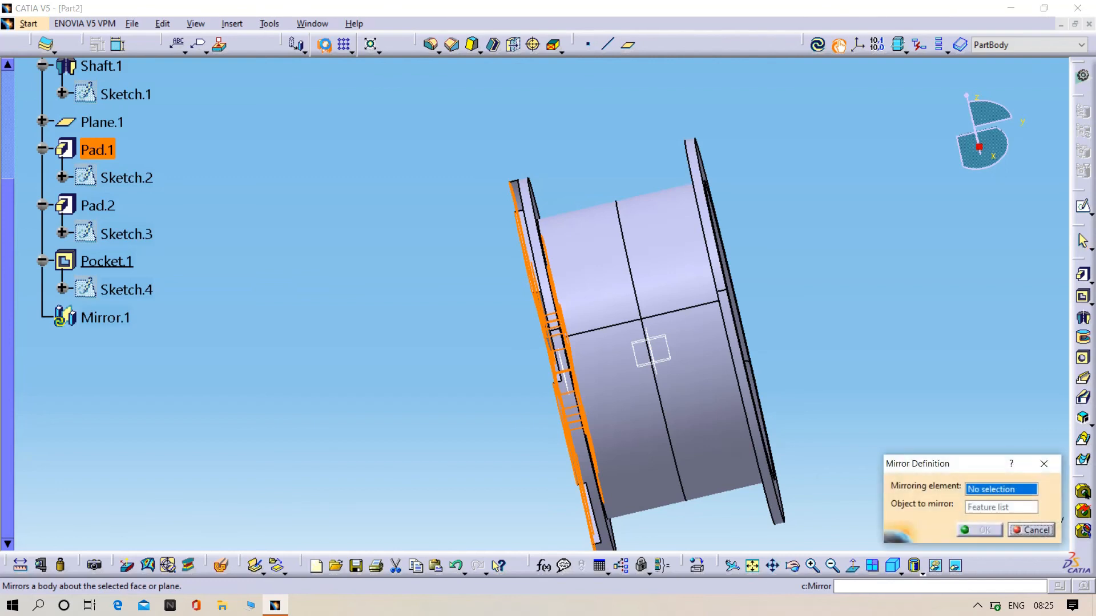
{"action": "left_click", "coordinate": [652, 355]}
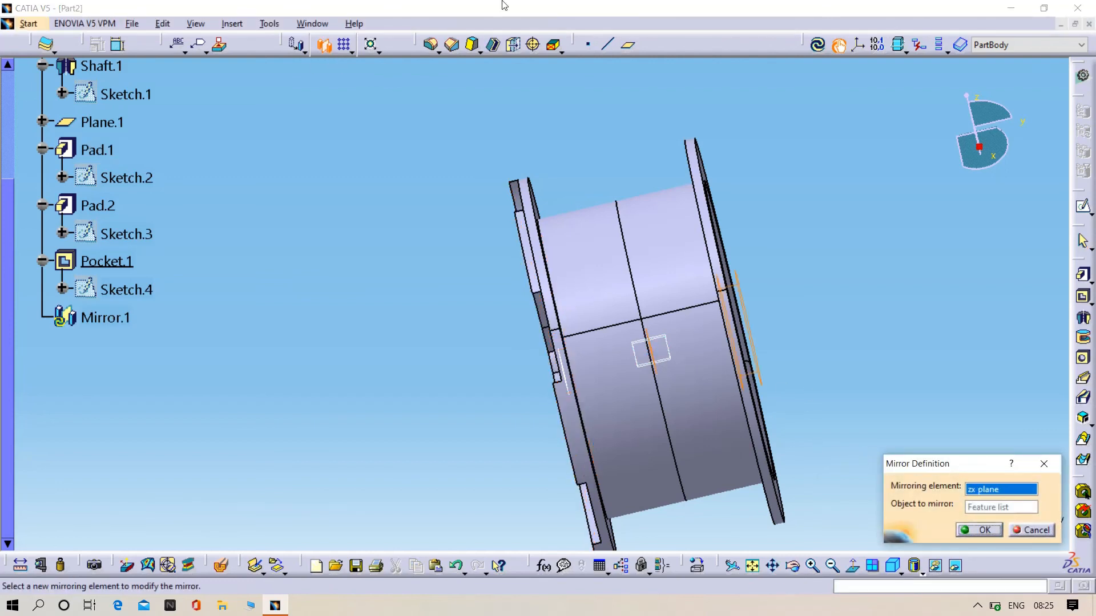
{"action": "left_click", "coordinate": [968, 531]}
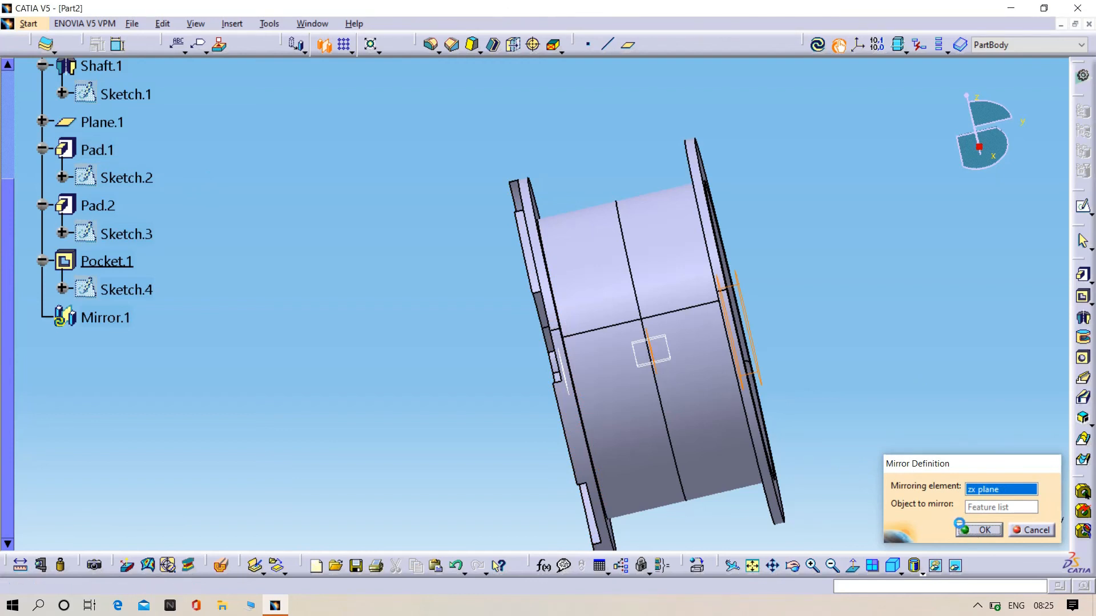
{"action": "left_click", "coordinate": [100, 389]}
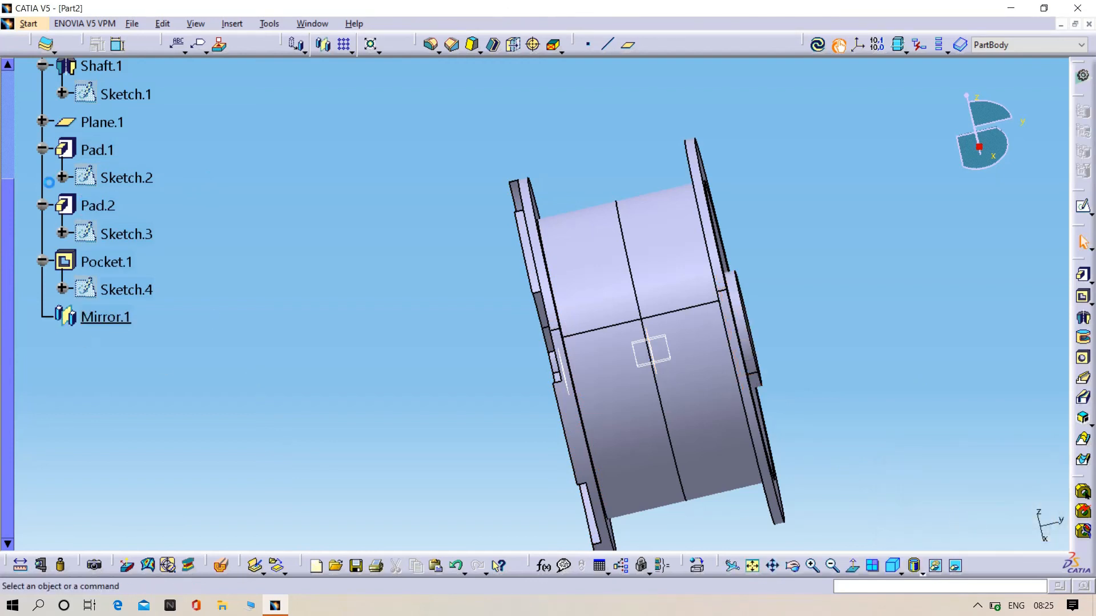
Mirror the spoke pad, Pad.2, about the zx plane onto the opposite side of the rim
{"action": "left_click", "coordinate": [97, 206]}
{"action": "left_click", "coordinate": [318, 42]}
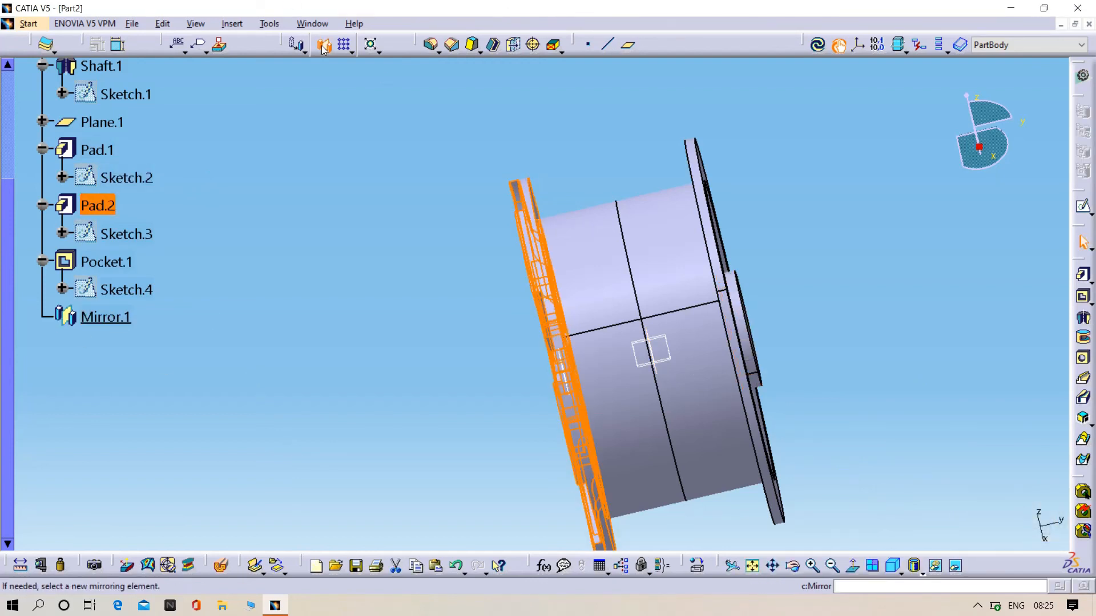
{"action": "left_click", "coordinate": [656, 360]}
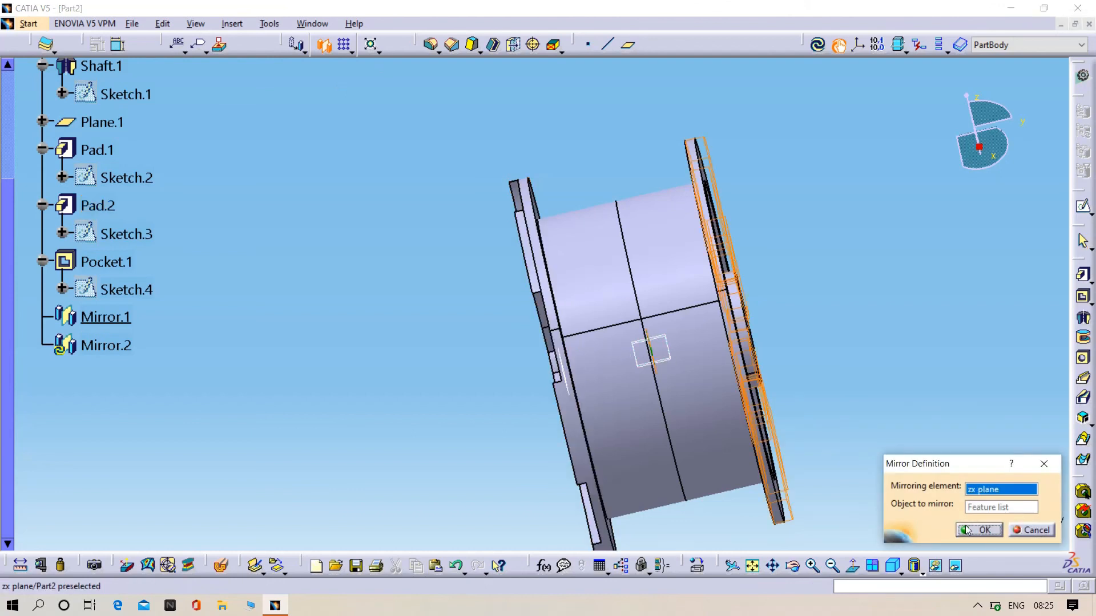
{"action": "left_click", "coordinate": [980, 530]}
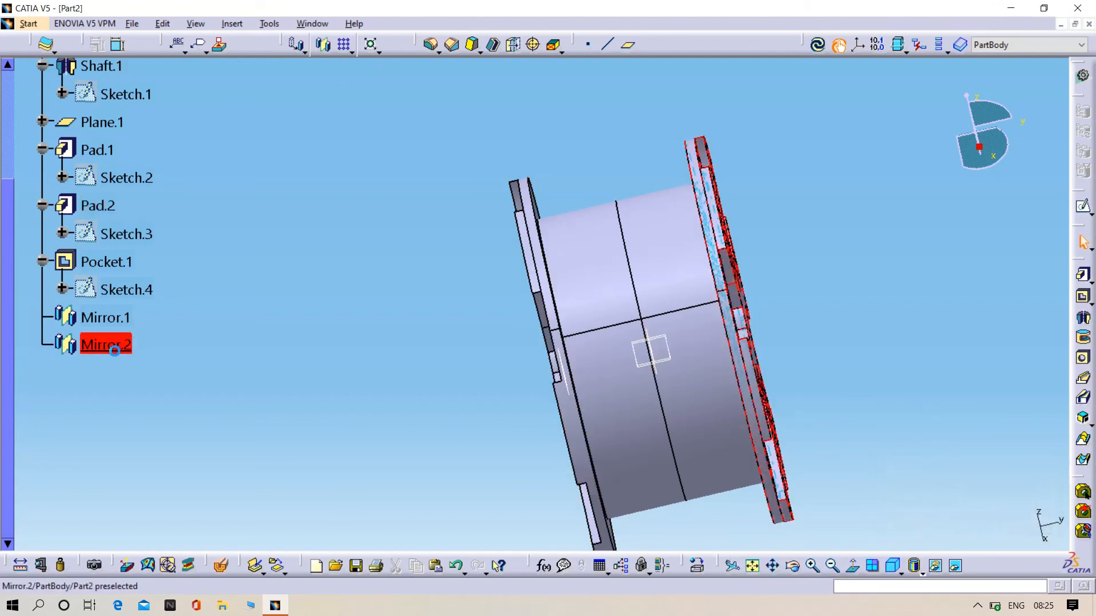
{"action": "left_click", "coordinate": [114, 321]}
{"action": "left_click", "coordinate": [228, 259]}
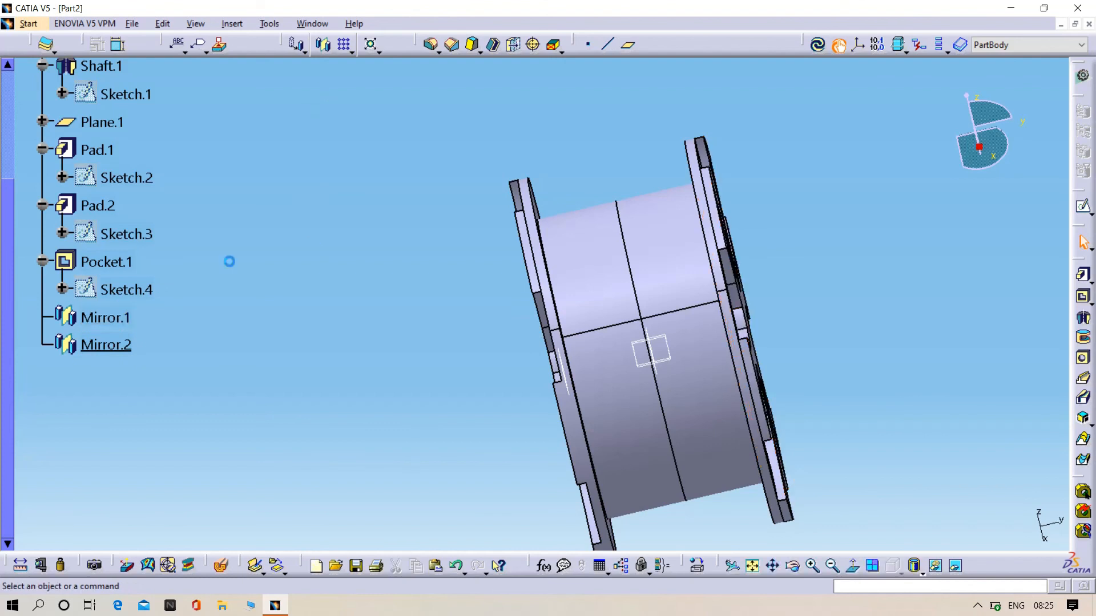
Mirror the pocket of the centre bore and bolt holes about the zx plane through the opposite rim face
{"action": "middle_click_drag", "start_coordinate": [259, 240], "coordinate": [639, 261]}
{"action": "left_click", "coordinate": [100, 267]}
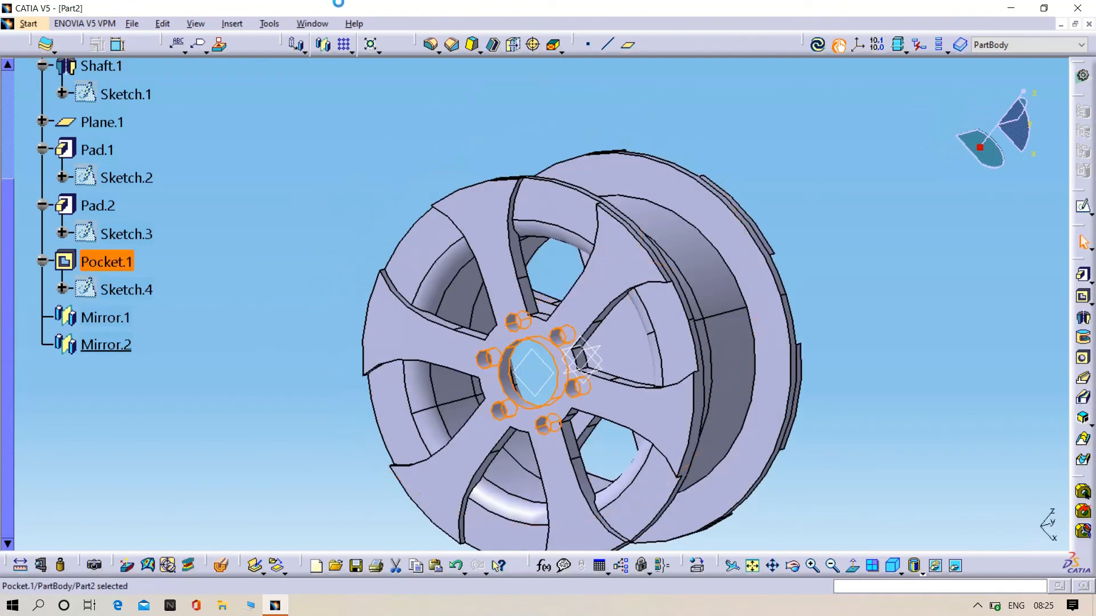
{"action": "left_click", "coordinate": [323, 45]}
{"action": "middle_click_drag", "start_coordinate": [843, 175], "coordinate": [577, 313]}
{"action": "left_click", "coordinate": [622, 352]}
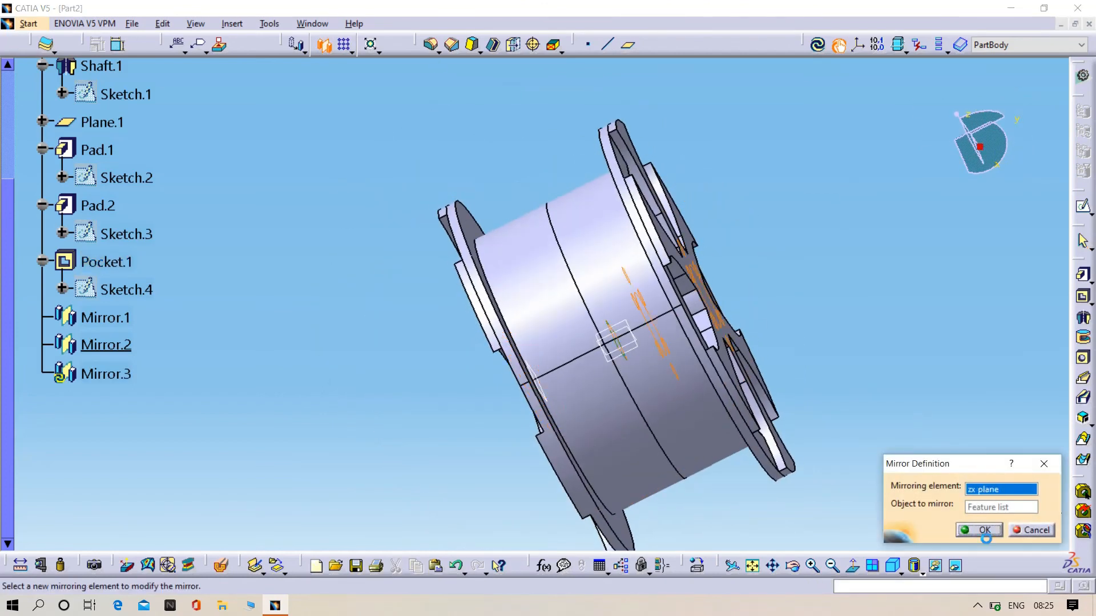
{"action": "left_click", "coordinate": [977, 531]}
{"action": "middle_click_drag", "start_coordinate": [929, 485], "coordinate": [743, 276]}
{"action": "scroll", "coordinate": [22, 156], "scroll_direction": "up", "scroll_amount": 3}
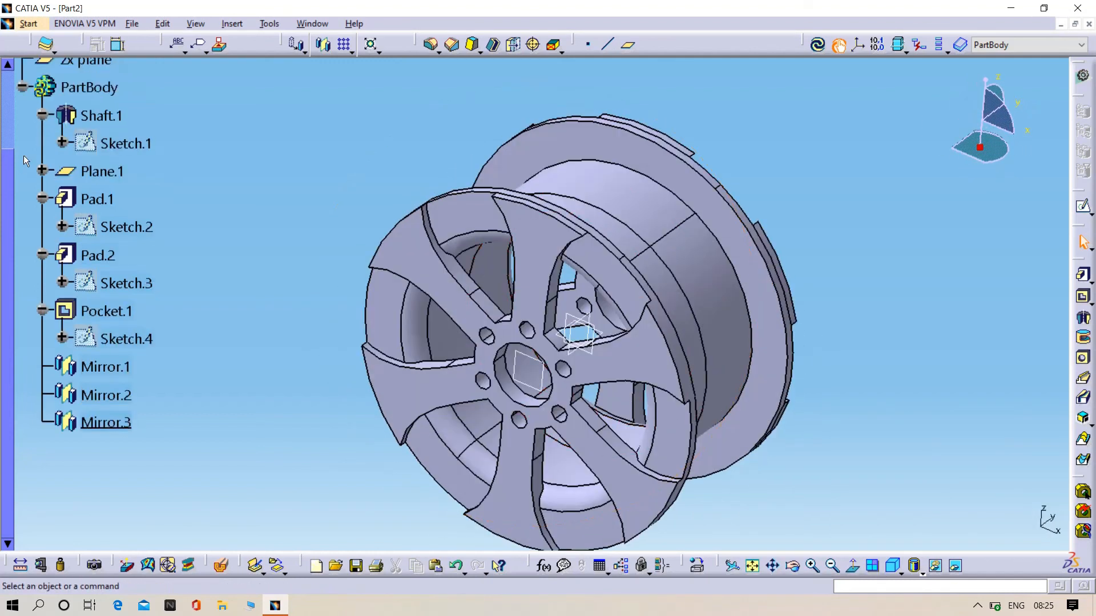
{"action": "scroll", "coordinate": [108, 237], "scroll_direction": "down", "scroll_amount": 2}
{"action": "middle_click_drag", "start_coordinate": [347, 240], "coordinate": [469, 209]}
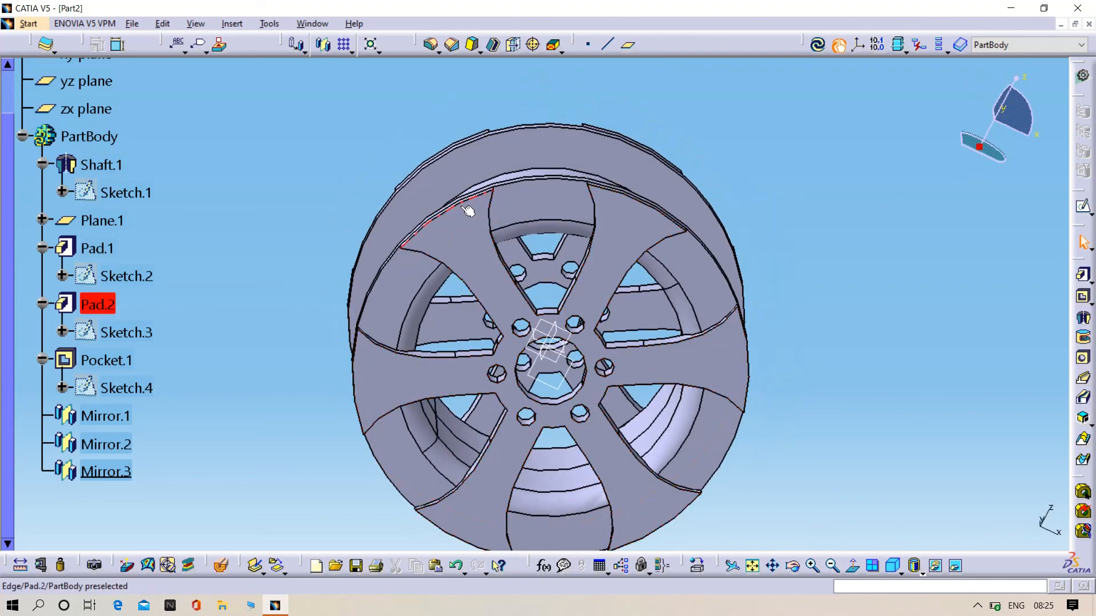
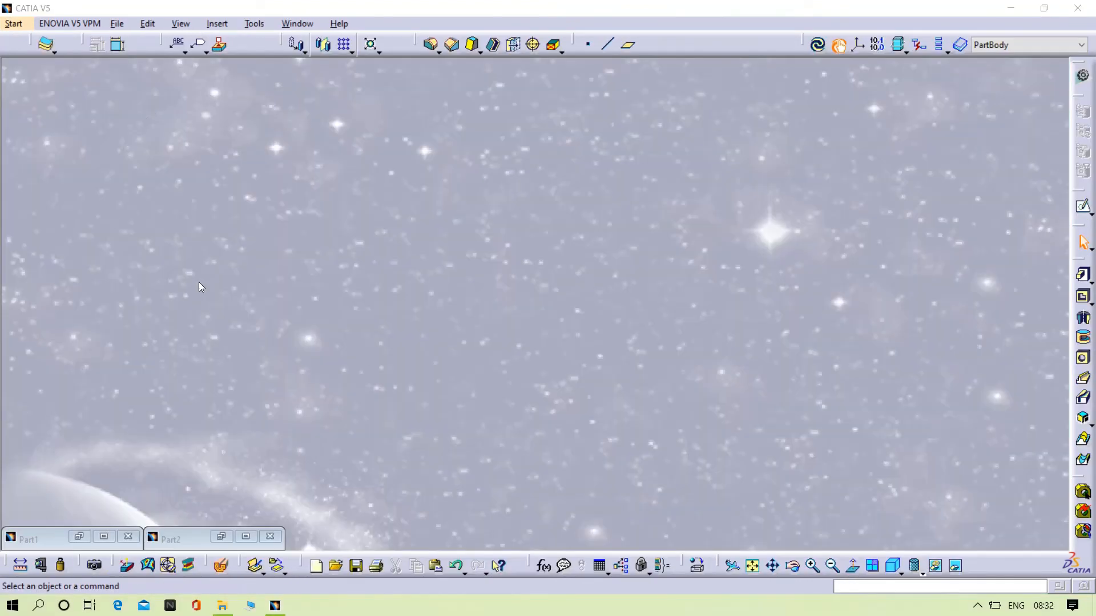
Create a new Assembly Design product and maximize its document window
{"action": "left_click", "coordinate": [20, 25]}
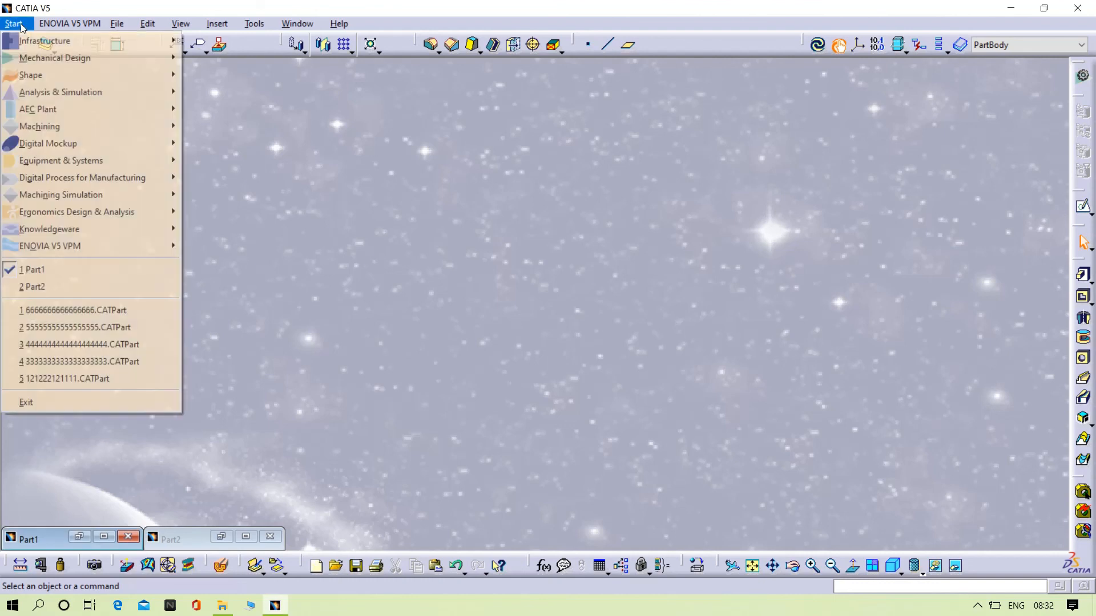
{"action": "mouse_move", "coordinate": [84, 59]}
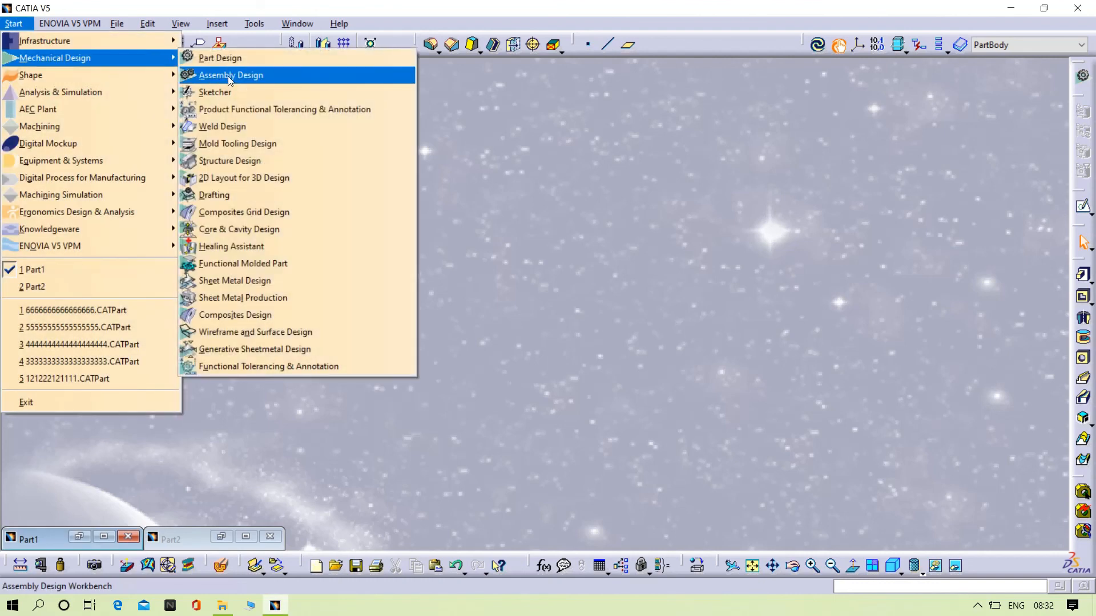
{"action": "left_click", "coordinate": [226, 76]}
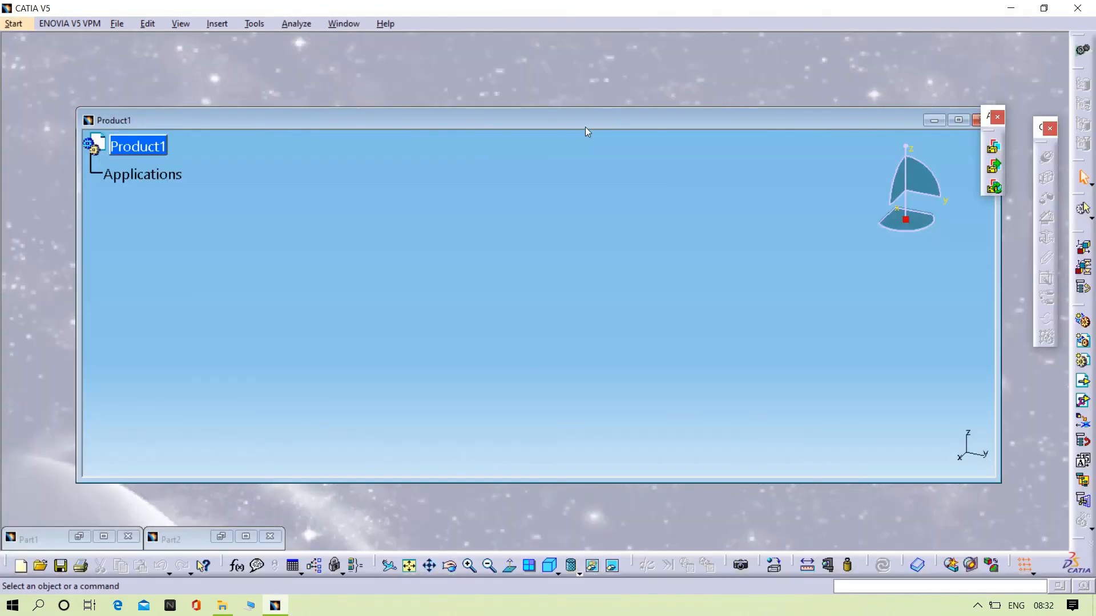
{"action": "left_click", "coordinate": [920, 109]}
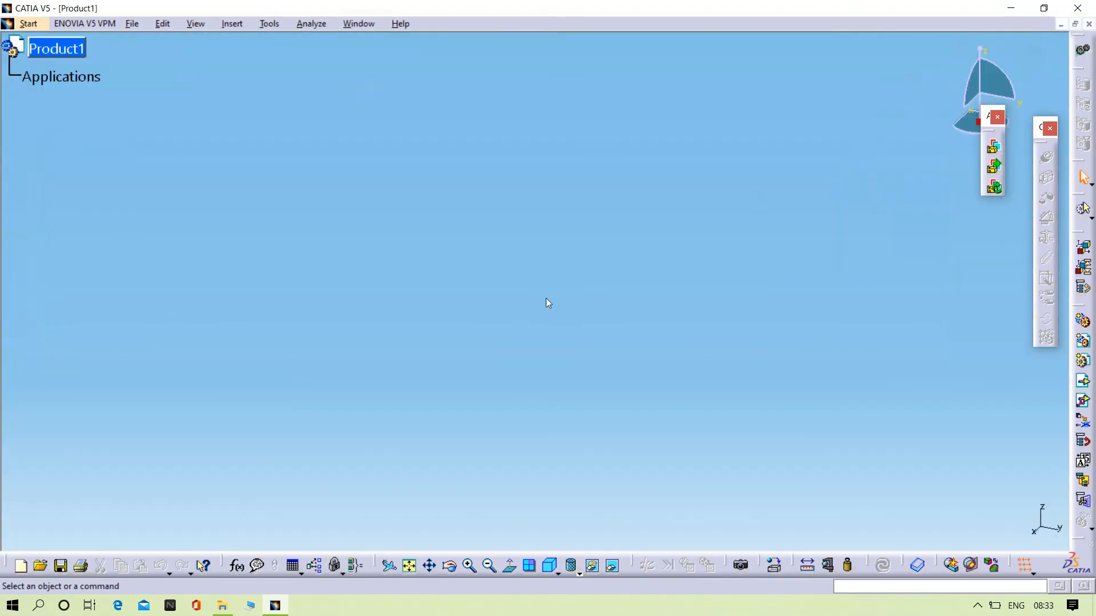
Insert two existing components into Product1 from the steering mechanism folder: the part files named only with 6s and only with 4s
{"action": "right_click", "coordinate": [68, 48]}
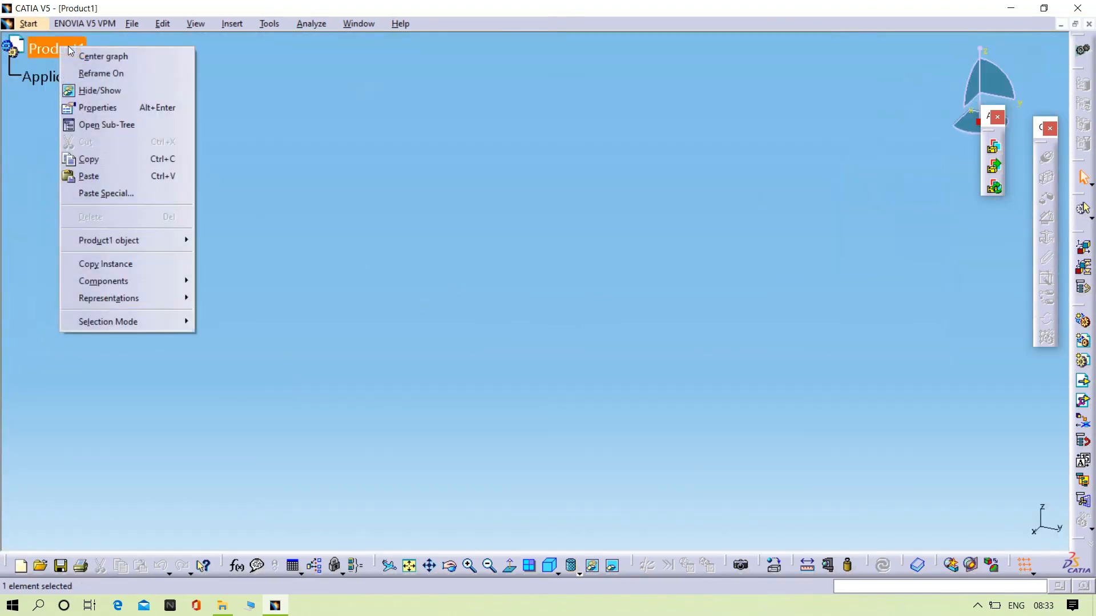
{"action": "mouse_move", "coordinate": [118, 286]}
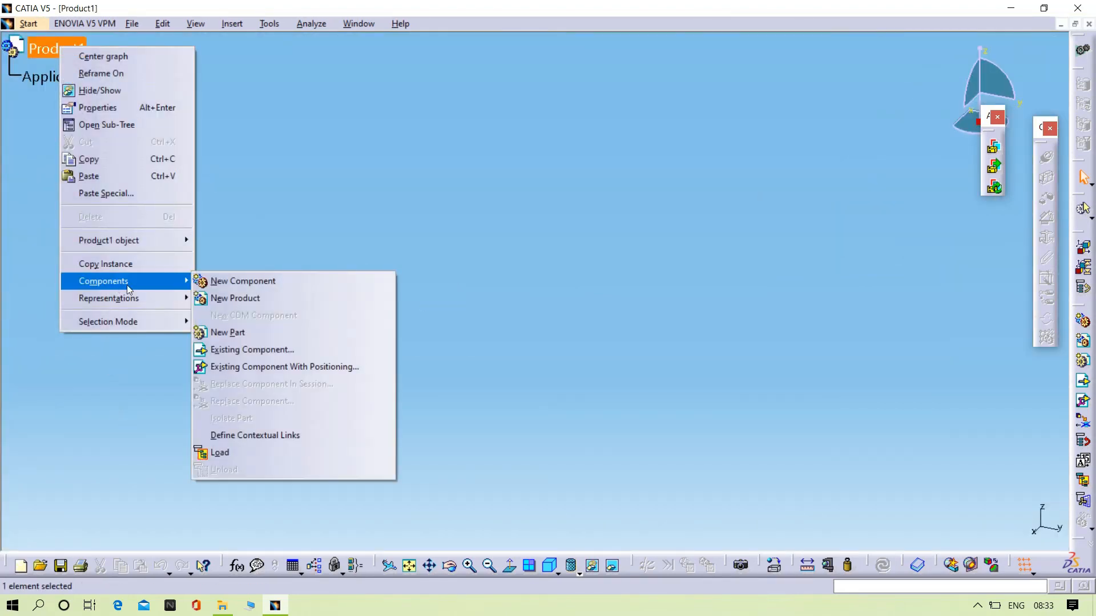
{"action": "left_click", "coordinate": [318, 350]}
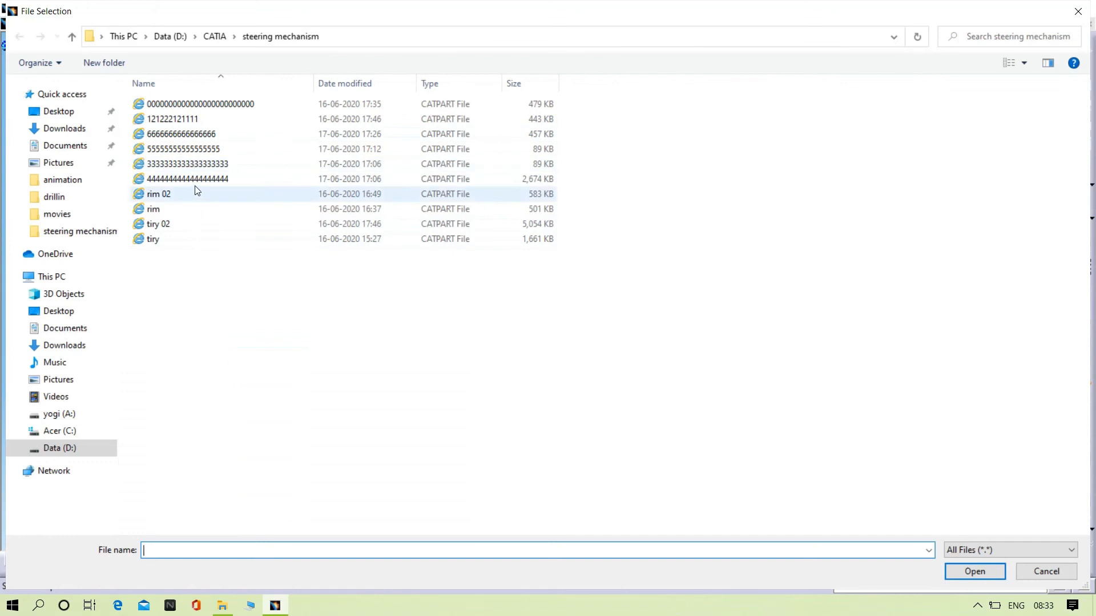
{"action": "left_click", "coordinate": [189, 179]}
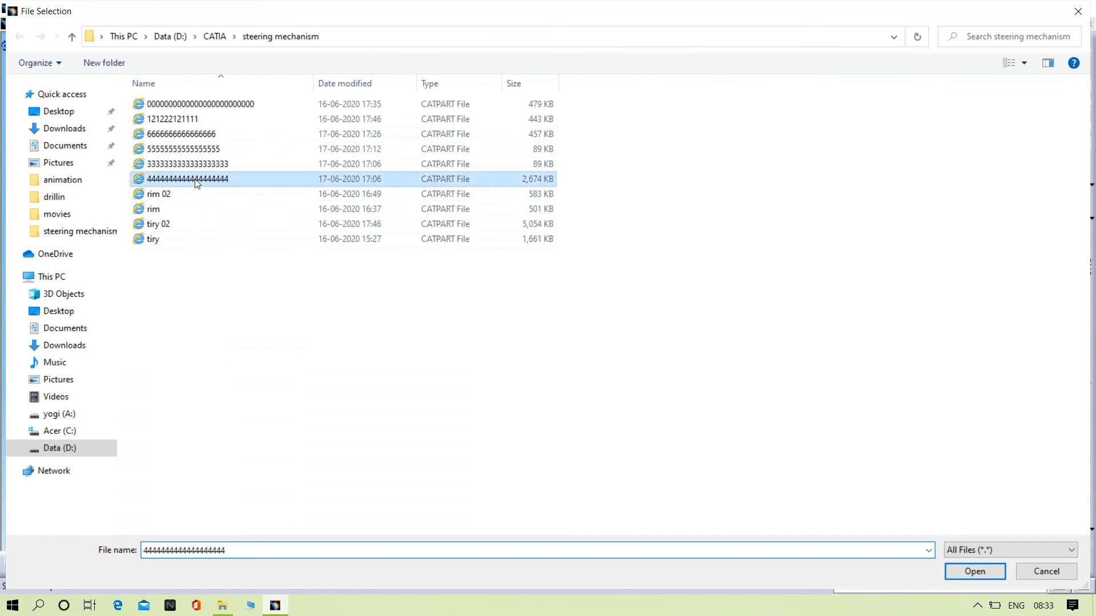
{"action": "left_click", "coordinate": [166, 137], "text": "ctrl"}
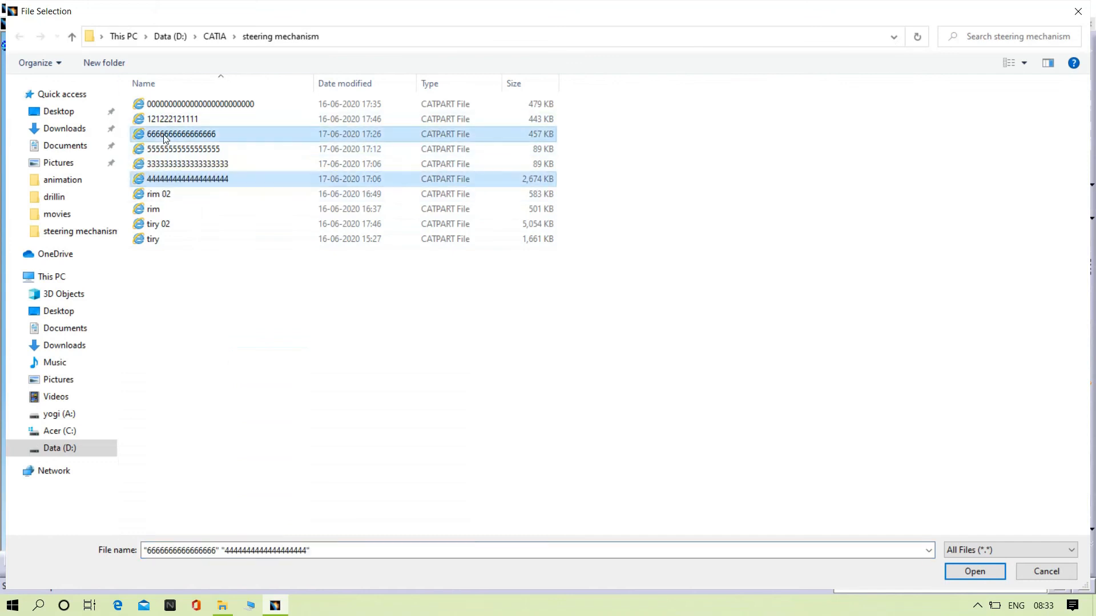
{"action": "left_click", "coordinate": [975, 573]}
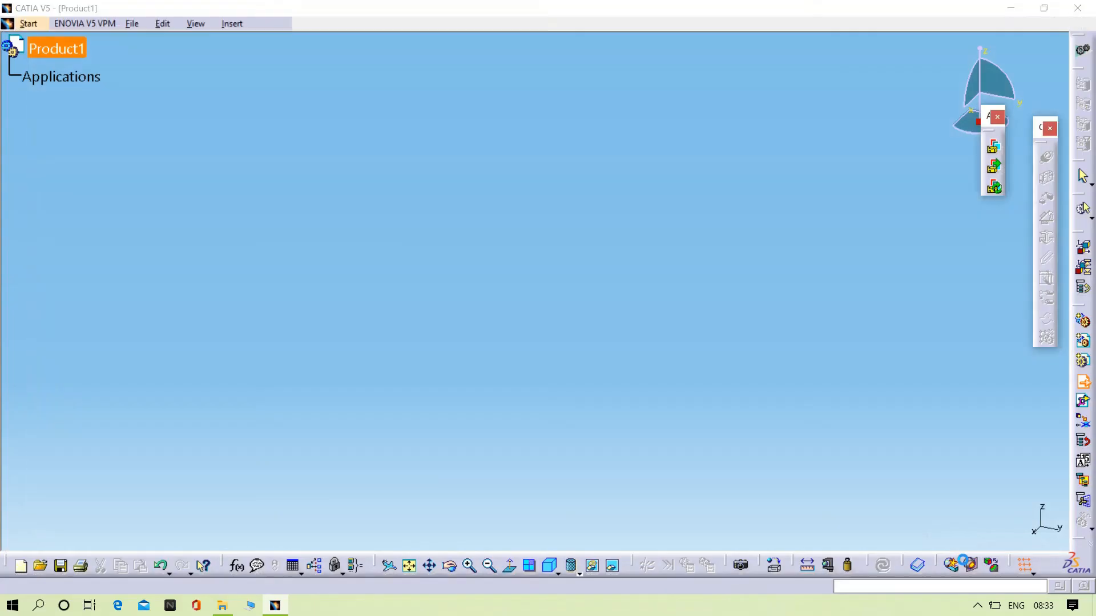
{"action": "middle_click_drag", "start_coordinate": [700, 474], "coordinate": [635, 365]}
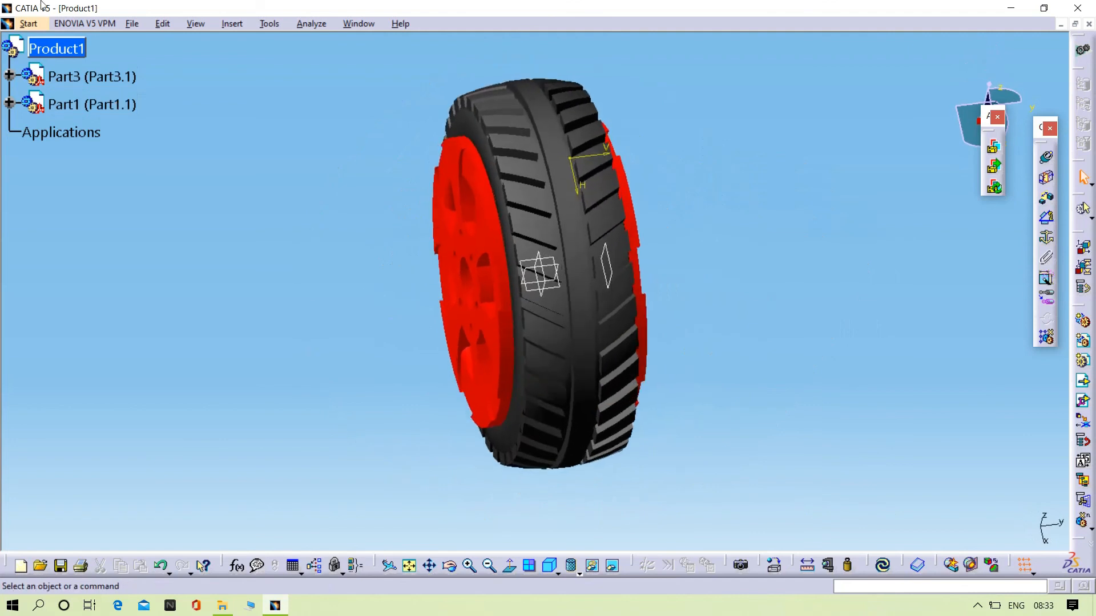
Move the red rim along the Y axis with the Manipulate tool until it is completely outside the tyre
{"action": "left_click", "coordinate": [163, 23]}
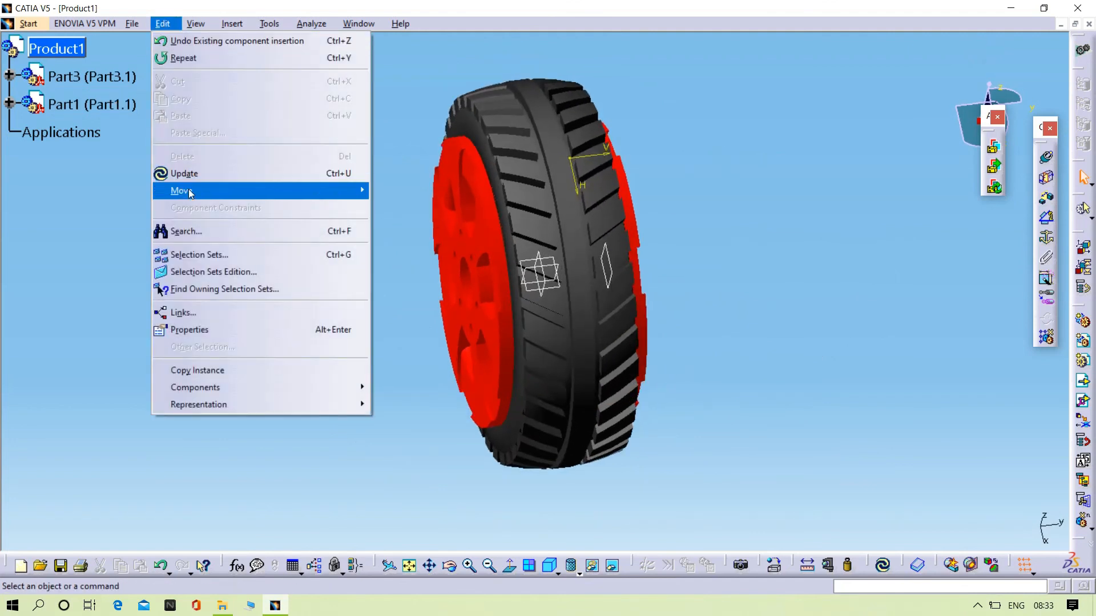
{"action": "mouse_move", "coordinate": [189, 189]}
{"action": "left_click", "coordinate": [458, 197]}
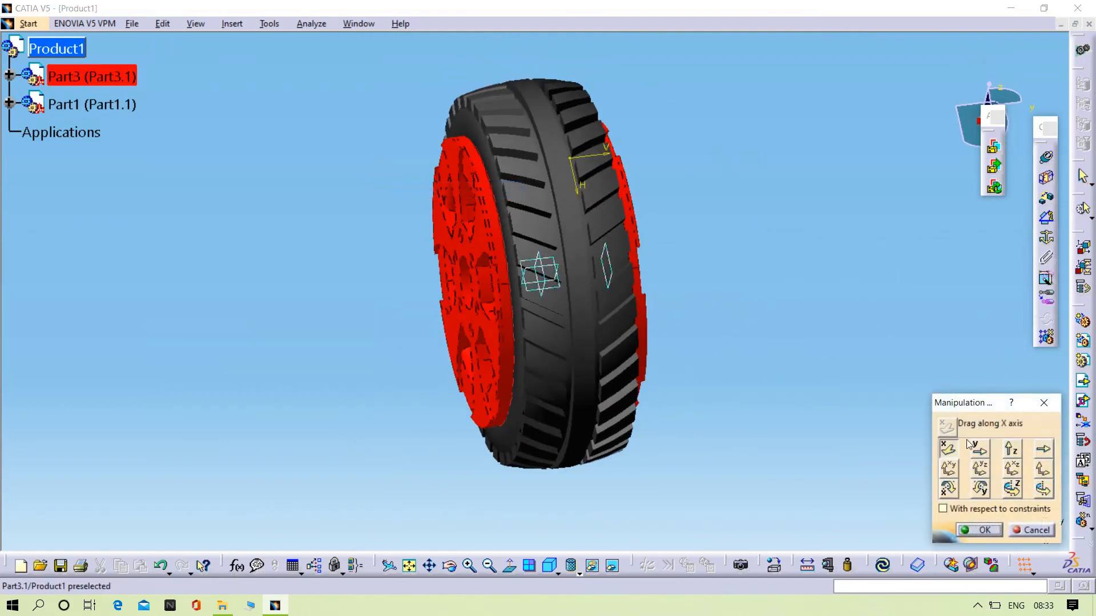
{"action": "left_click", "coordinate": [978, 453]}
{"action": "left_click_drag", "start_coordinate": [428, 320], "coordinate": [214, 328]}
{"action": "left_click", "coordinate": [985, 531]}
Add a coincidence constraint between the rim's central axis and the tyre's central axis, and update the assembly
{"action": "middle_click_drag", "start_coordinate": [832, 374], "coordinate": [827, 374]}
{"action": "left_click", "coordinate": [1046, 161]}
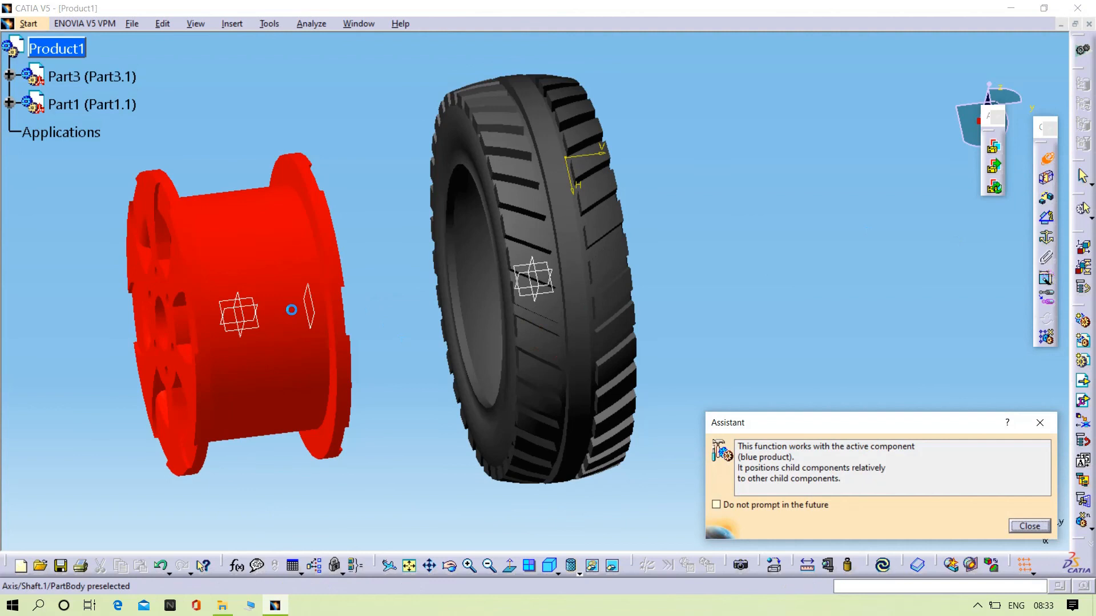
{"action": "left_click", "coordinate": [255, 340]}
{"action": "middle_click_drag", "start_coordinate": [371, 359], "coordinate": [566, 361]}
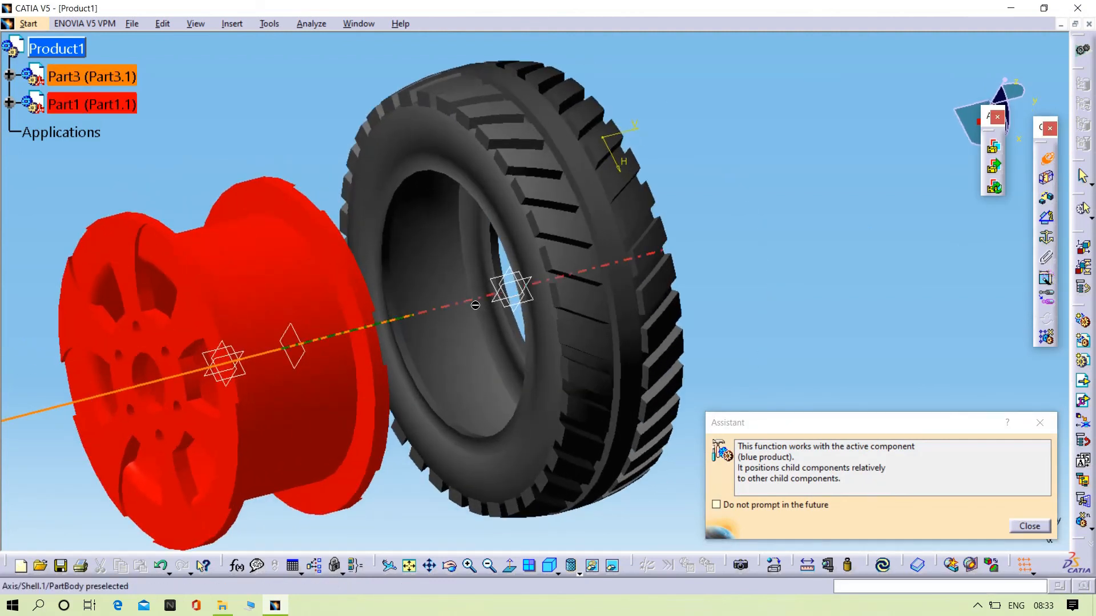
{"action": "left_click", "coordinate": [495, 319]}
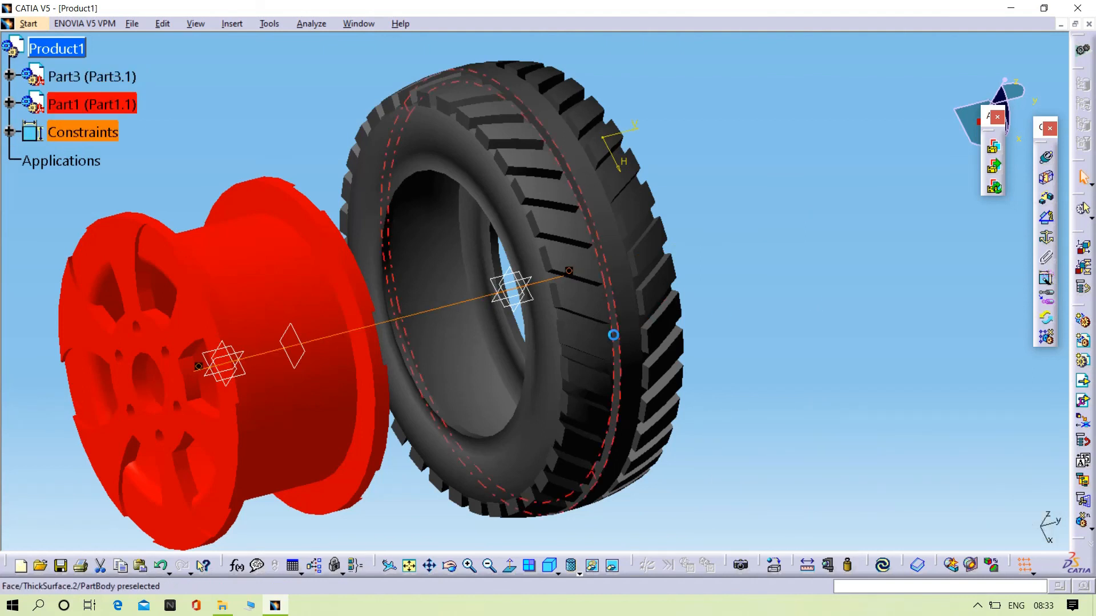
{"action": "middle_click_drag", "start_coordinate": [886, 320], "coordinate": [731, 469]}
{"action": "left_click", "coordinate": [883, 567]}
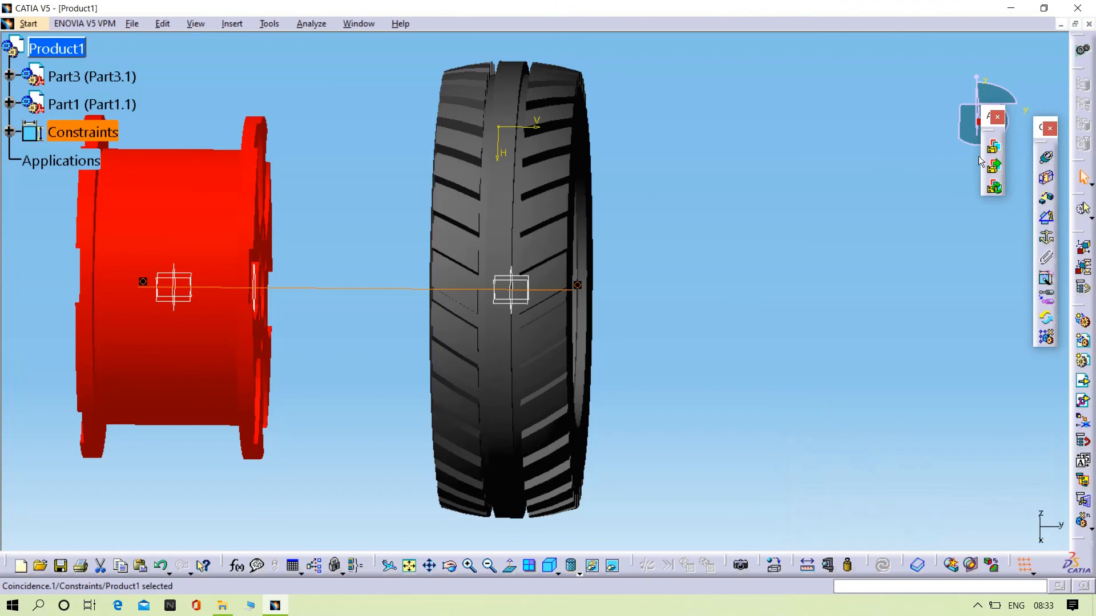
Move the red rim along the Y axis with the Manipulate tool until it sits centred inside the tyre
{"action": "left_click", "coordinate": [169, 24]}
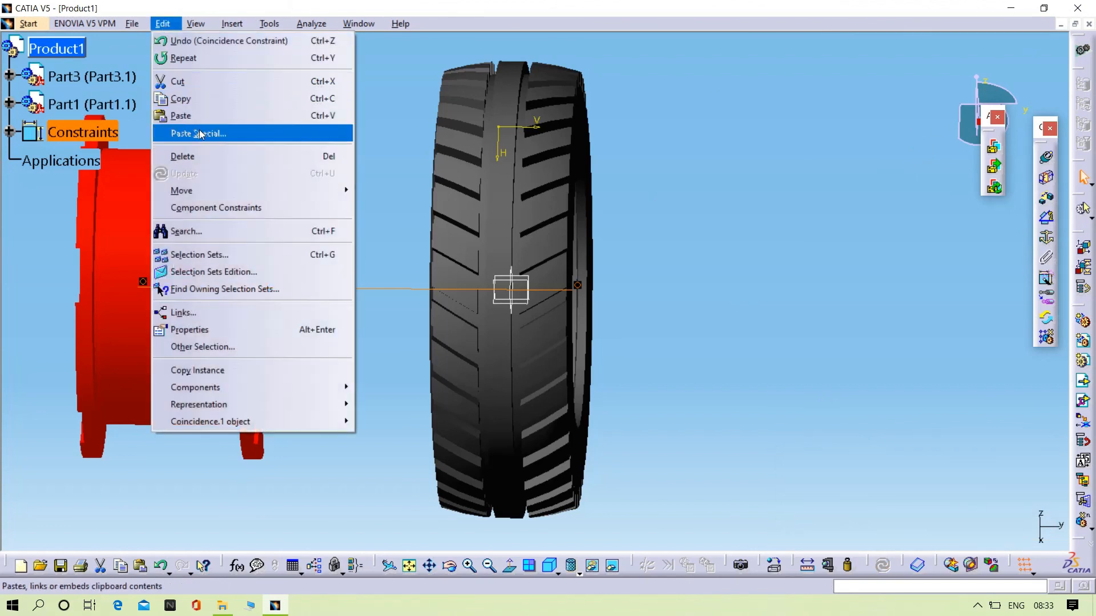
{"action": "left_click", "coordinate": [394, 190]}
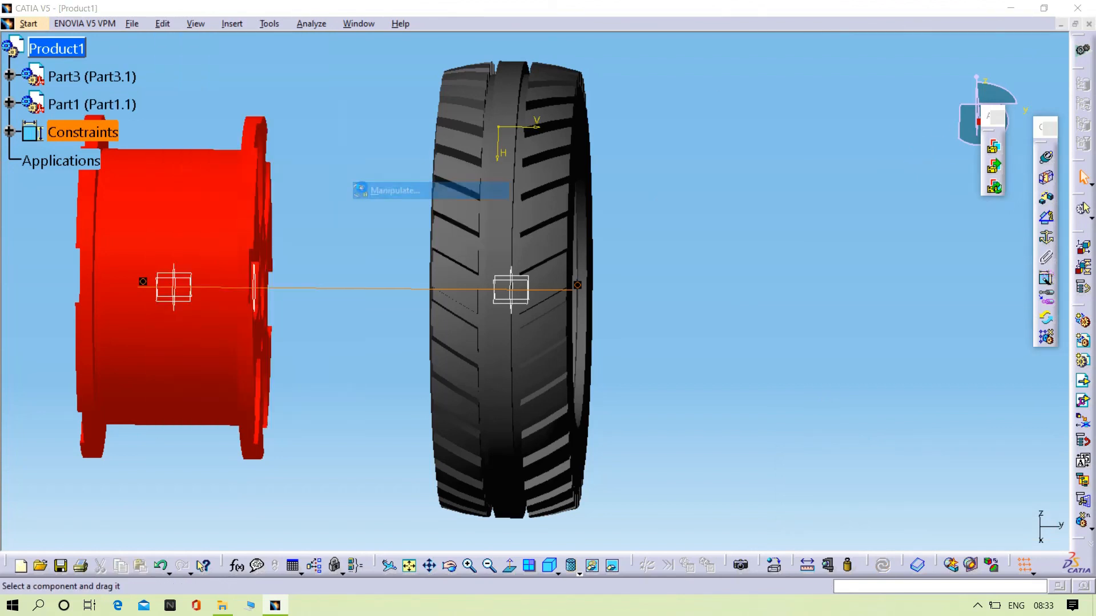
{"action": "left_click_drag", "start_coordinate": [152, 289], "coordinate": [478, 325]}
{"action": "middle_click_drag", "start_coordinate": [340, 418], "coordinate": [424, 413]}
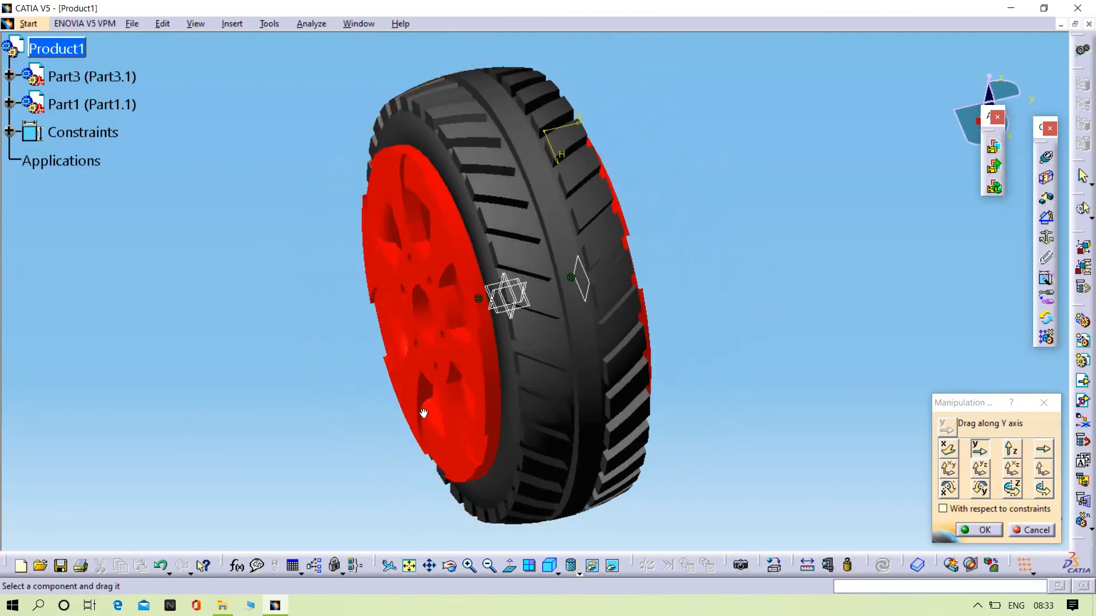
{"action": "left_click", "coordinate": [977, 529]}
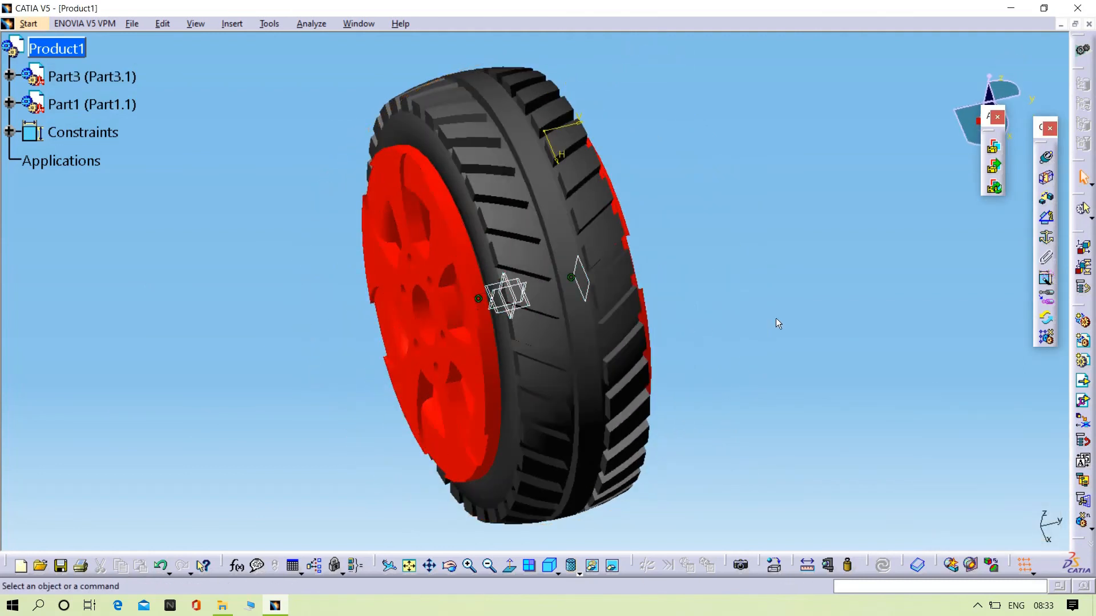